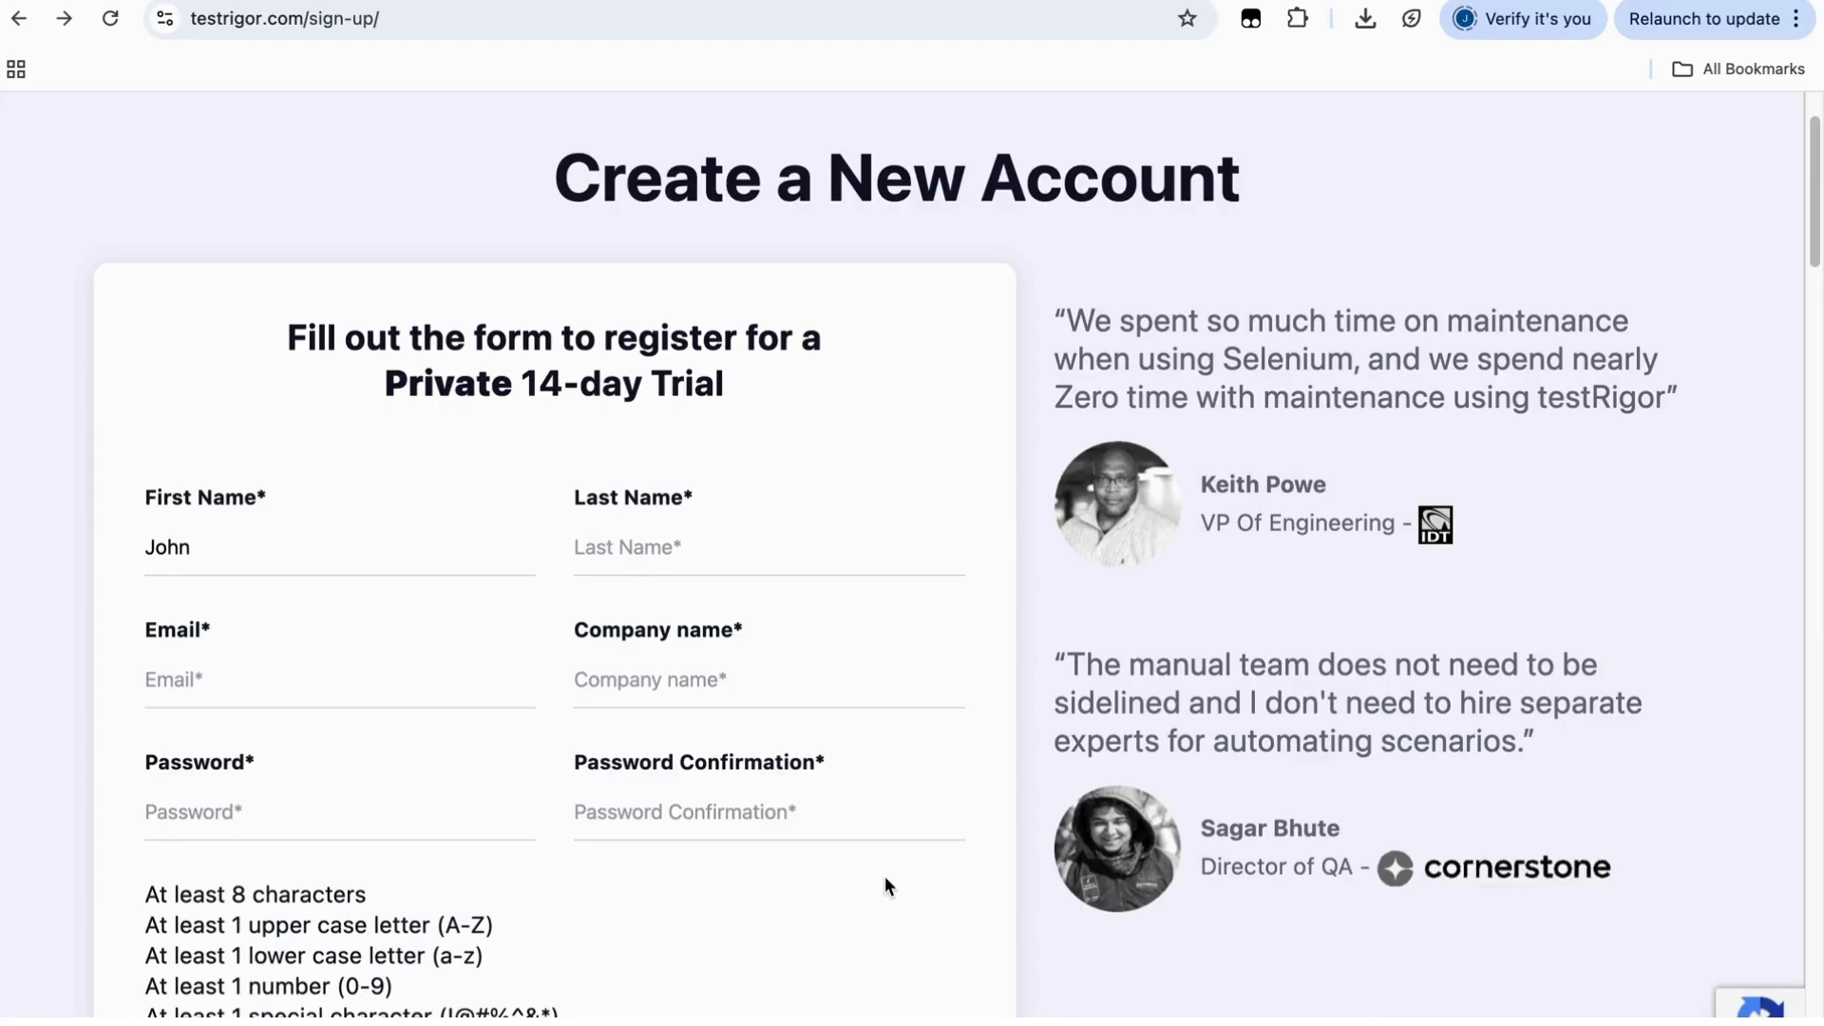
# Review the sign-up form's required fields and password rules for the private 14-day trial
pyautogui.scroll(-2, 589, 485)
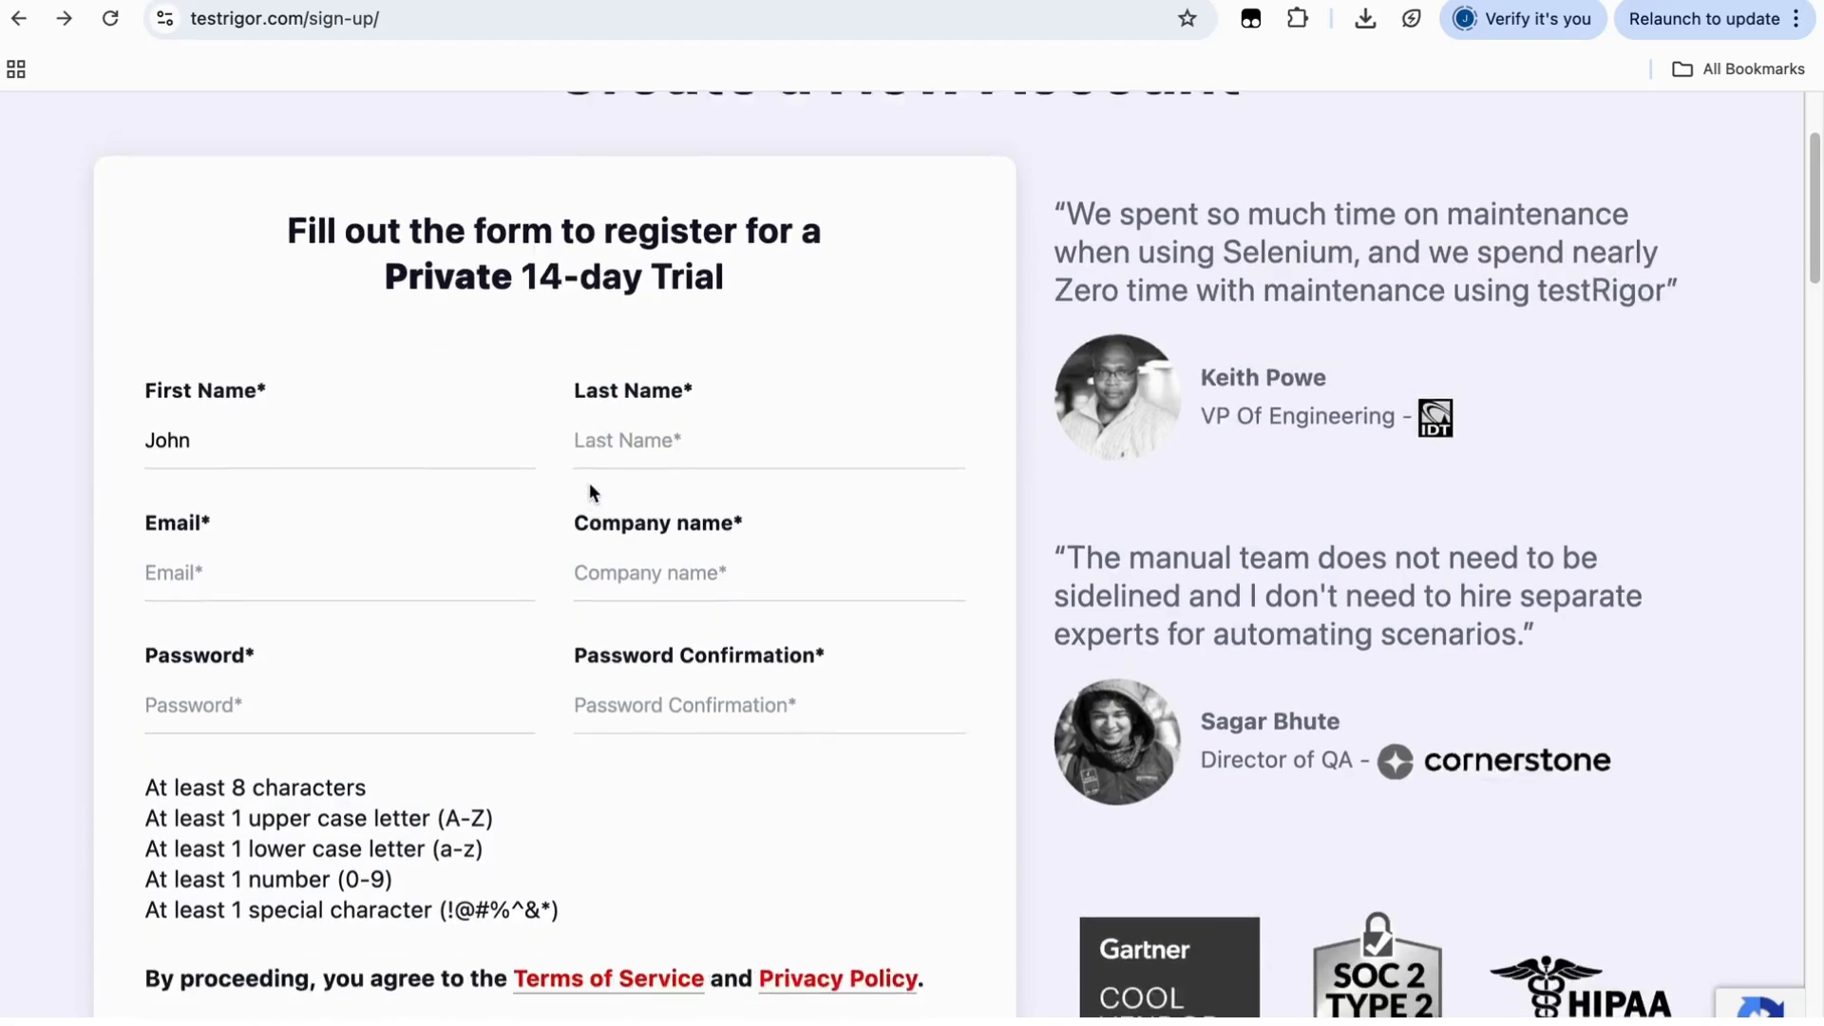
pyautogui.scroll(2, 588, 482)
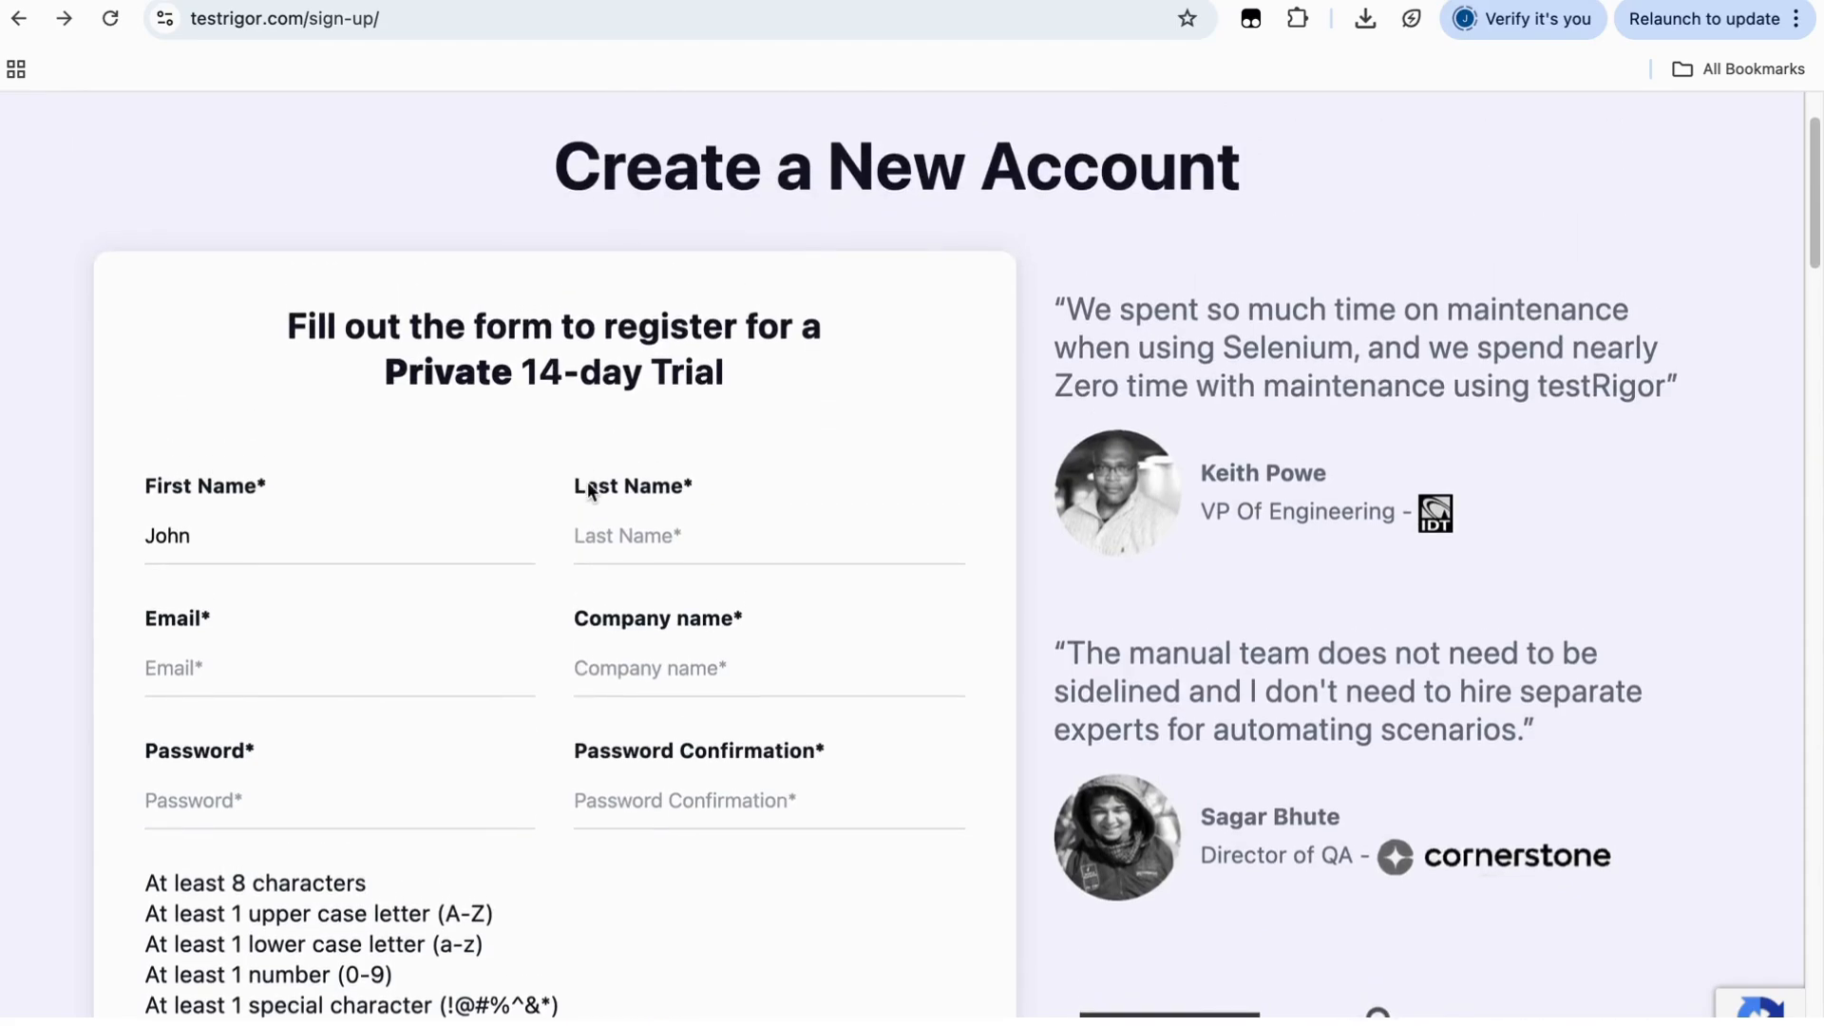
pyautogui.scroll(-1, 588, 482)
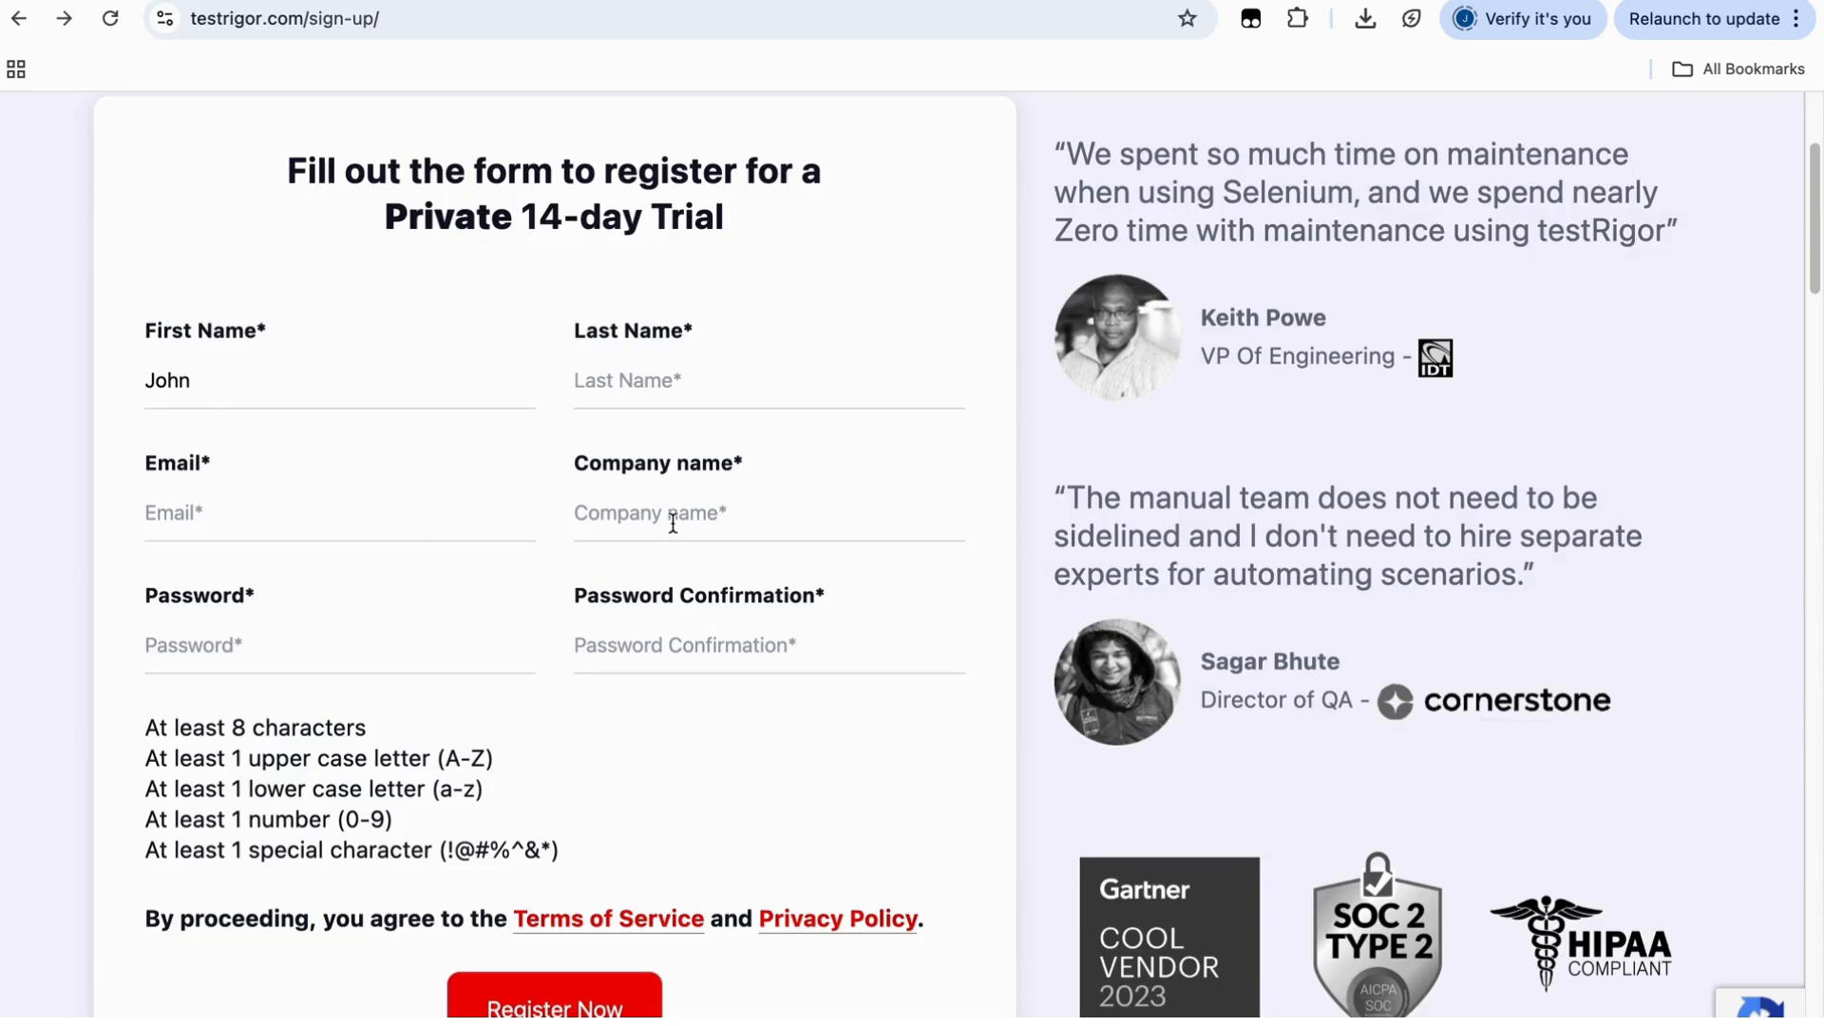
pyautogui.scroll(3, 554, 670)
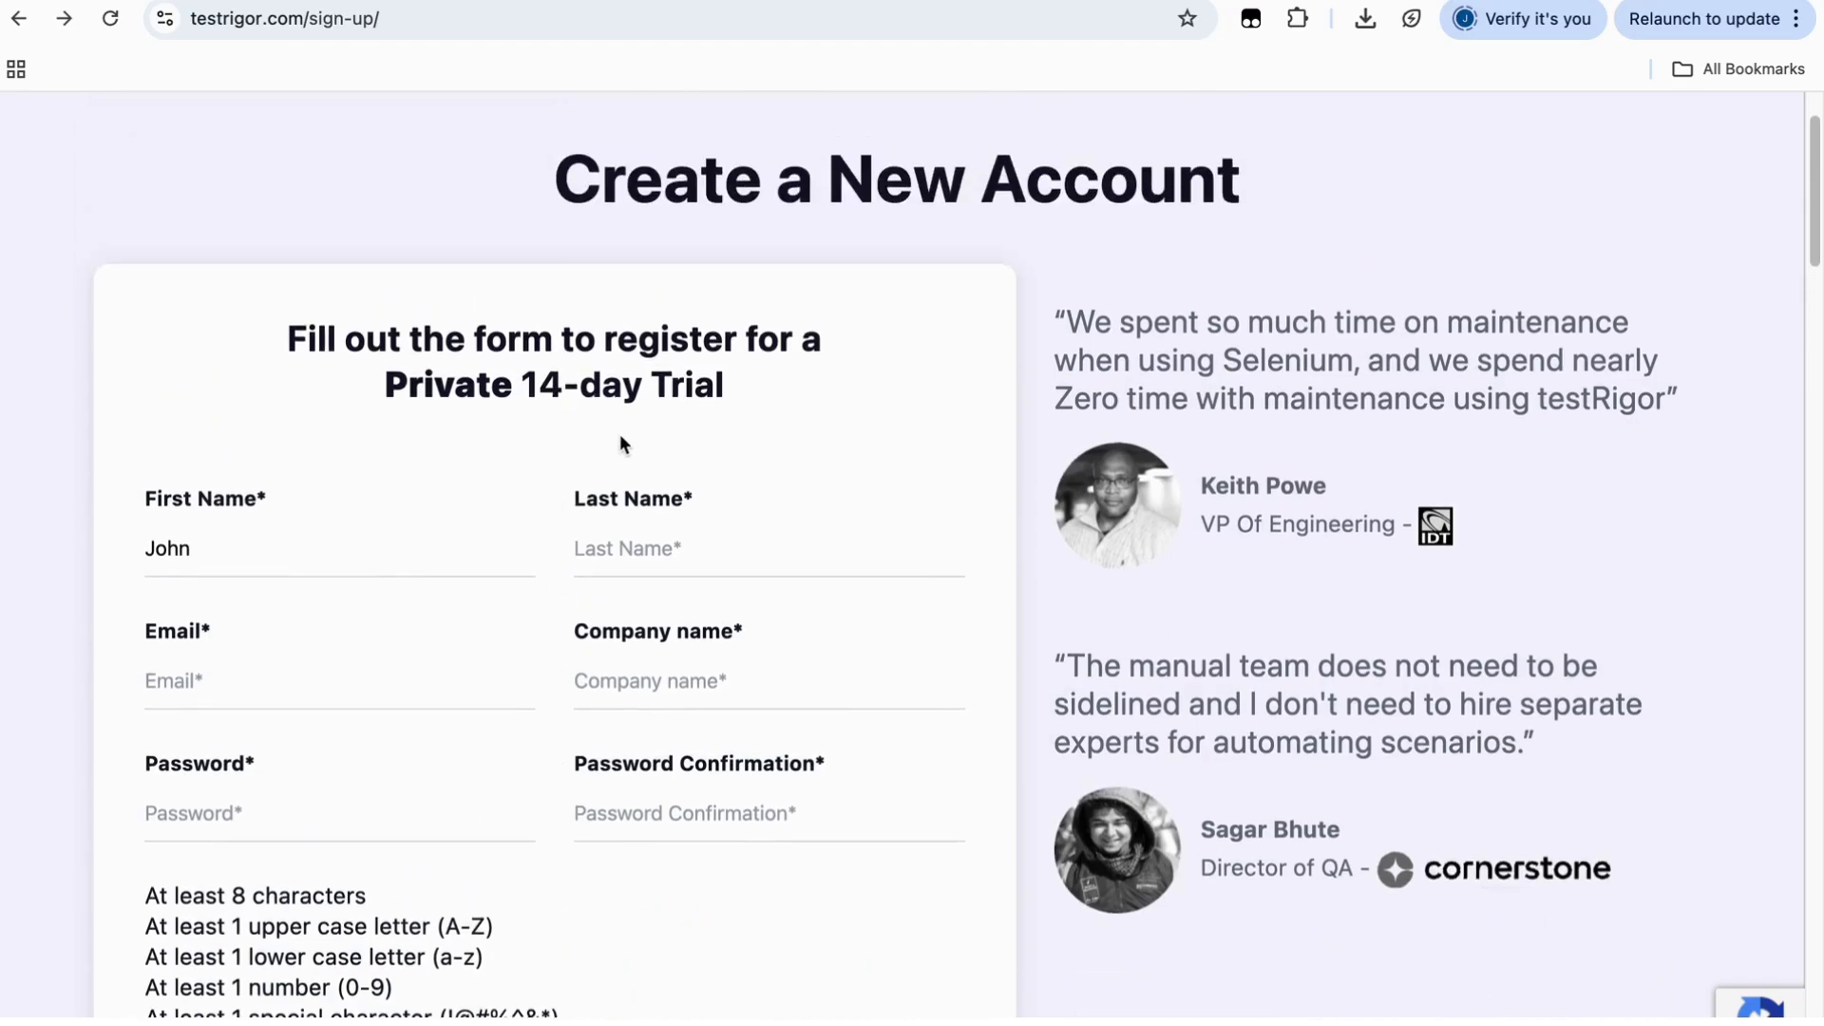
pyautogui.scroll(-3, 424, 488)
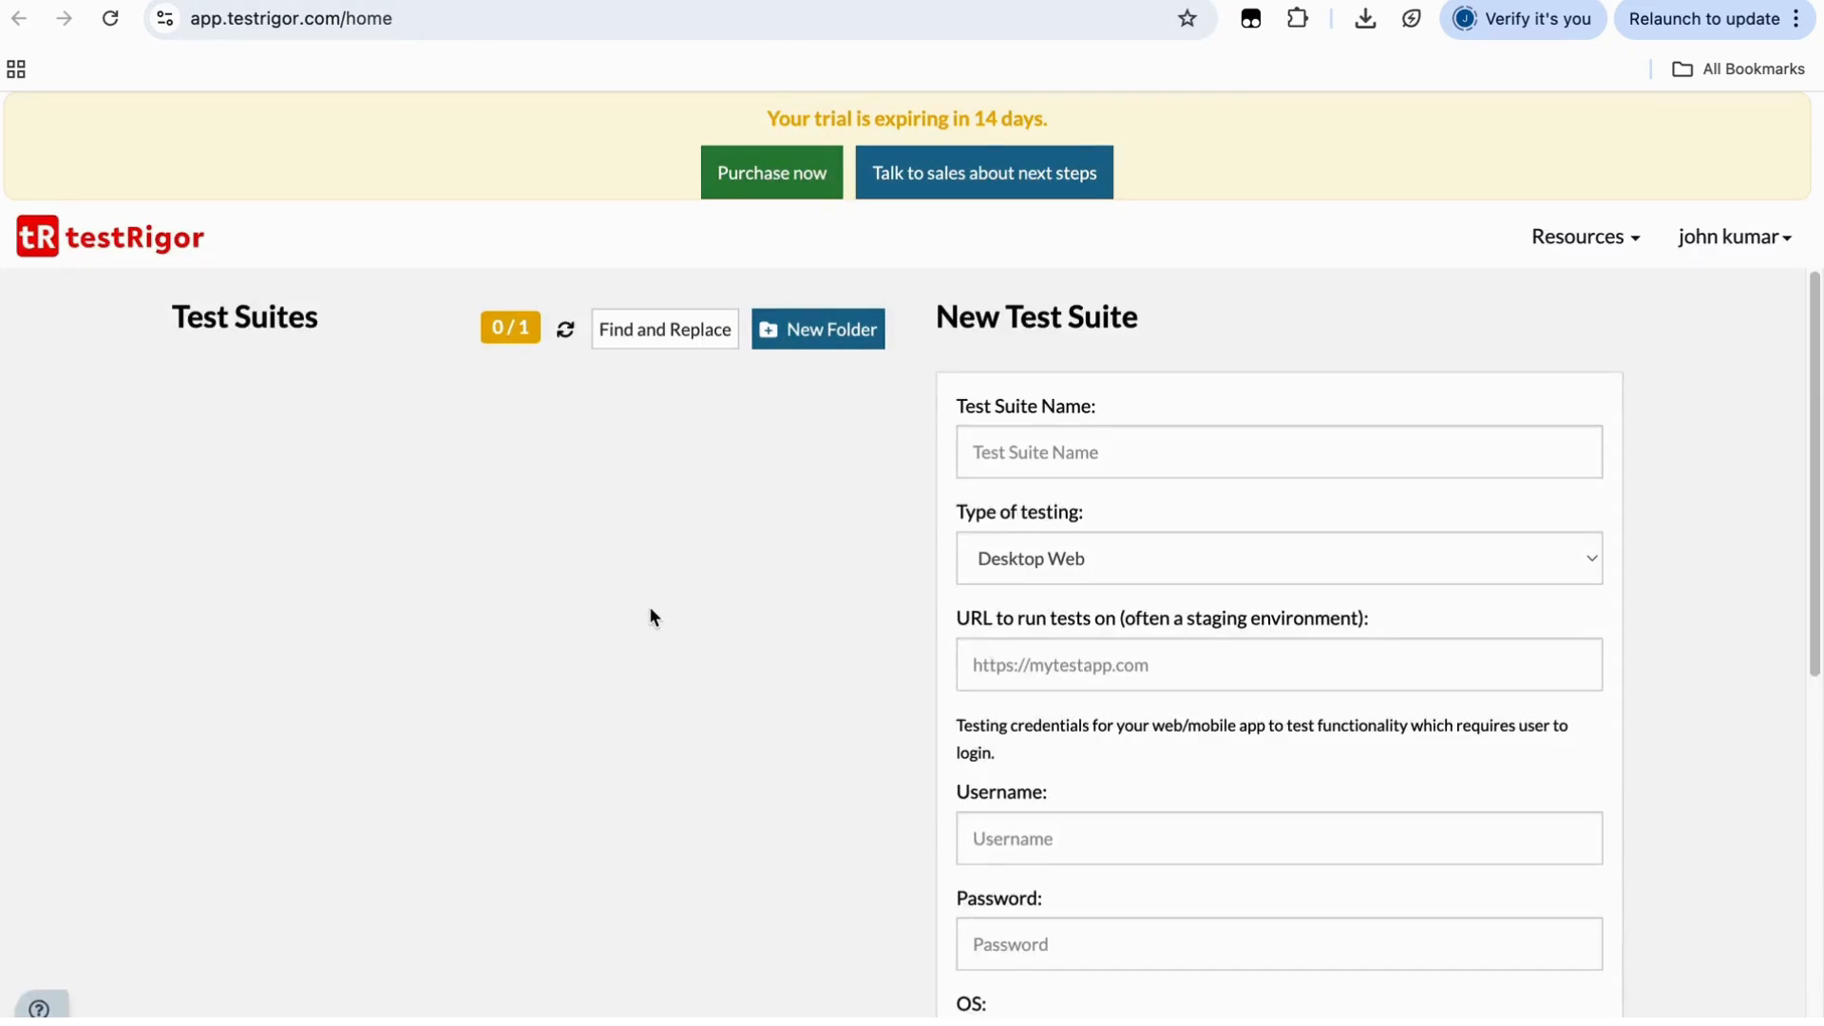
# Examine the New Test Suite form's fields, from the suite name and URL to the AI generation and accessibility settings
pyautogui.scroll(-2, 650, 608)
pyautogui.scroll(2, 650, 608)
pyautogui.scroll(-1, 649, 608)
pyautogui.scroll(1, 650, 608)
pyautogui.scroll(-3, 716, 736)
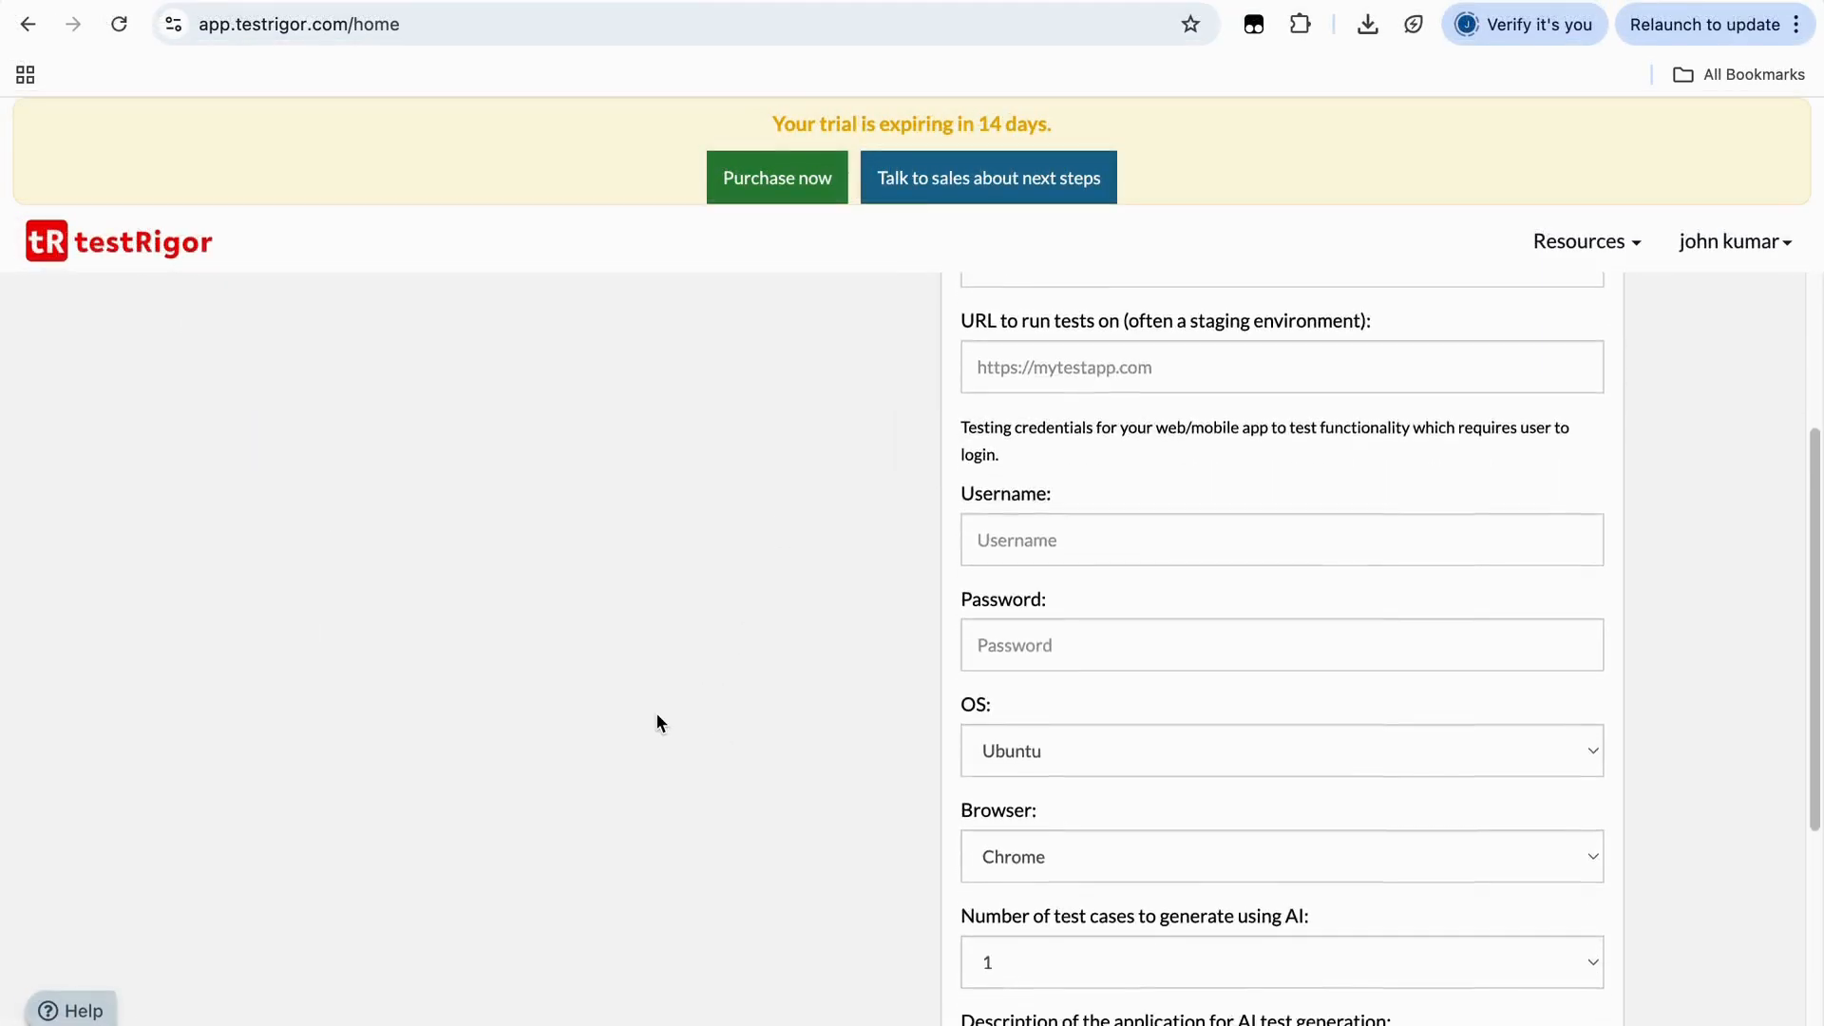
pyautogui.scroll(-5, 658, 722)
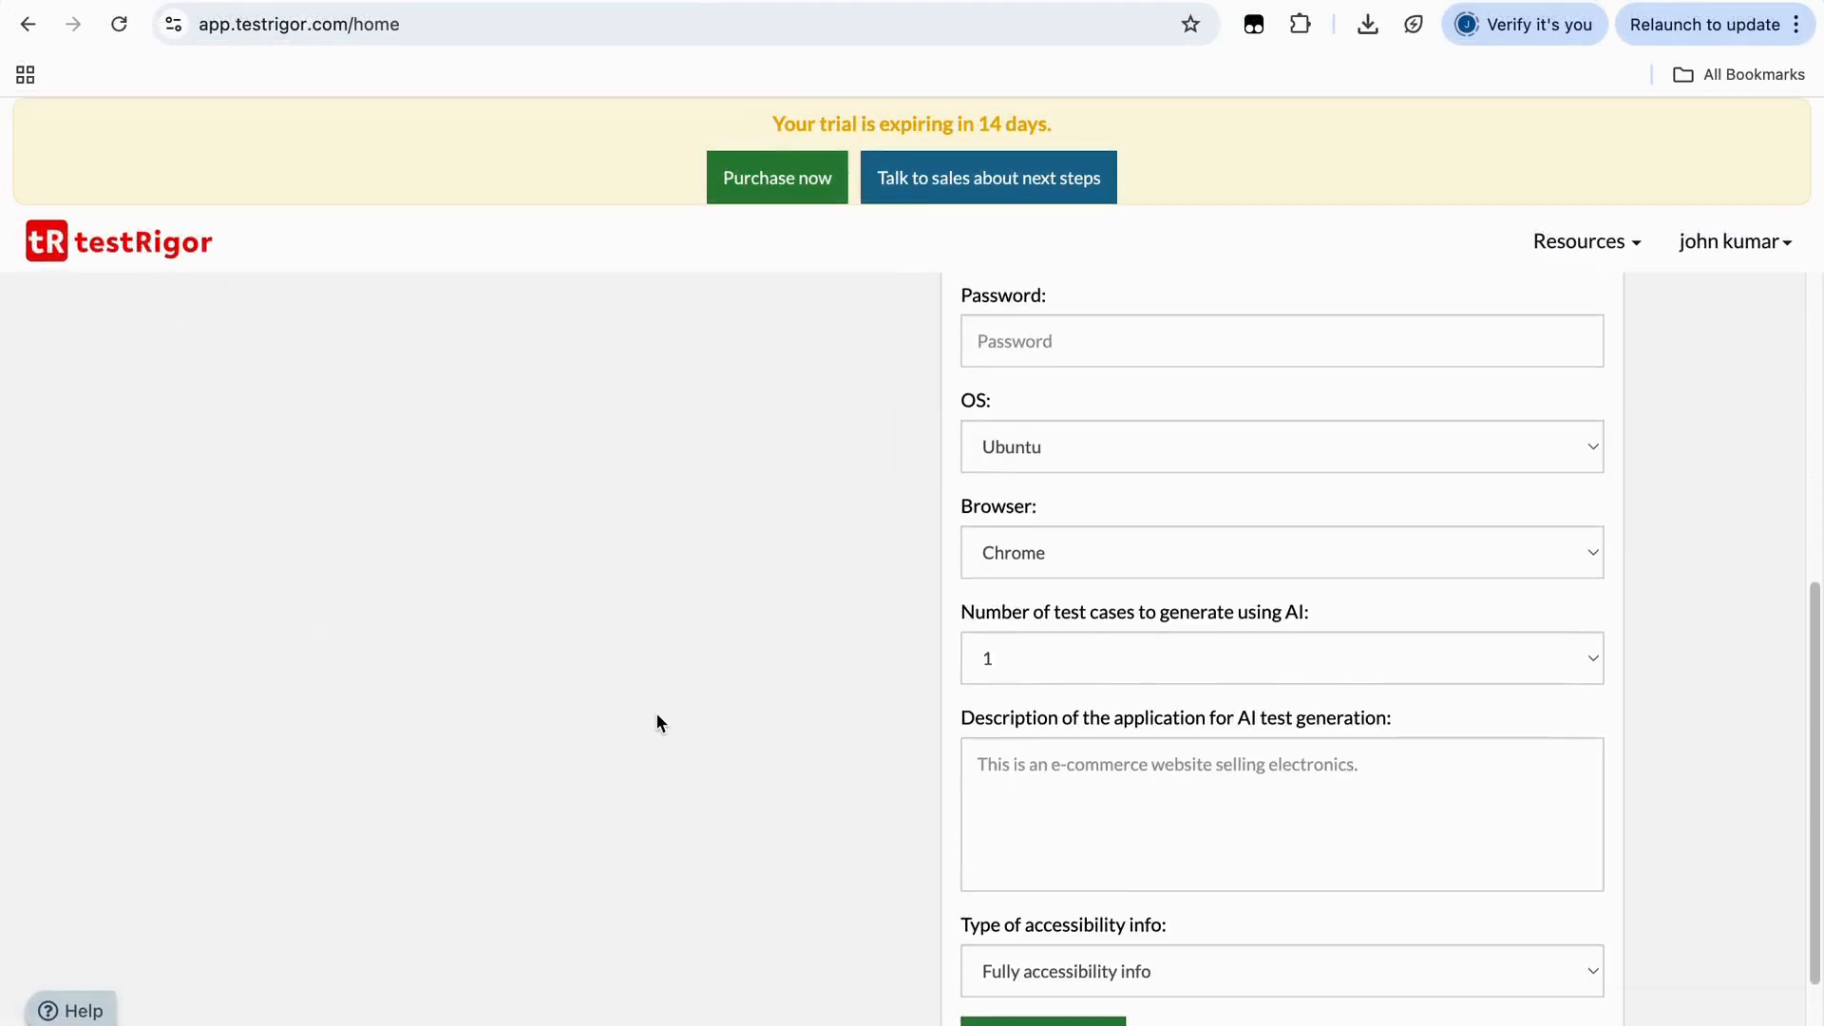
pyautogui.scroll(8, 657, 722)
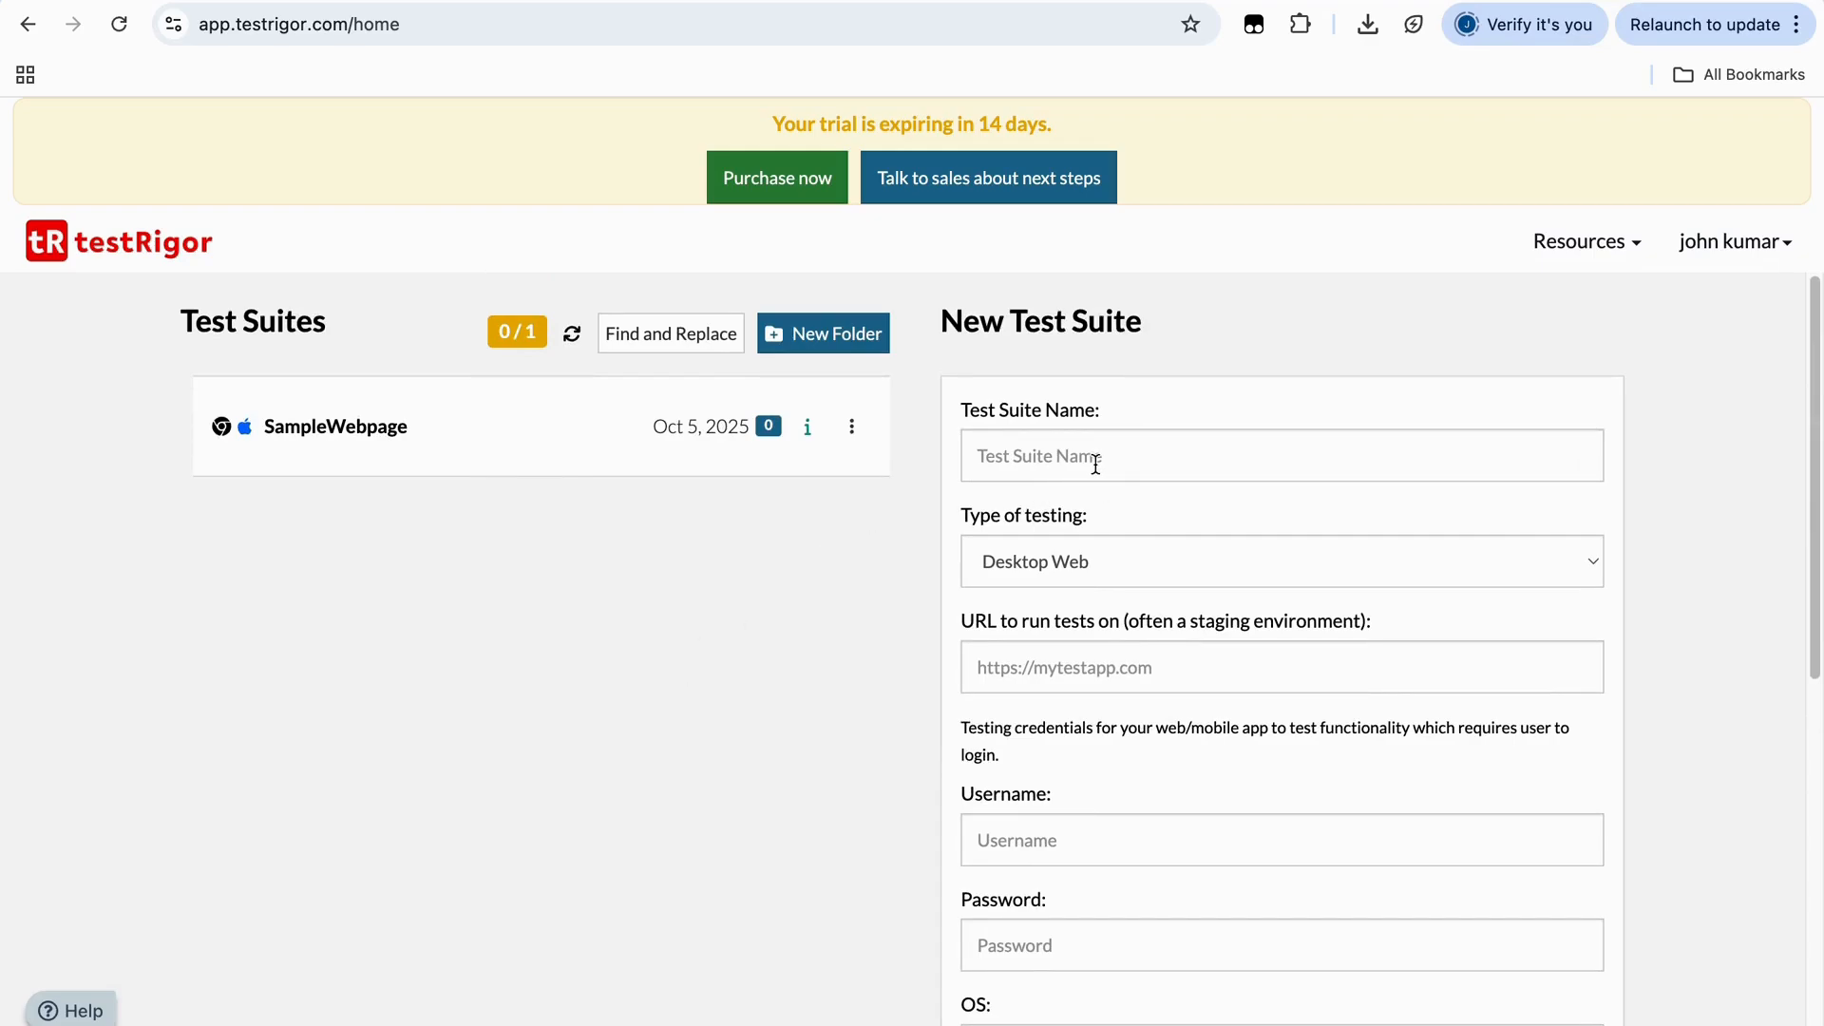
pyautogui.scroll(-3, 1108, 563)
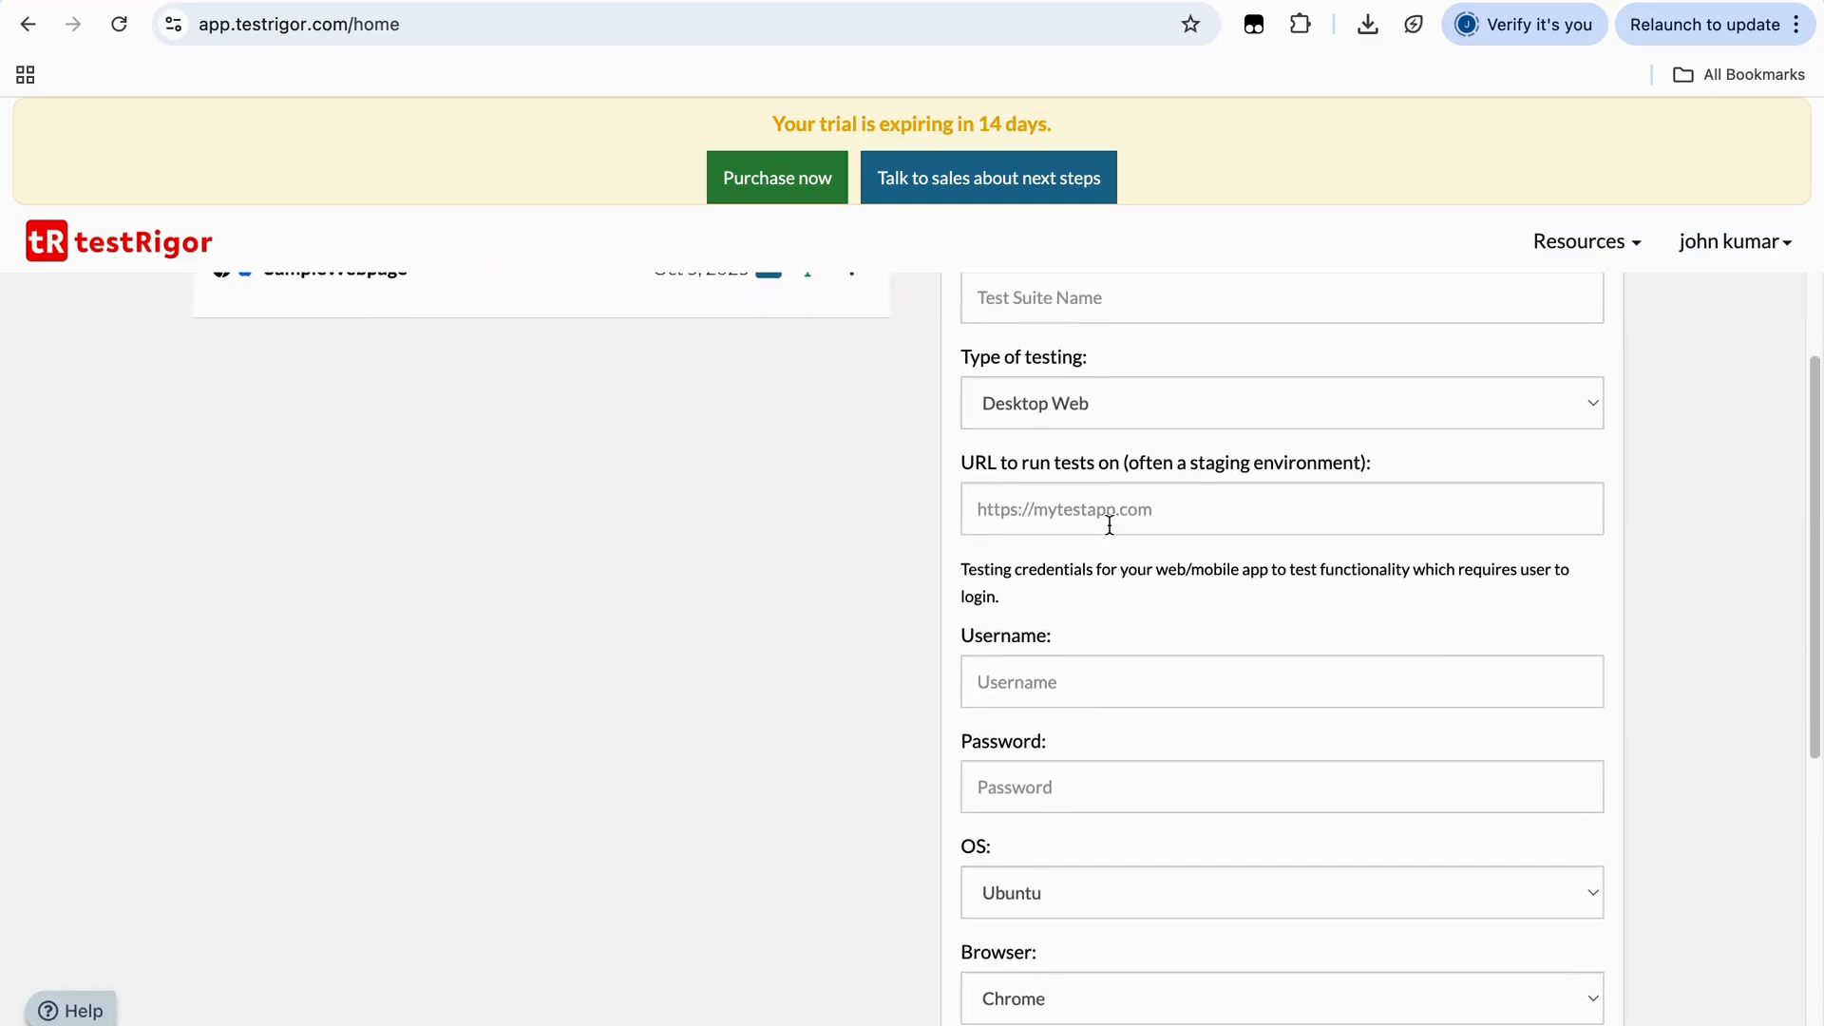
pyautogui.scroll(-3, 1109, 525)
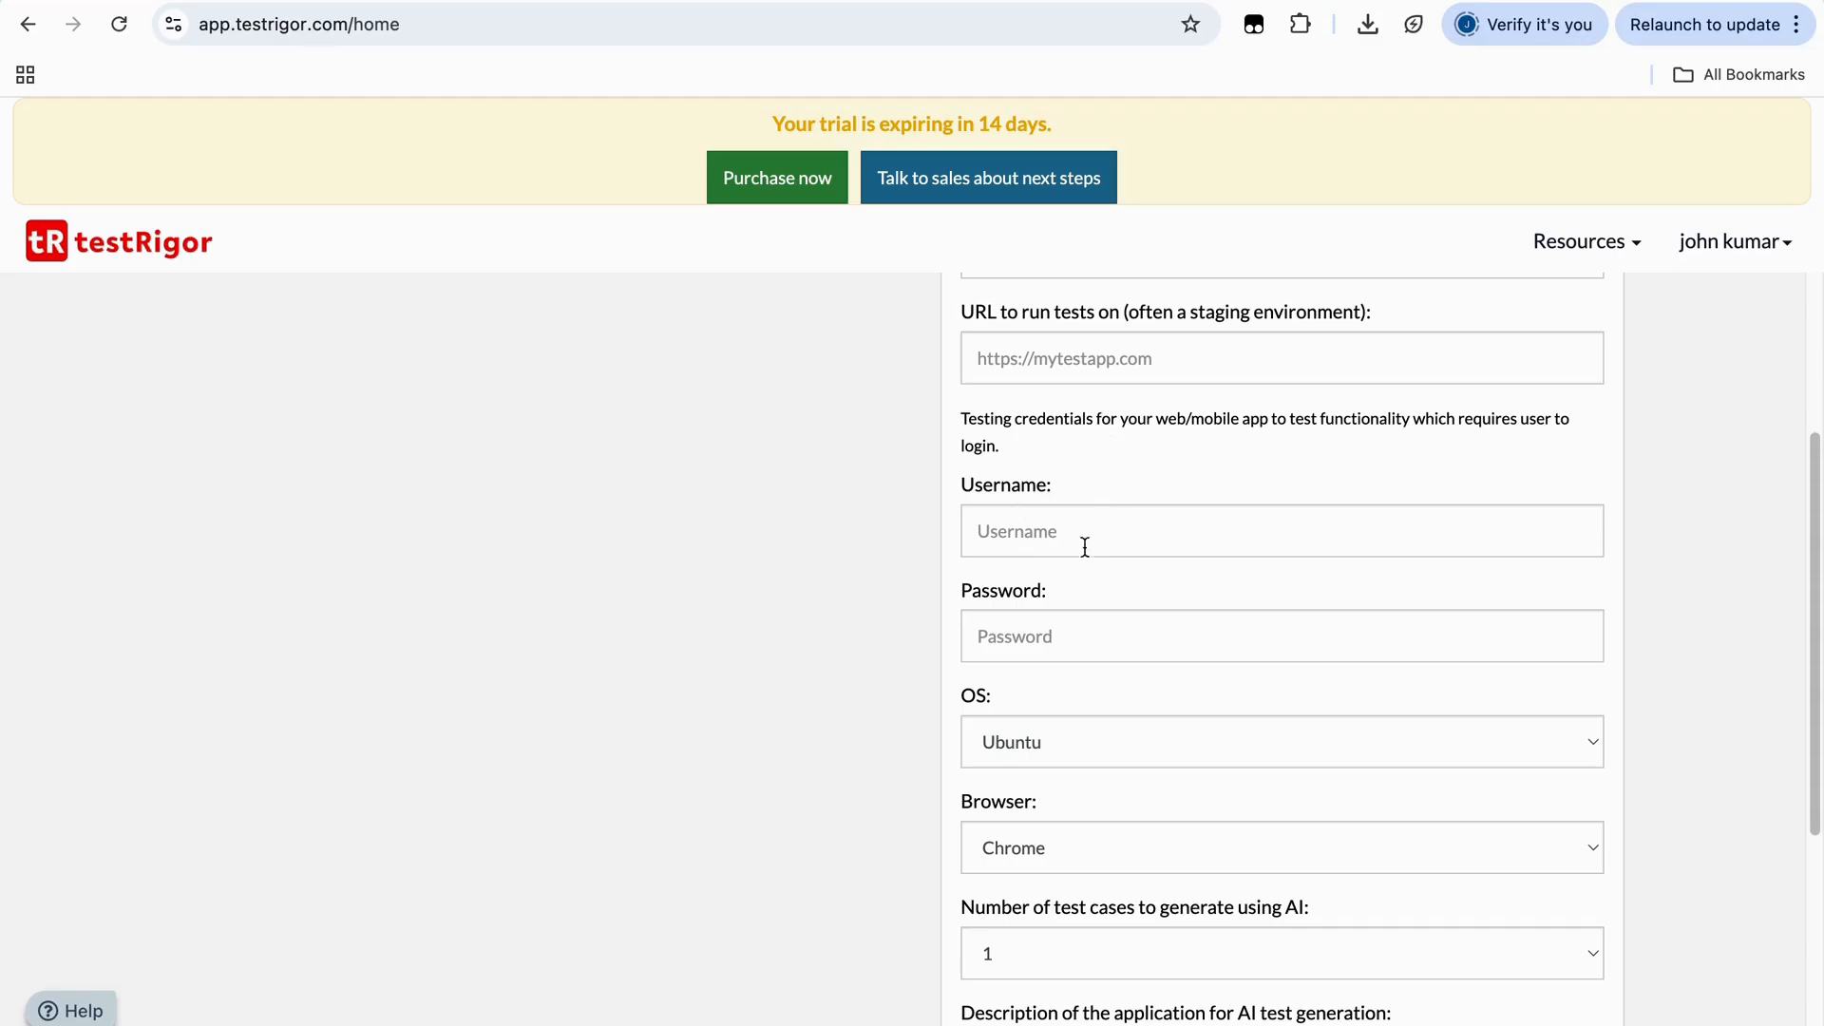
pyautogui.scroll(-4, 1023, 676)
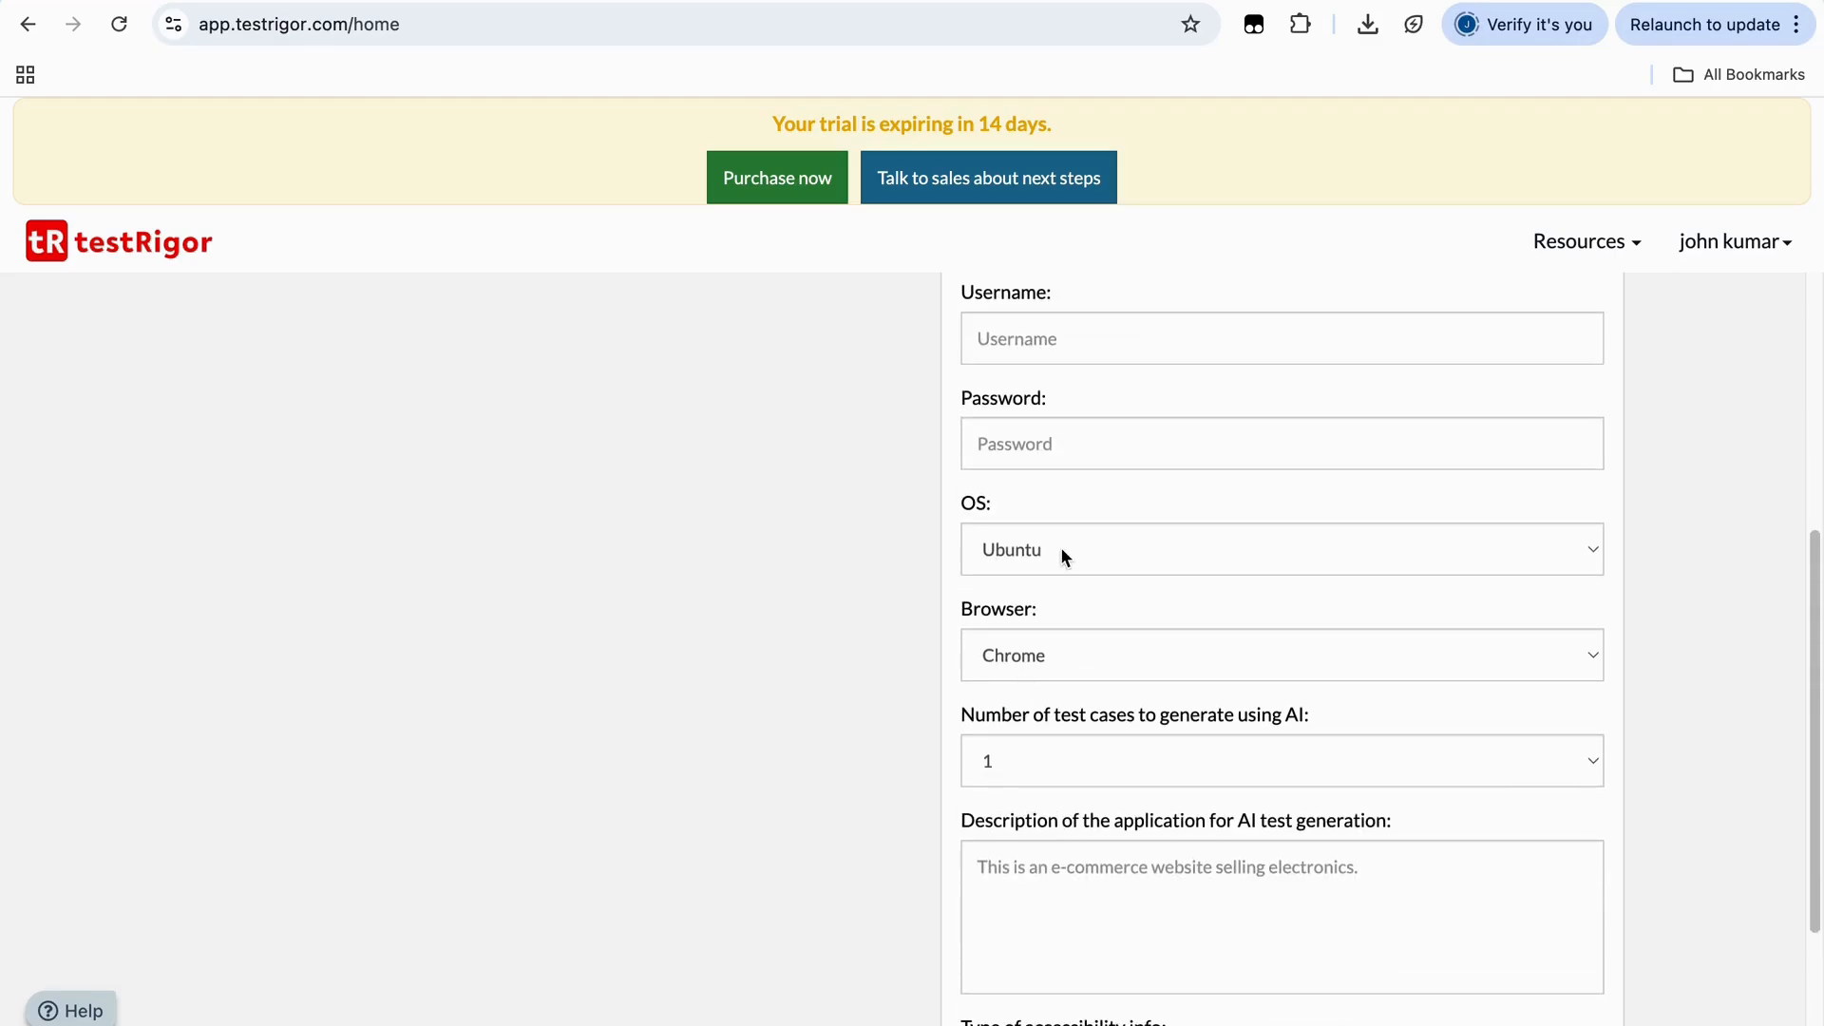
pyautogui.scroll(-3, 1064, 555)
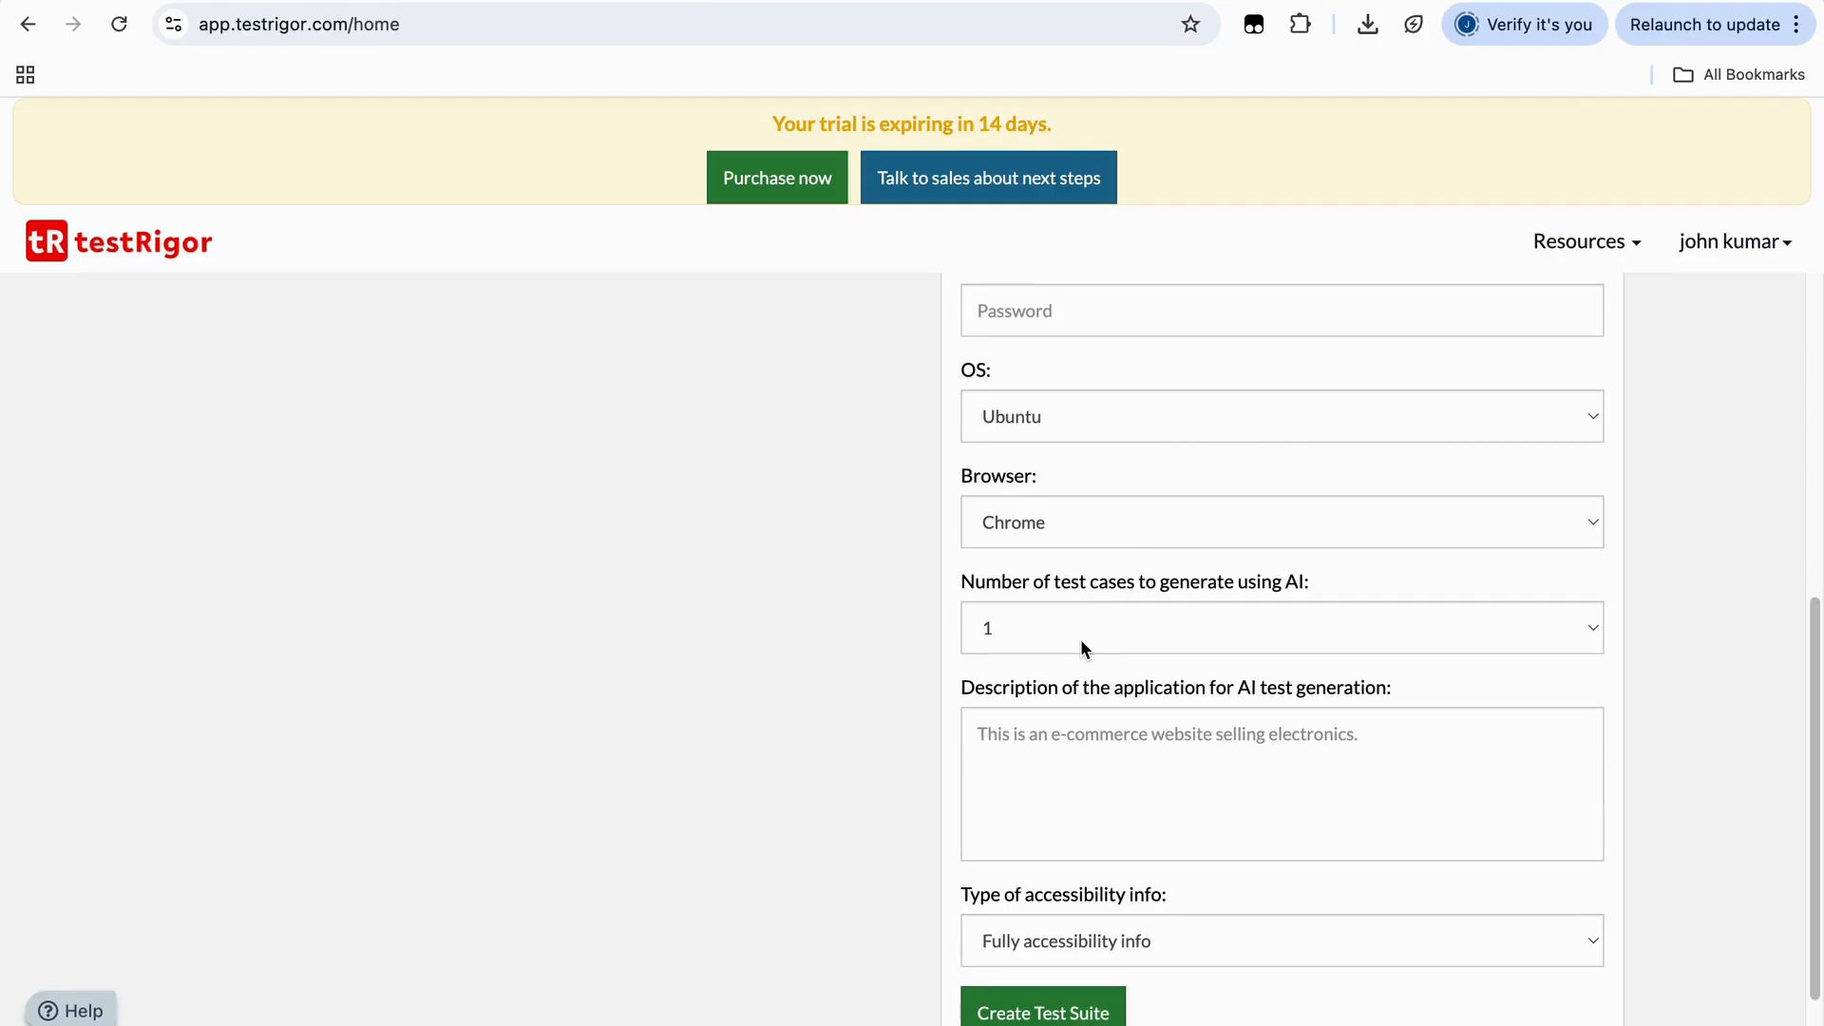
pyautogui.scroll(-1, 1083, 644)
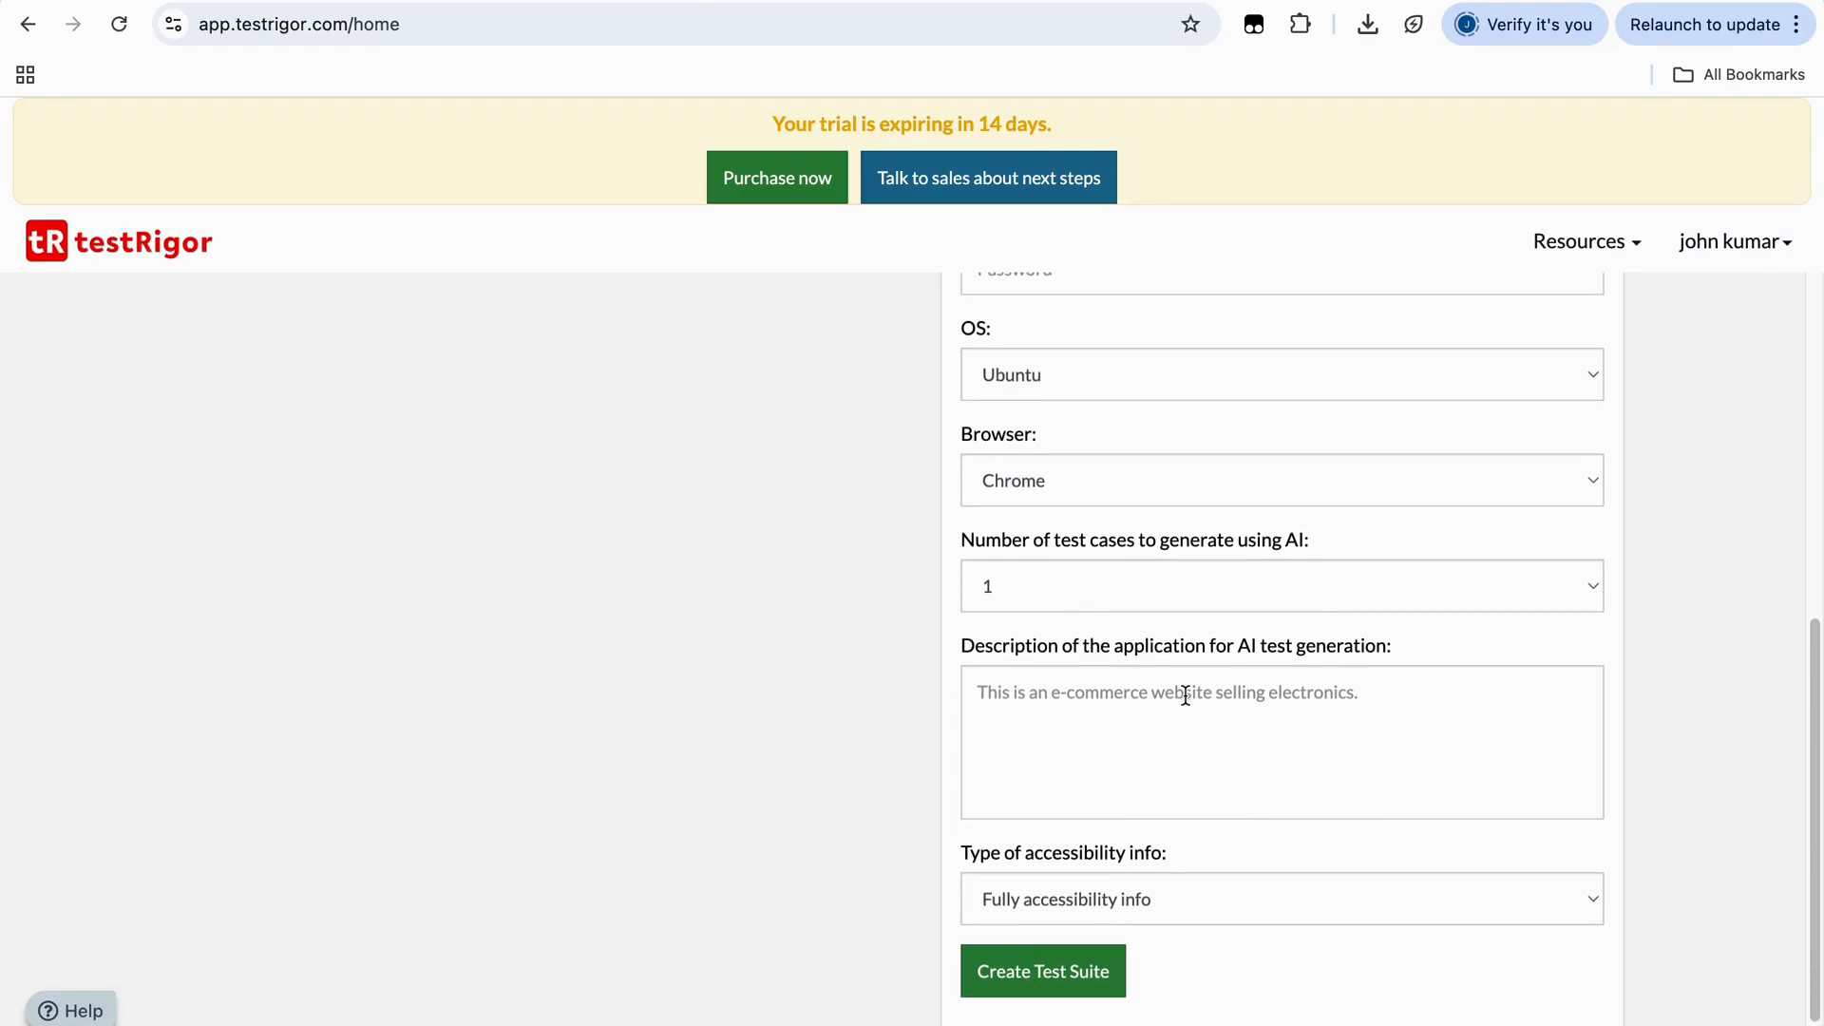
pyautogui.scroll(10, 1186, 695)
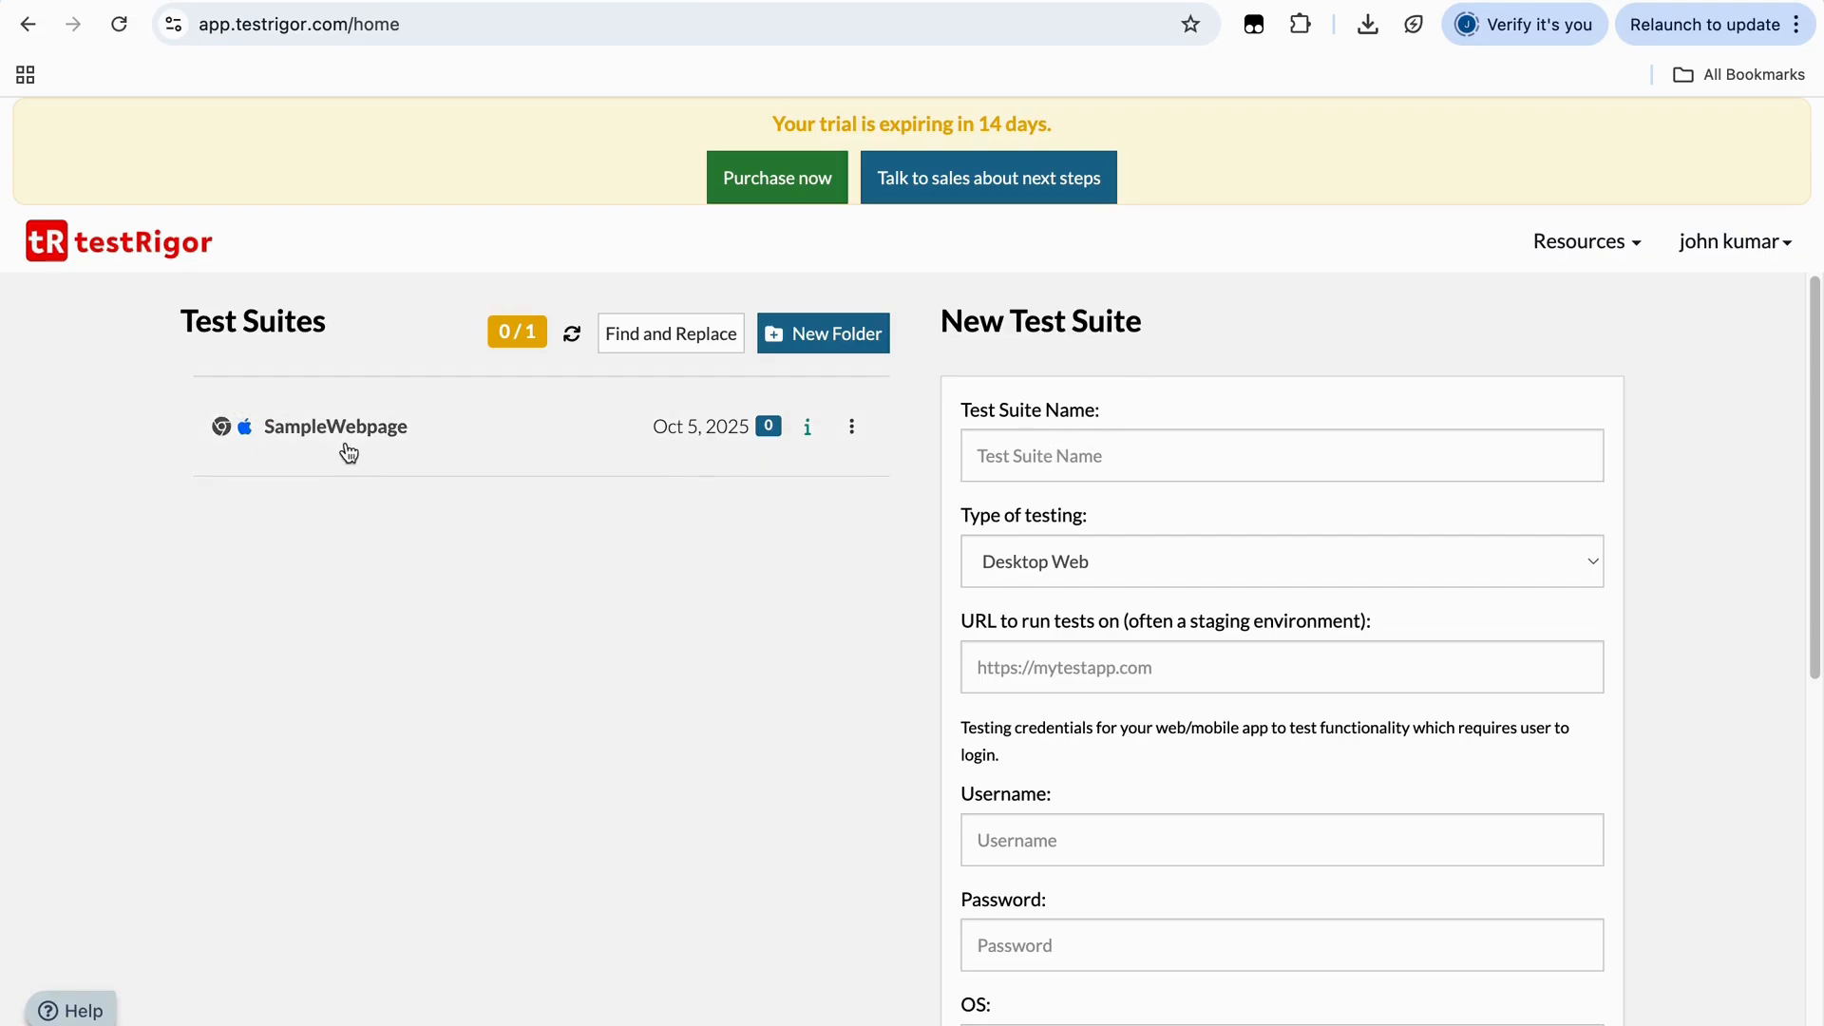
# Name the new test suite StudentPortal and choose Desktop Web as the type of testing
pyautogui.click(1165, 465)
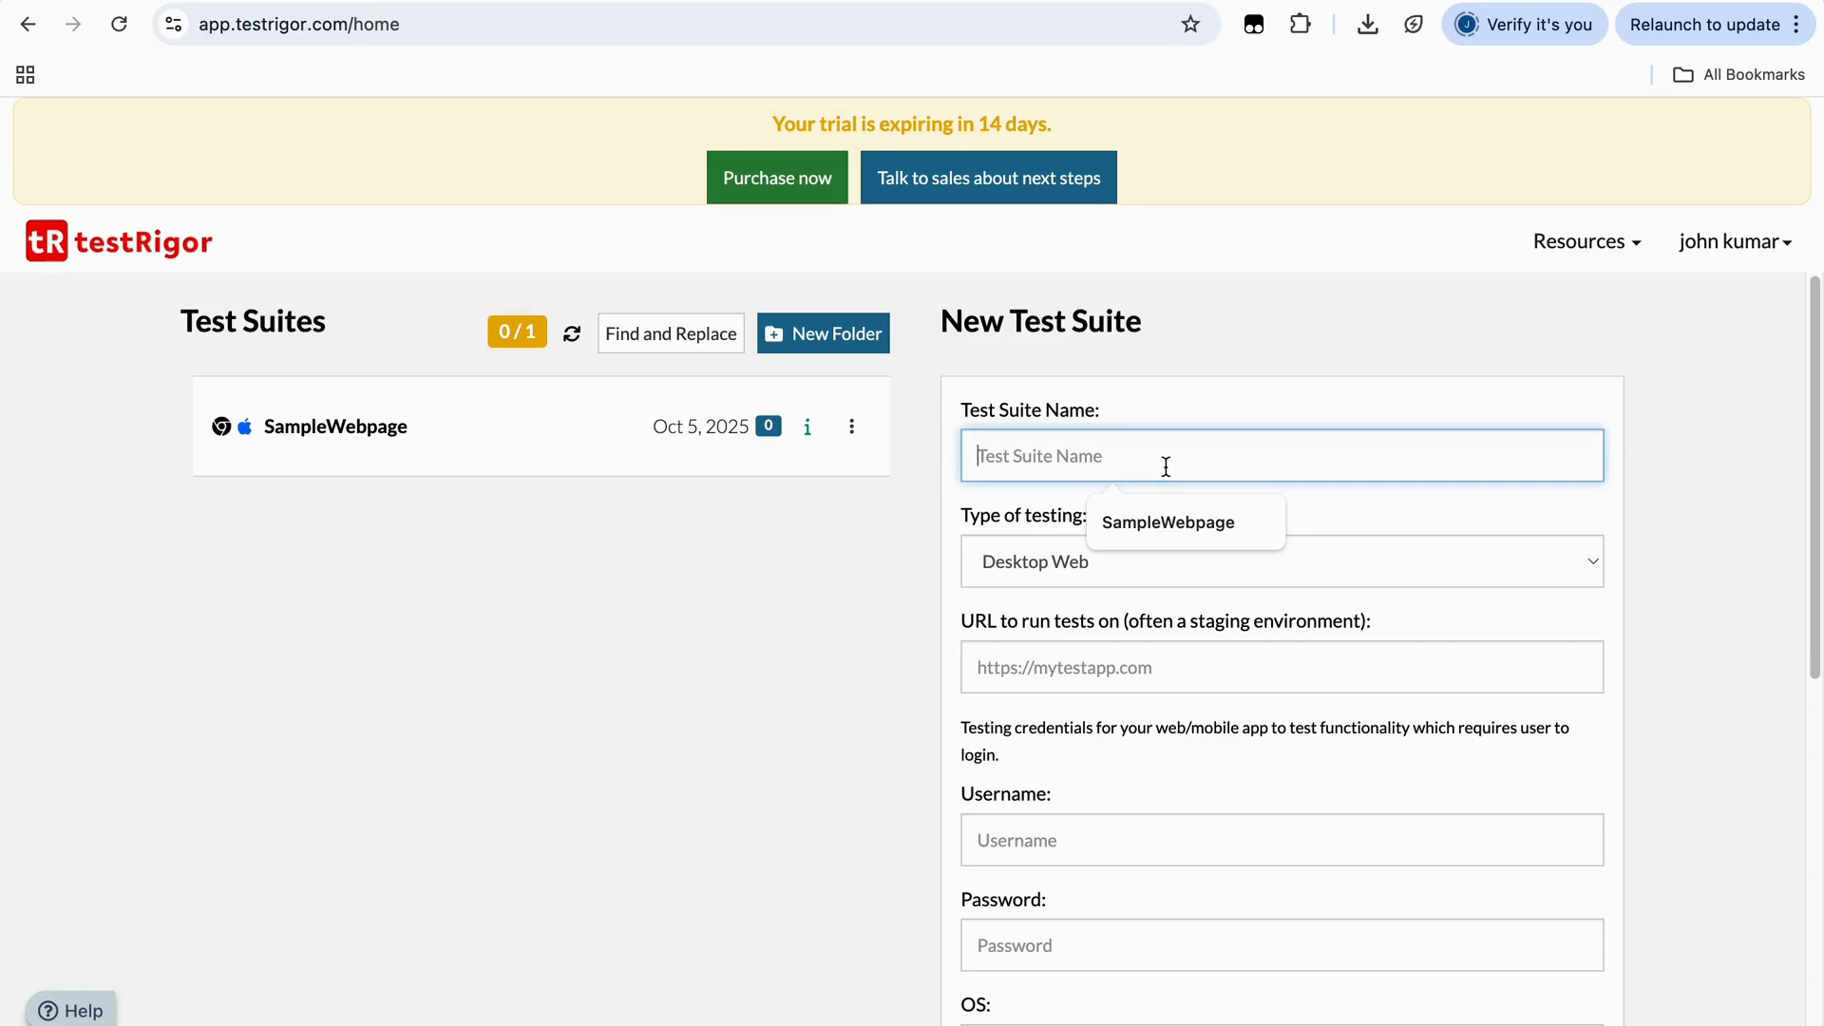
pyautogui.write('Stu')
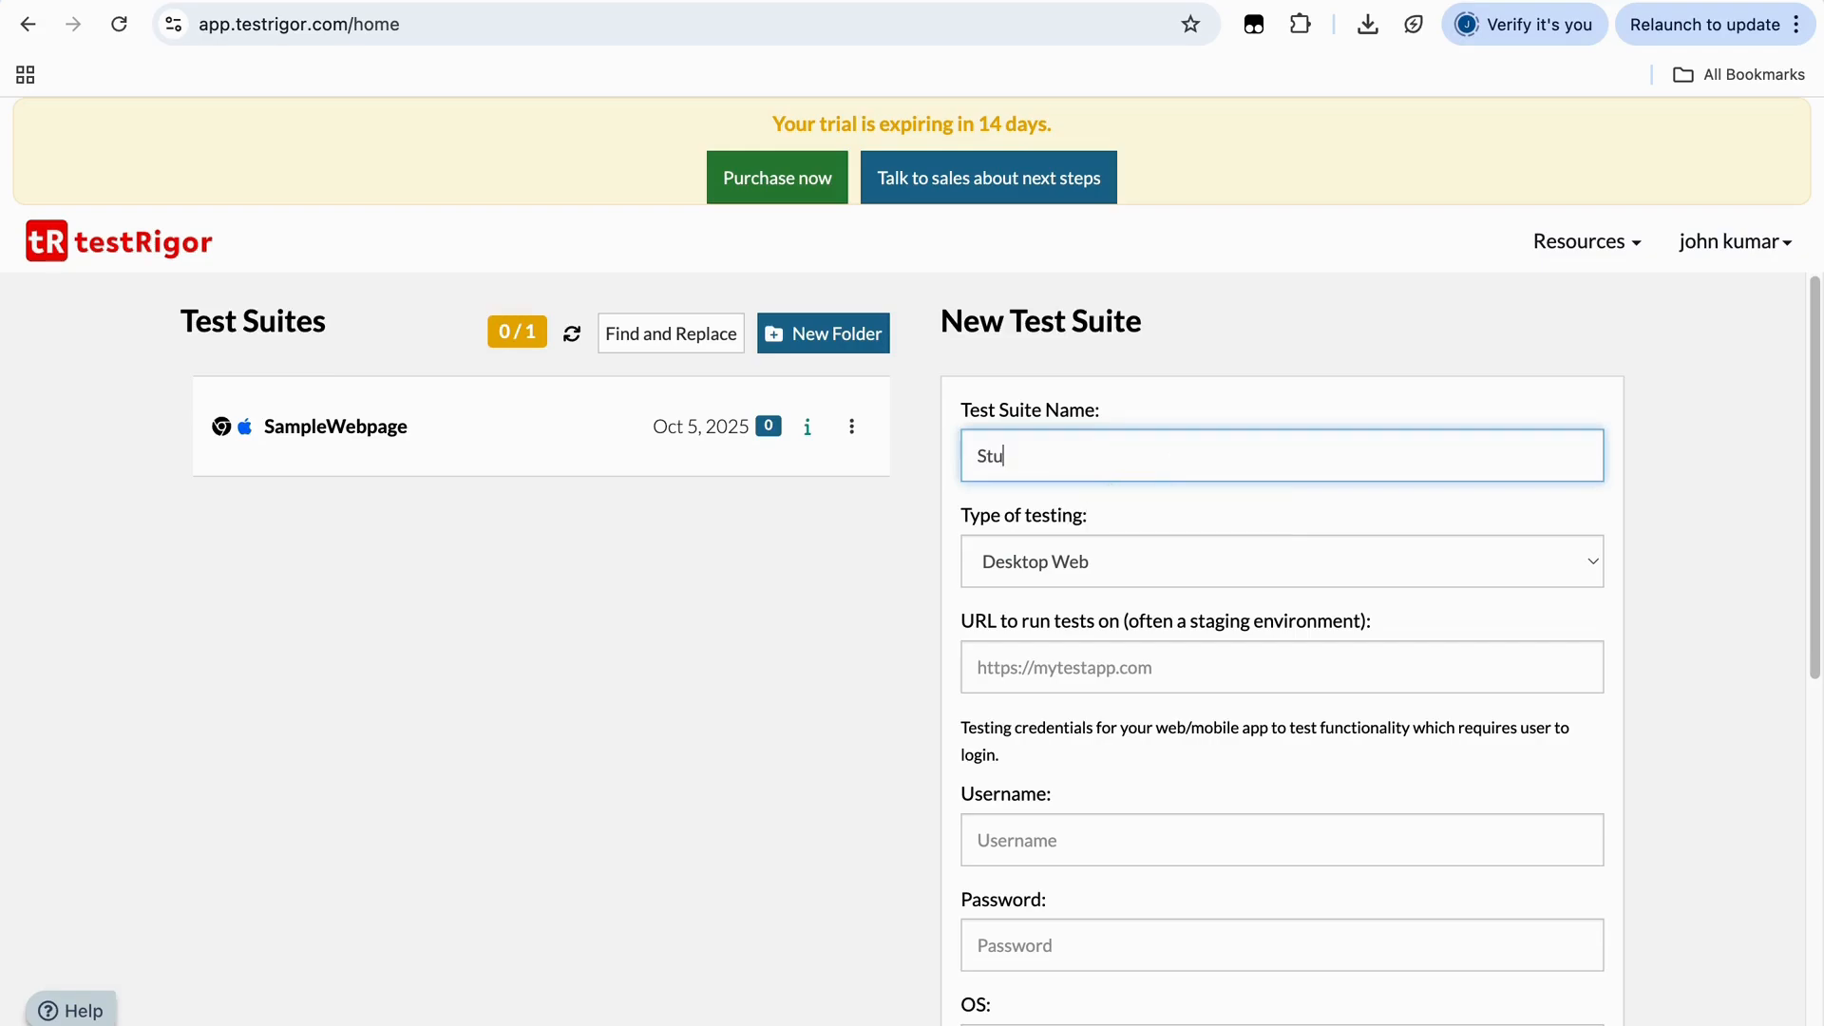
pyautogui.write('dentPortal')
pyautogui.click(1240, 568)
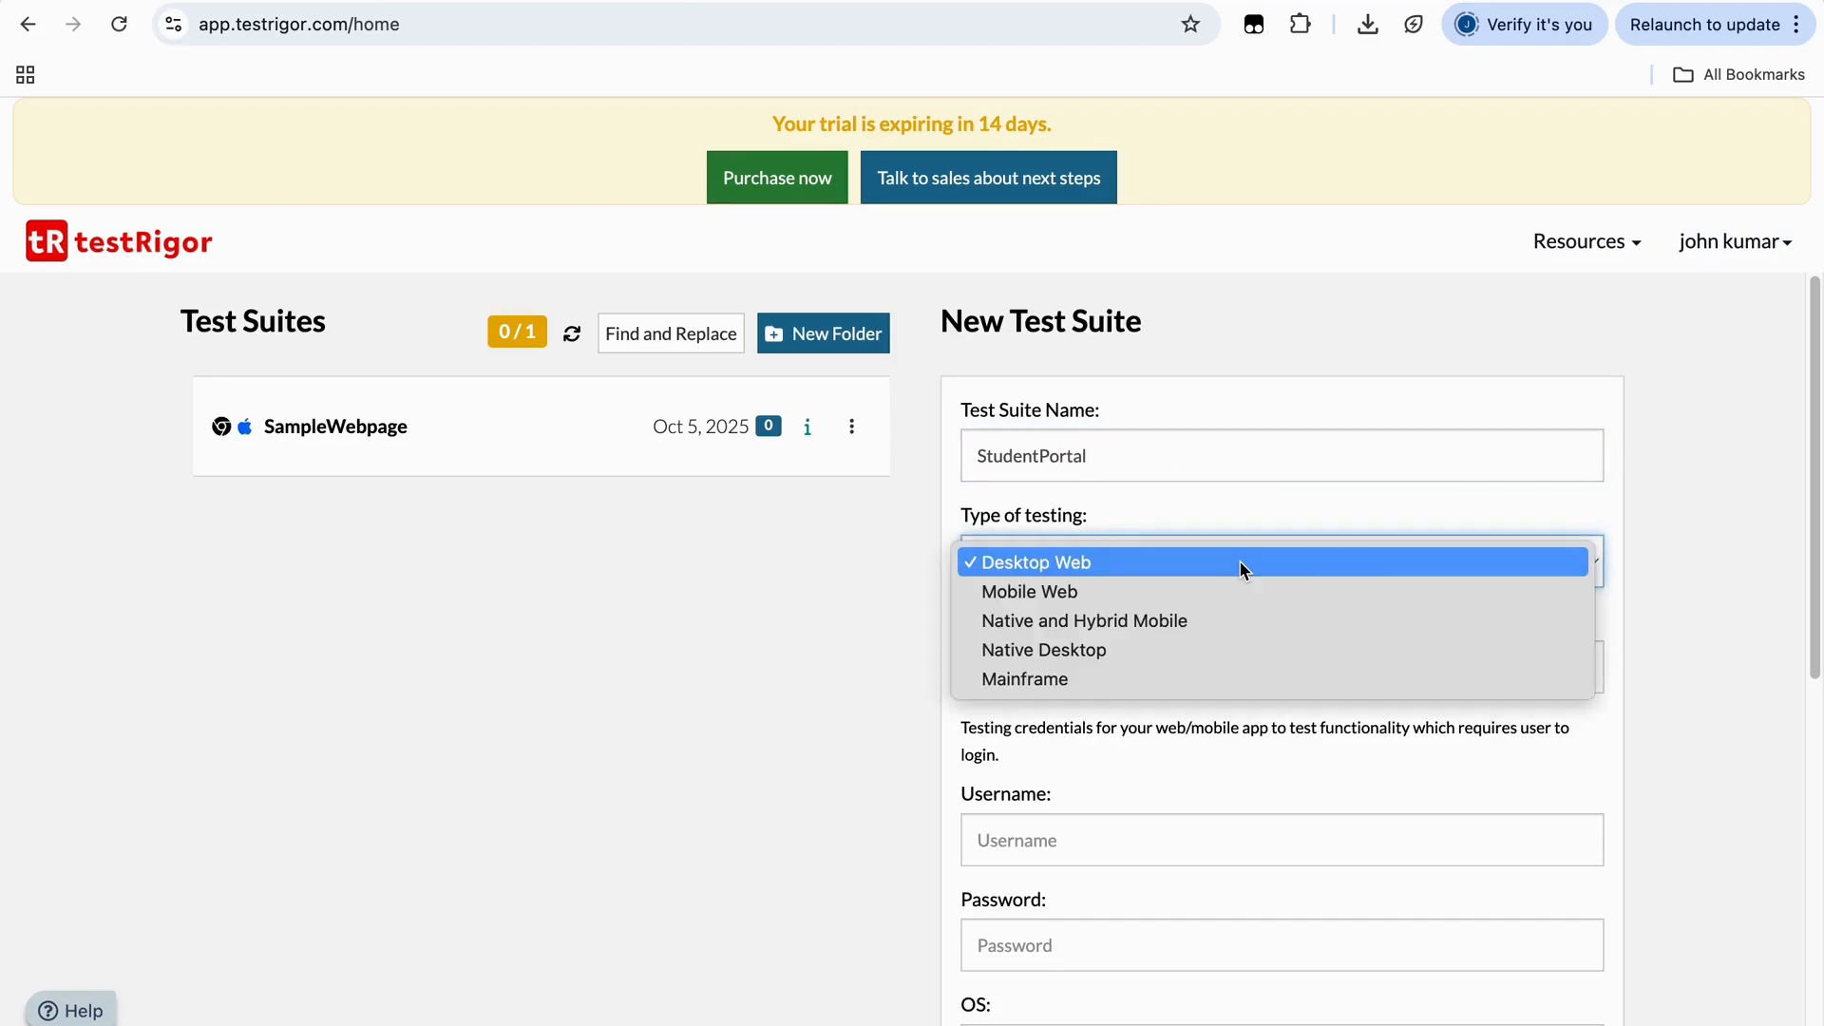
pyautogui.click(1240, 568)
pyautogui.click(1150, 668)
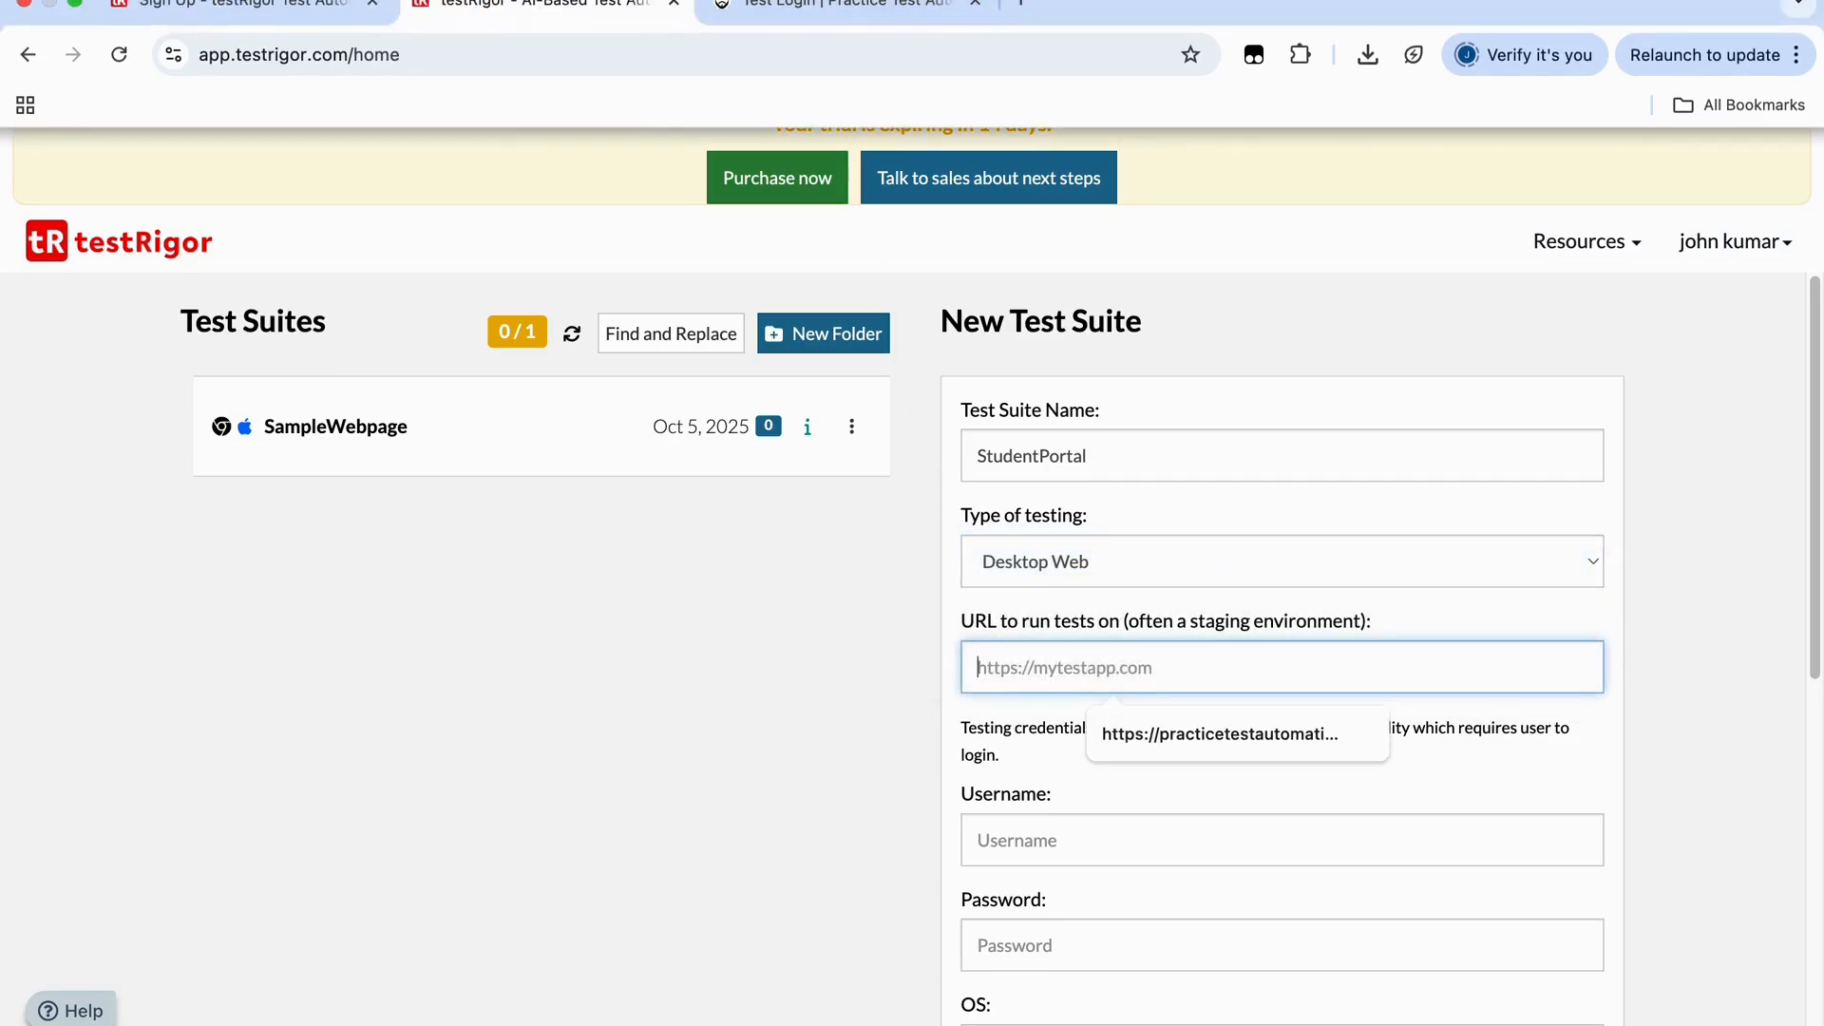
pyautogui.click(836, 10)
pyautogui.scroll(5, 699, 219)
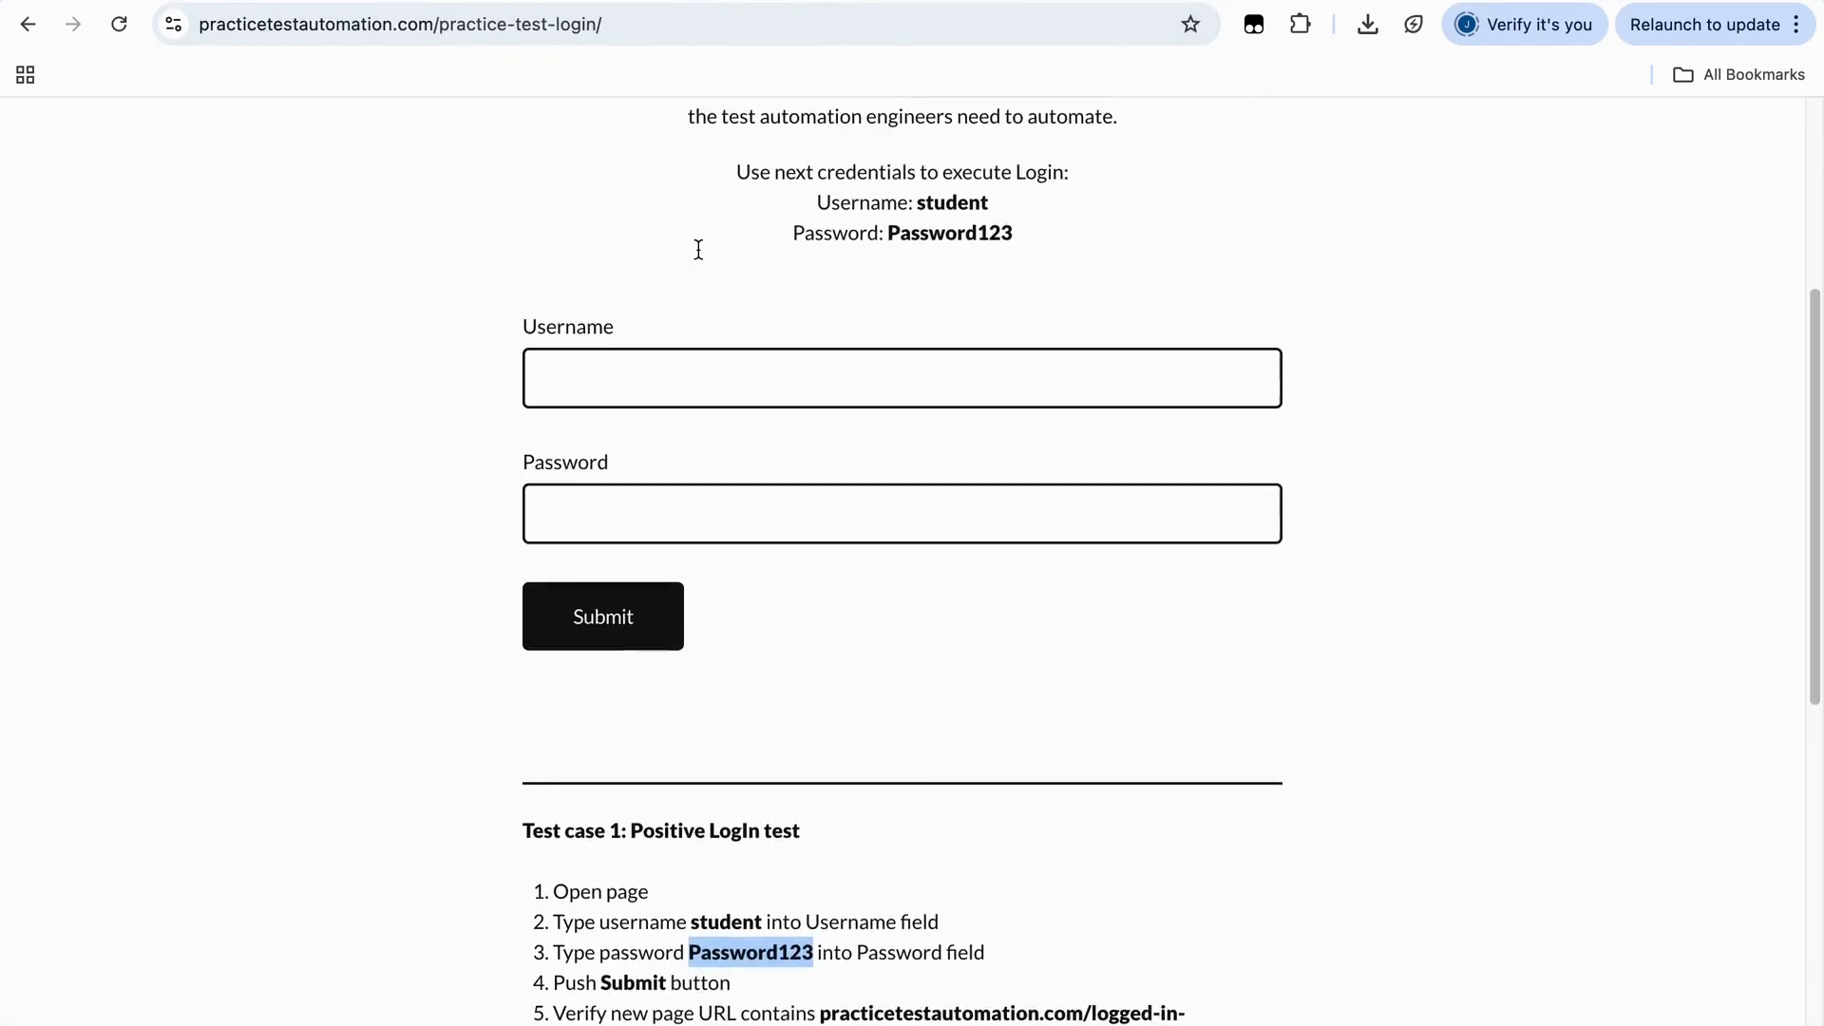
pyautogui.scroll(-7, 698, 250)
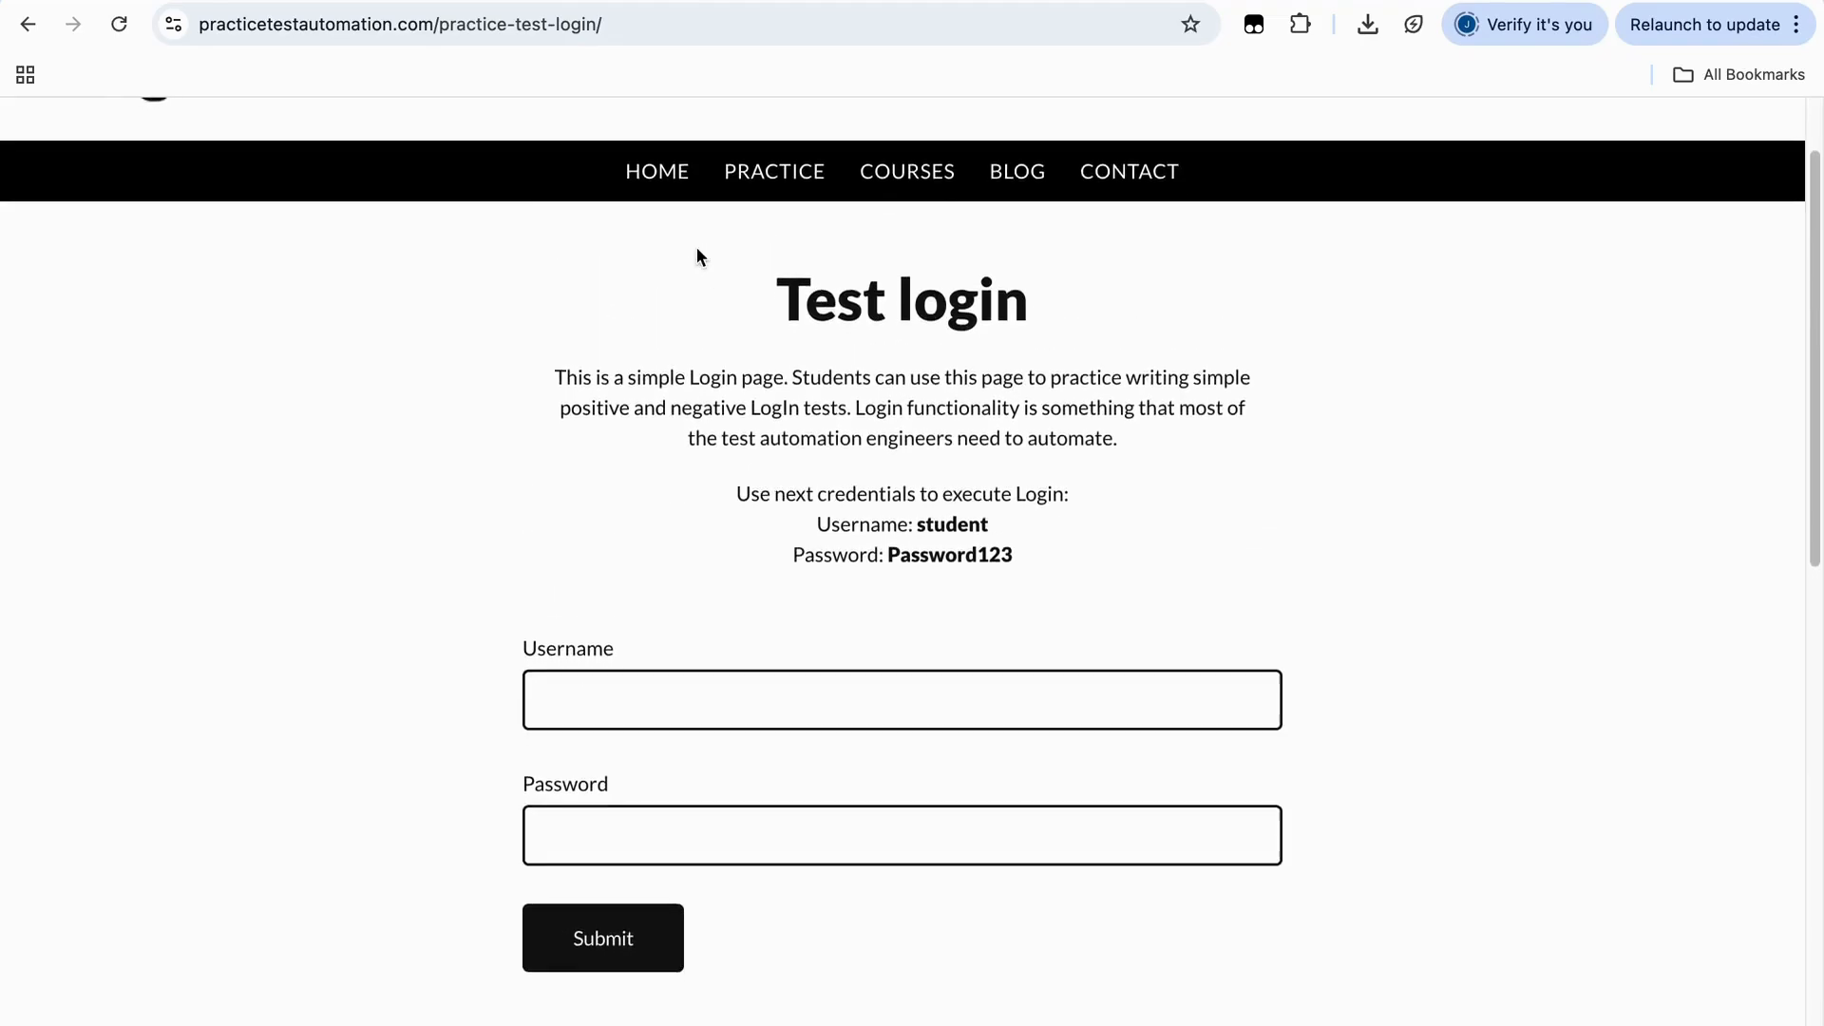
pyautogui.scroll(6, 697, 248)
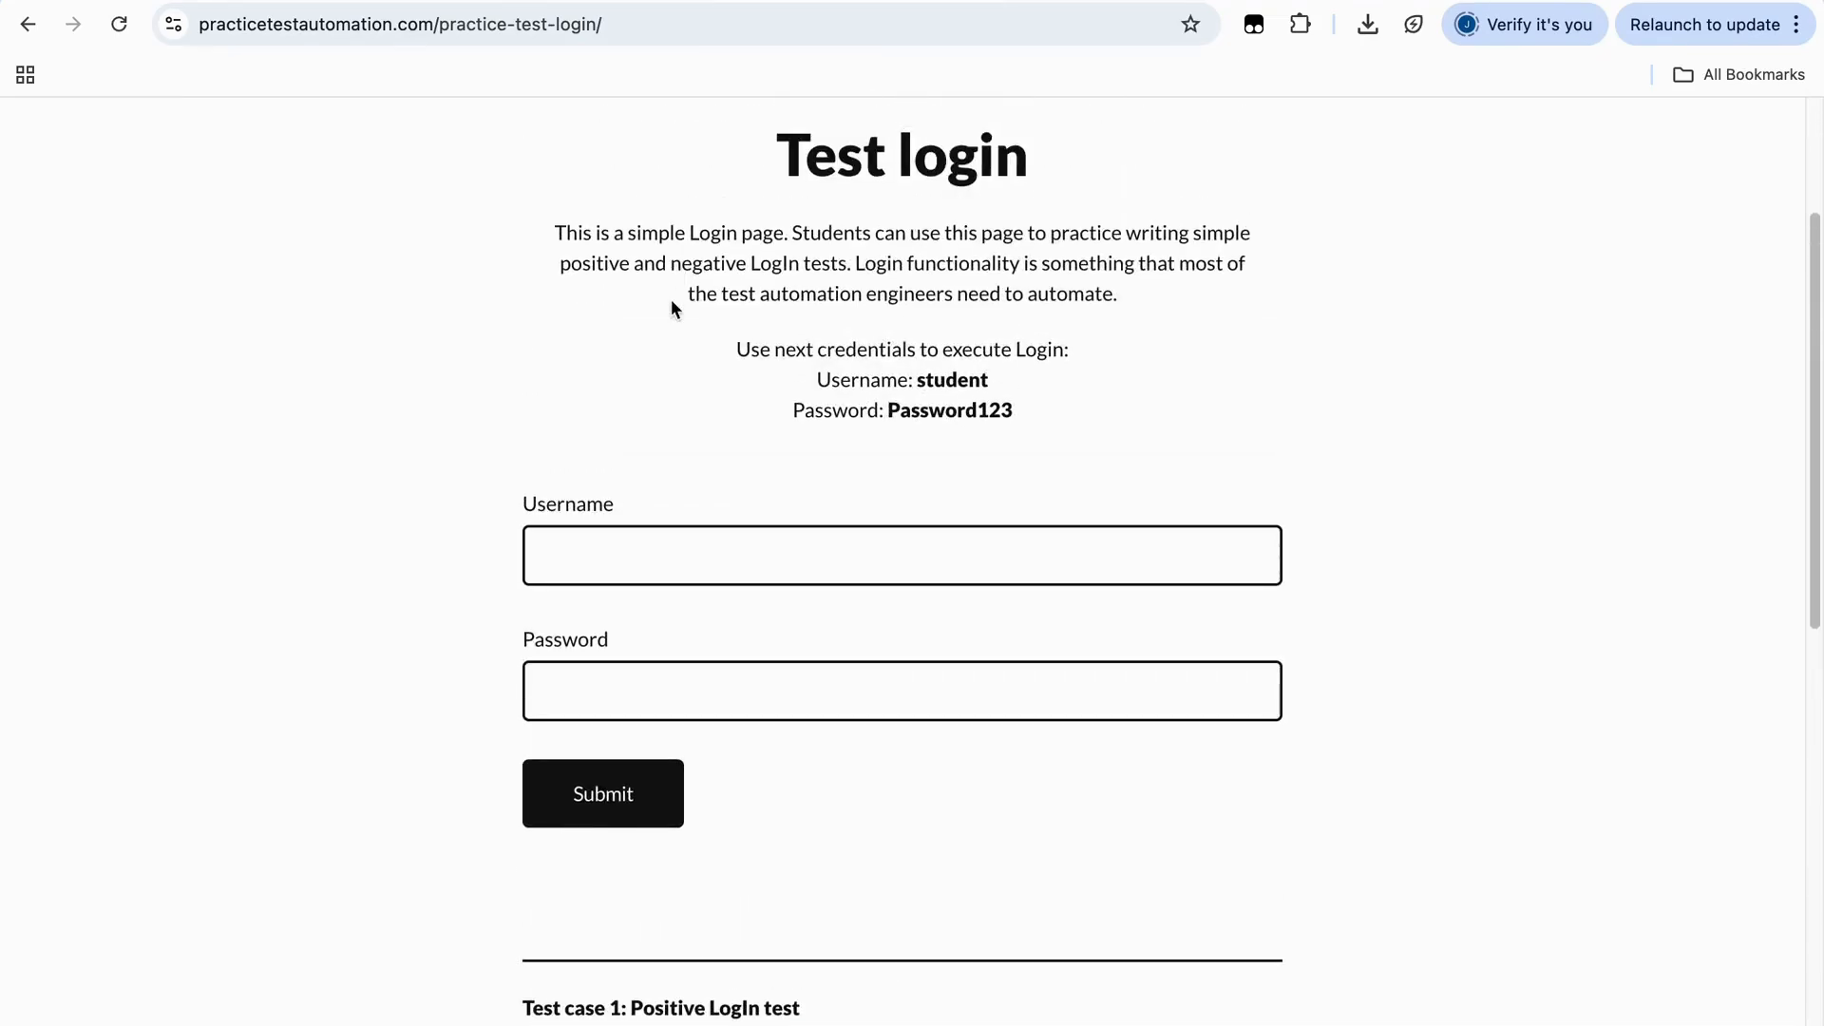
pyautogui.click(664, 25)
pyautogui.hotkey('ctrl', 'c')
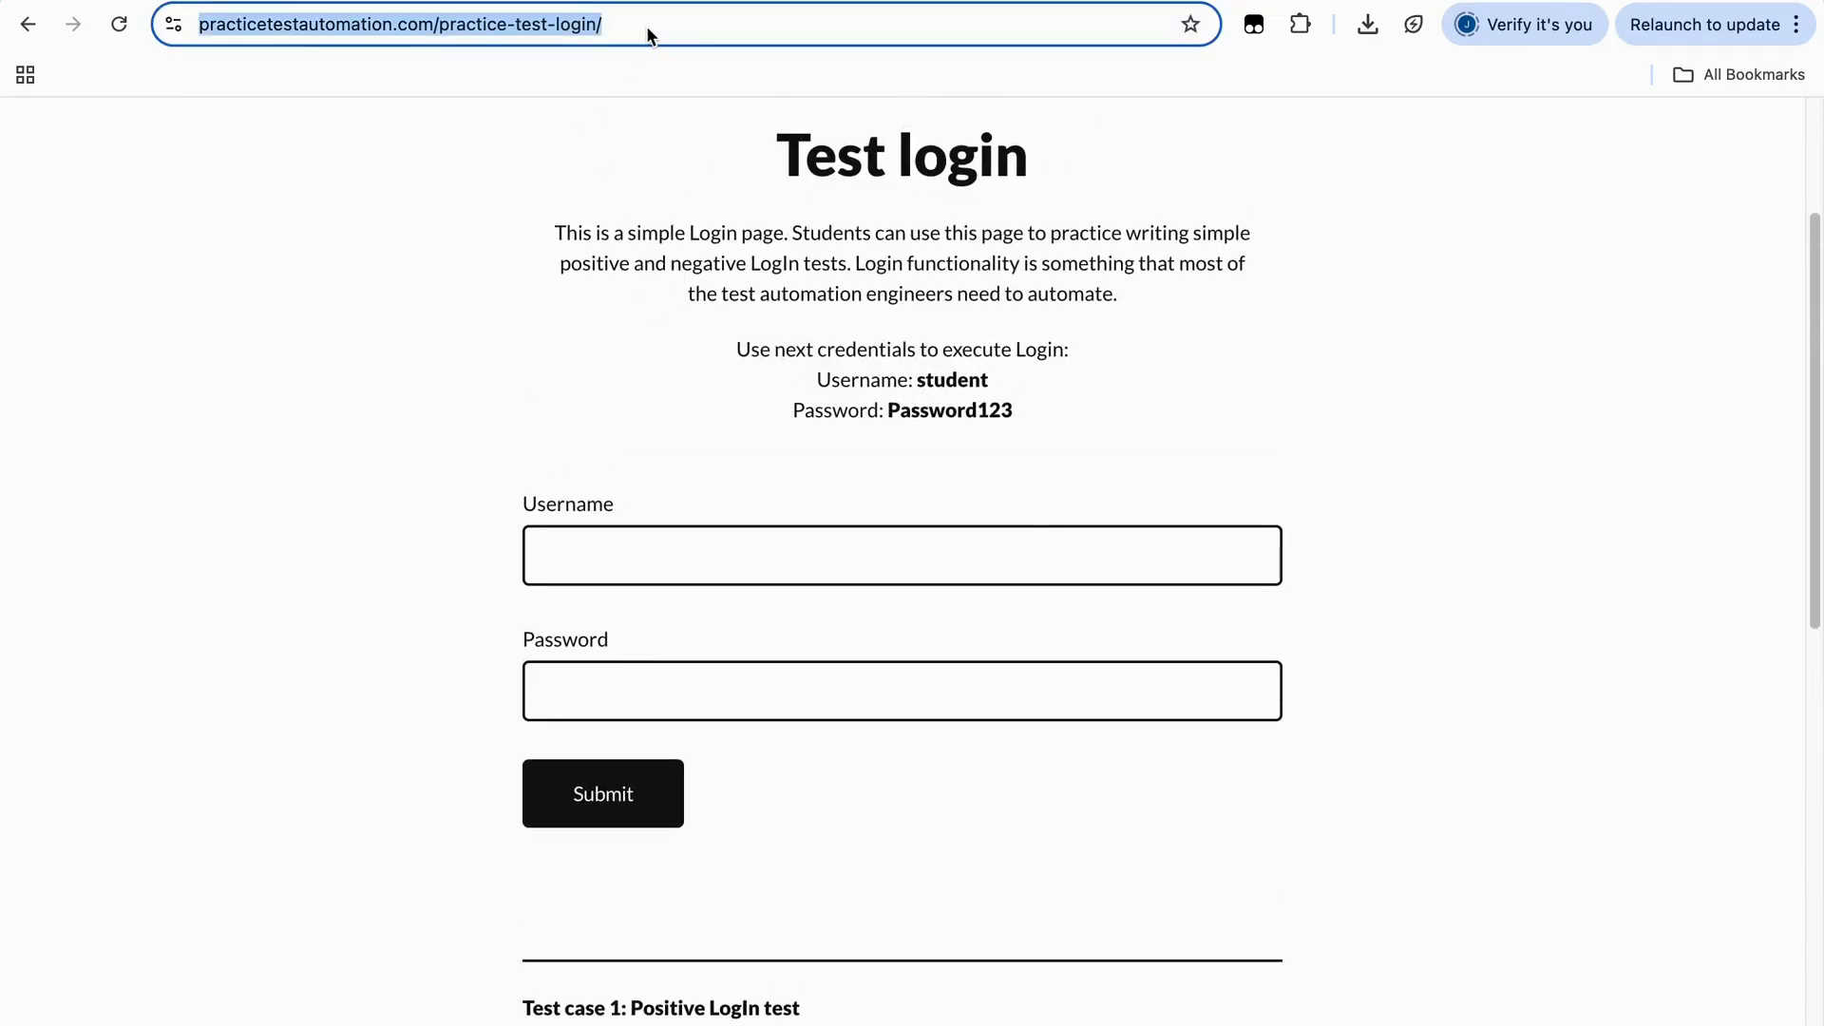
pyautogui.hotkey('ctrl', 'Tab')
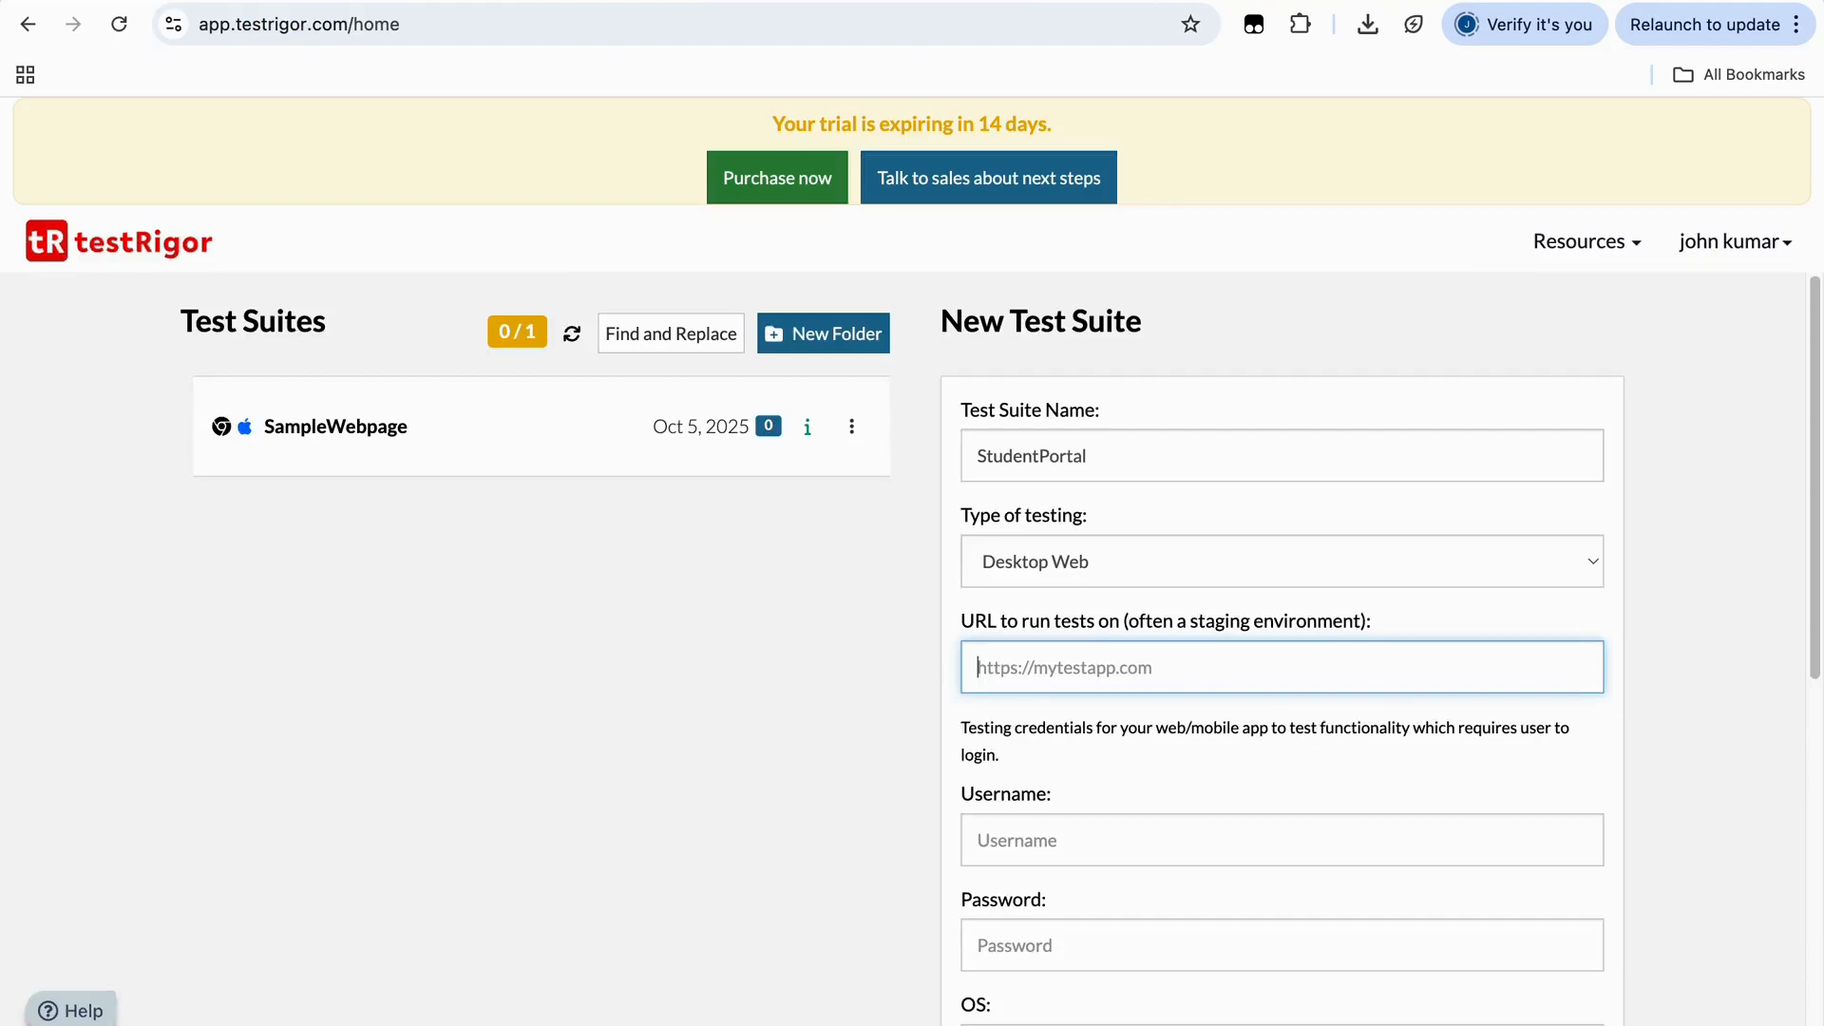
pyautogui.hotkey('ctrl', 'v')
# Copy the username student from the practice login page into the suite's testing credentials
pyautogui.scroll(-2, 1150, 673)
pyautogui.click(1151, 673)
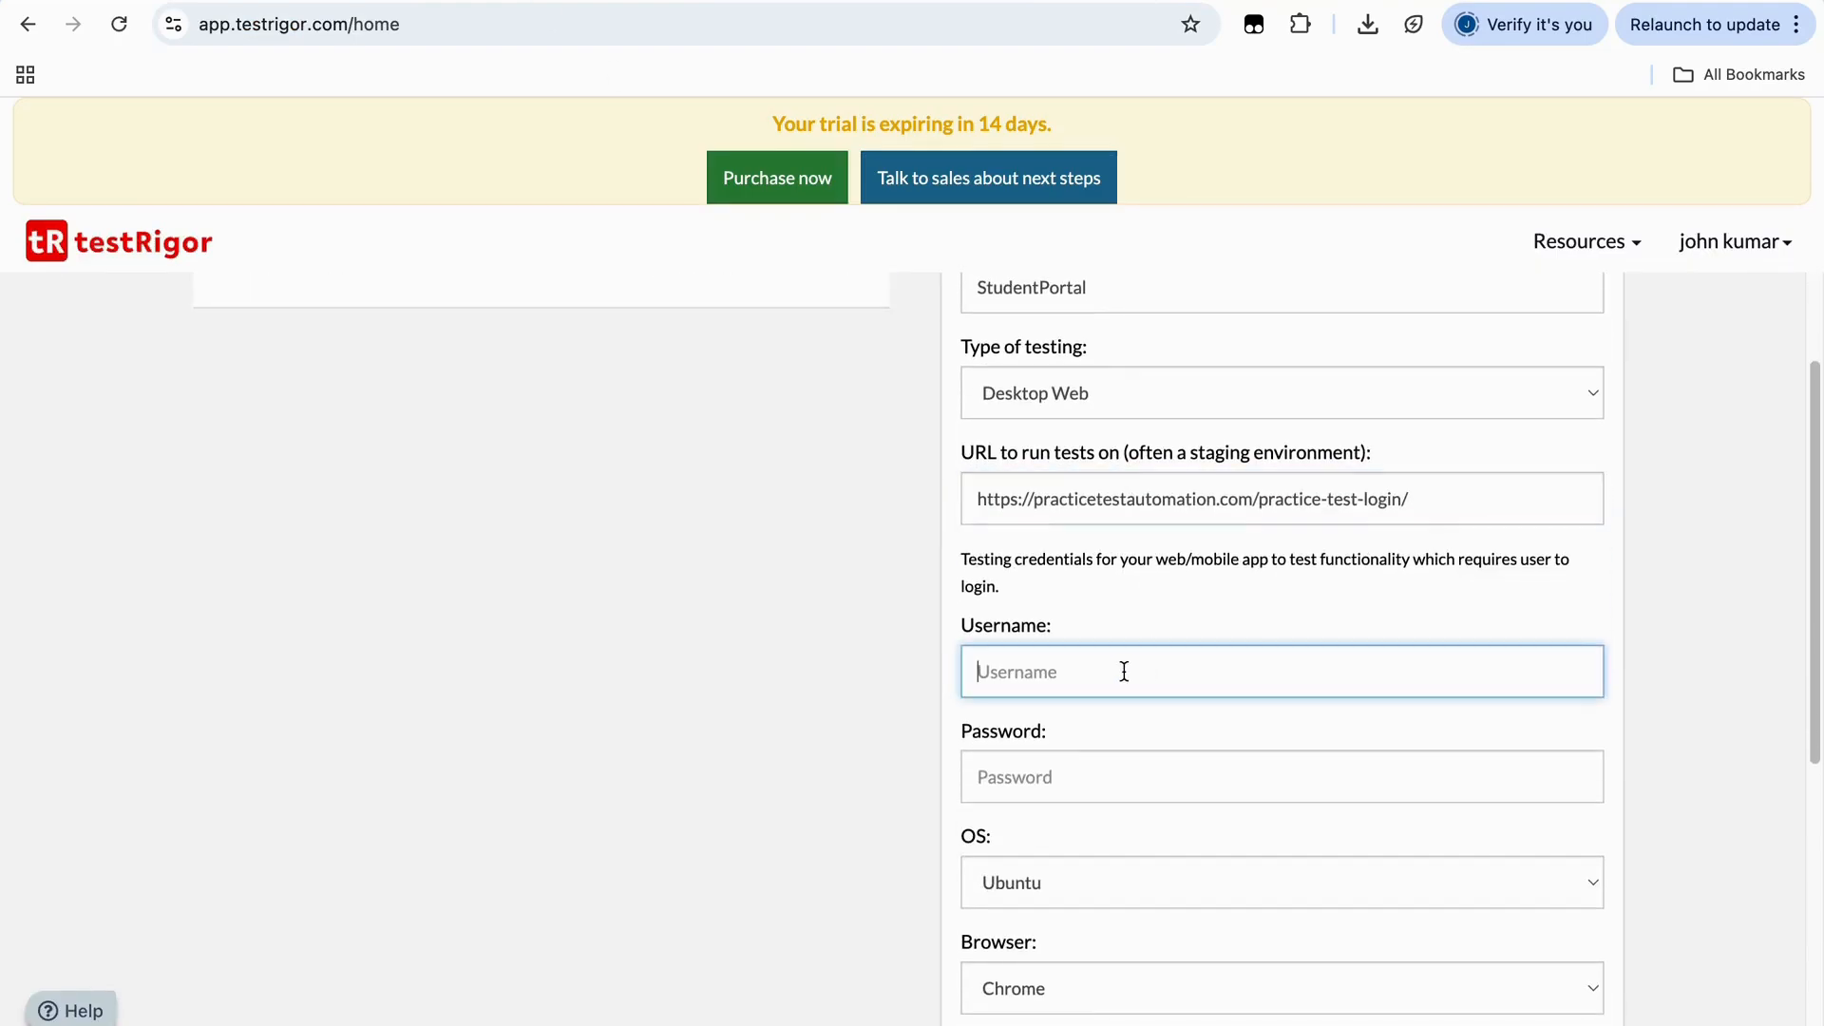
pyautogui.hotkey('ctrl', 'Tab')
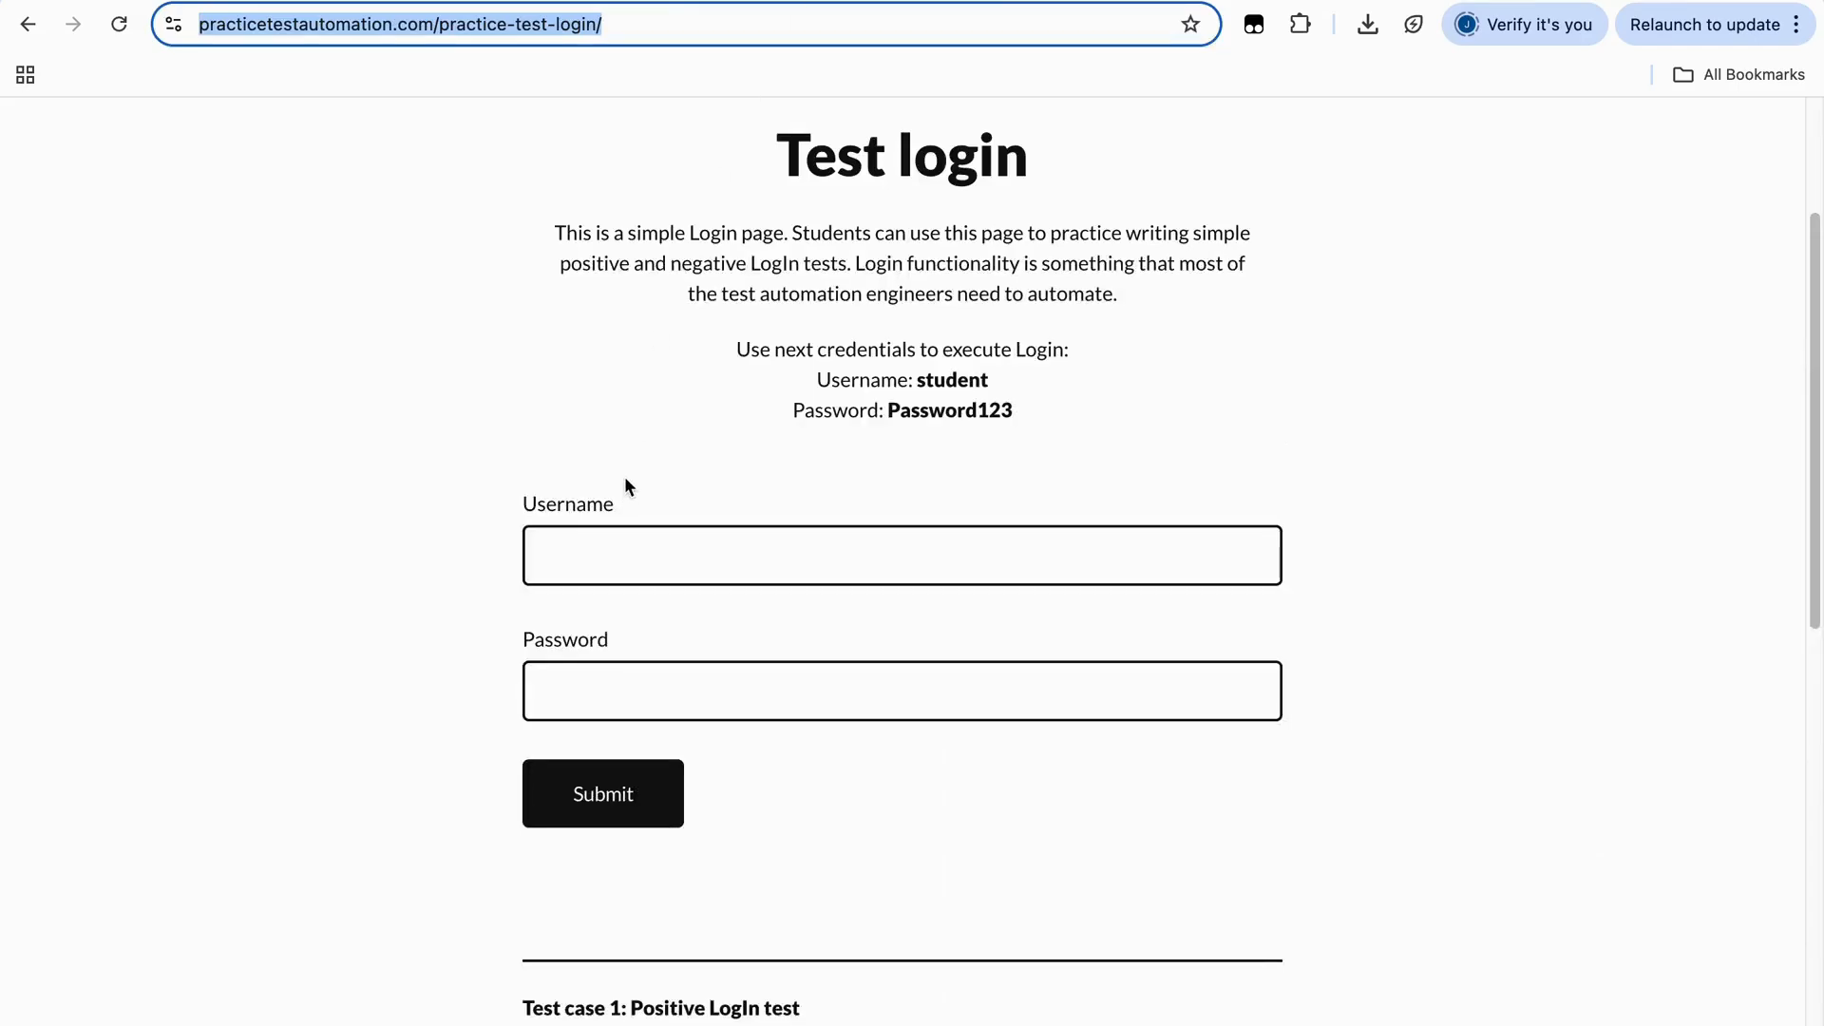
pyautogui.scroll(-2, 623, 482)
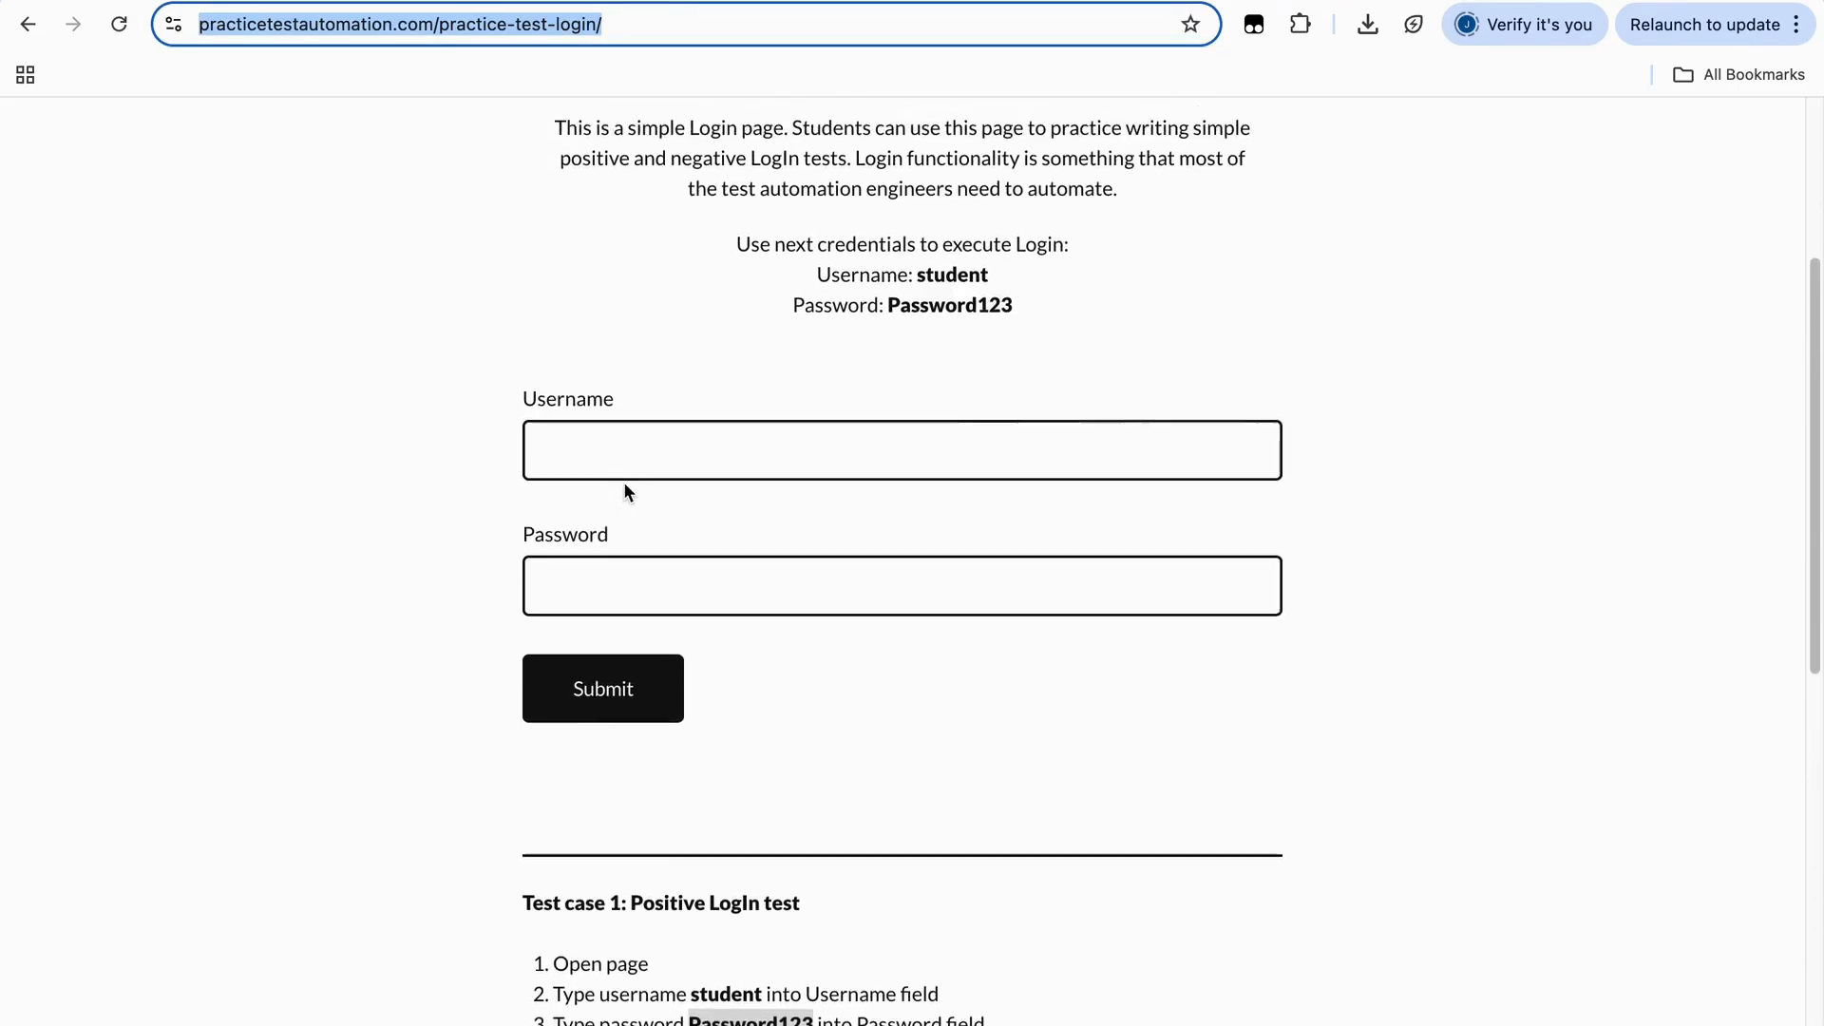
pyautogui.scroll(1, 623, 482)
pyautogui.scroll(-3, 893, 379)
pyautogui.scroll(1, 893, 379)
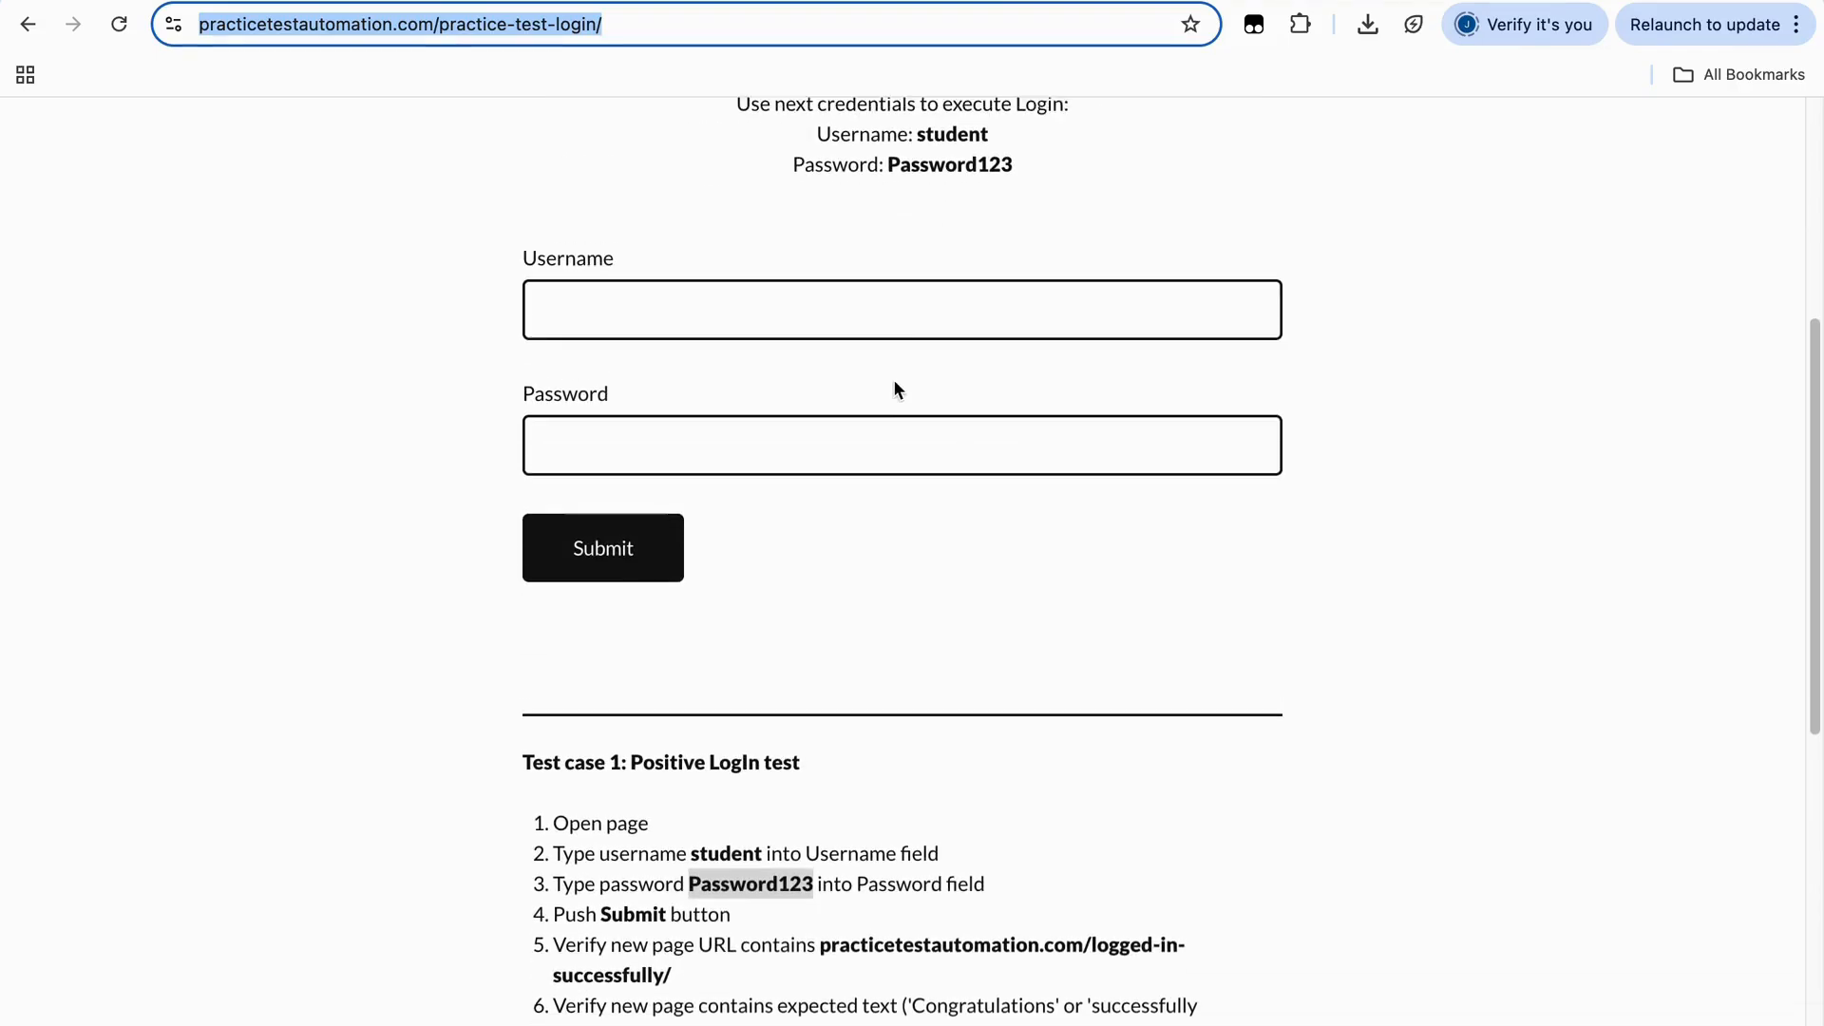
pyautogui.click(920, 196)
pyautogui.moveTo(920, 196); pyautogui.dragTo(1011, 207)
pyautogui.hotkey('ctrl', 'c')
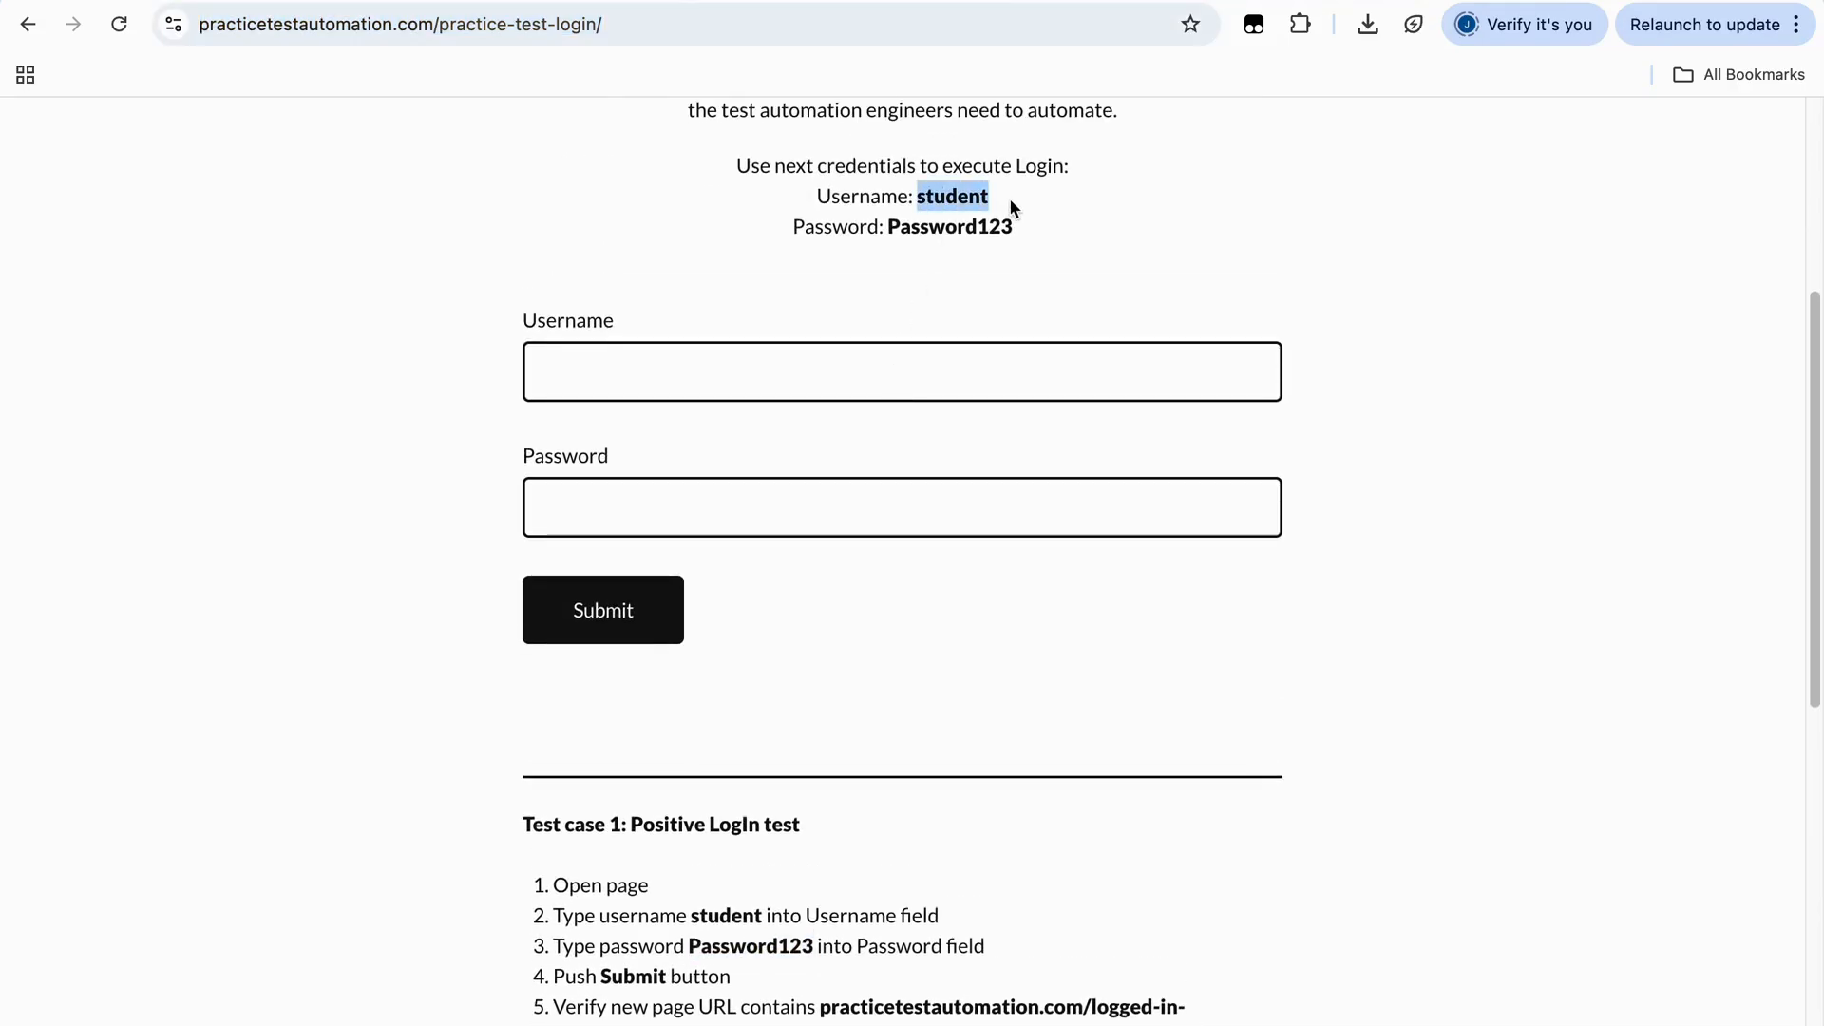
pyautogui.hotkey('ctrl', 'shift', 'Tab')
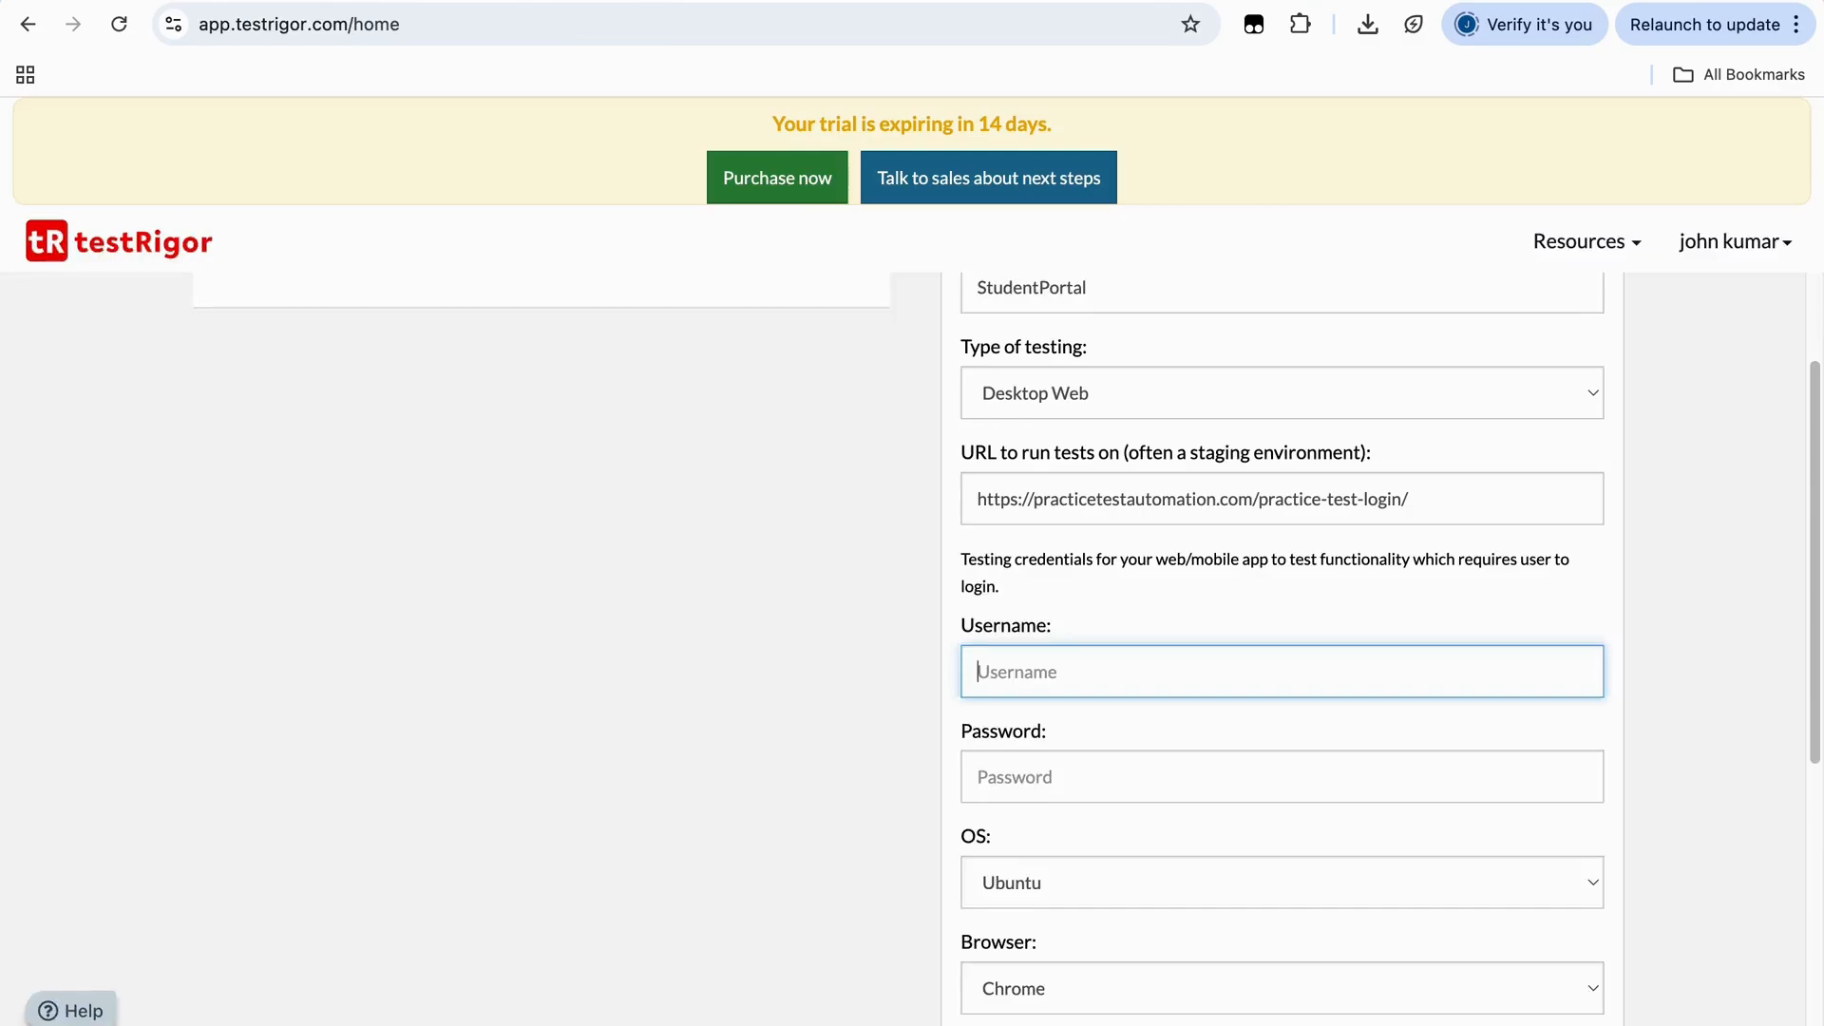
pyautogui.hotkey('ctrl', 'v')
# Copy the test password from the practice login page into the suite's password field
pyautogui.hotkey('ctrl', 'Tab')
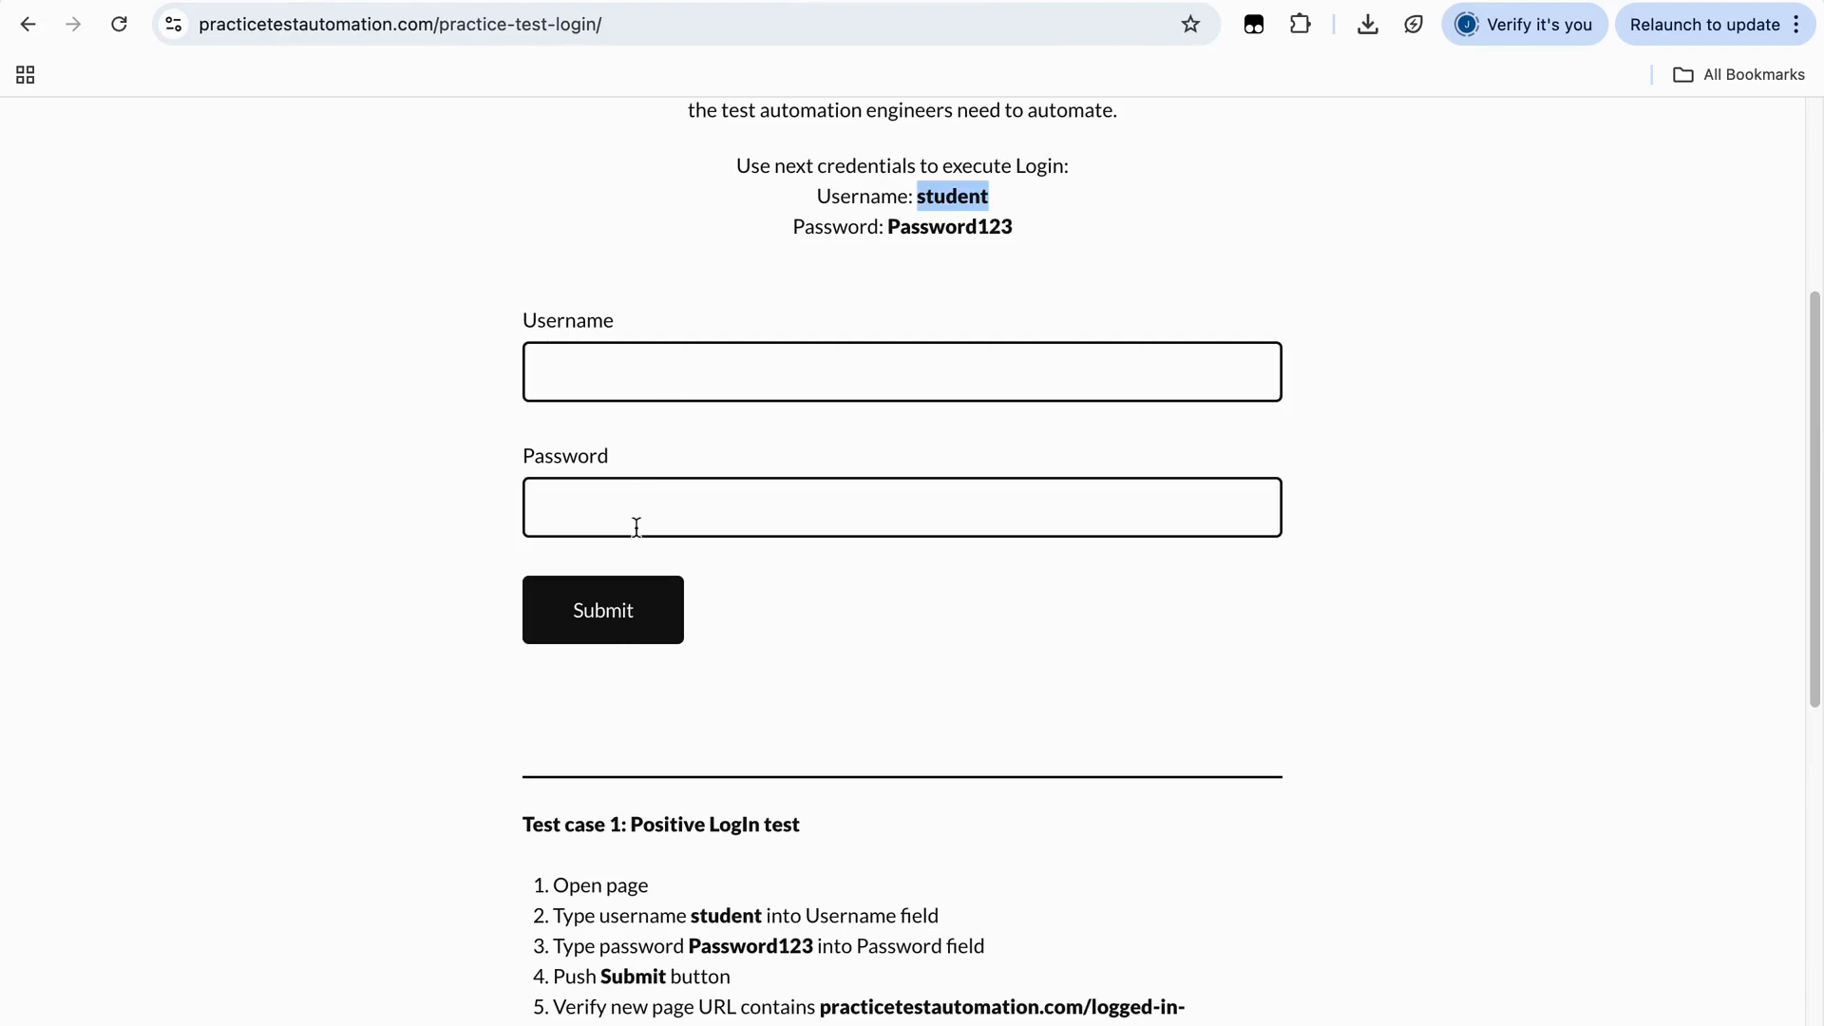
pyautogui.click(884, 219)
pyautogui.moveTo(885, 219); pyautogui.dragTo(1063, 243)
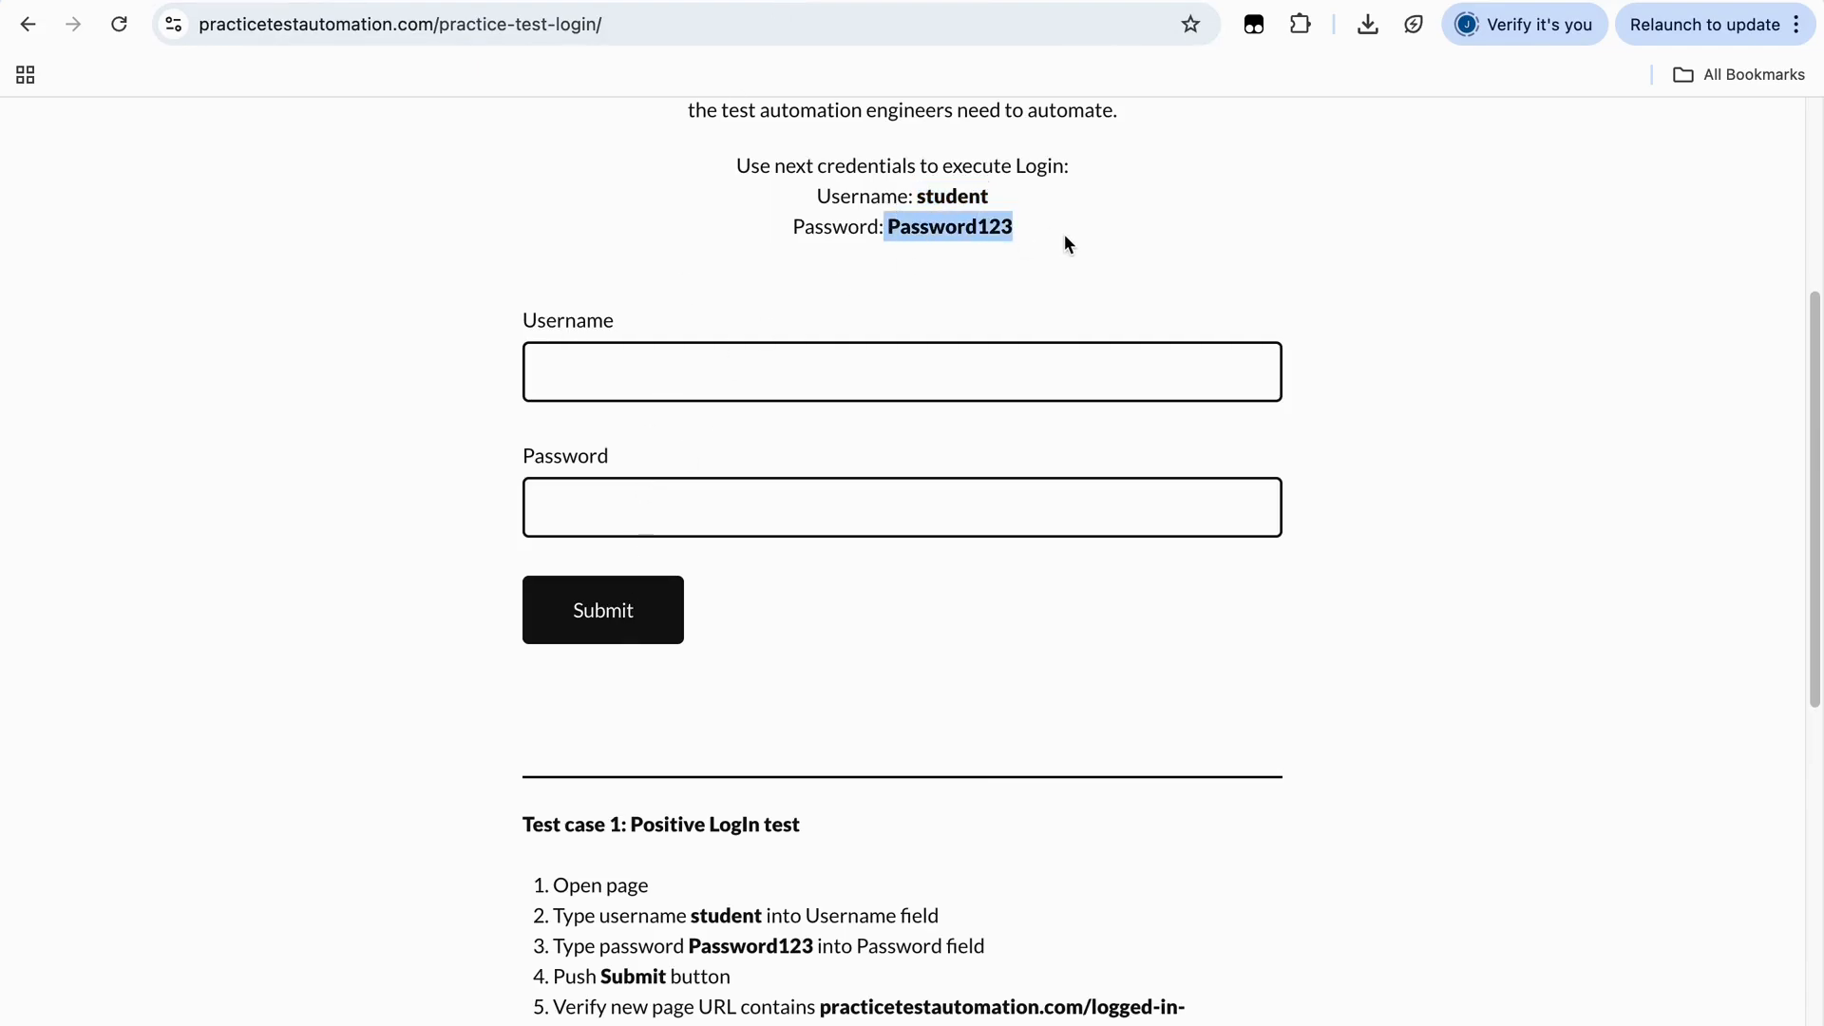
pyautogui.hotkey('ctrl', 'Tab')
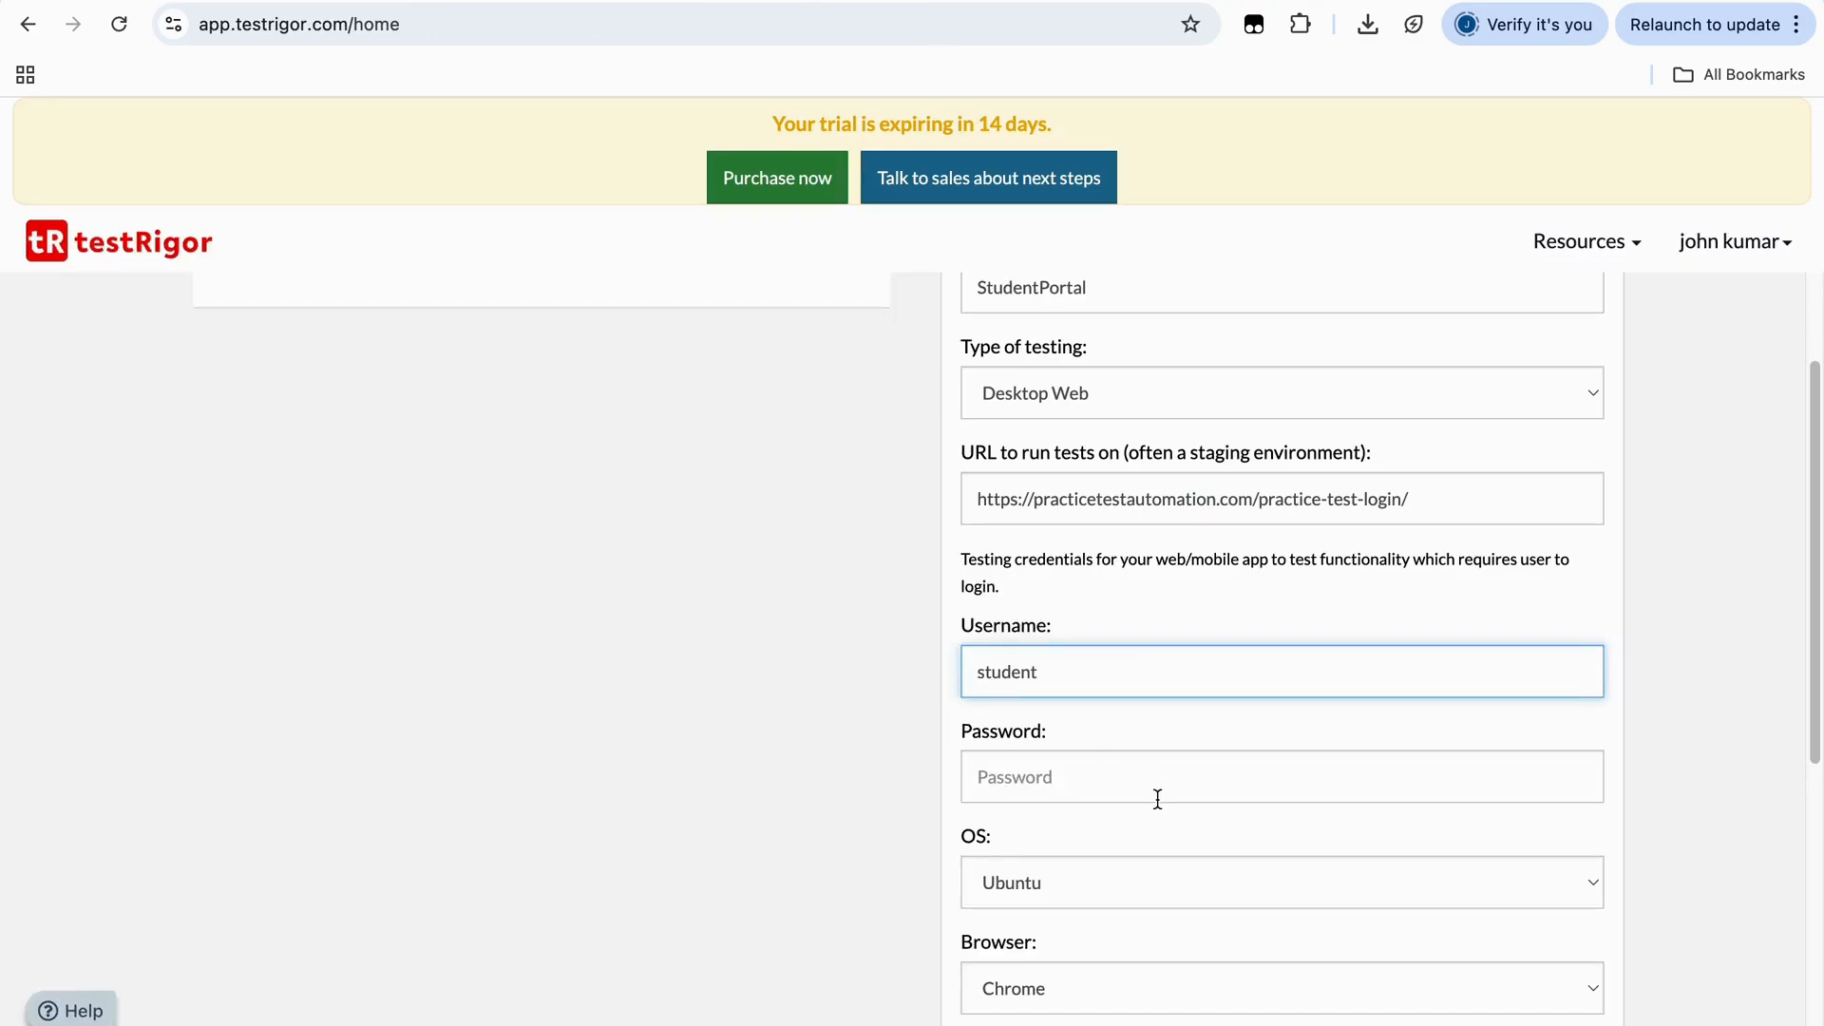
pyautogui.click(1092, 768)
pyautogui.press('super+v')
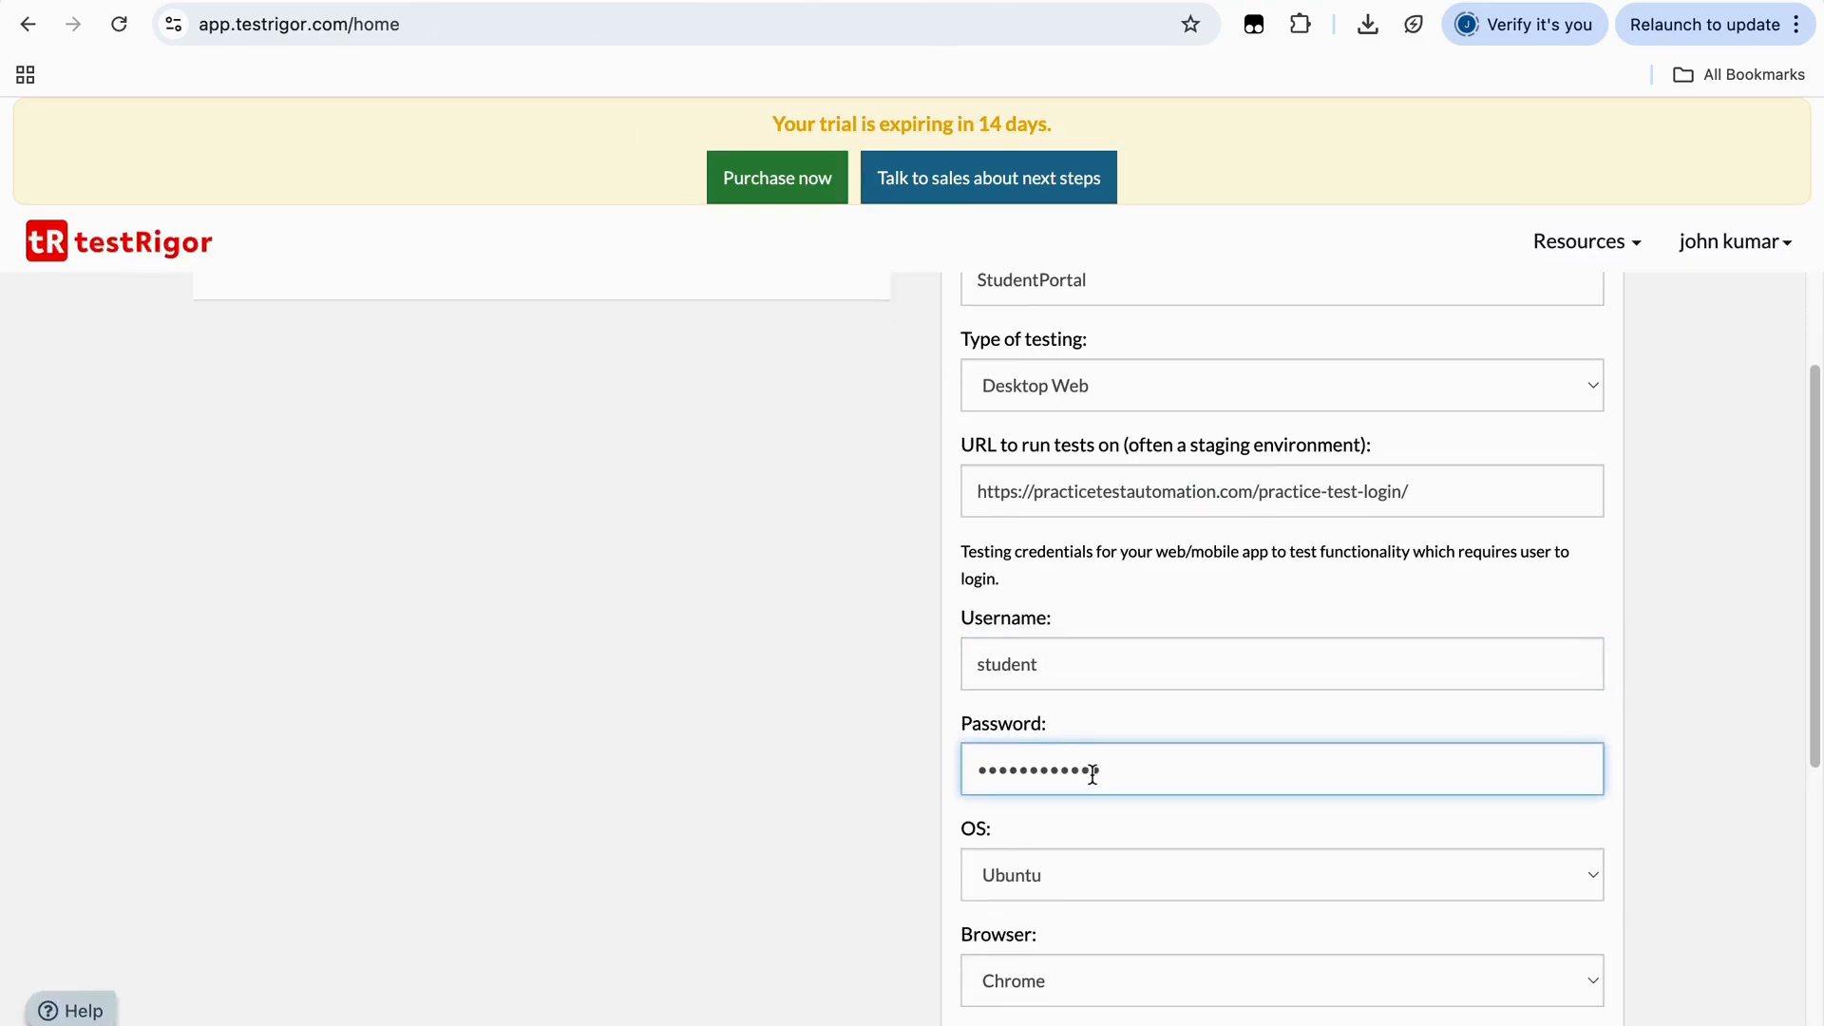
# Set the suite's operating system to OS X and the number of test cases to generate using AI to 3
pyautogui.scroll(-3, 1093, 774)
pyautogui.scroll(-1, 1091, 773)
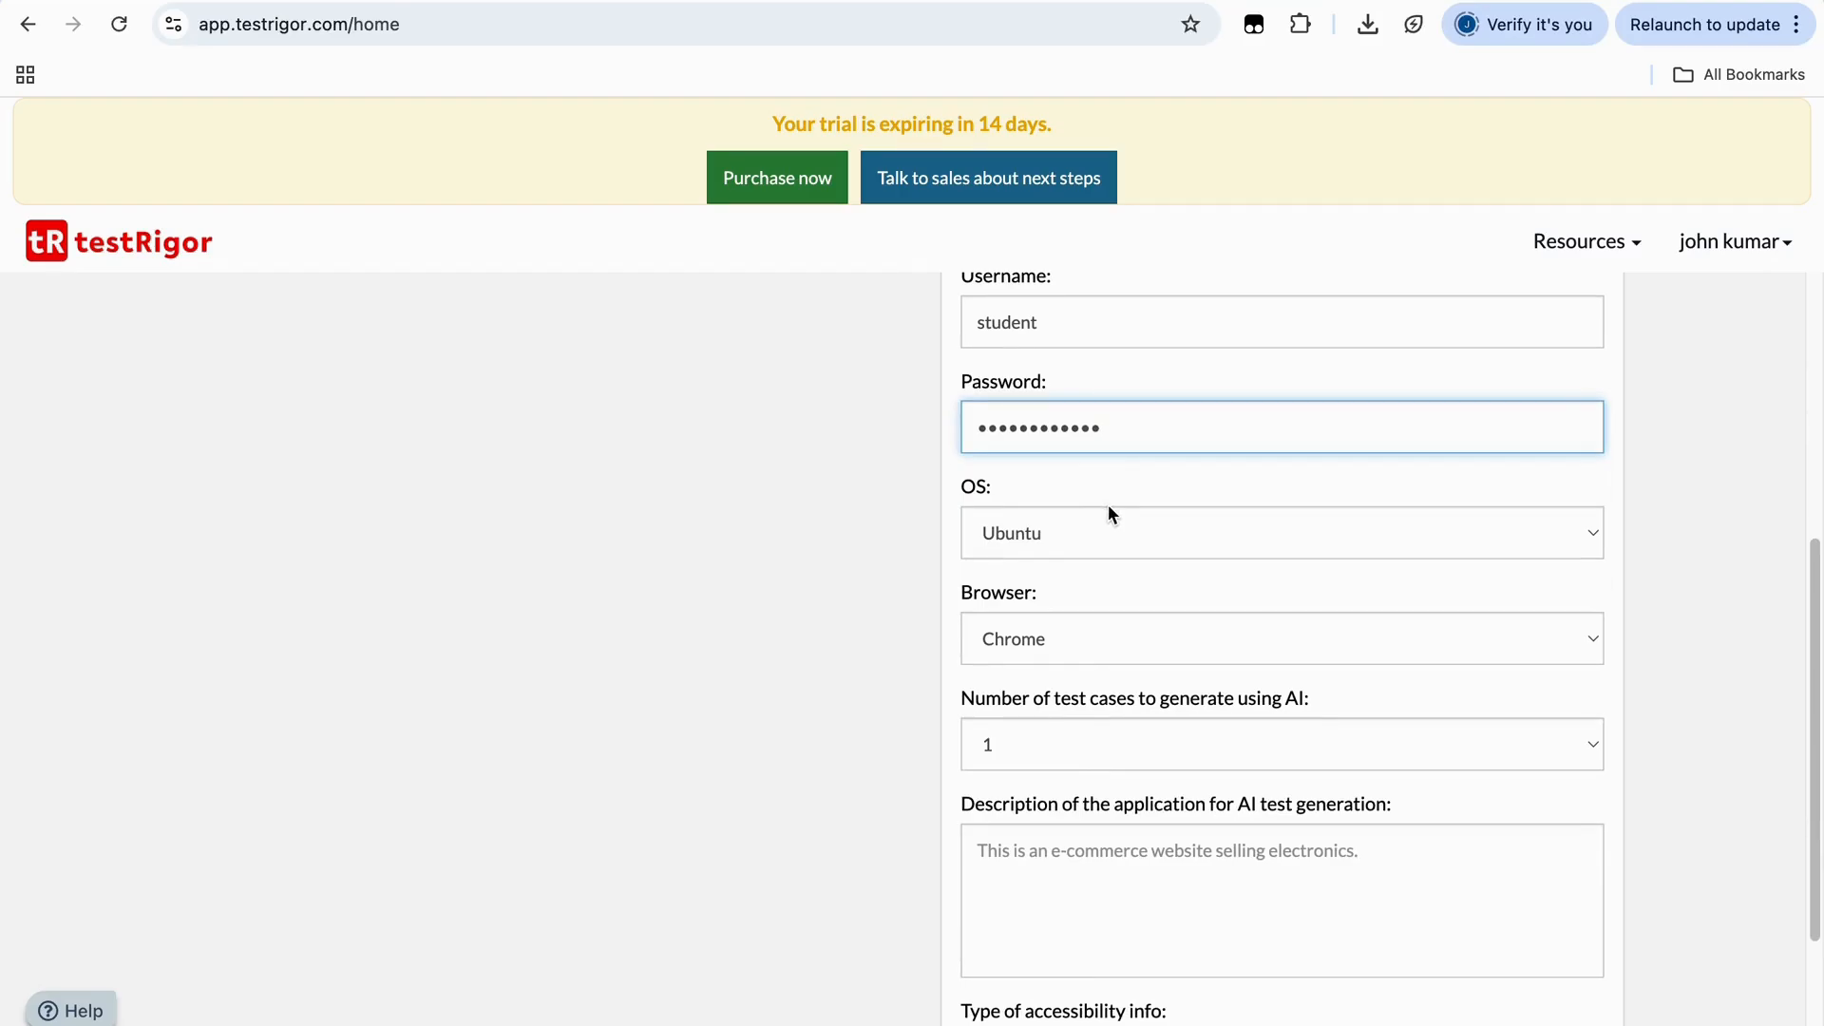
pyautogui.scroll(-2, 1176, 584)
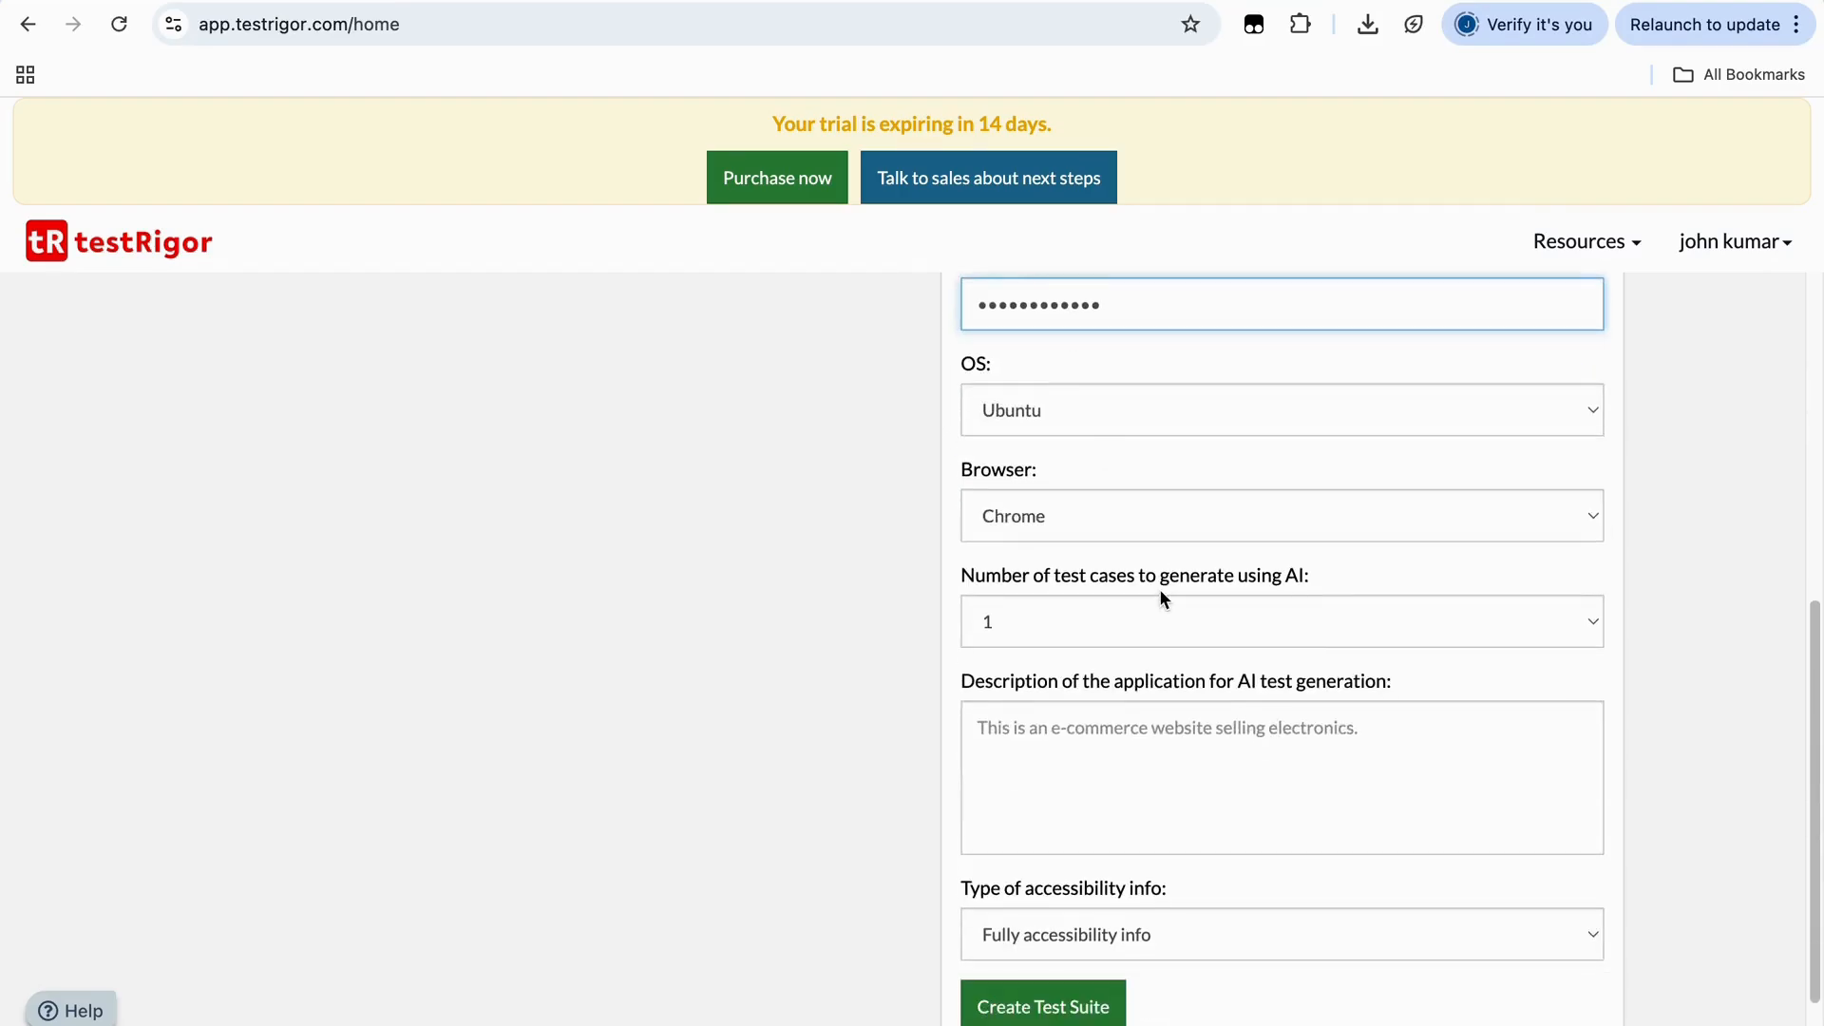
pyautogui.click(1245, 407)
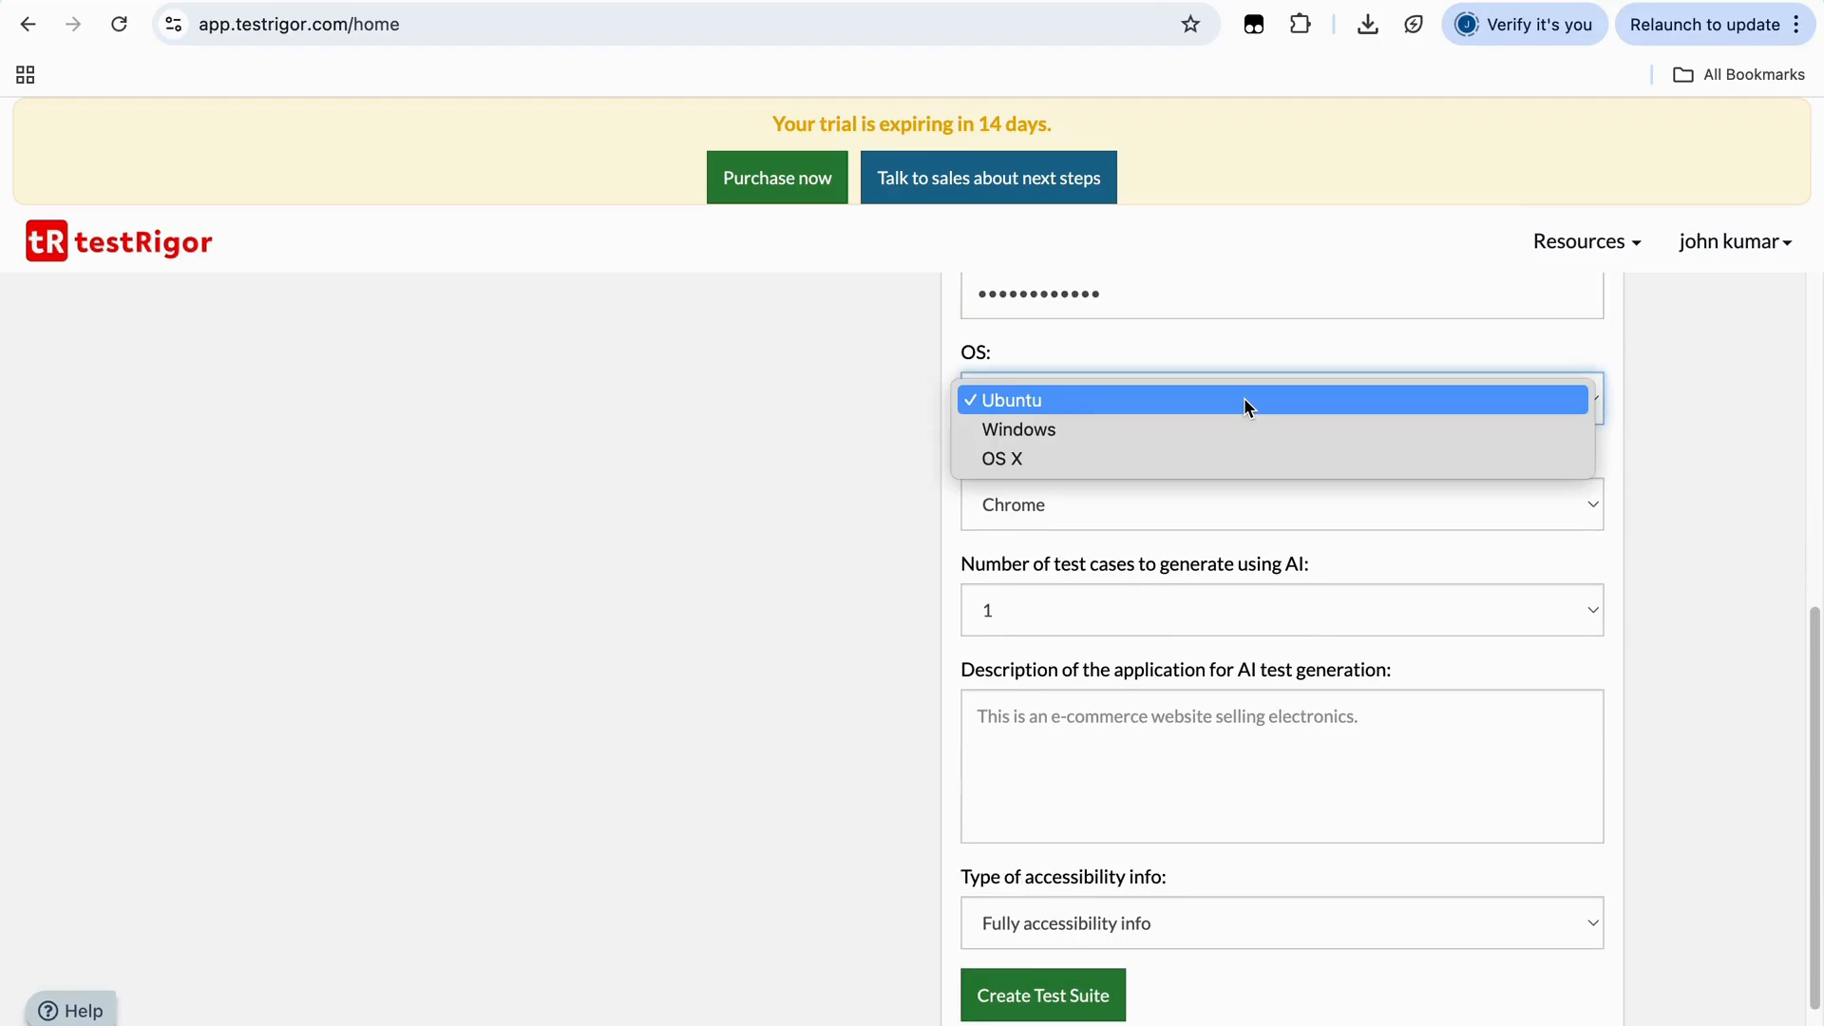
pyautogui.click(1119, 456)
pyautogui.scroll(-2, 1120, 457)
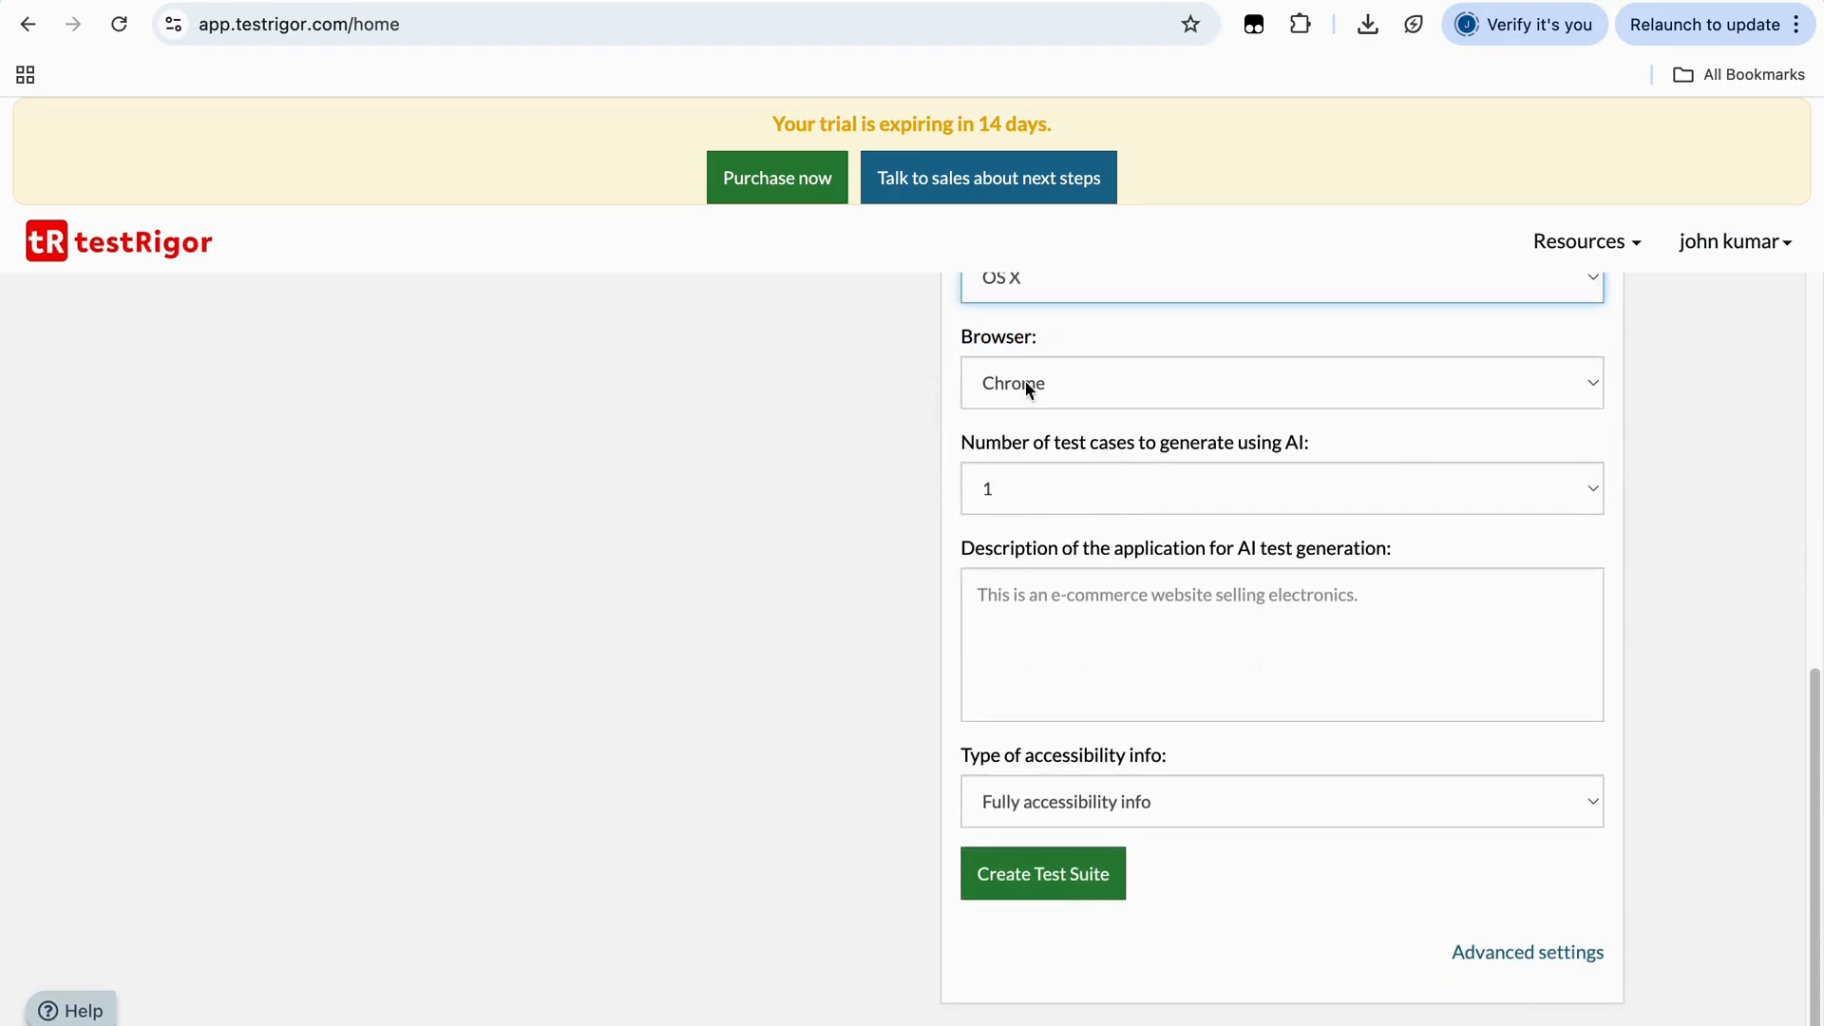
pyautogui.click(1195, 468)
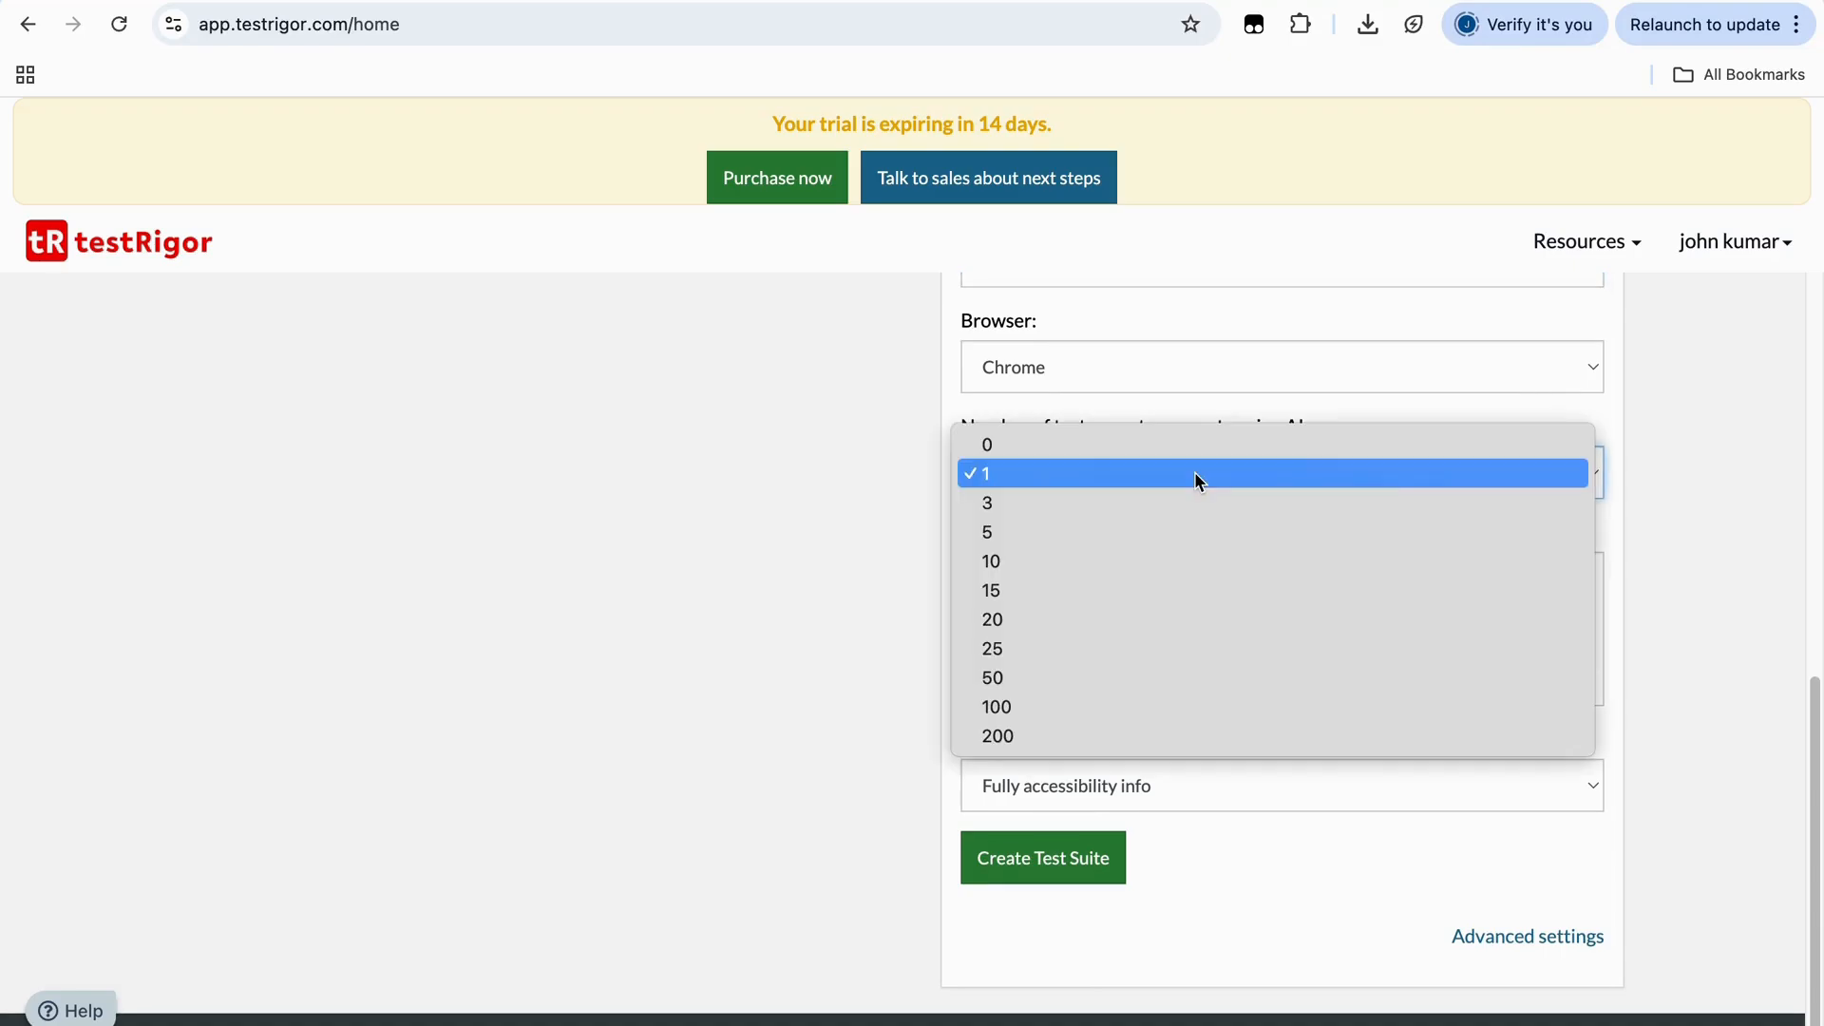
pyautogui.click(1095, 513)
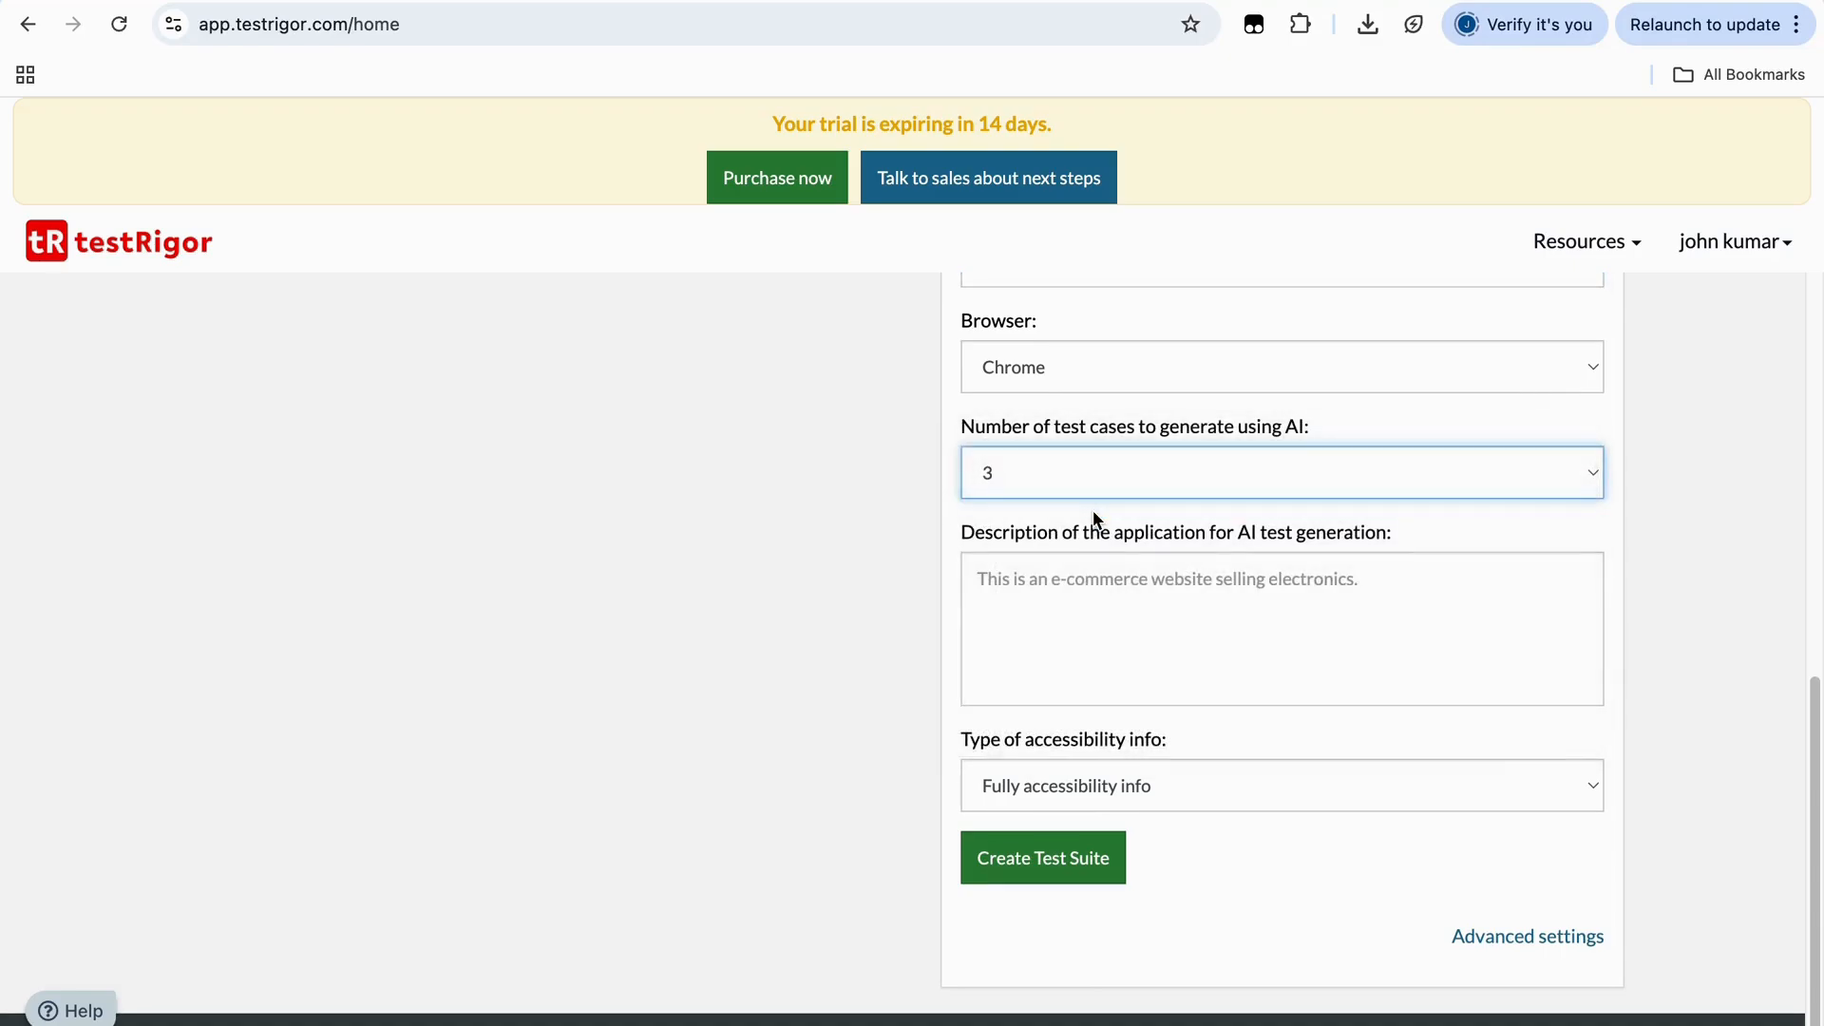
# Describe the application for AI test generation as "This is a student login portal page"
pyautogui.click(1071, 611)
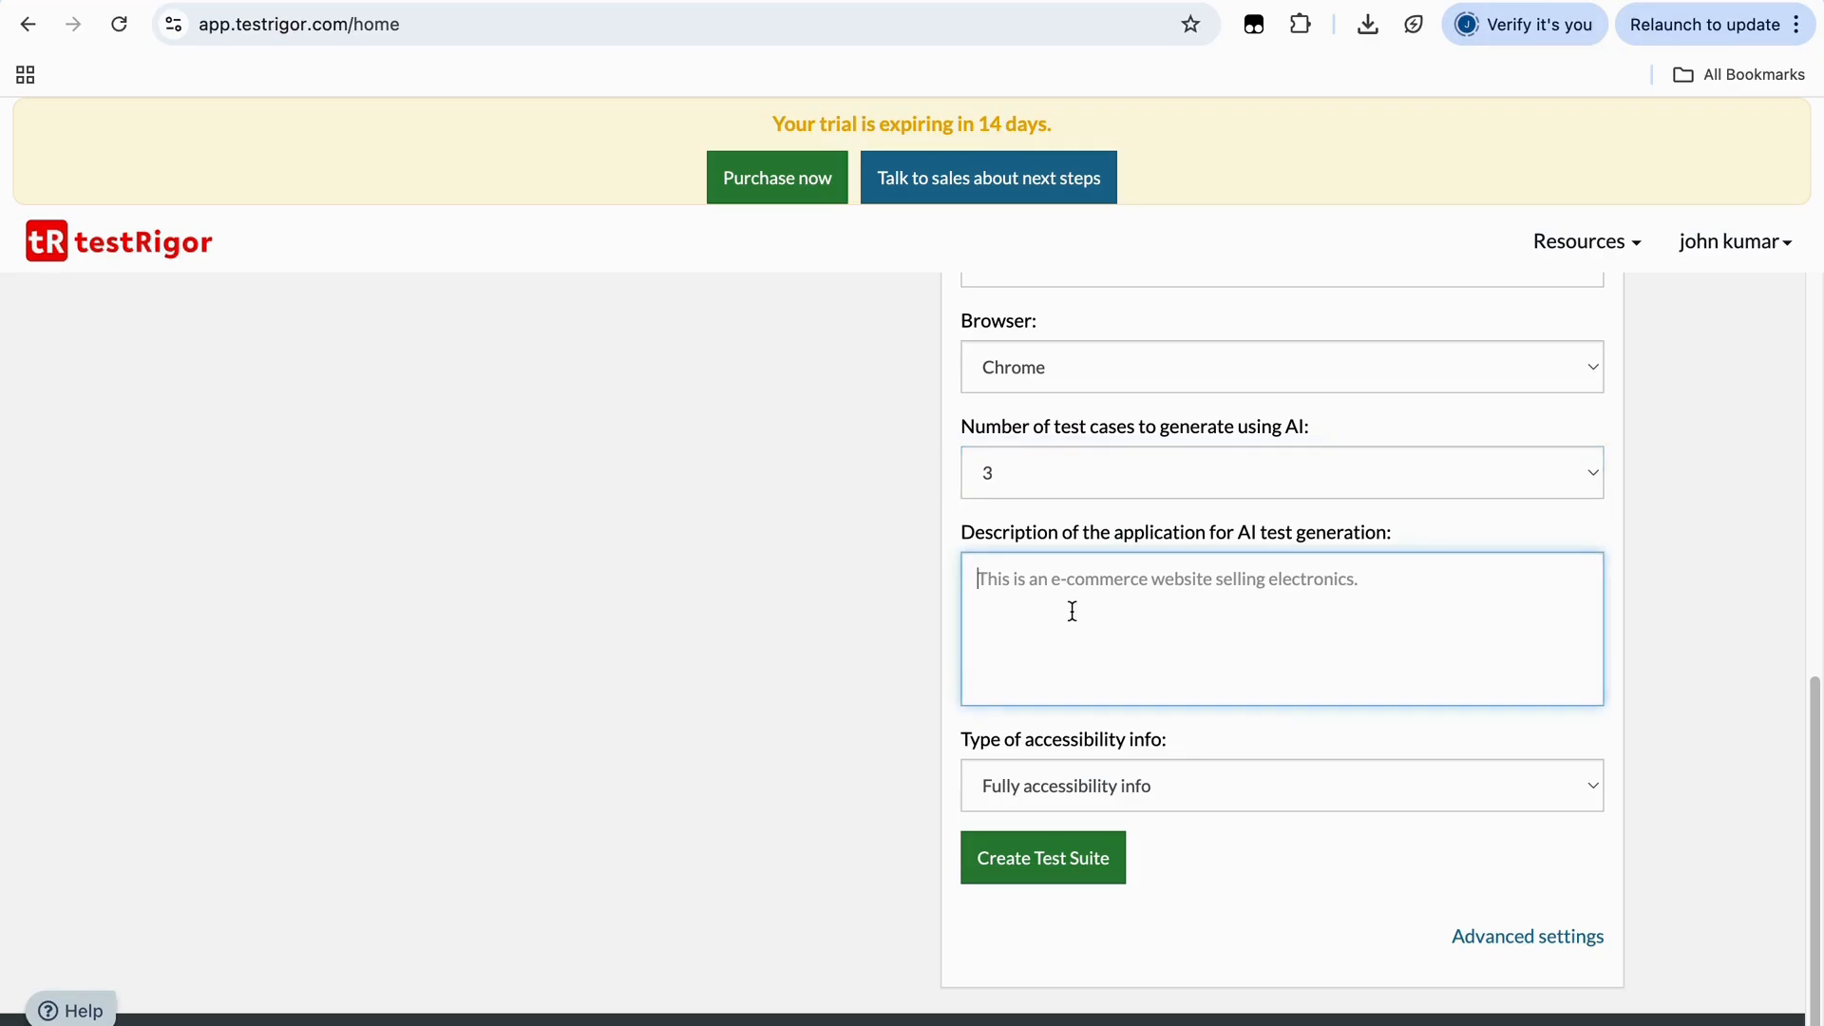
pyautogui.write('This')
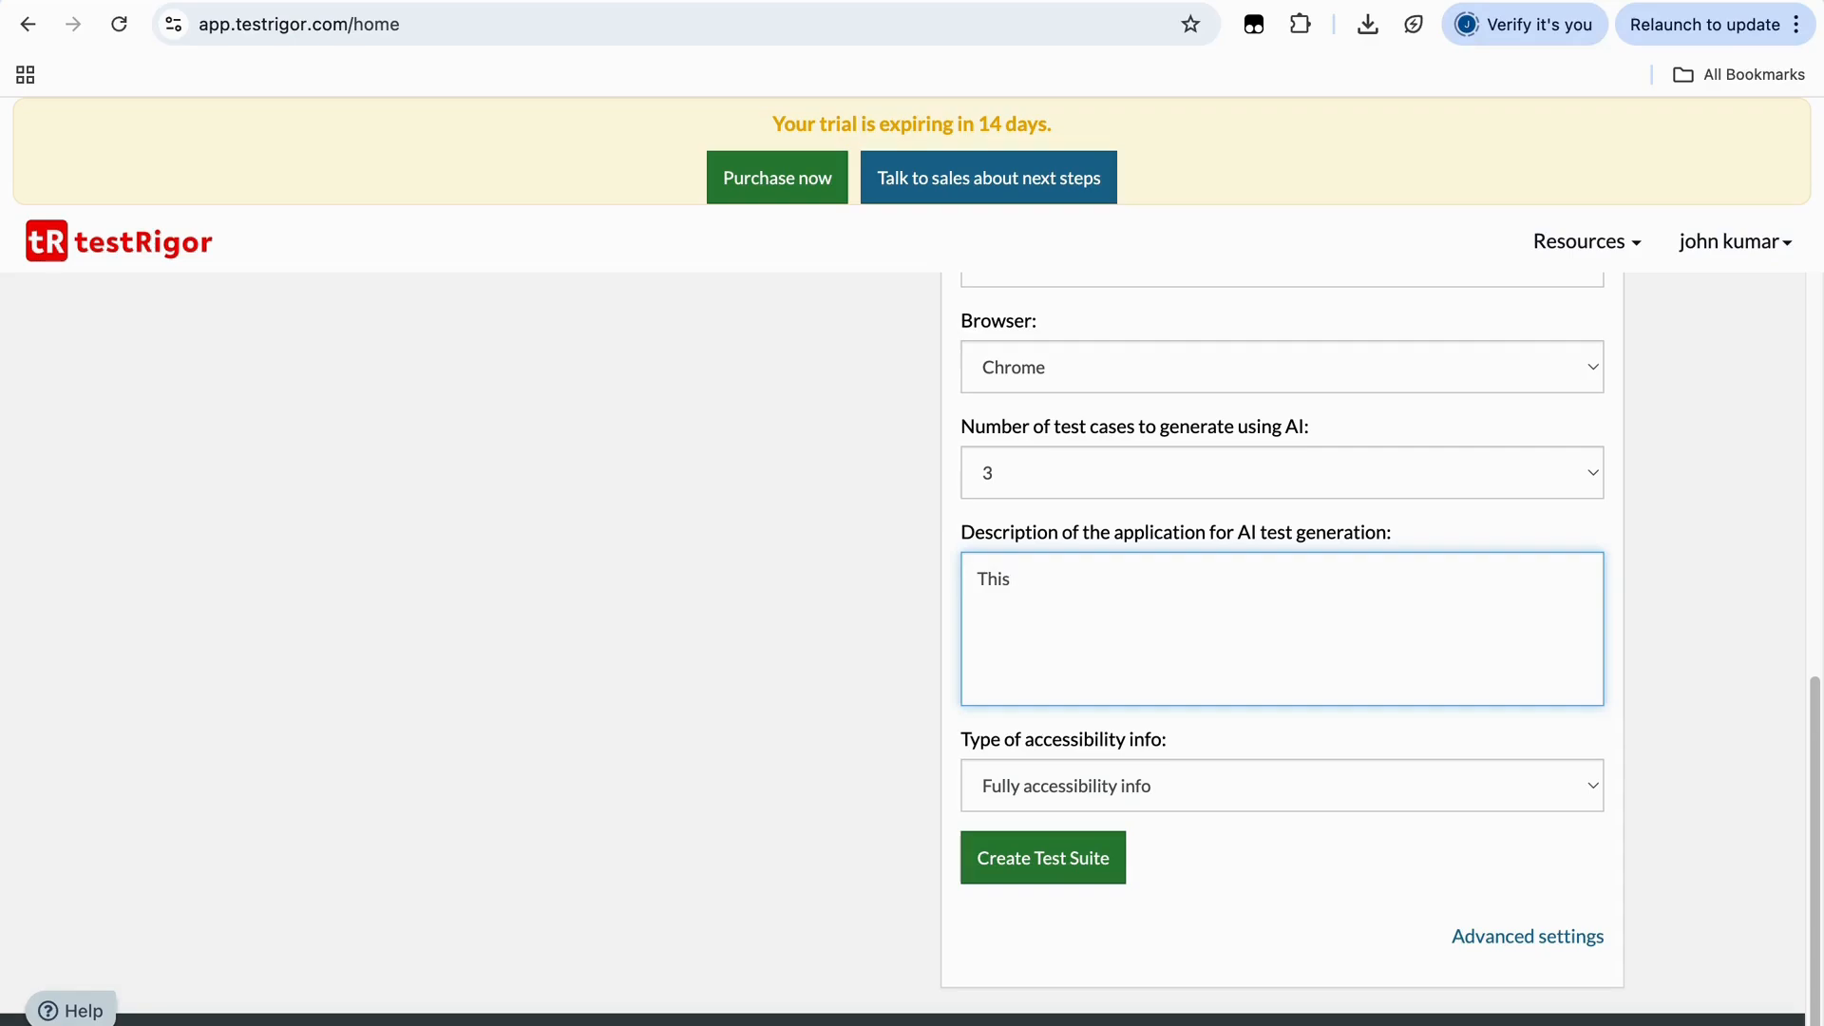
pyautogui.write(' is a student login portalk')
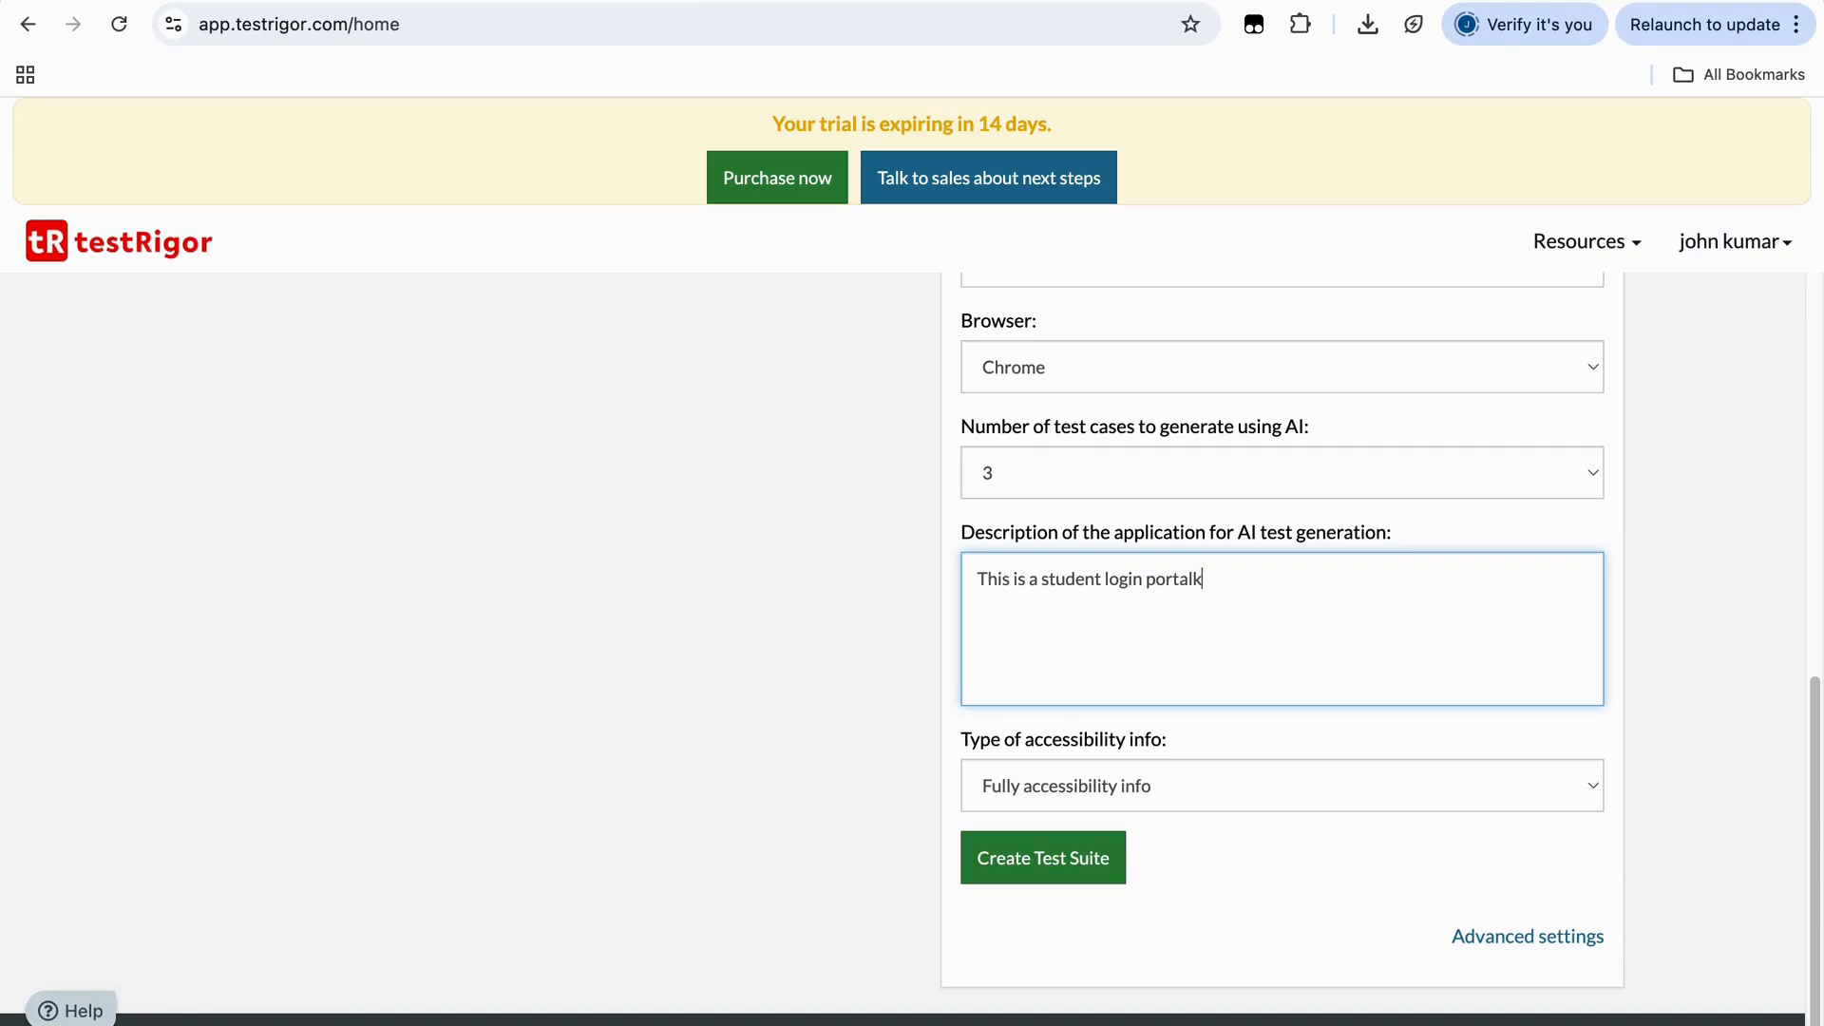
pyautogui.press('BackSpace')
pyautogui.write('page')
# Create the test suite, then add and build all three proposed test cases
pyautogui.click(1099, 878)
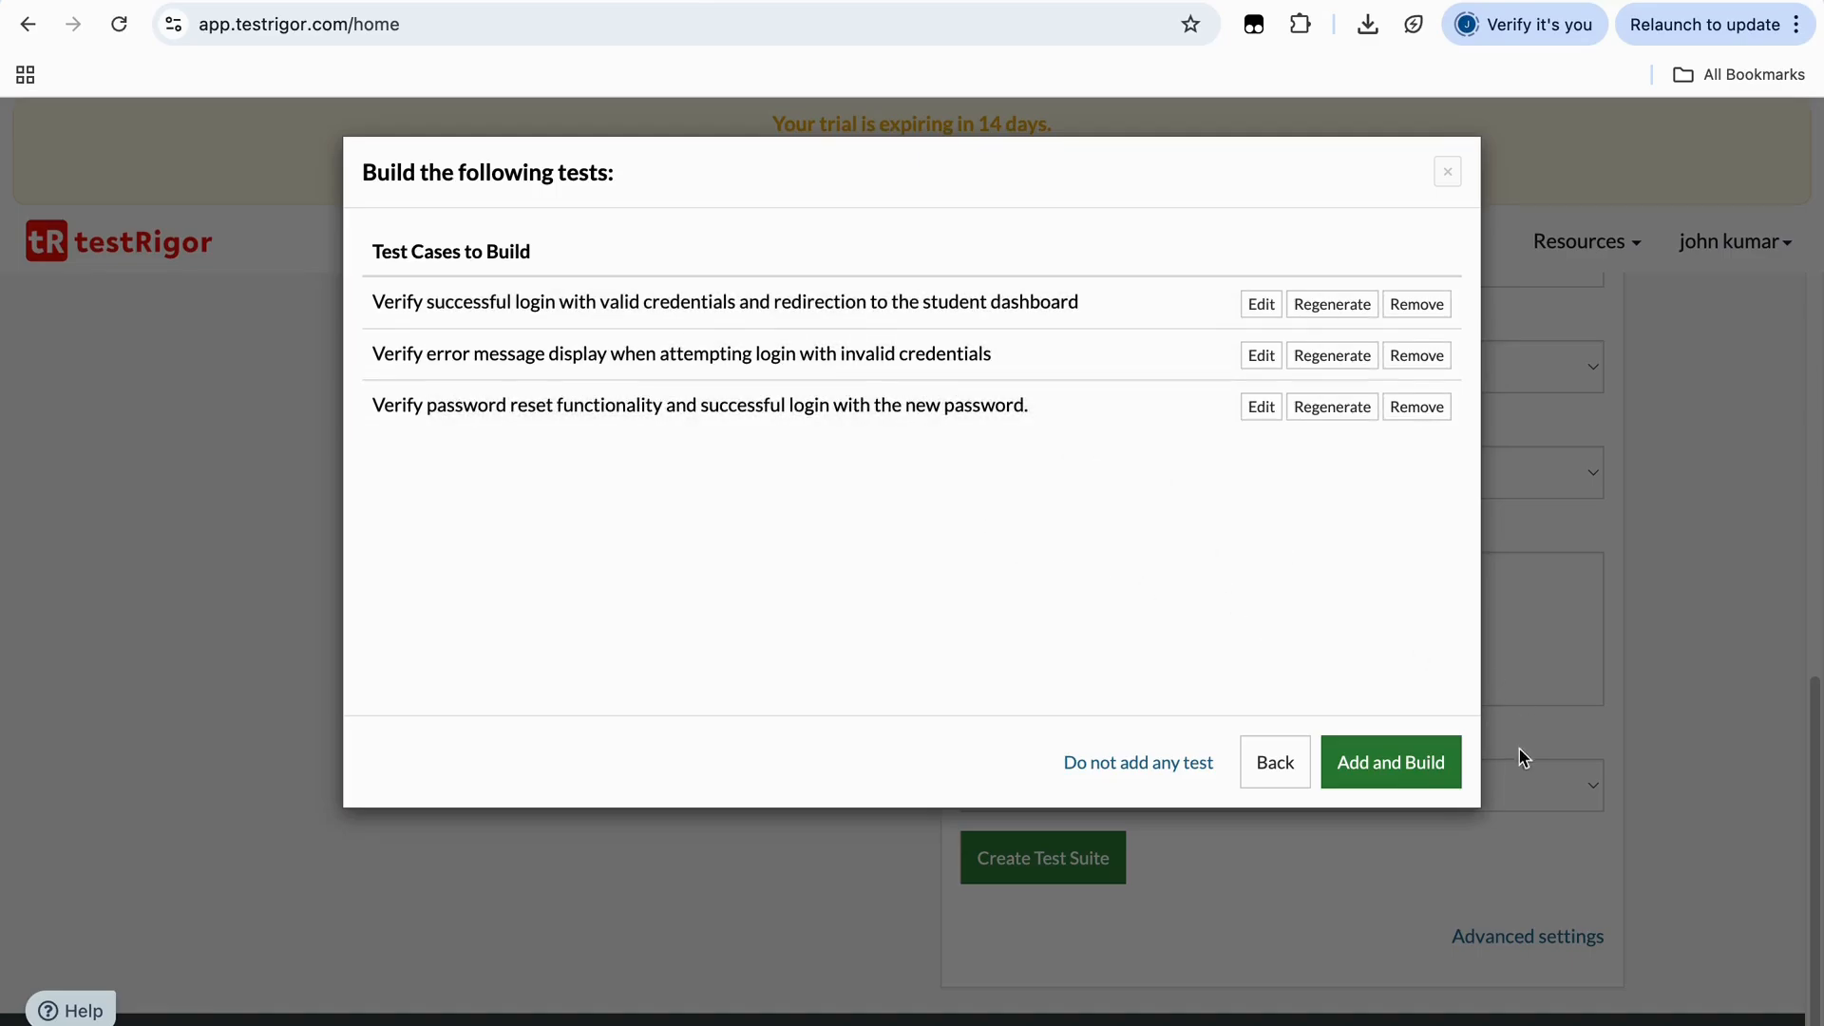
pyautogui.click(1392, 764)
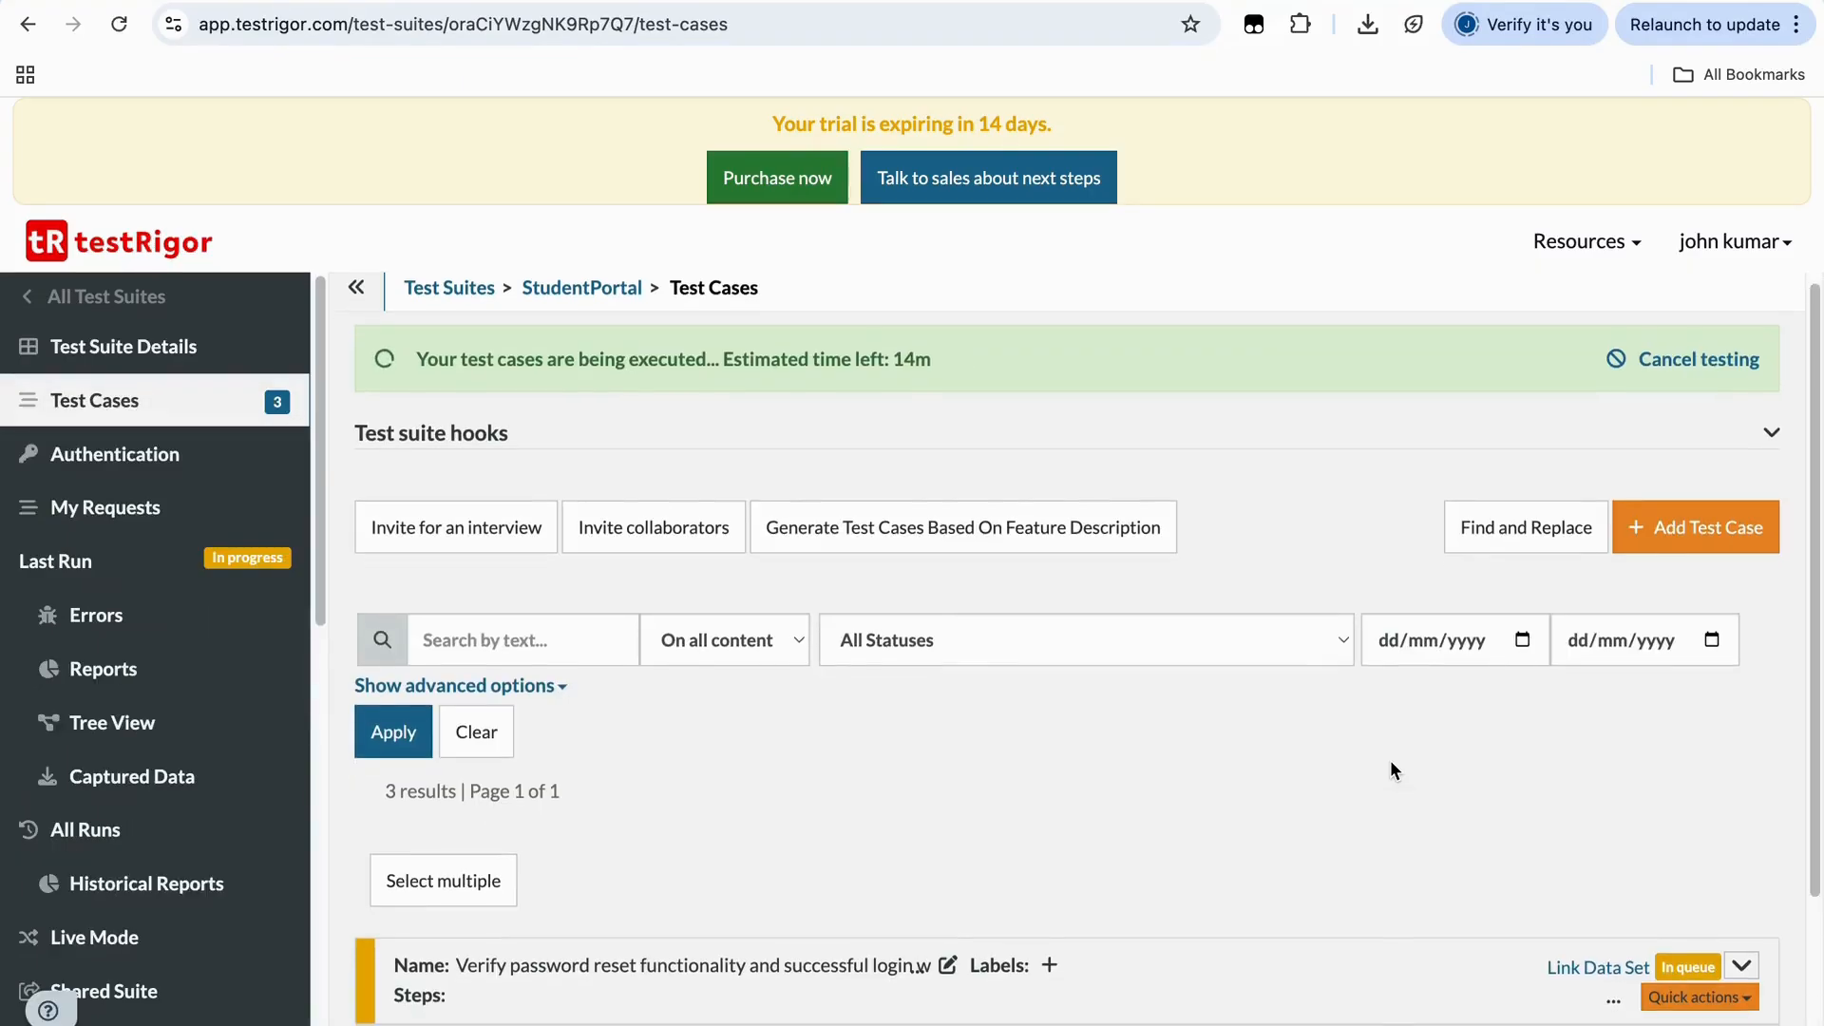
pyautogui.scroll(-3, 1389, 769)
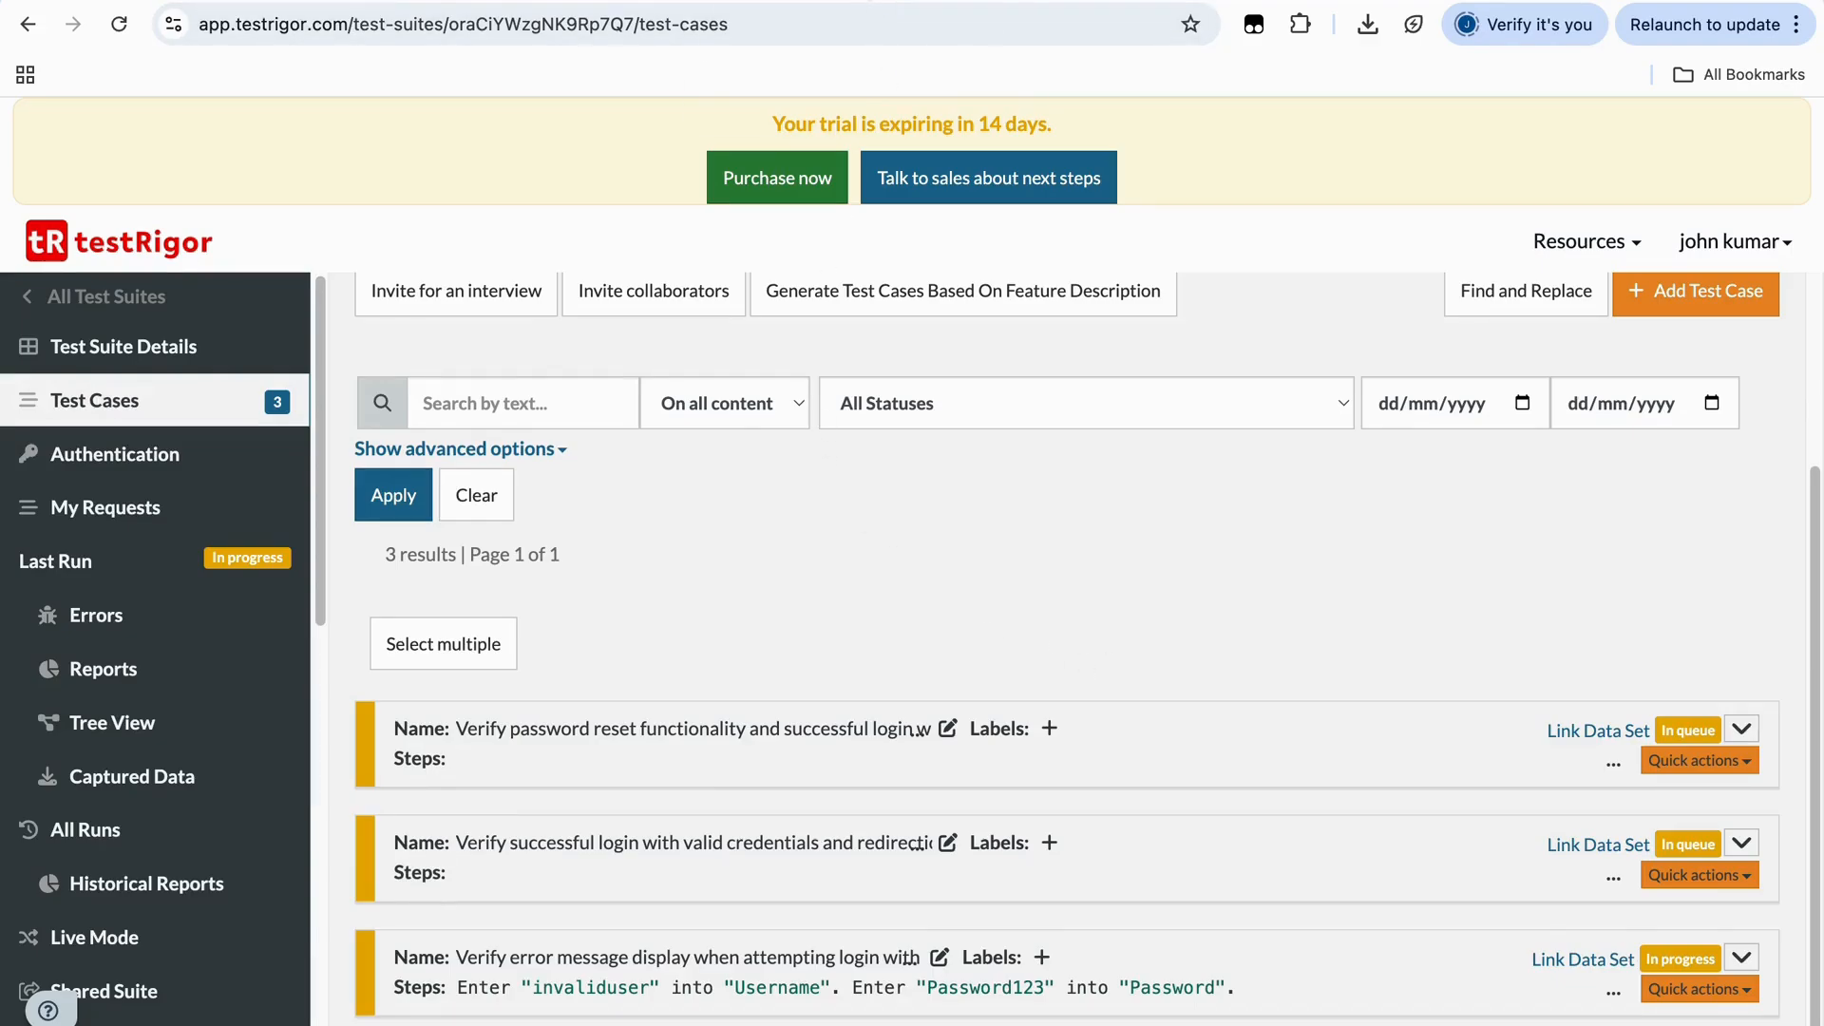
# Switch to the practice Test login page and review its credentials and the username and password fields
pyautogui.click(779, 2)
pyautogui.scroll(2, 688, 375)
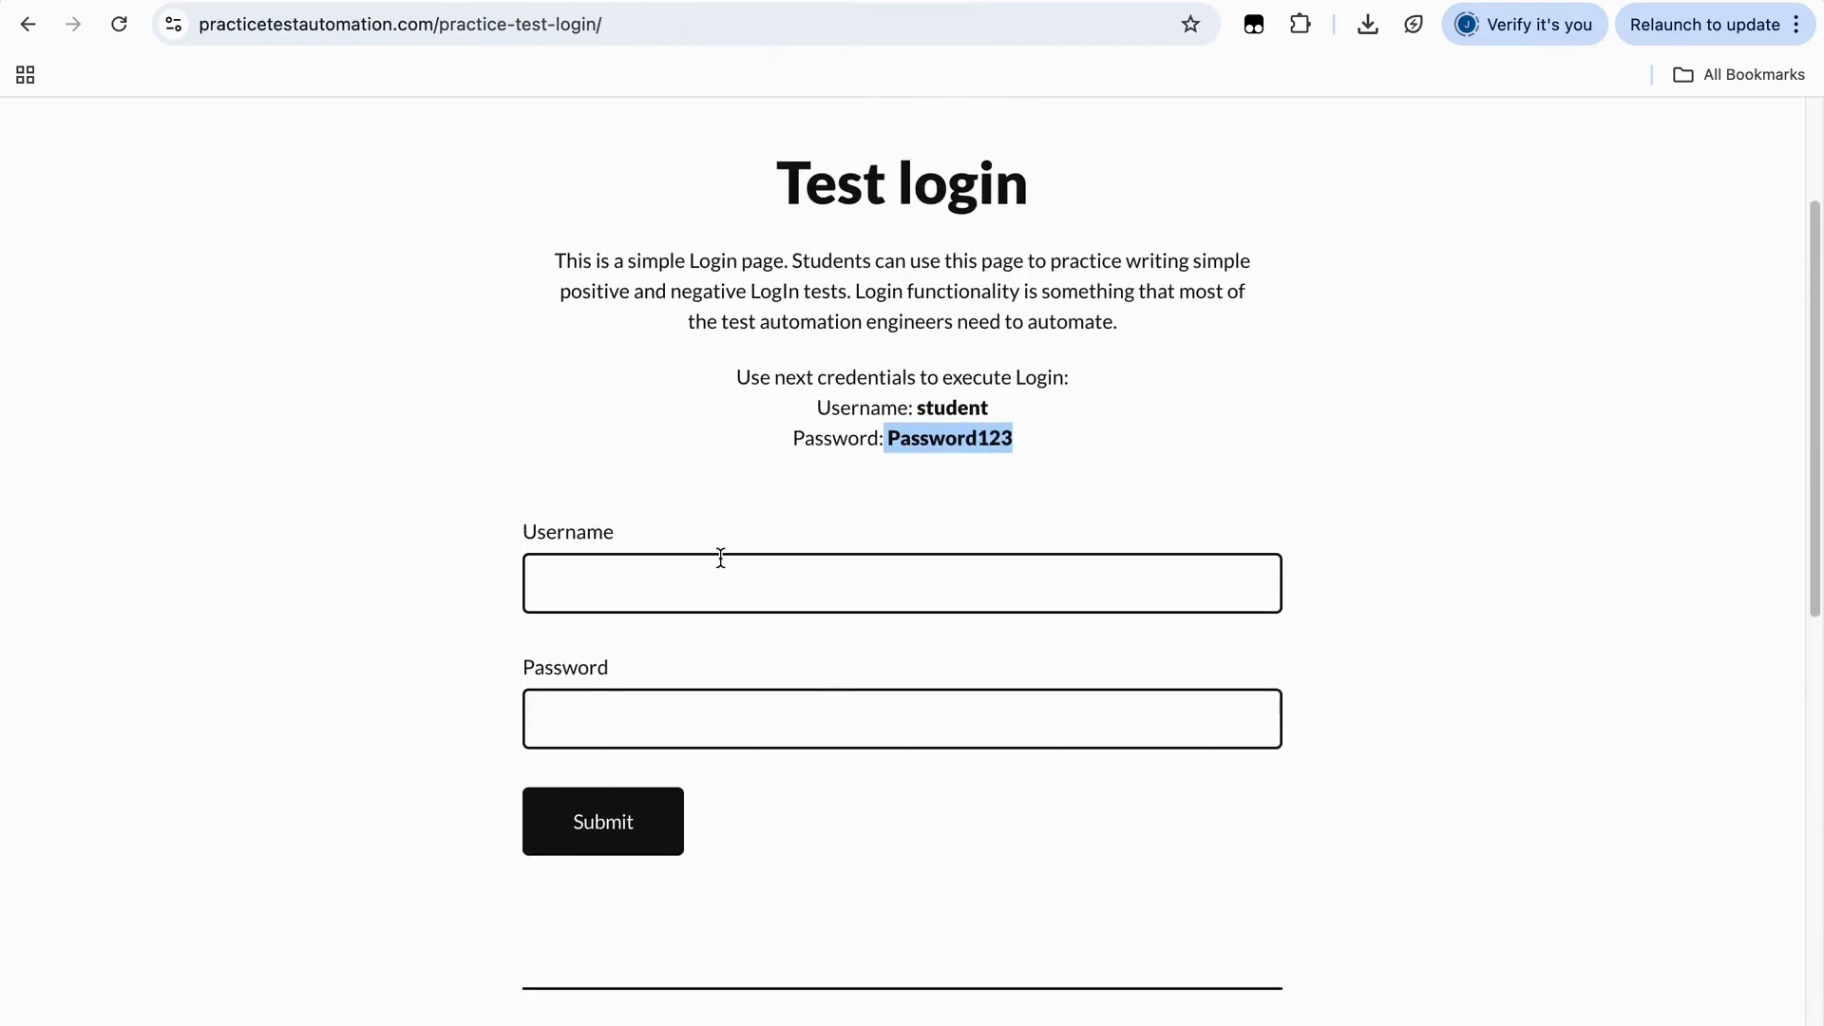
pyautogui.click(720, 557)
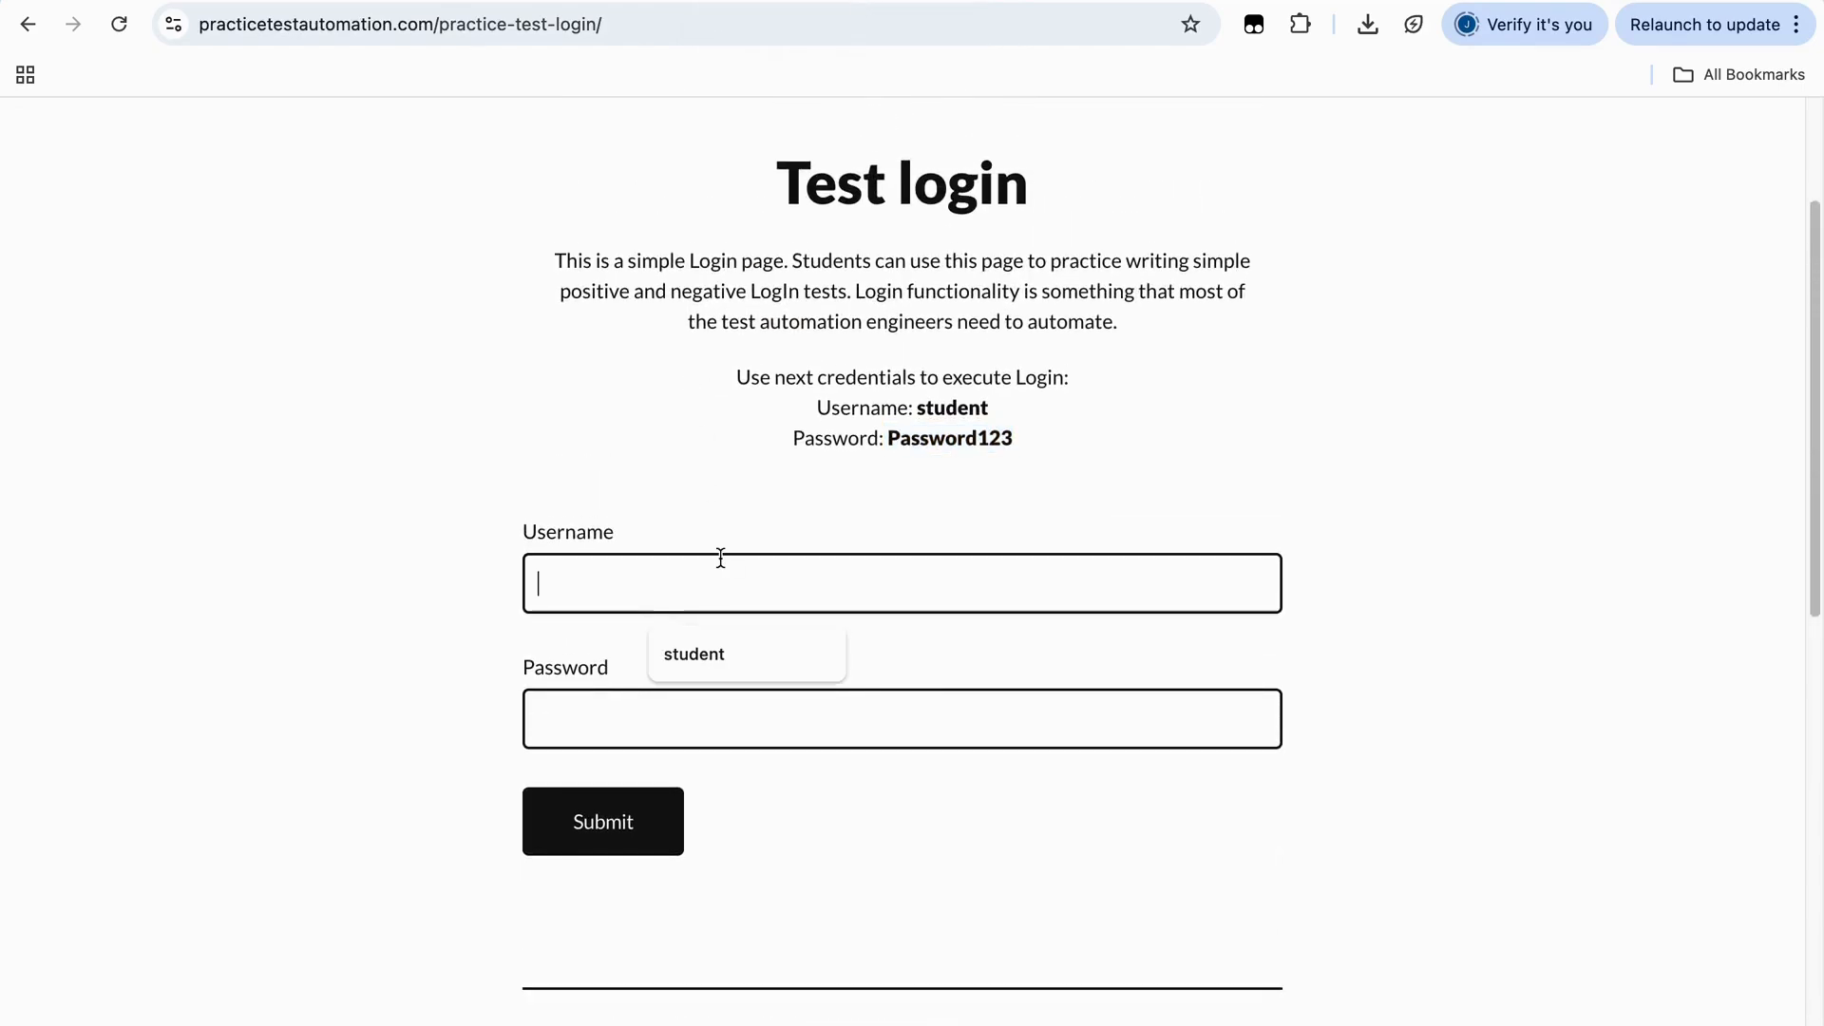
pyautogui.click(567, 743)
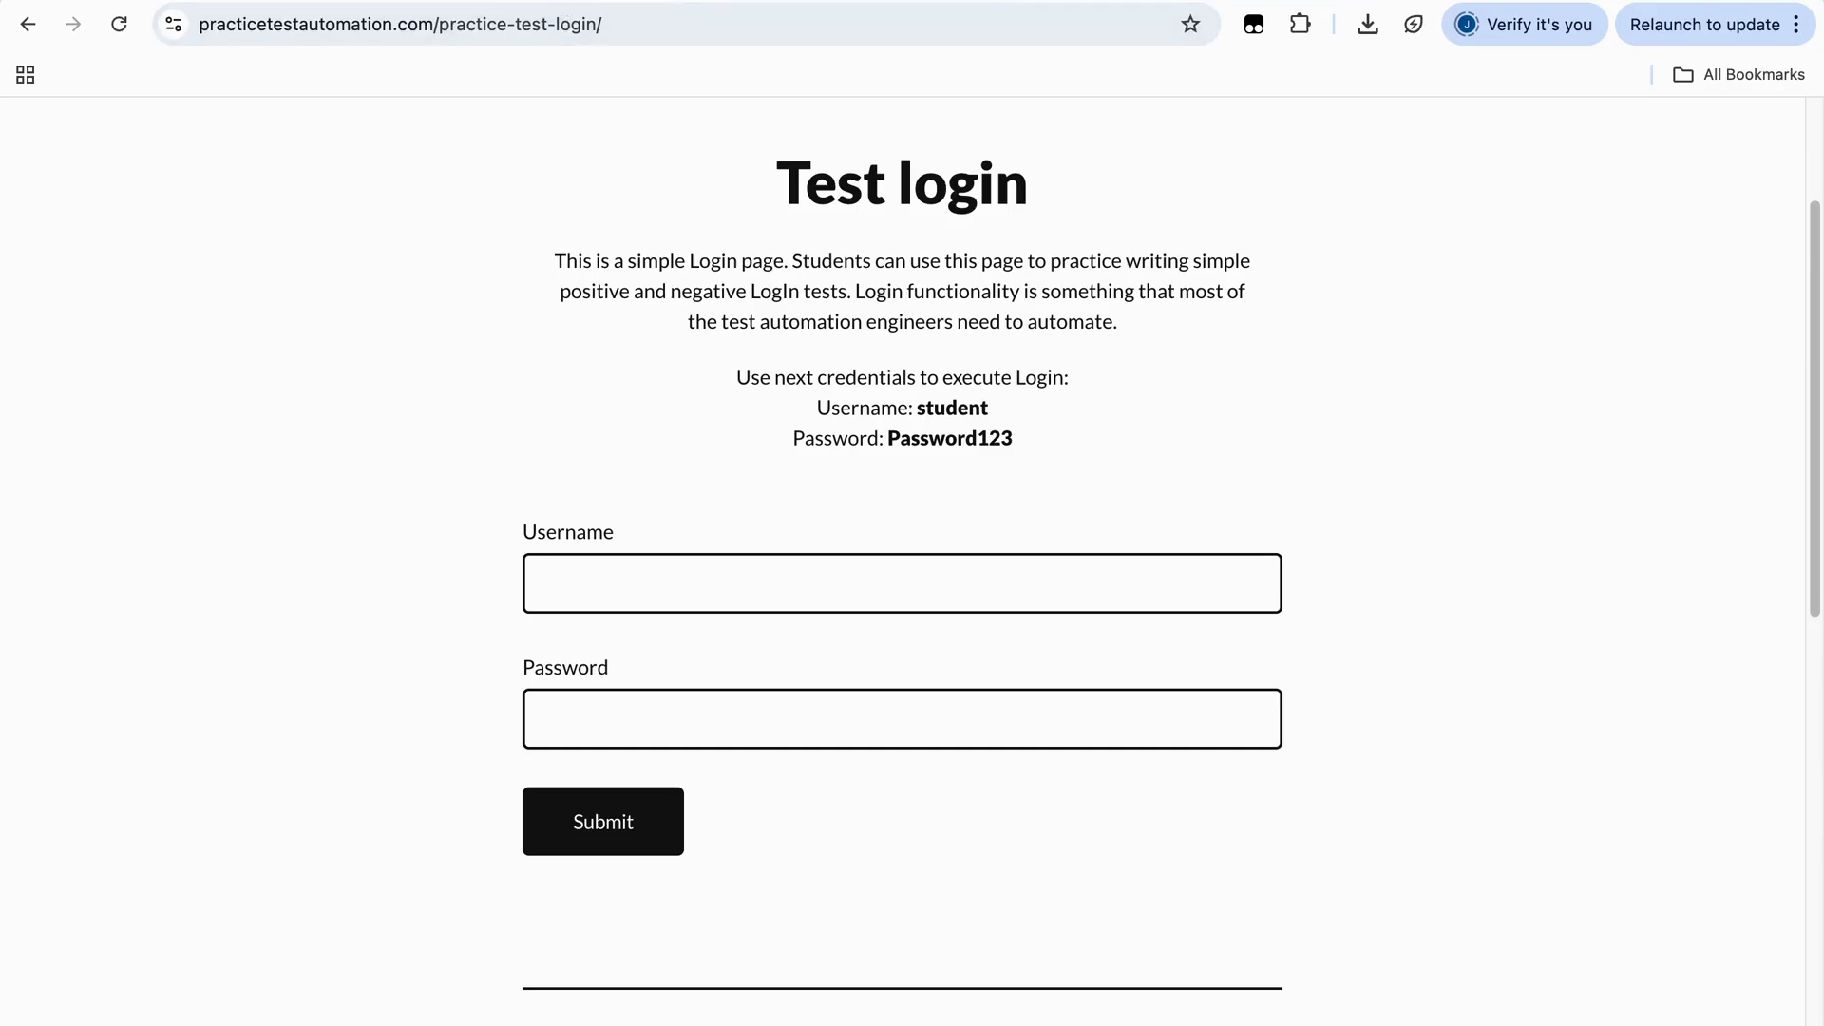
# Return to the StudentPortal test cases in testRigor and check the execution progress and each test case's status
pyautogui.hotkey('ctrl', 'Tab')
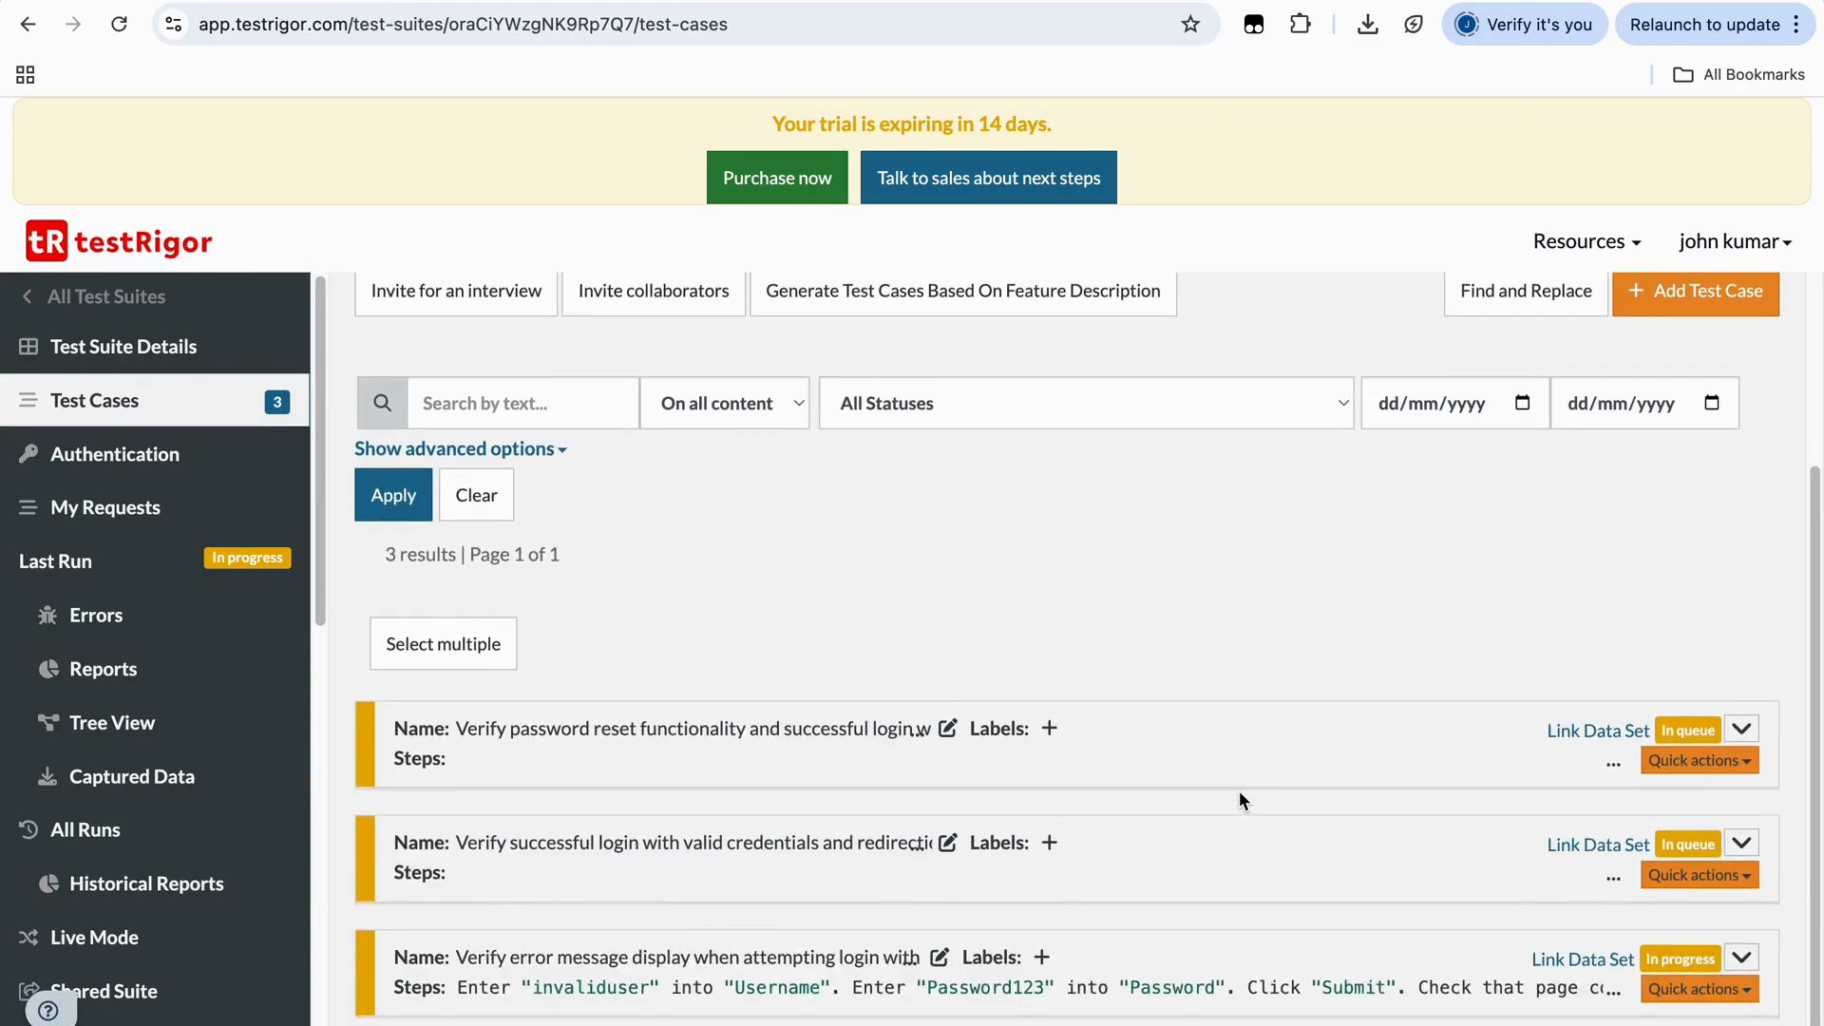
pyautogui.scroll(1, 1239, 790)
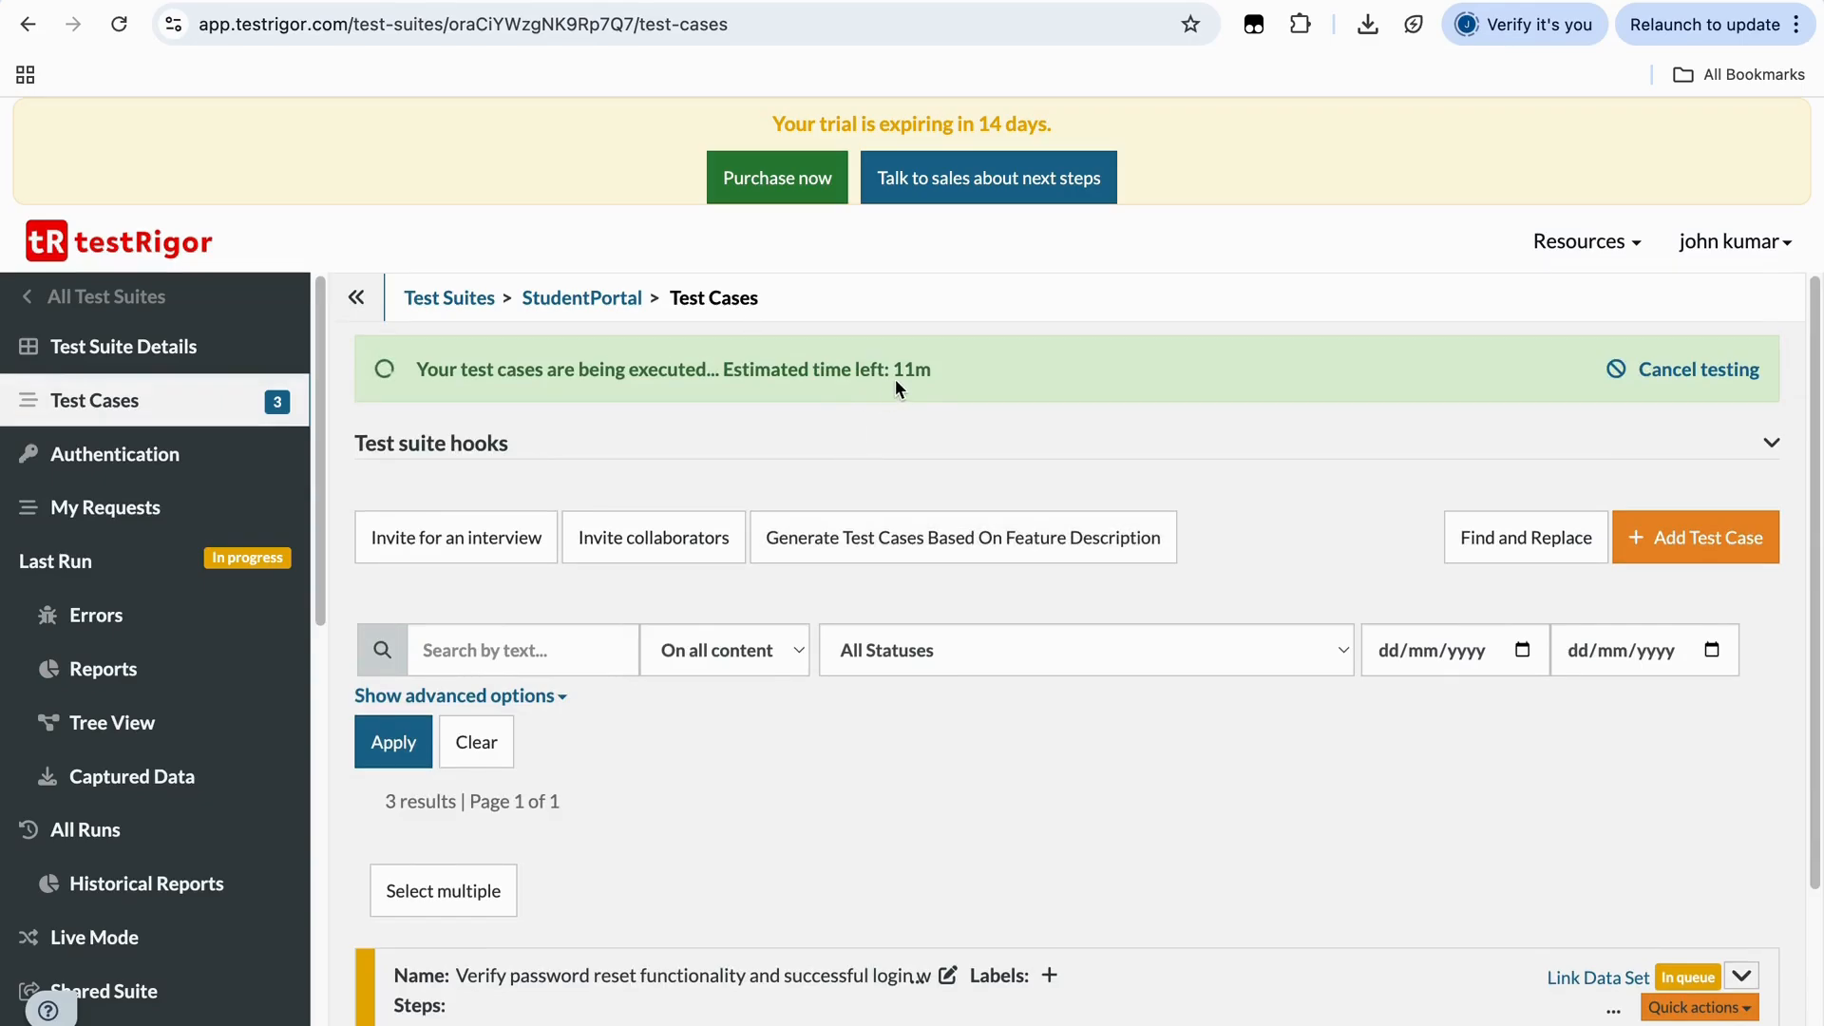
pyautogui.scroll(-4, 895, 379)
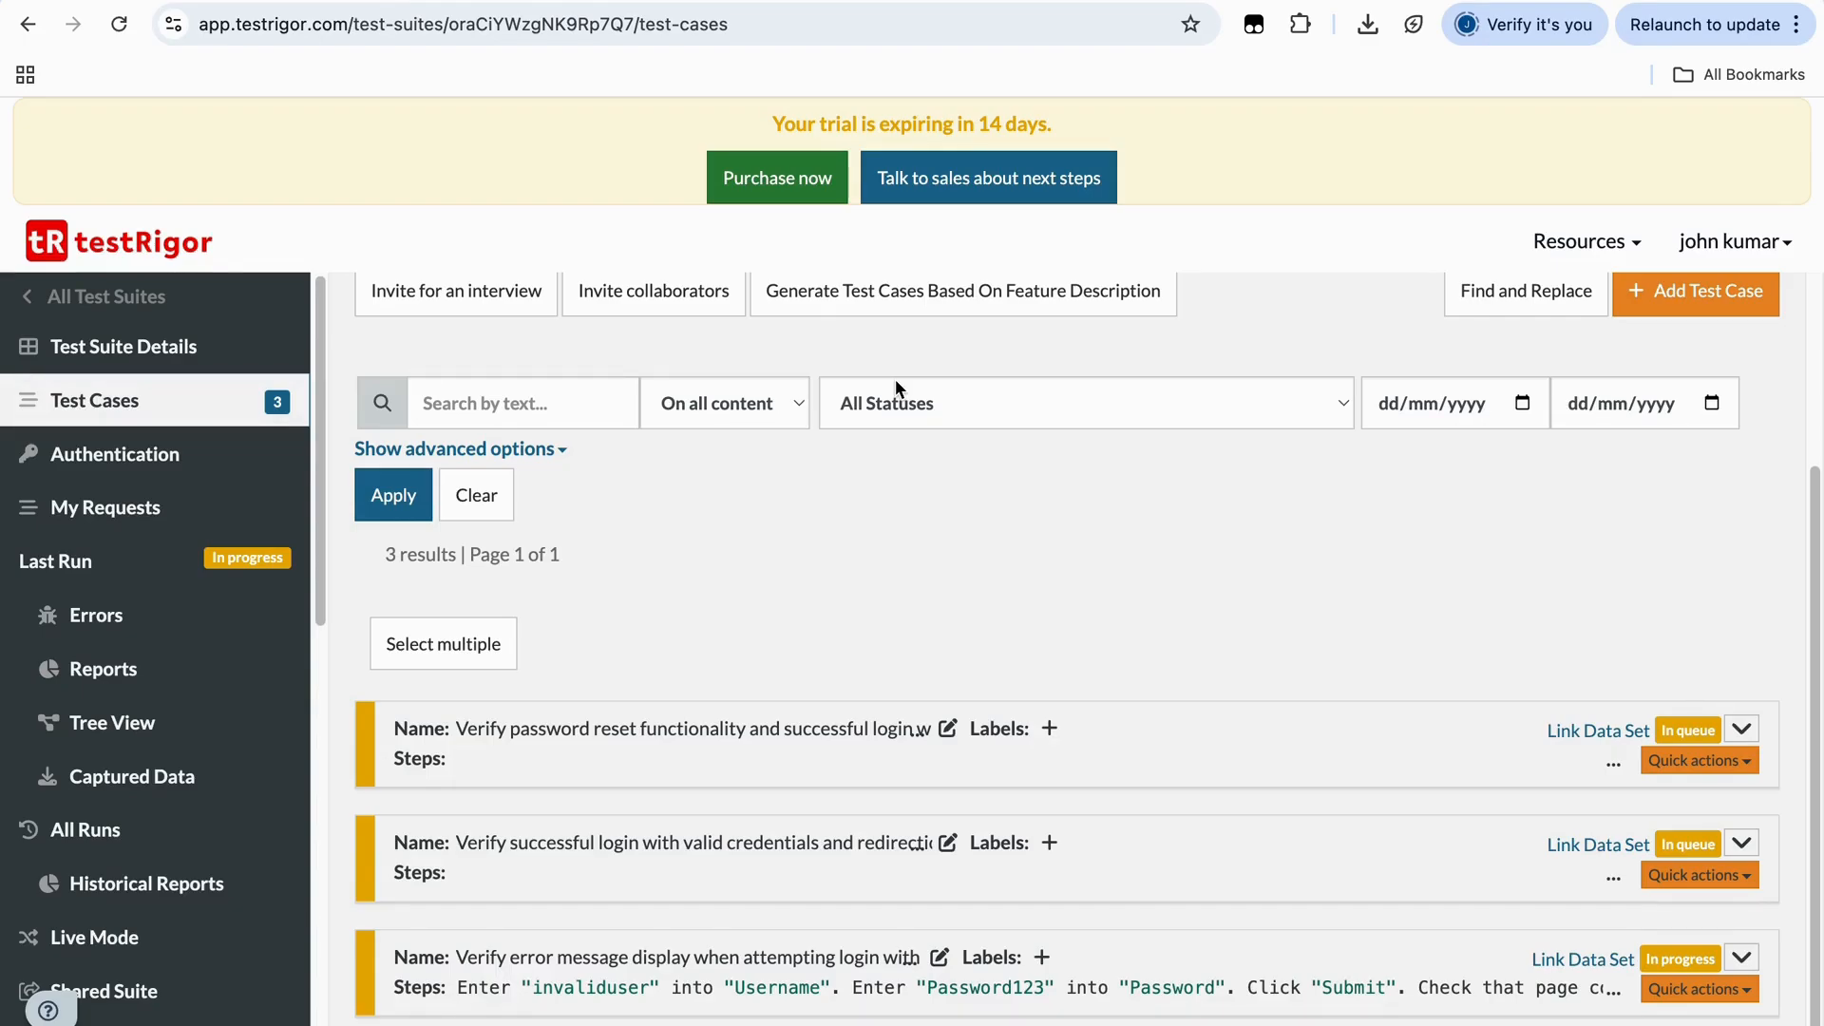
pyautogui.scroll(2, 895, 379)
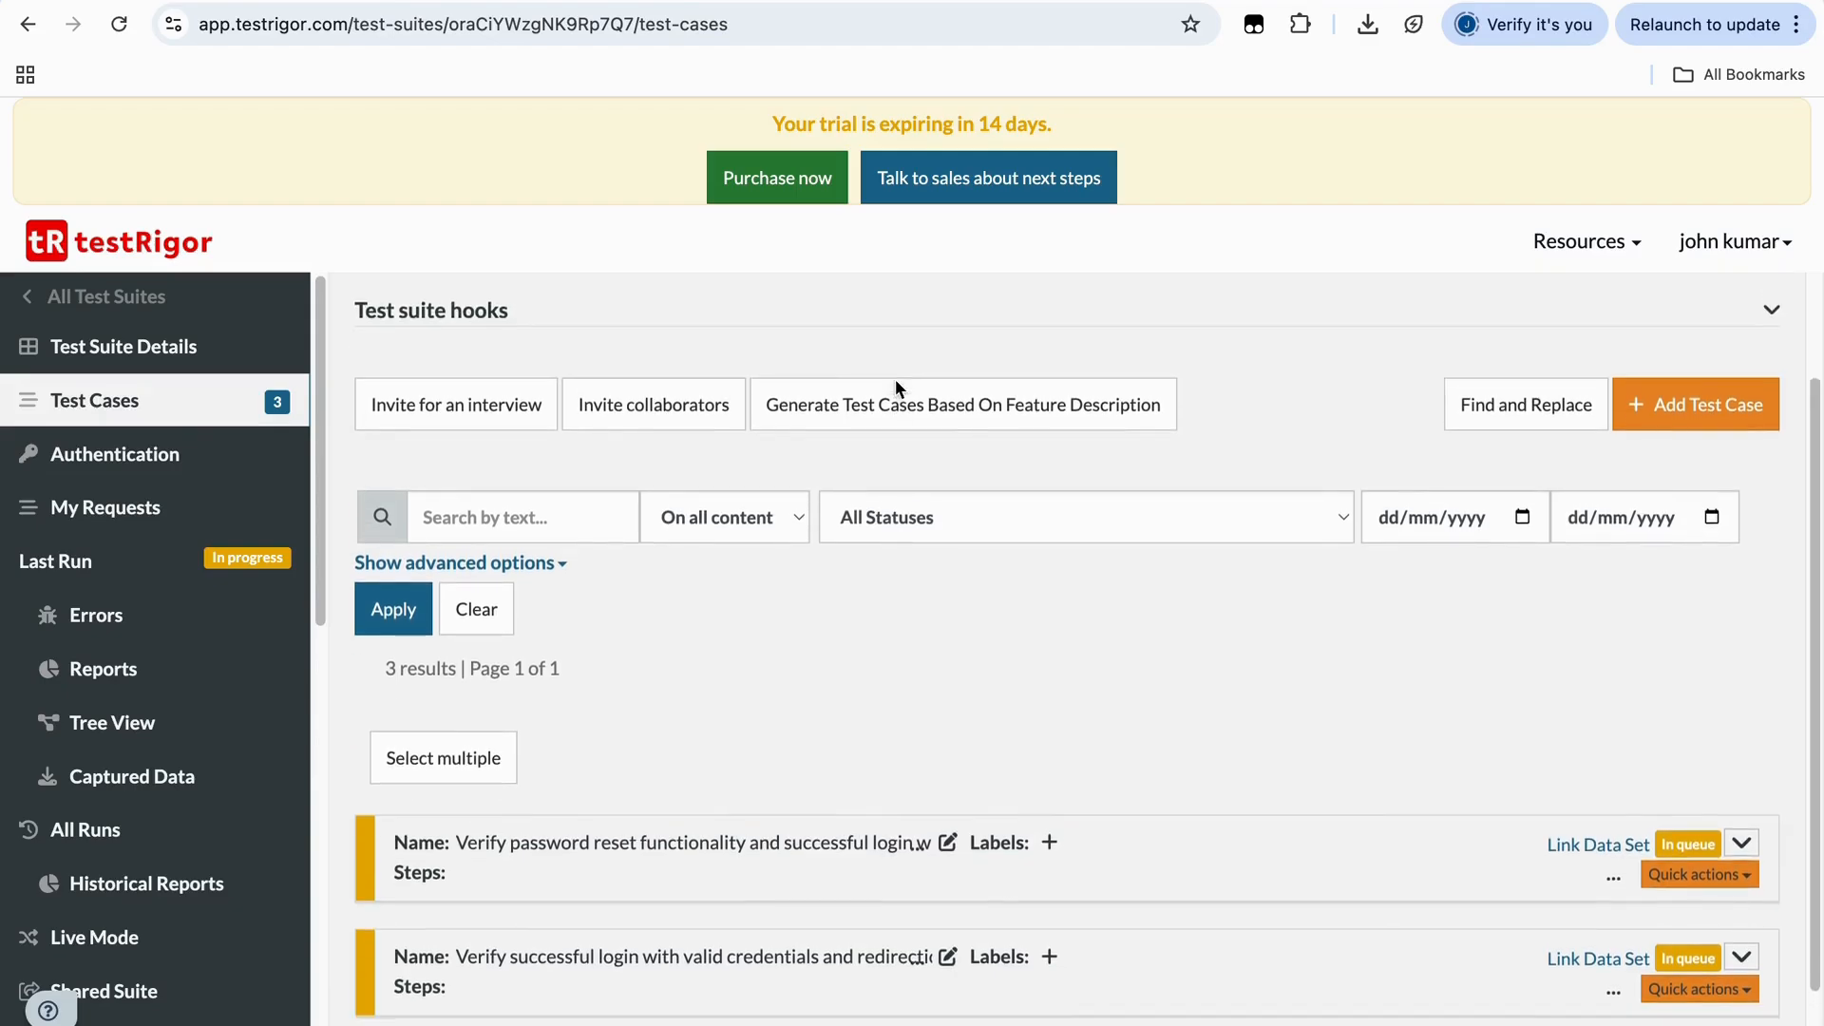
pyautogui.scroll(2, 895, 383)
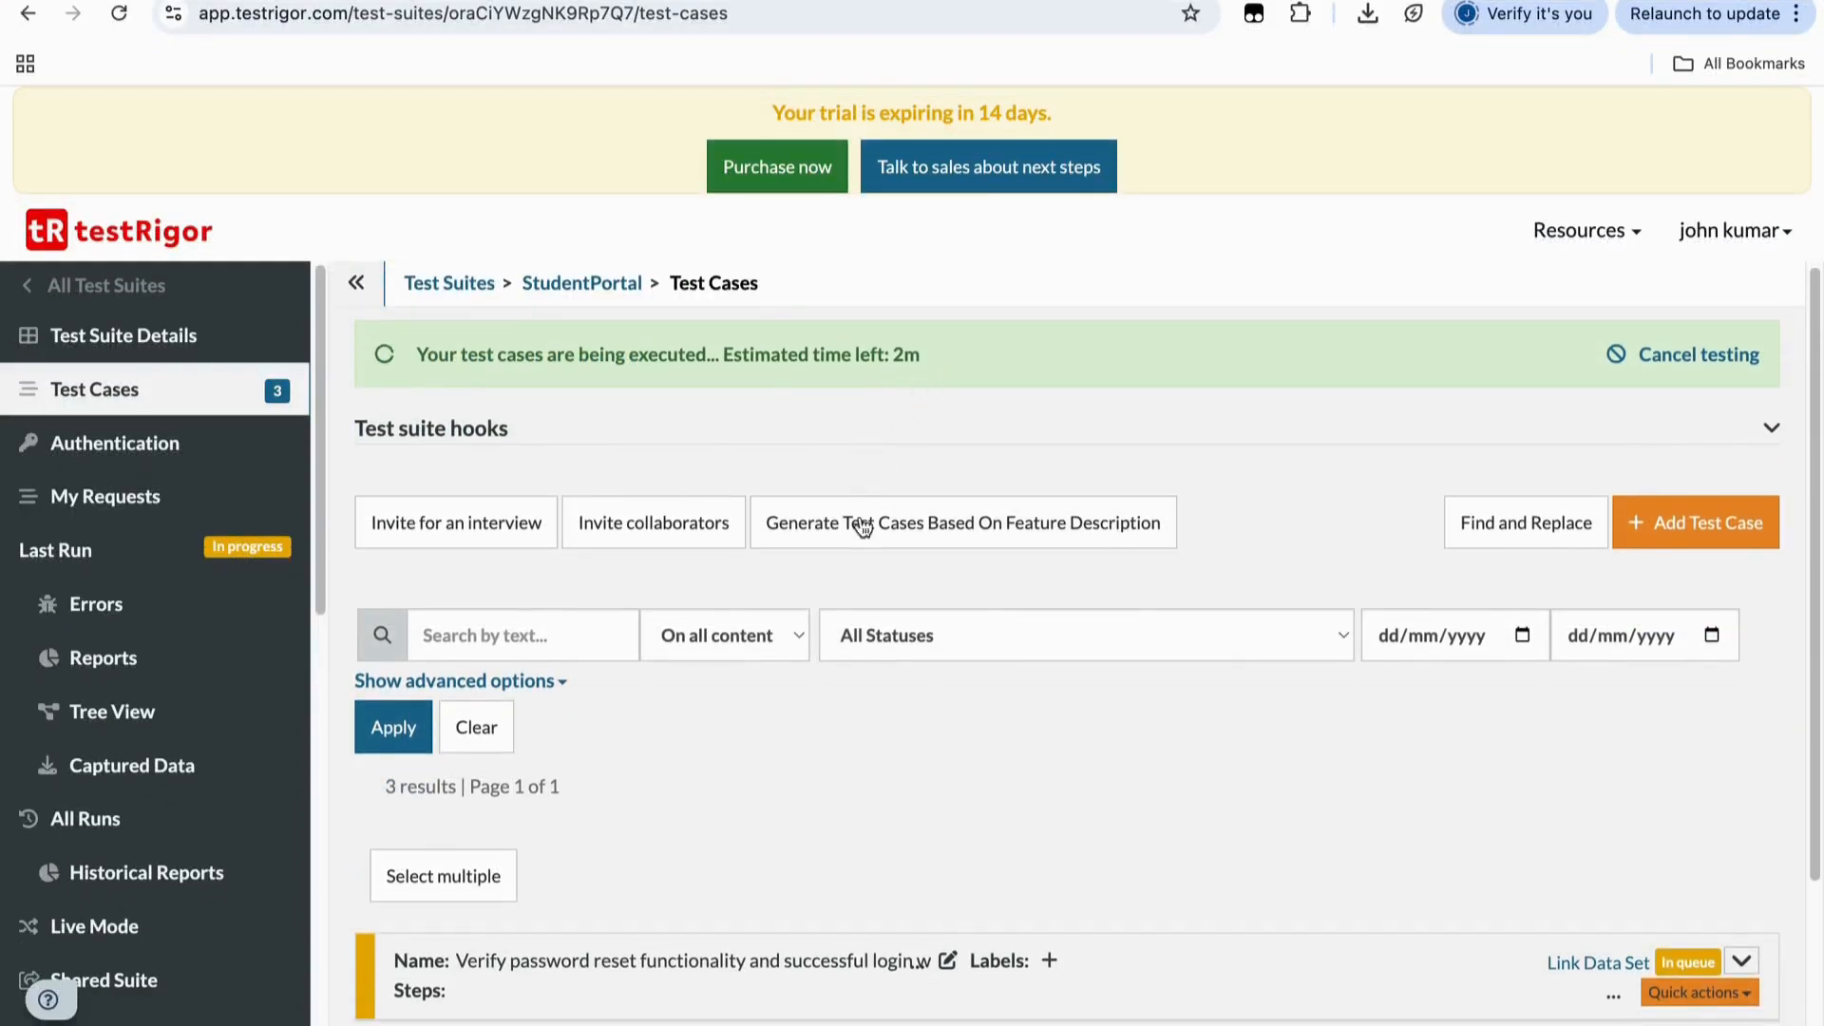
# Expand the test case verifying the error message for invalid credentials and examine its executed steps and screenshots
pyautogui.scroll(-3, 869, 608)
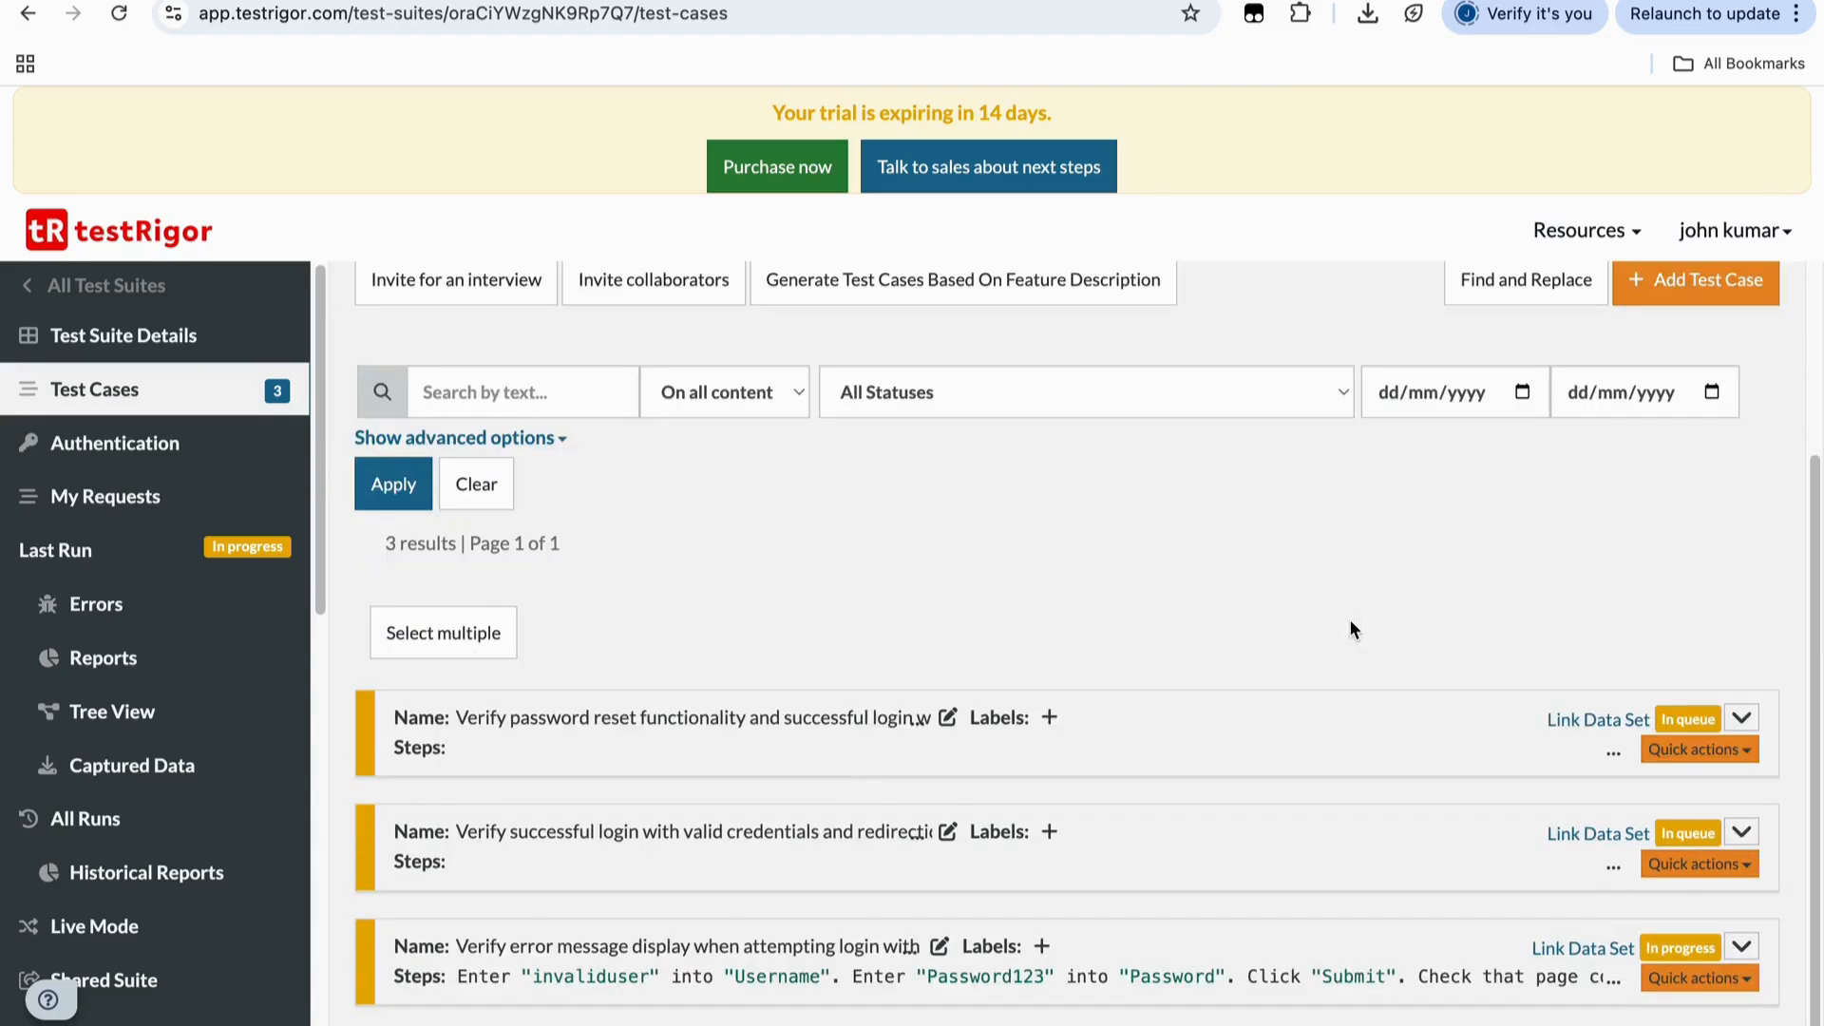
pyautogui.click(1741, 946)
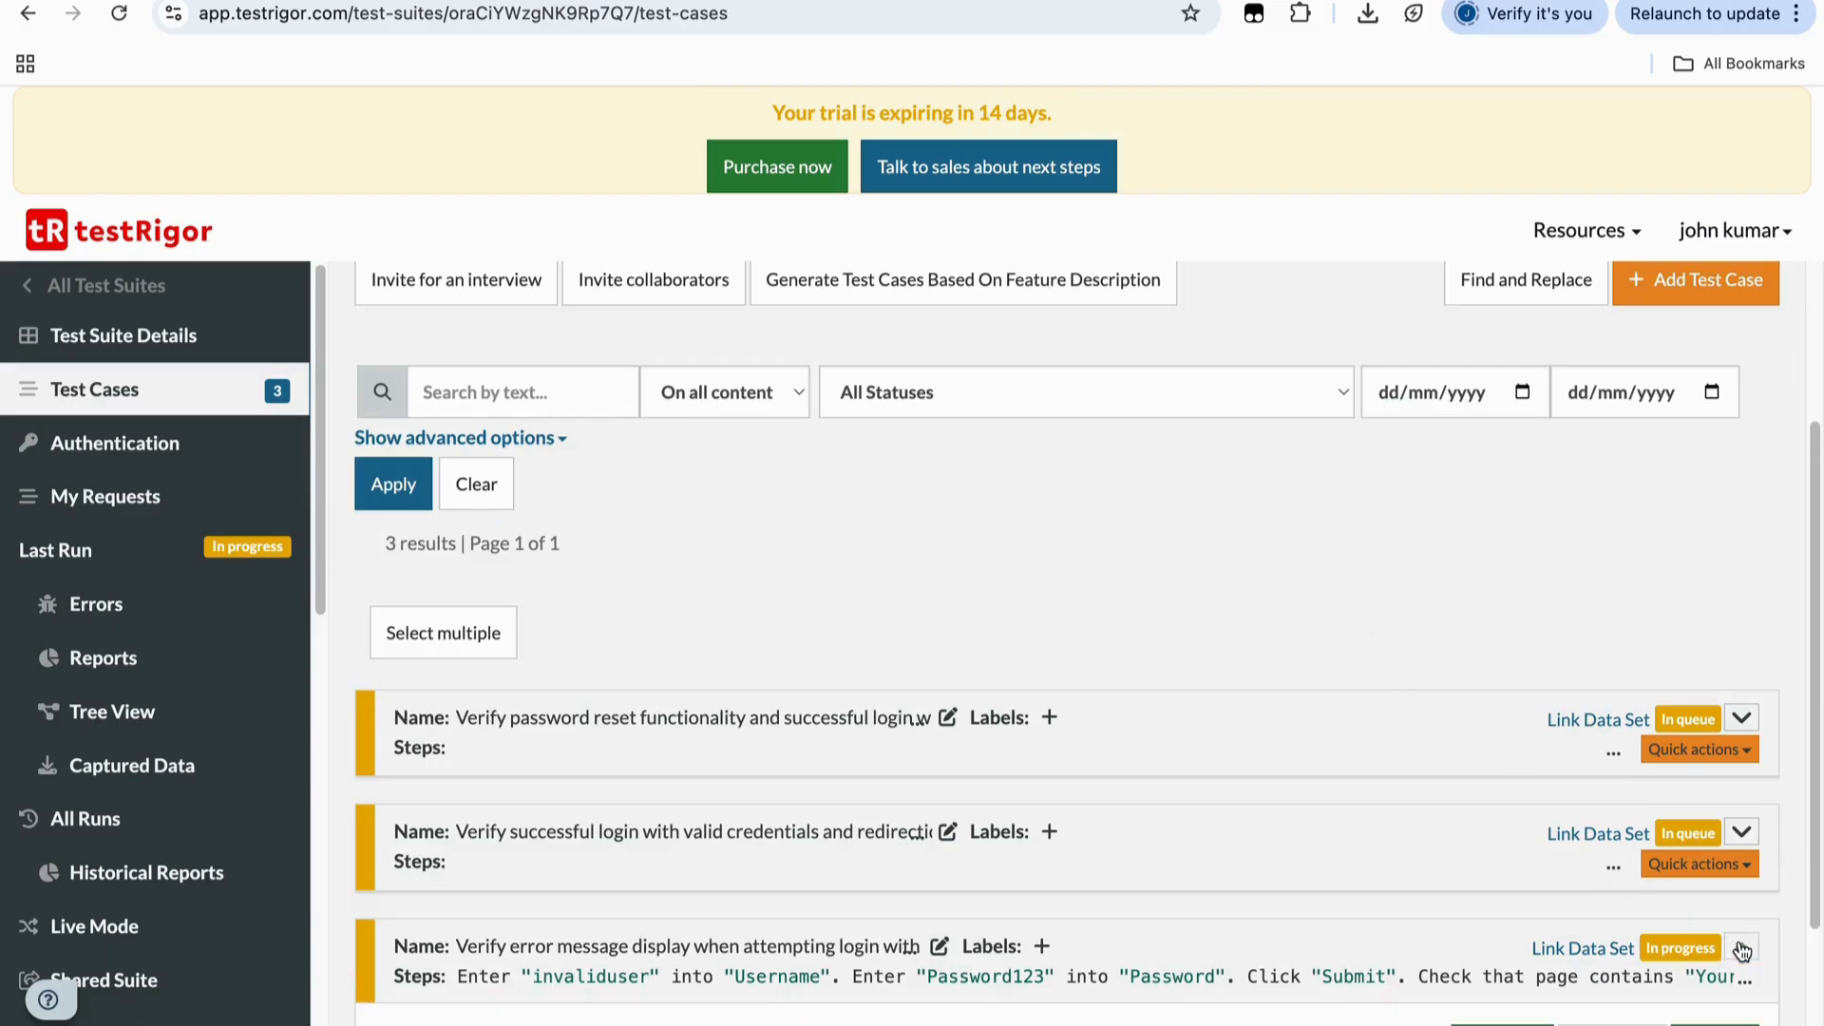
pyautogui.scroll(-4, 910, 963)
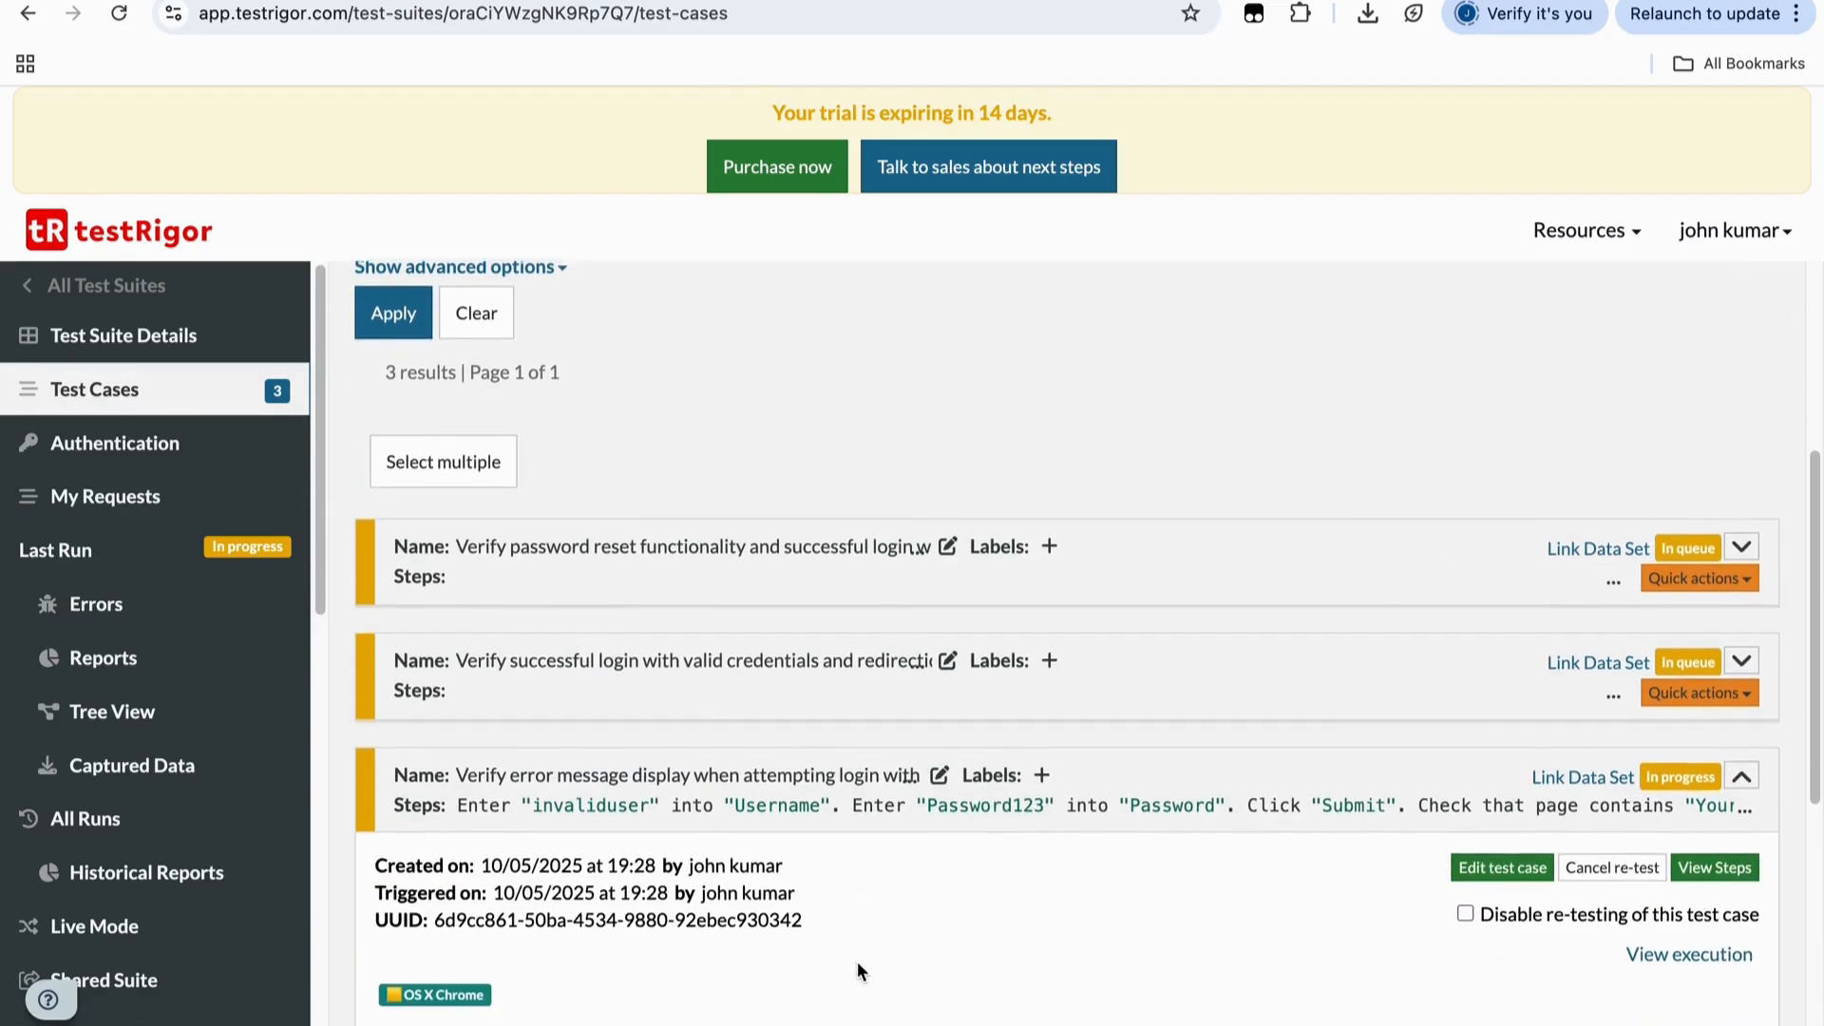
pyautogui.scroll(-3, 824, 840)
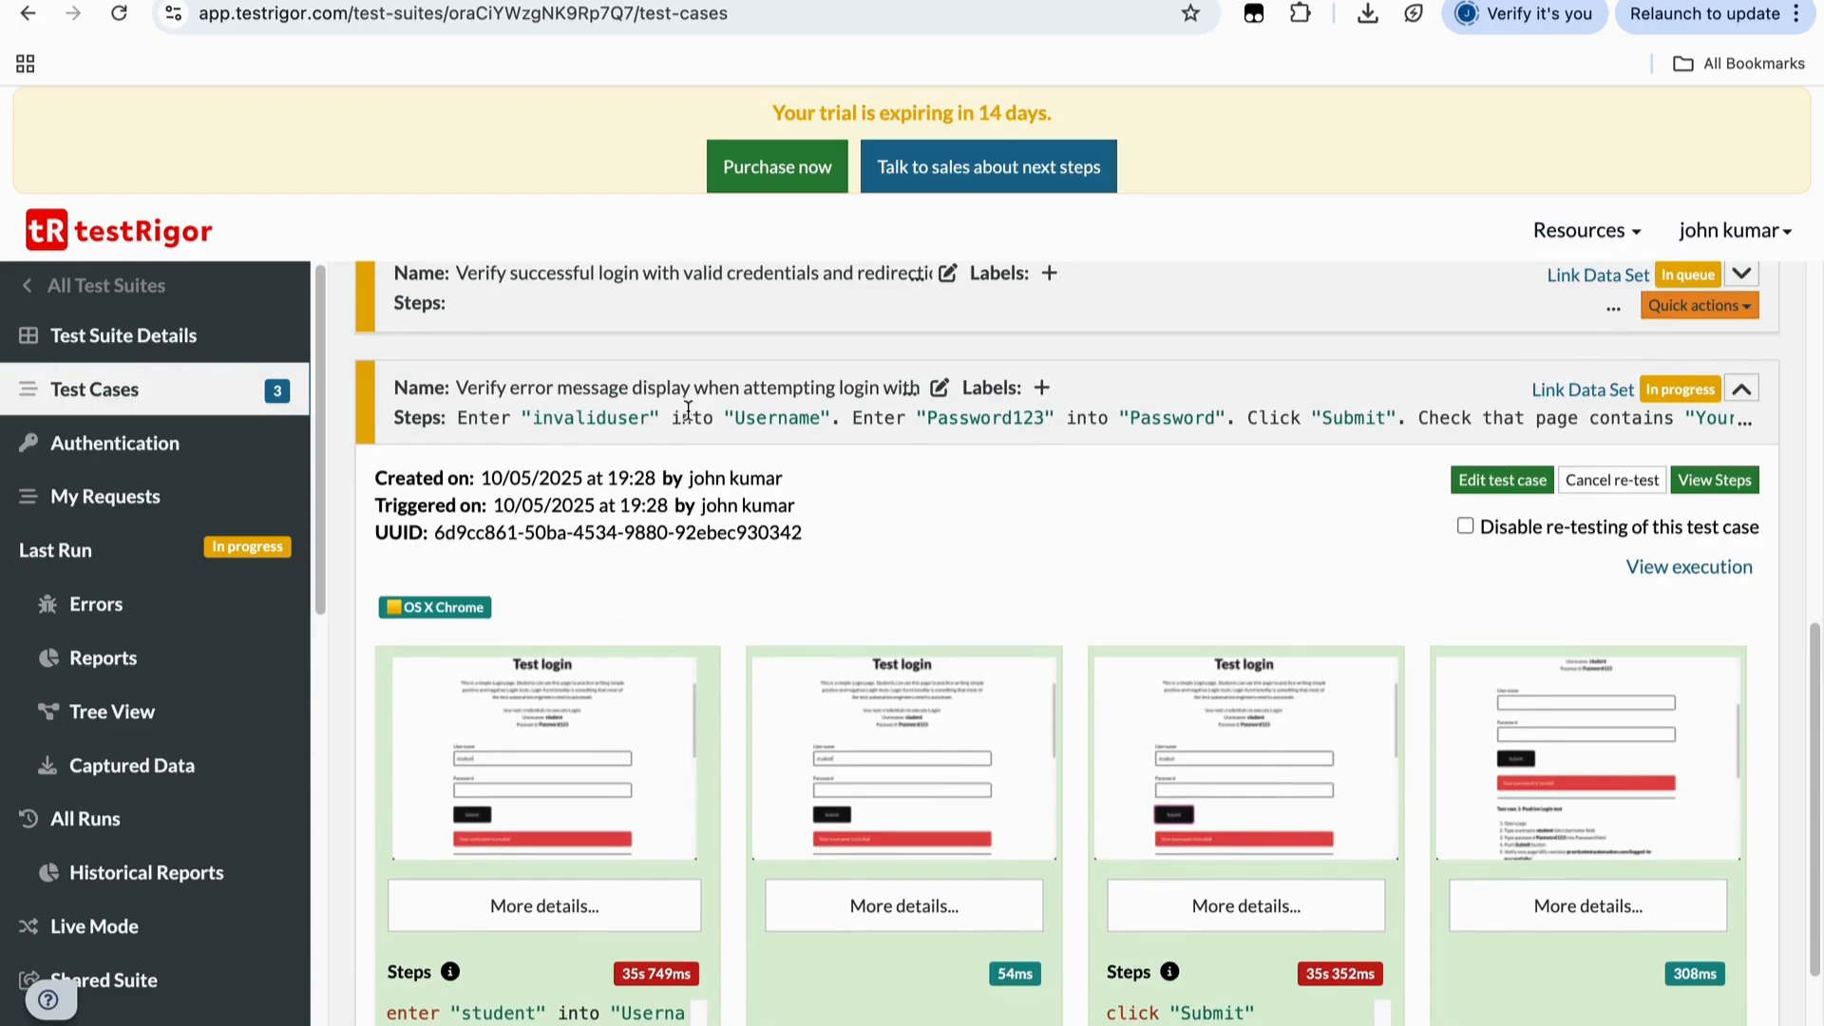
pyautogui.scroll(-1, 573, 846)
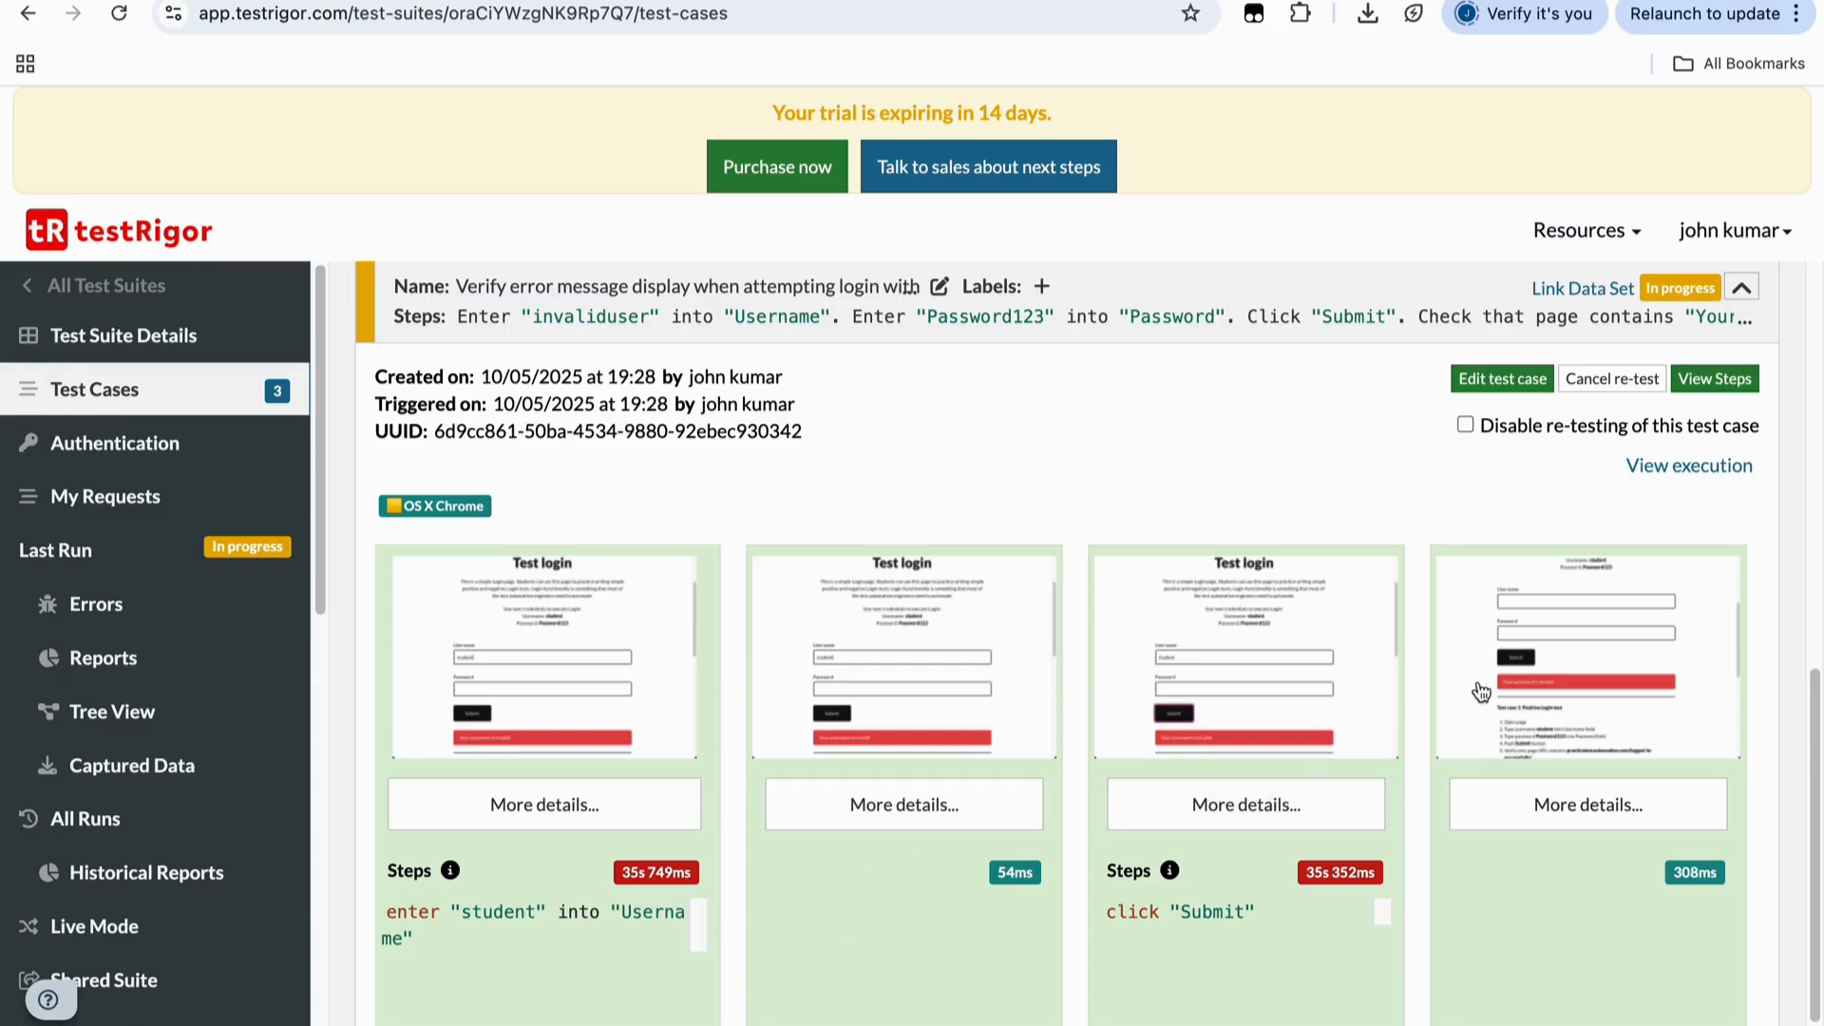
pyautogui.scroll(-2, 1507, 860)
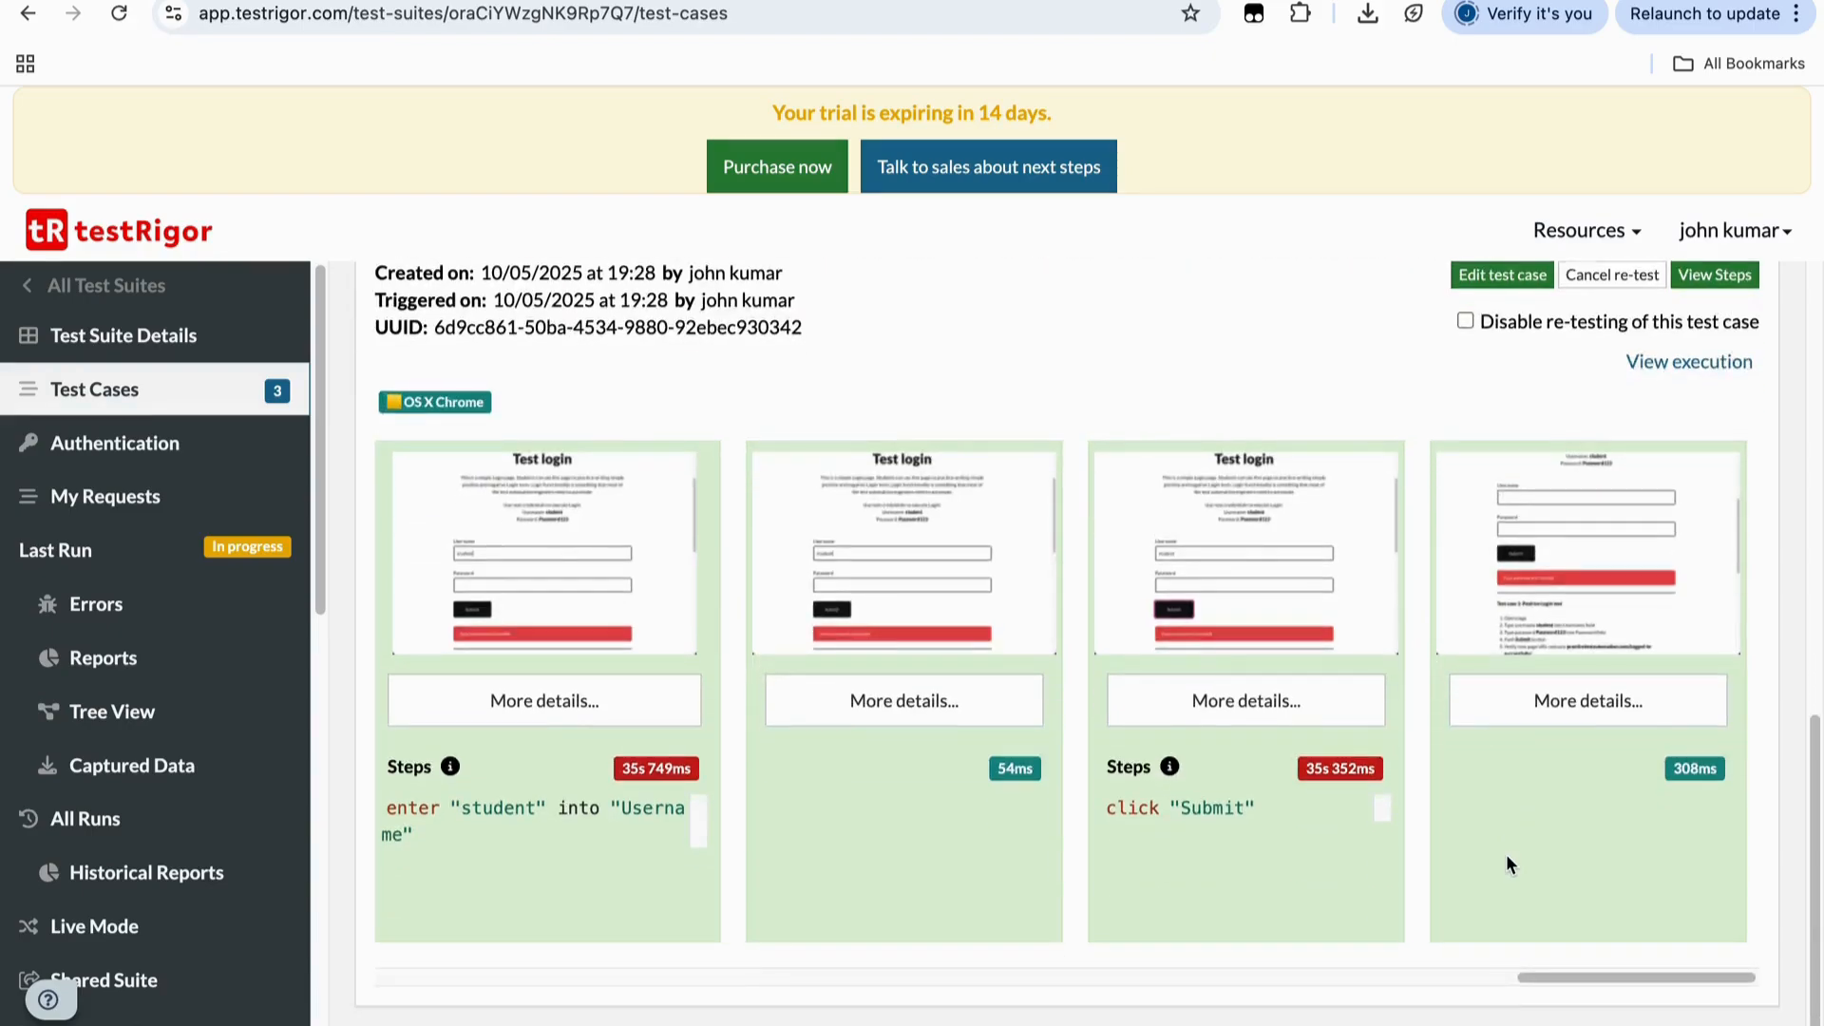
# Find the executed step that enters a wrong password, review its details and open its screenshot at full size
pyautogui.hscroll(-5, 1506, 853)
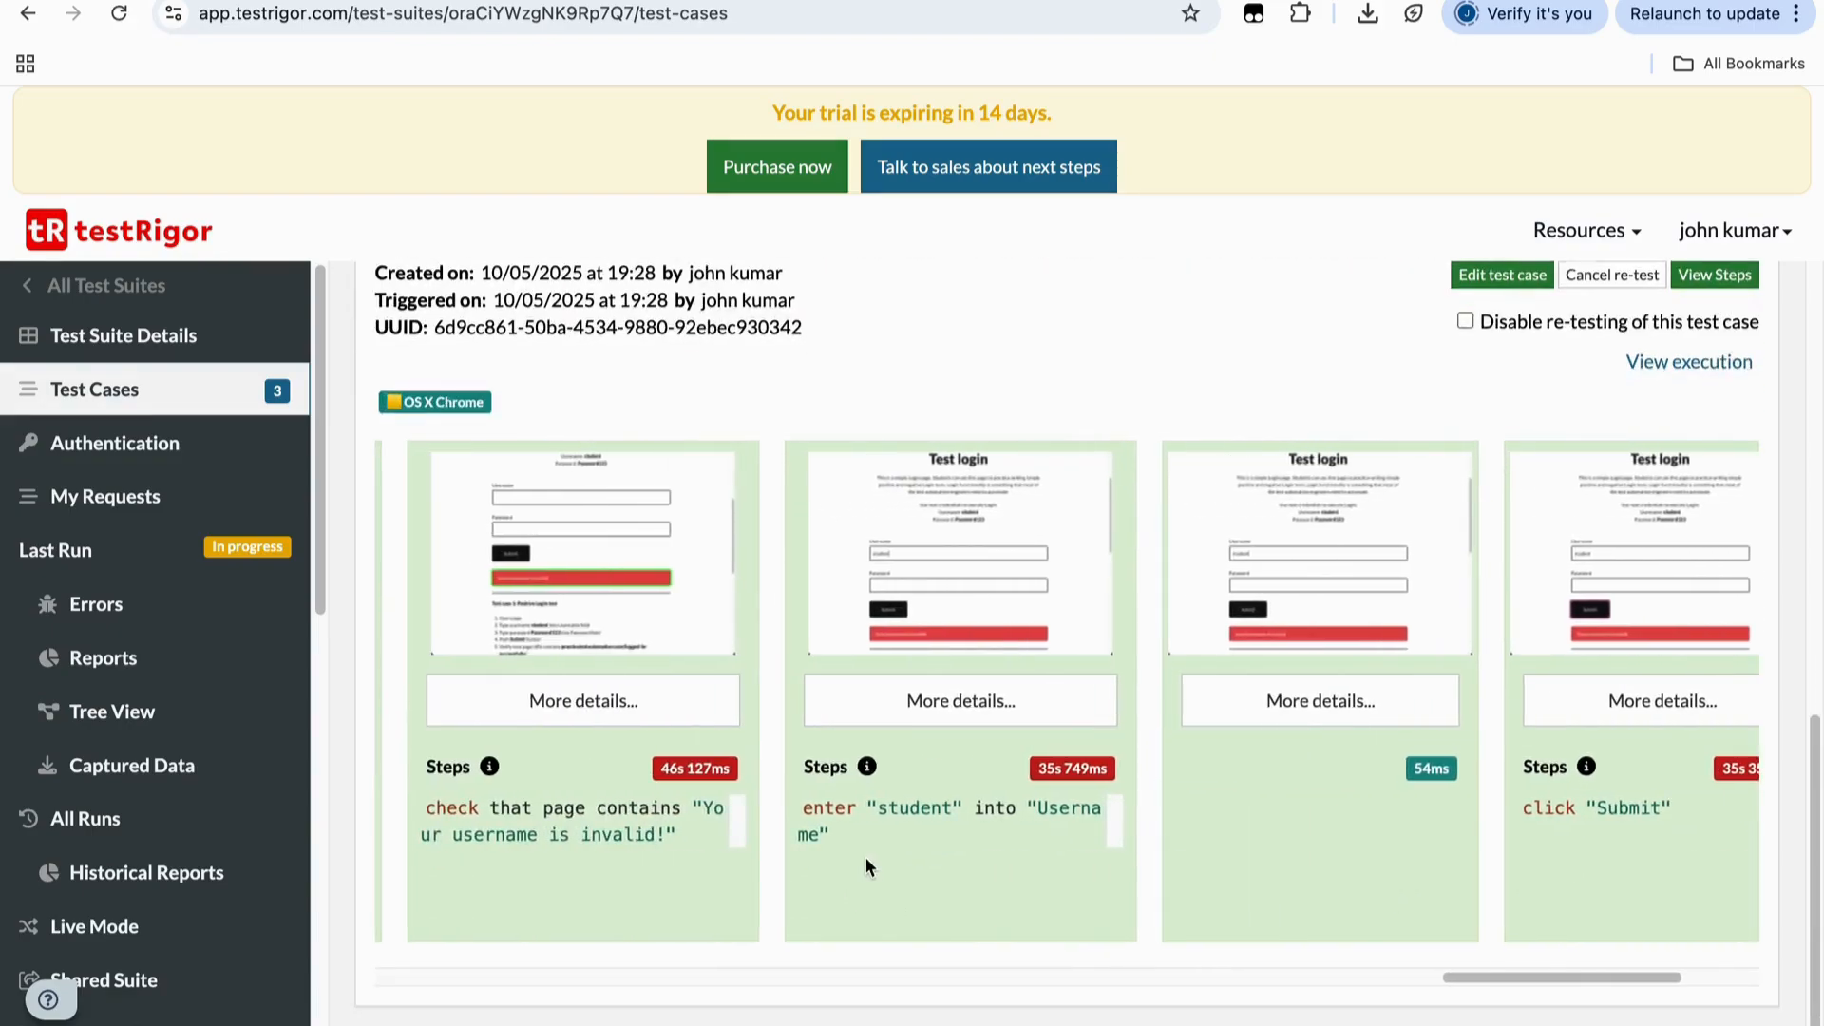
pyautogui.hscroll(-10, 663, 781)
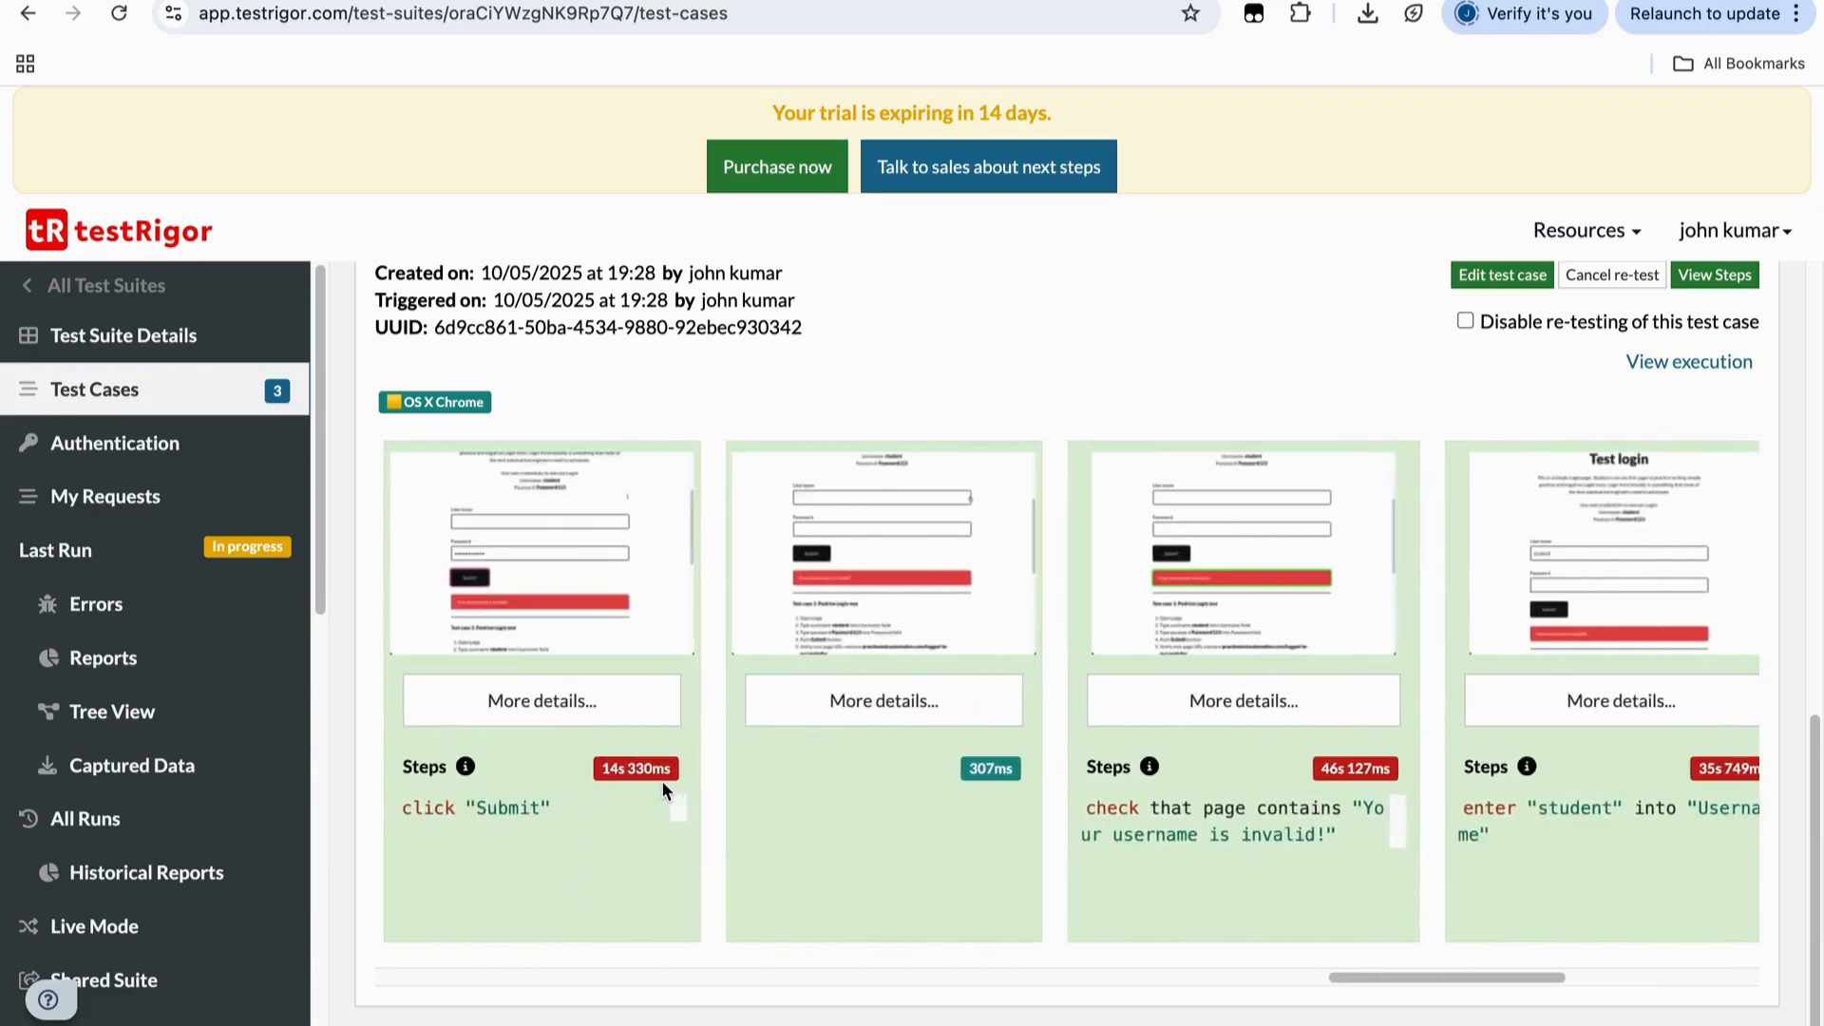
pyautogui.hscroll(-10, 662, 783)
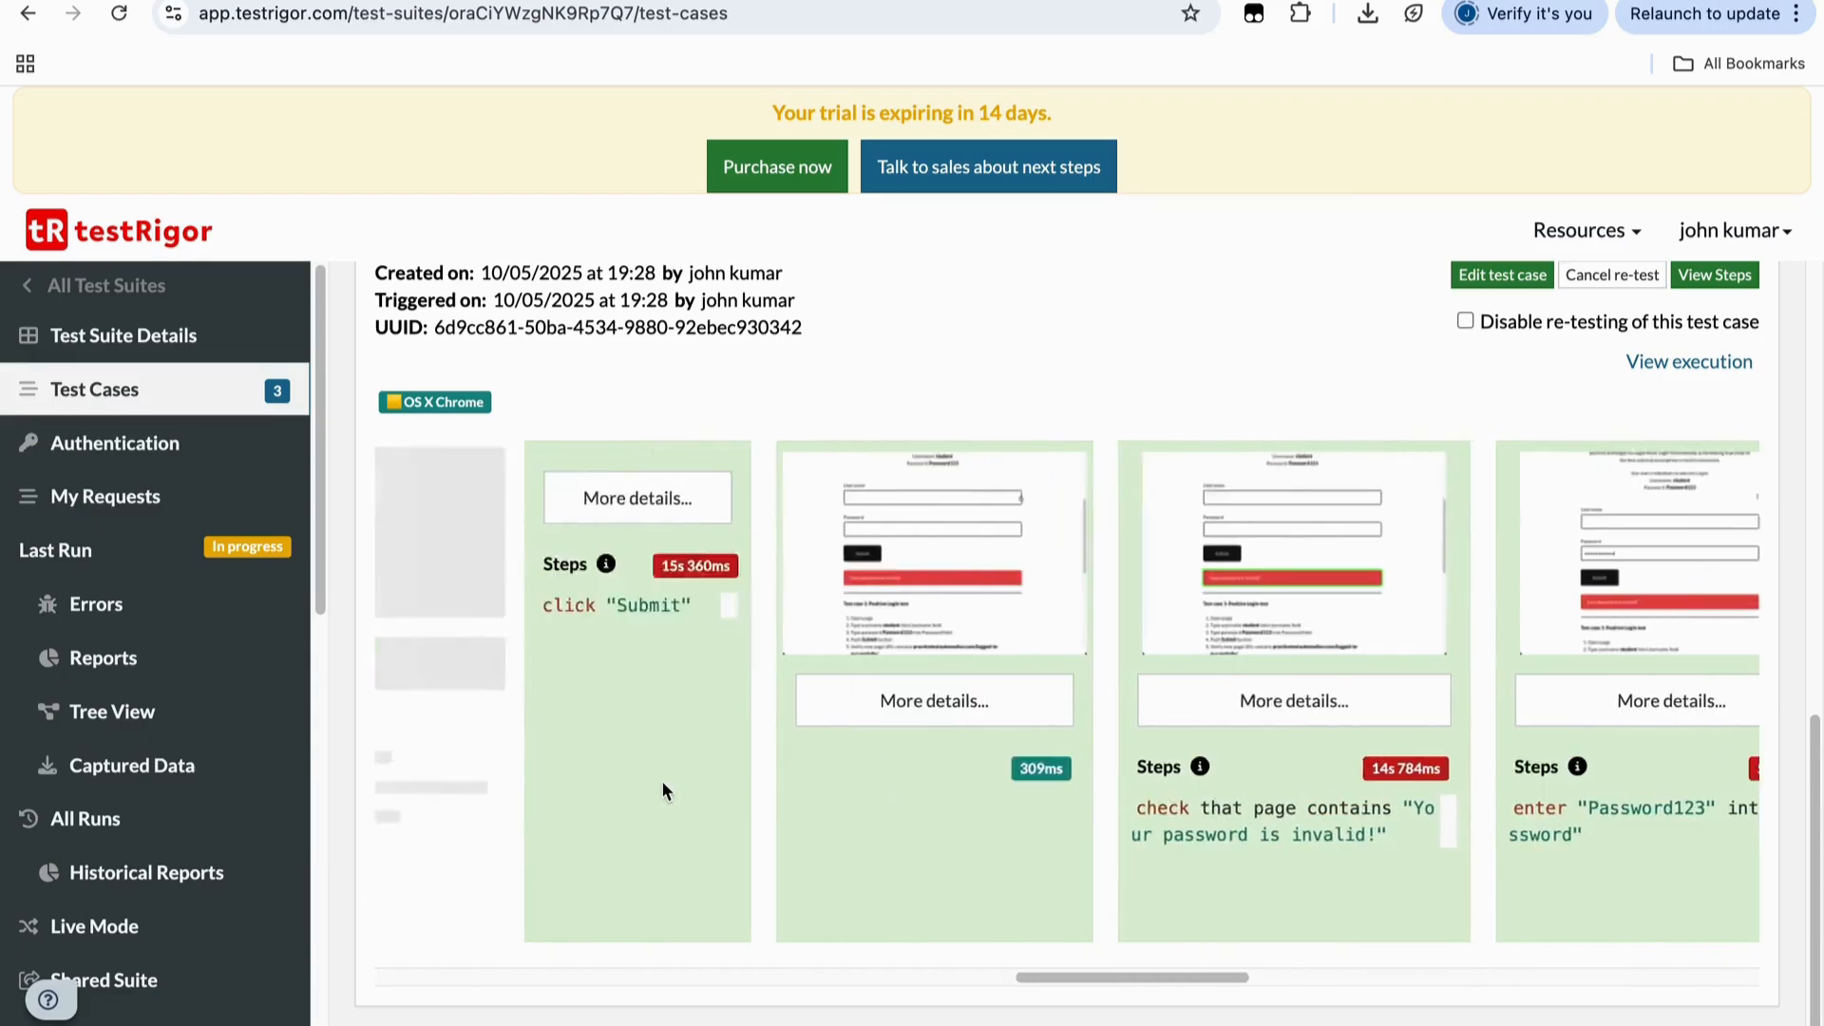
pyautogui.hscroll(-2, 662, 785)
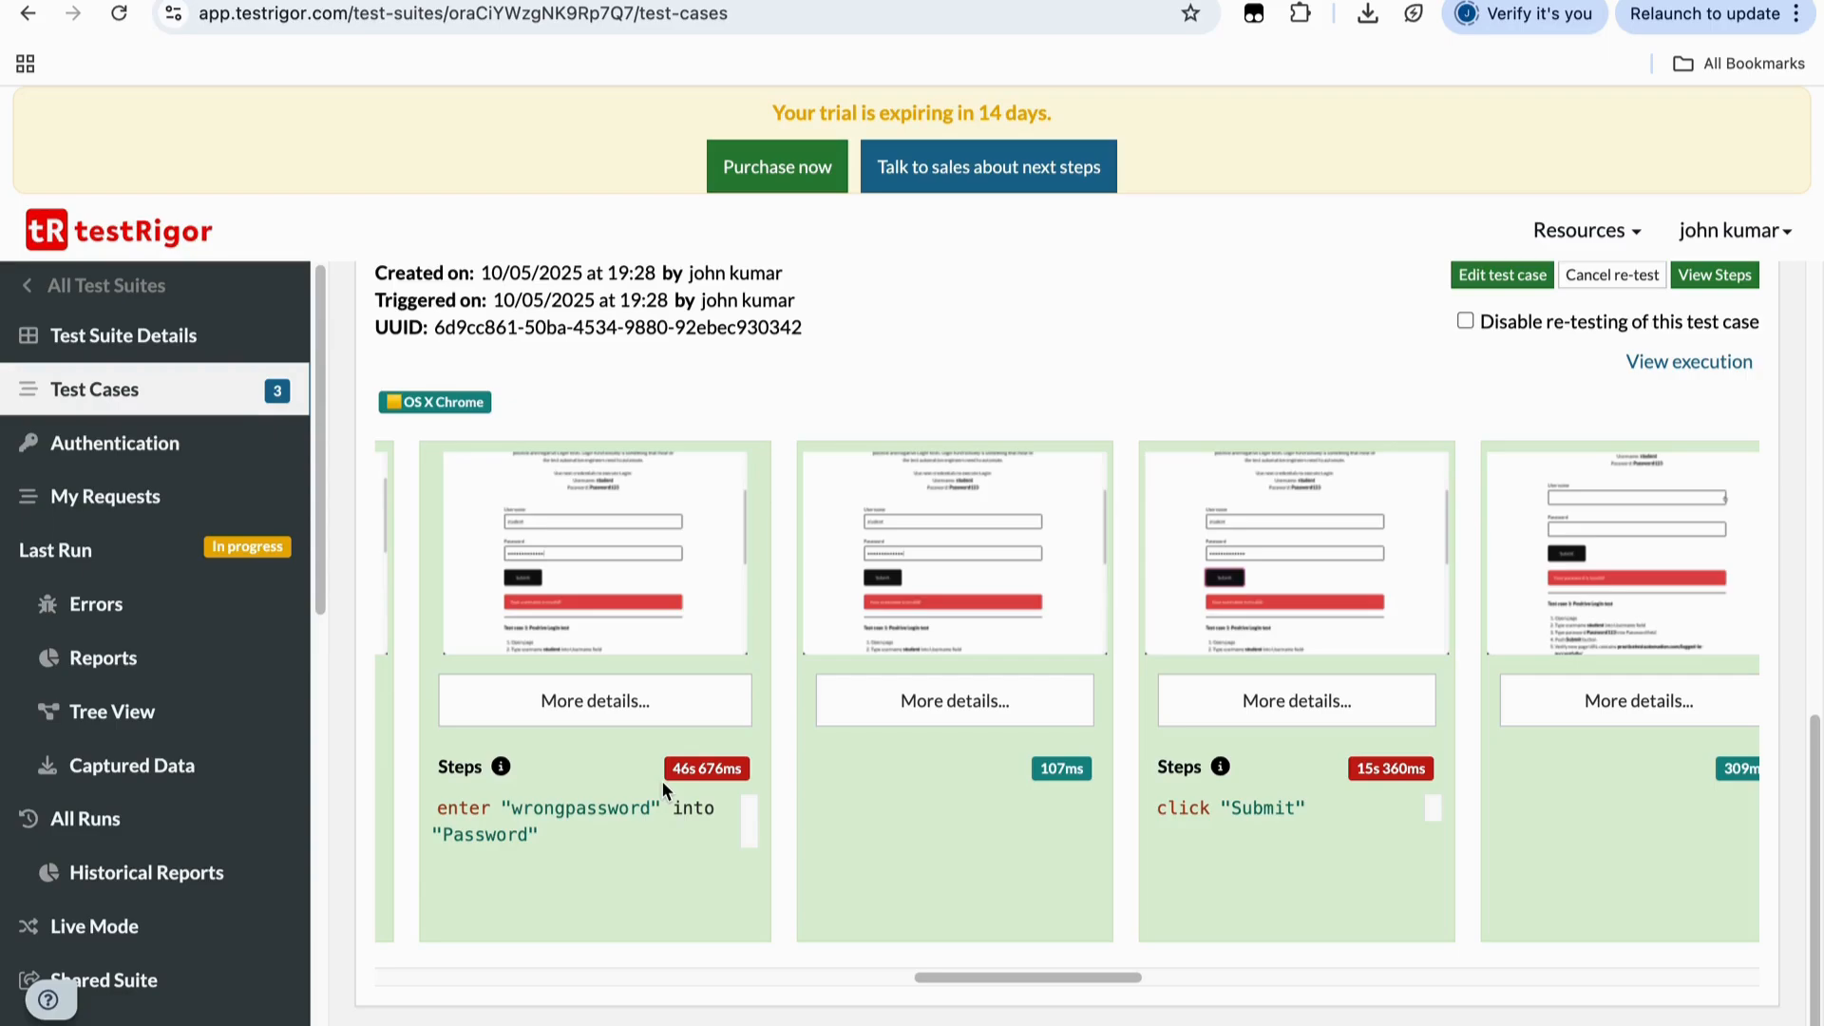
pyautogui.scroll(10, 661, 779)
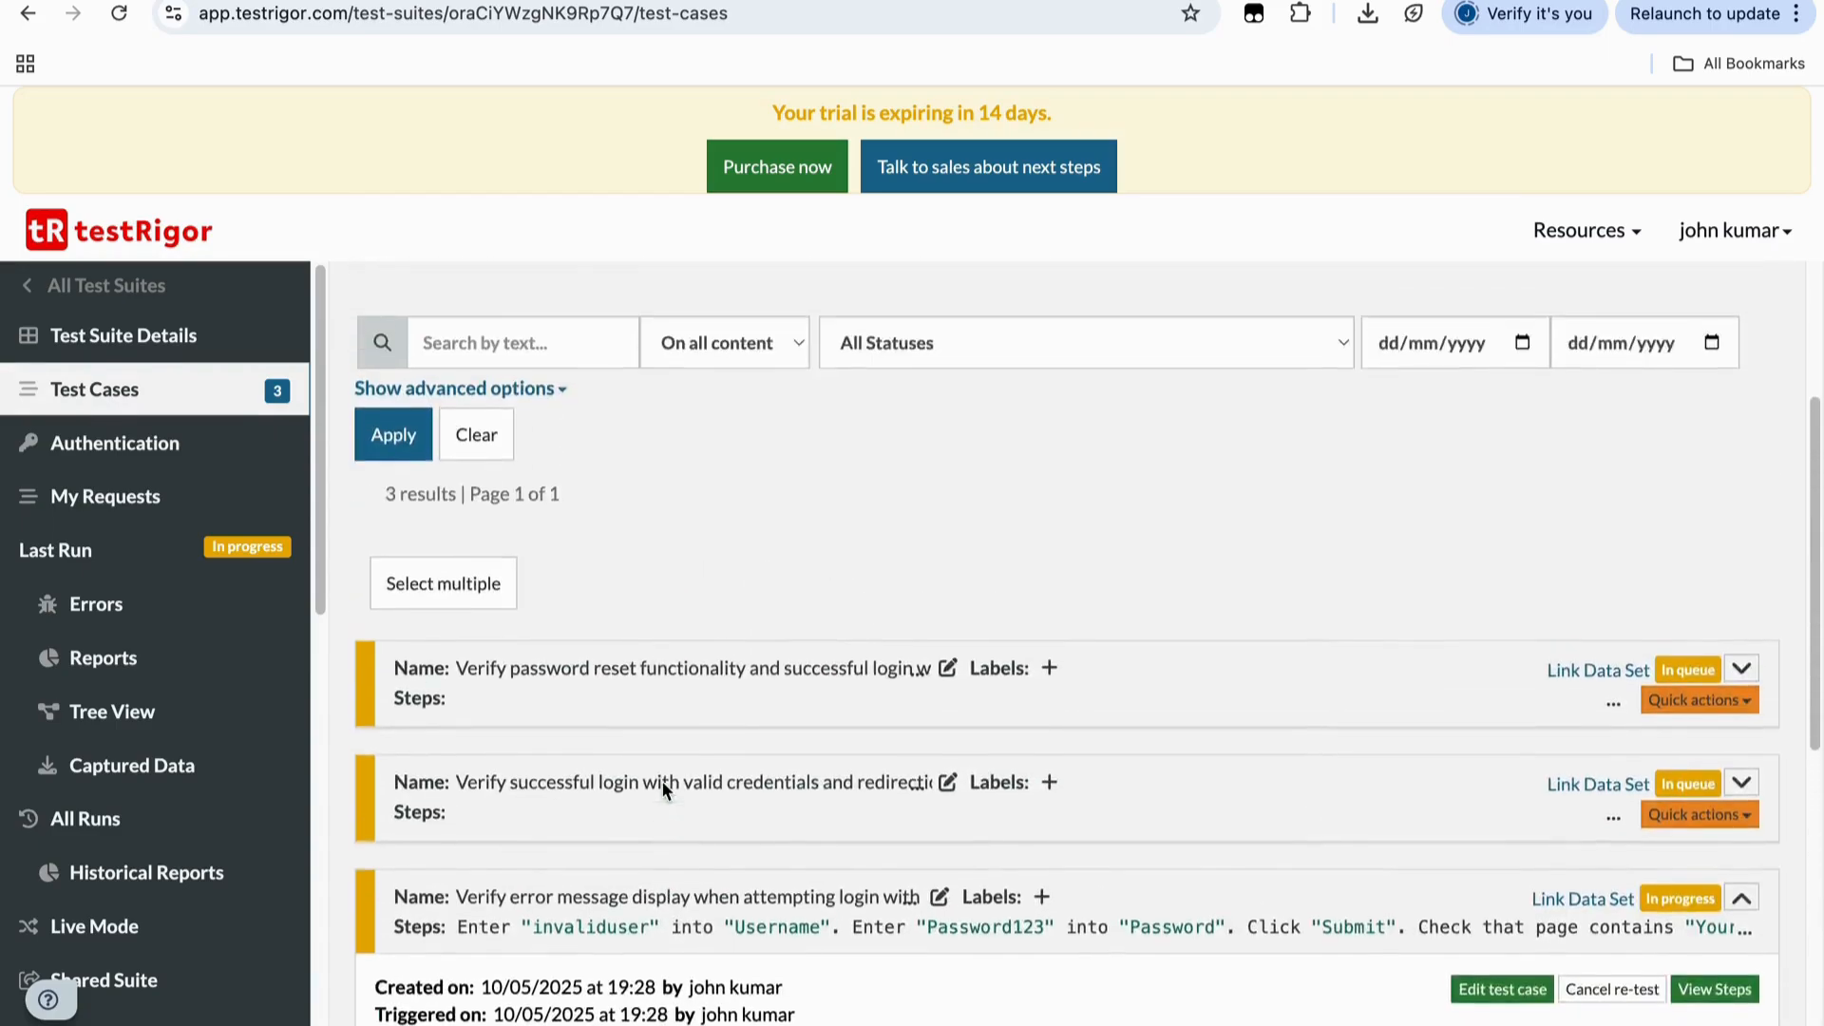
pyautogui.scroll(-10, 662, 791)
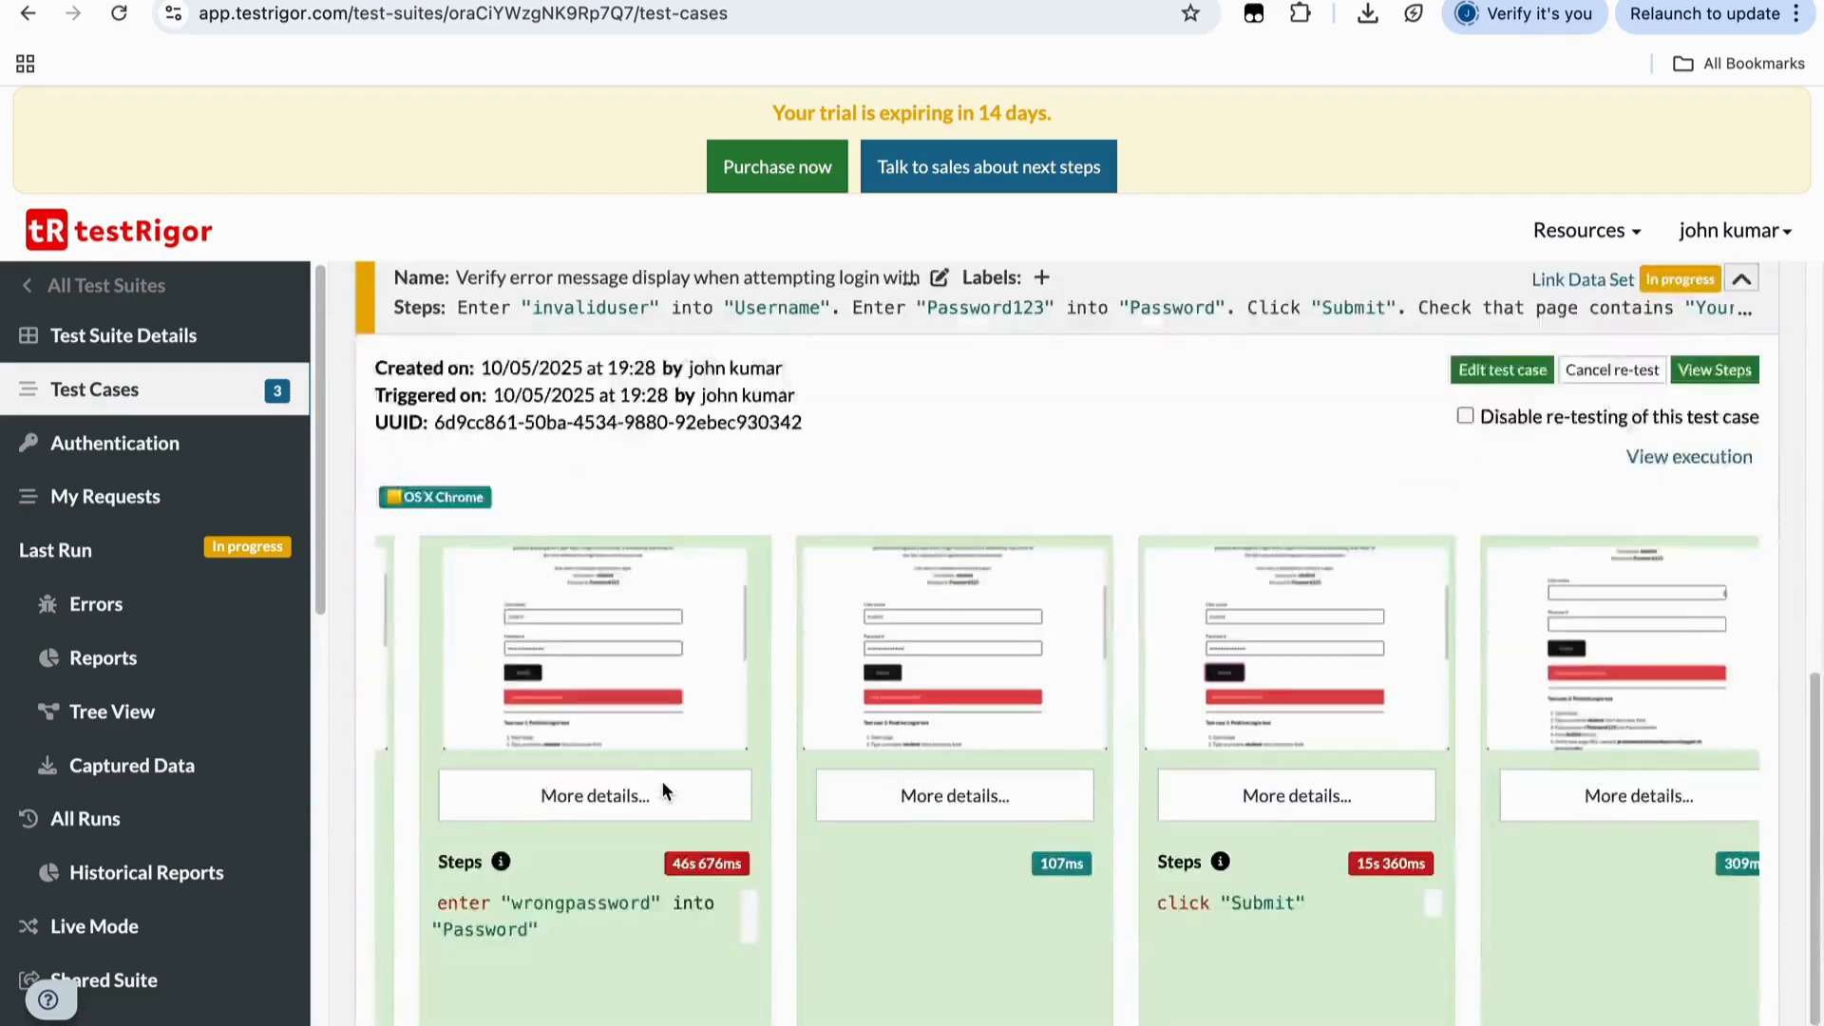
pyautogui.click(627, 720)
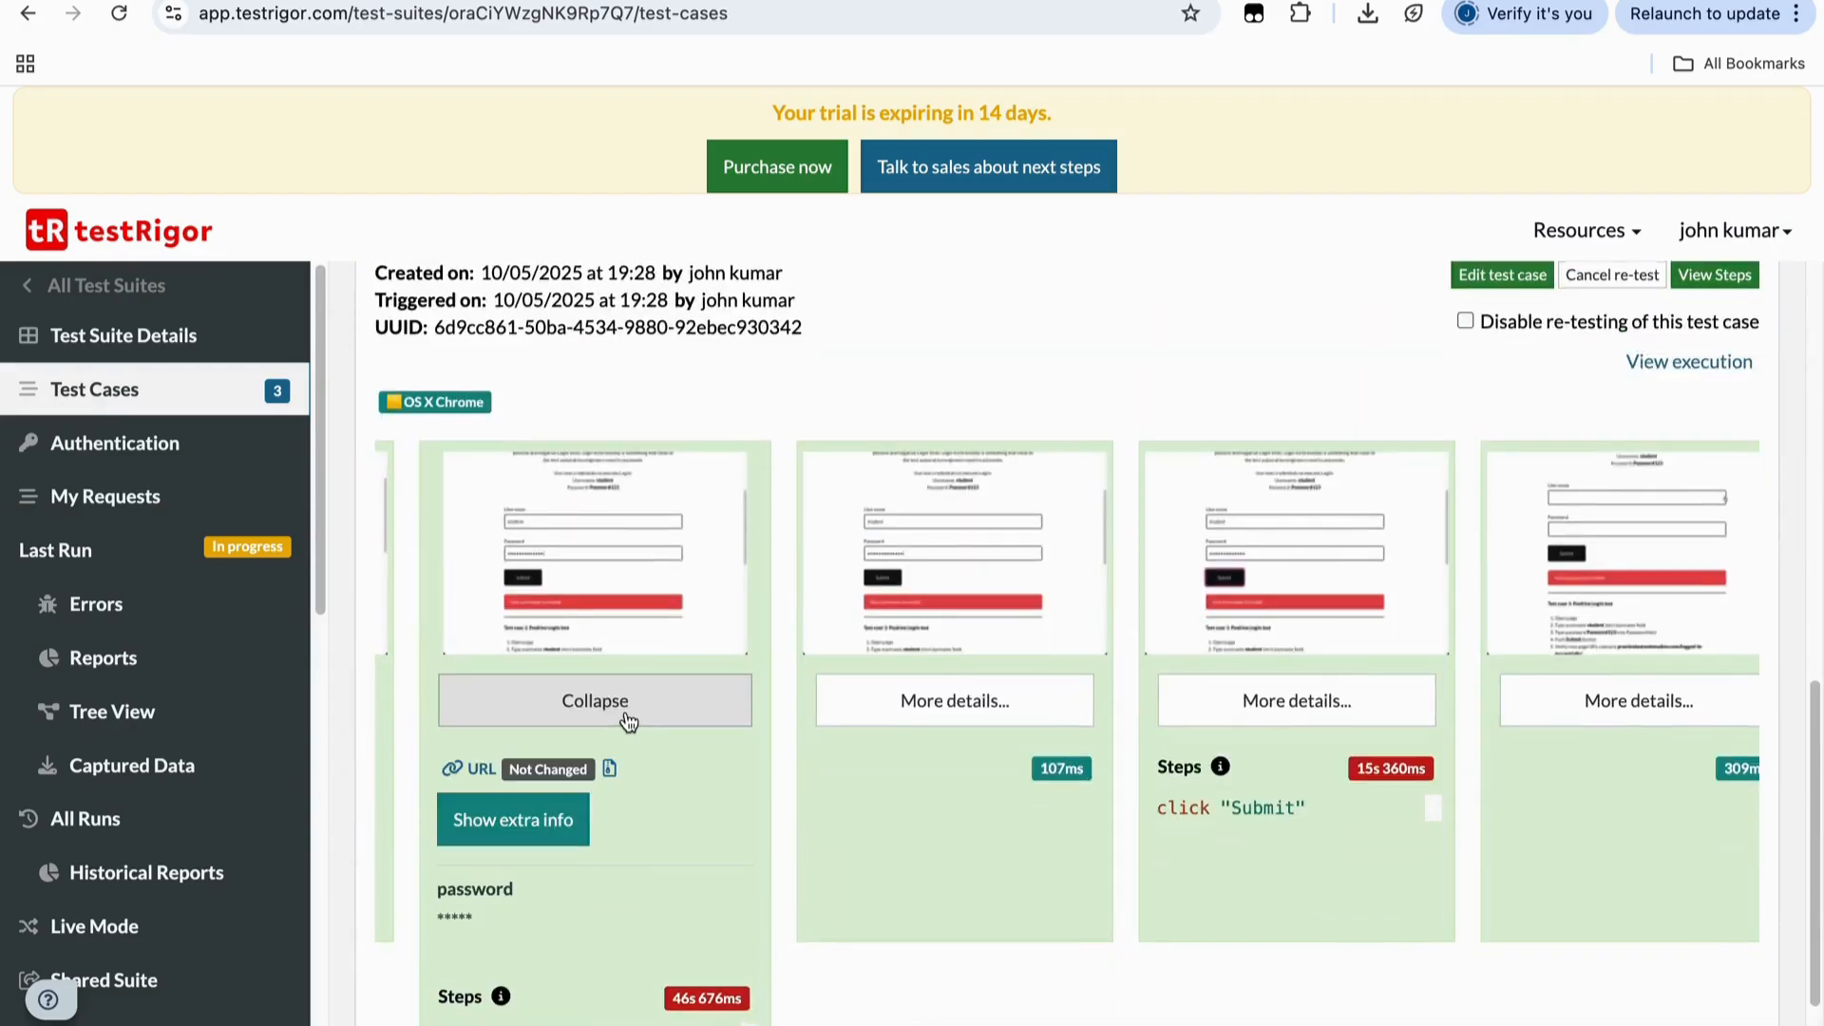
pyautogui.scroll(-2, 627, 720)
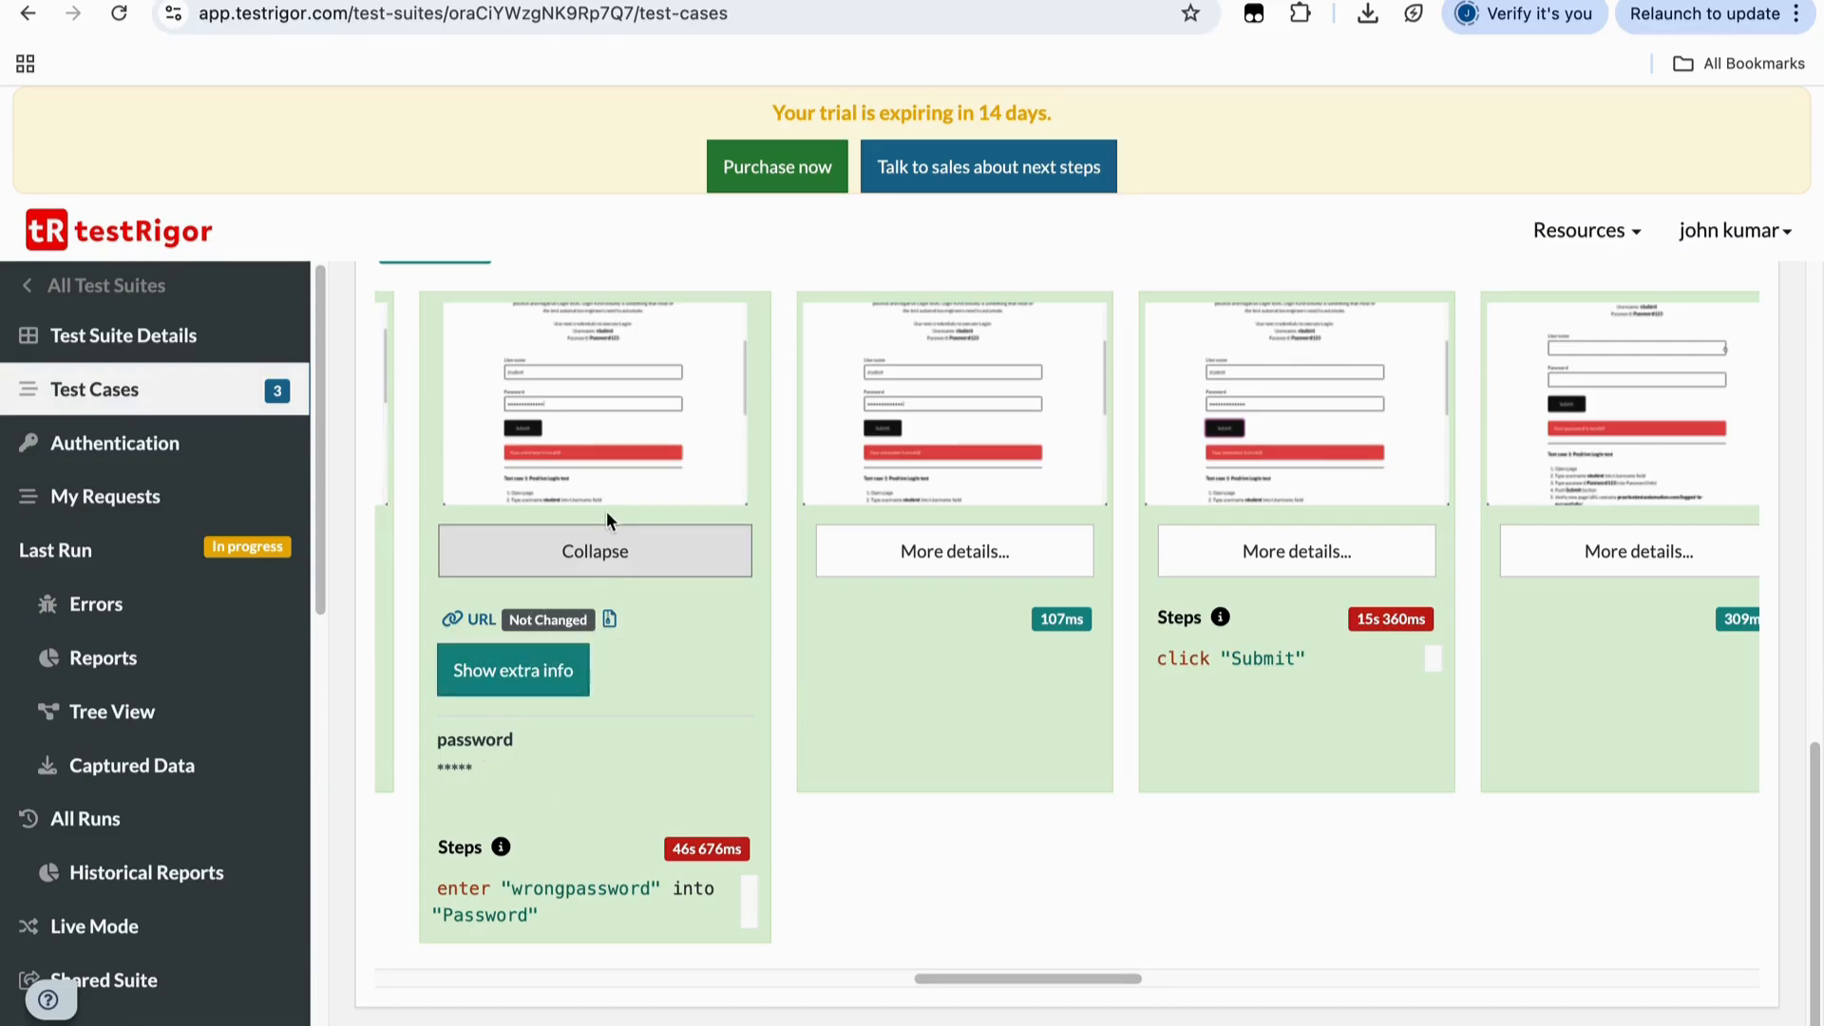
pyautogui.click(604, 561)
pyautogui.click(604, 563)
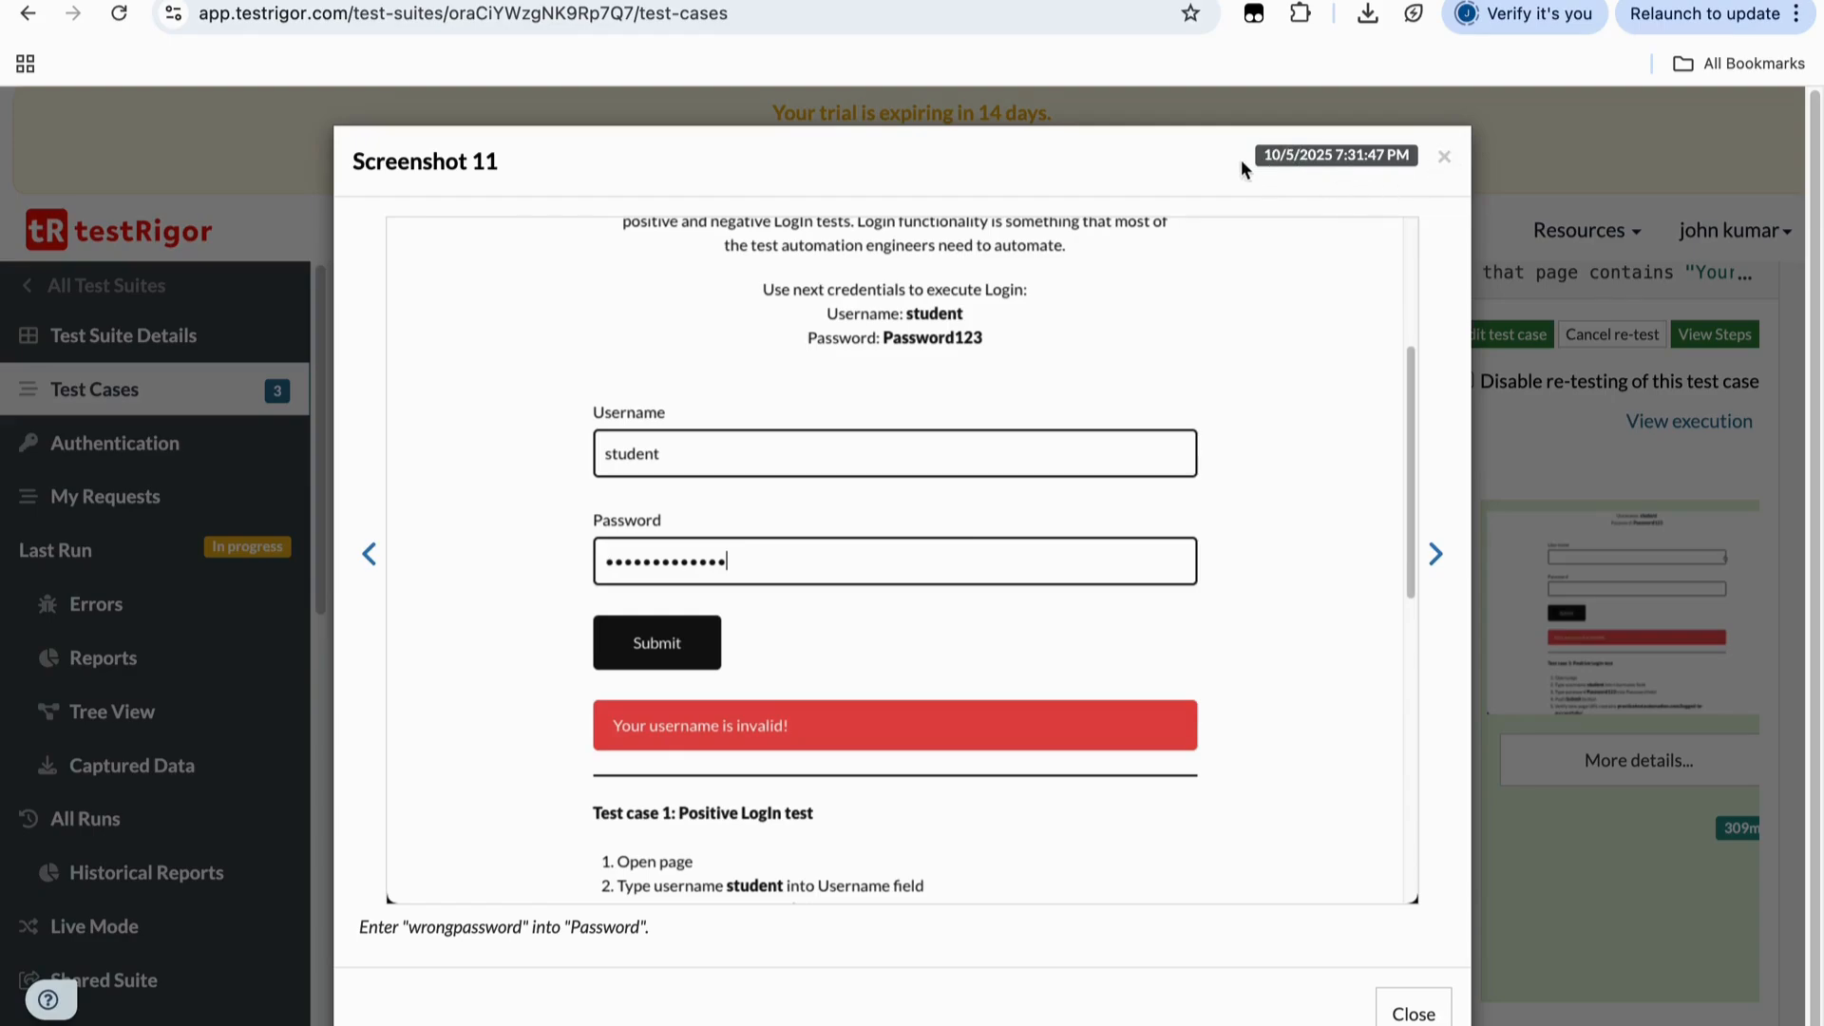
# Highlight the timestamp of the wrong-password screenshot, close the screenshot and check the status of each test case
pyautogui.moveTo(1261, 155); pyautogui.dragTo(1420, 164)
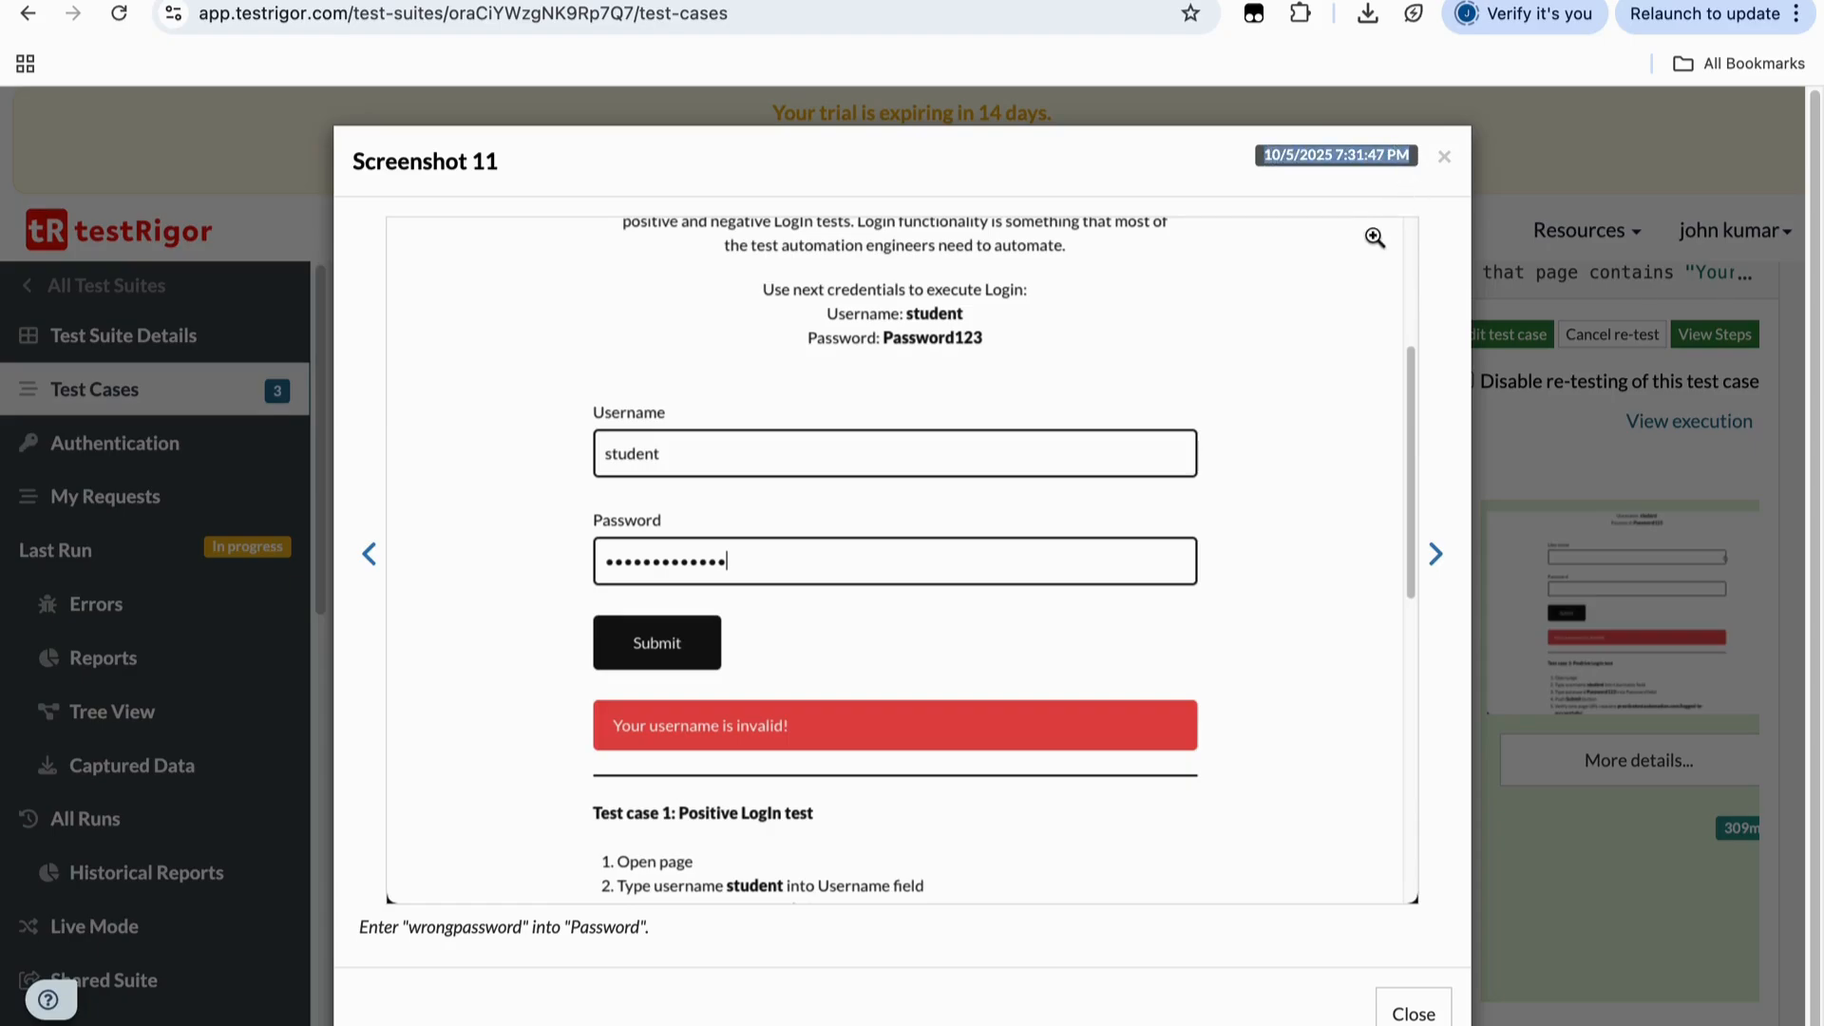
pyautogui.click(1444, 163)
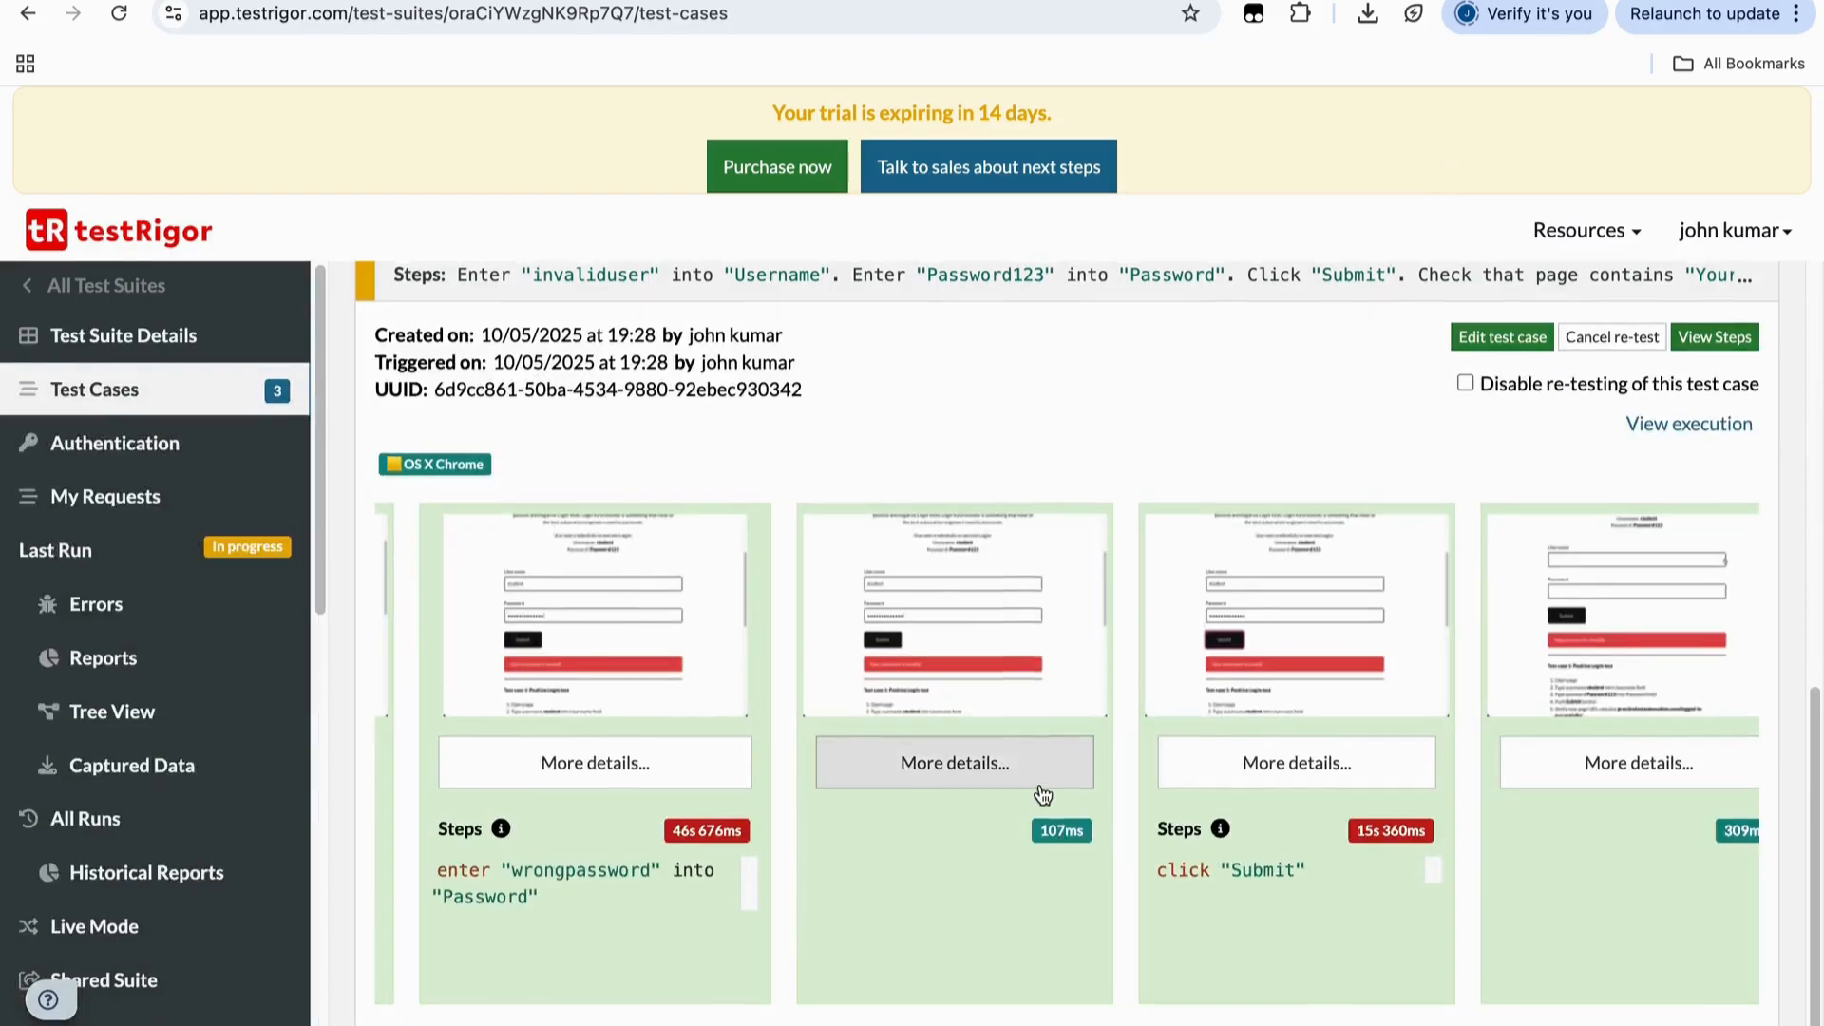
pyautogui.scroll(5, 1037, 794)
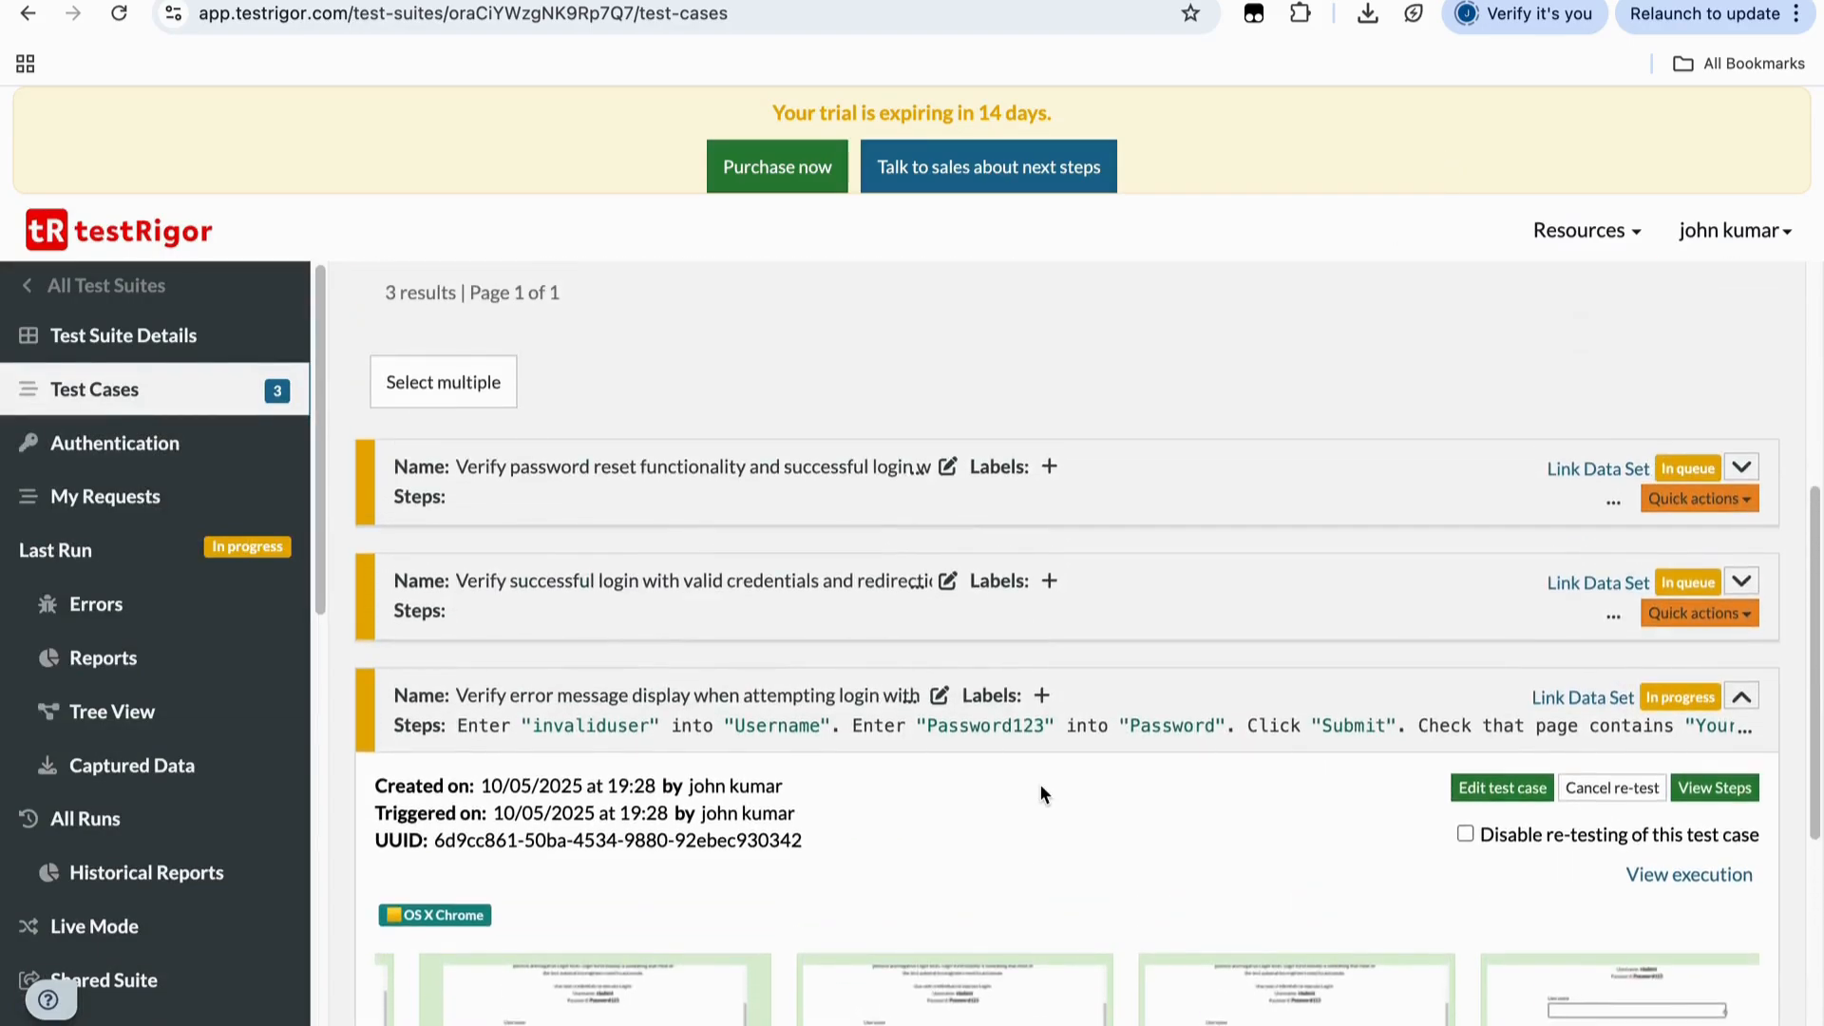
pyautogui.scroll(-1, 1039, 795)
pyautogui.scroll(2, 1040, 786)
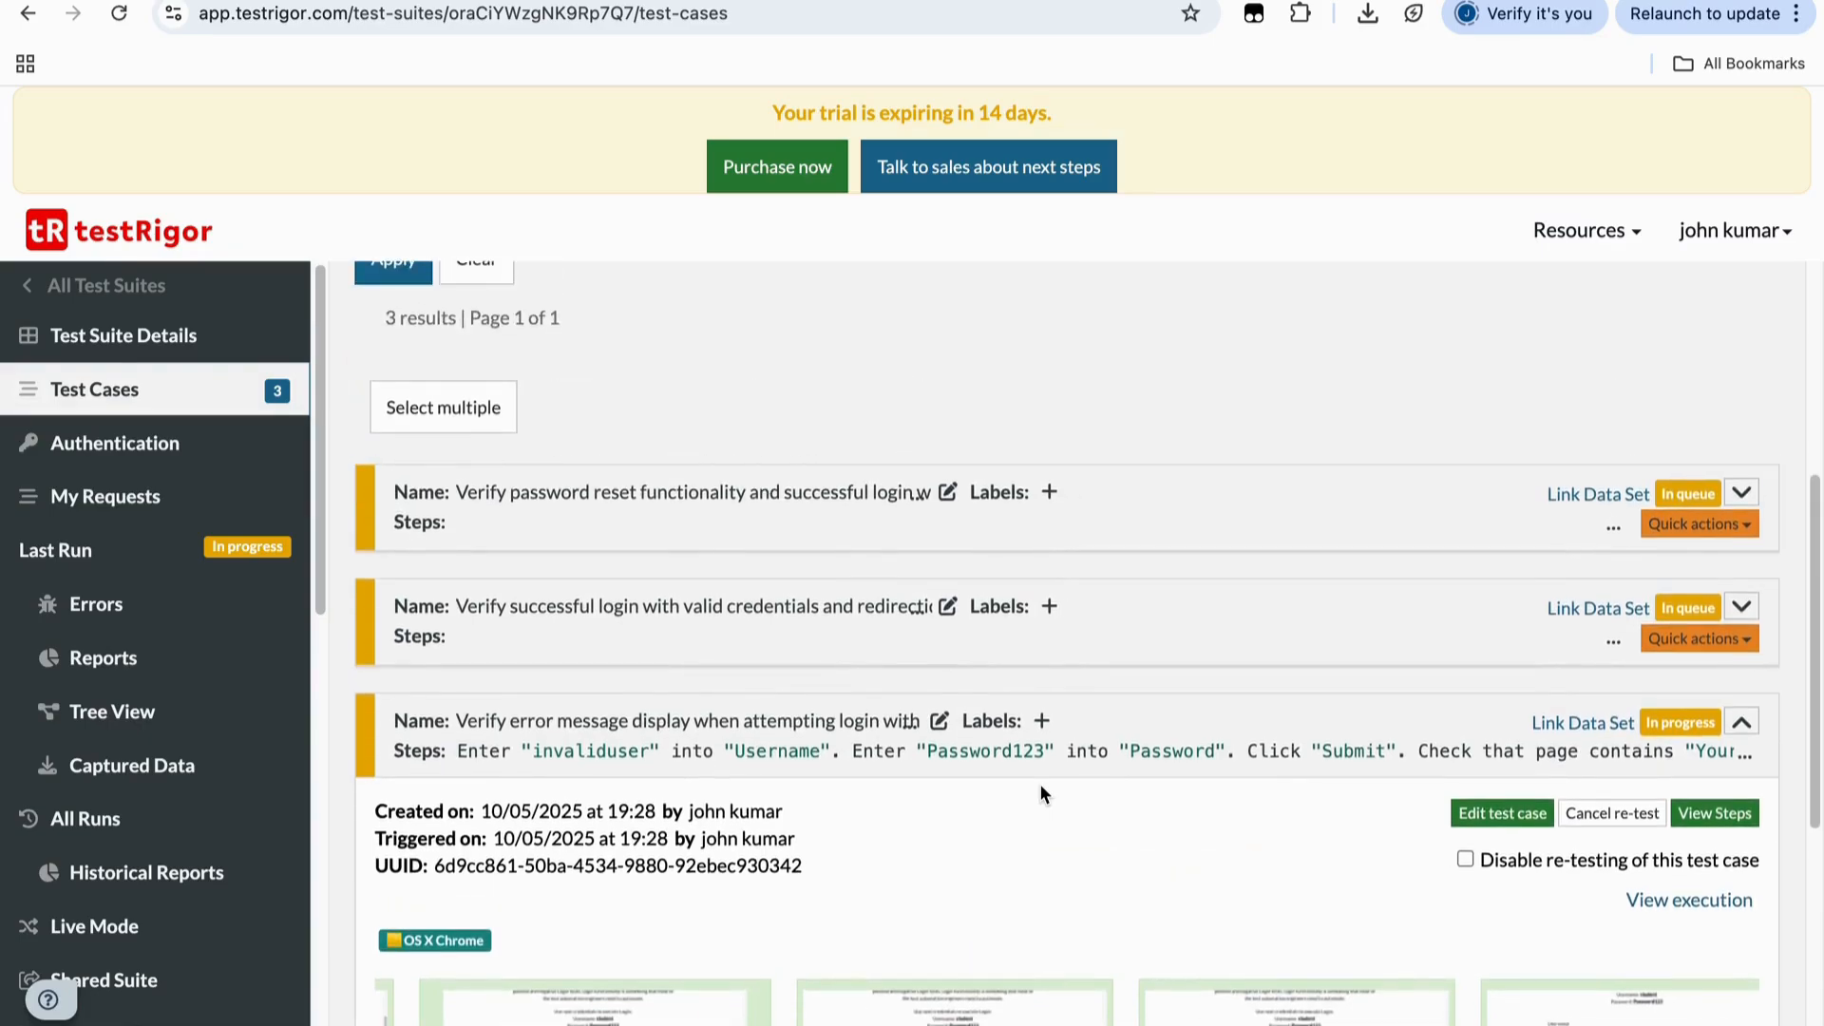
pyautogui.scroll(-3, 823, 920)
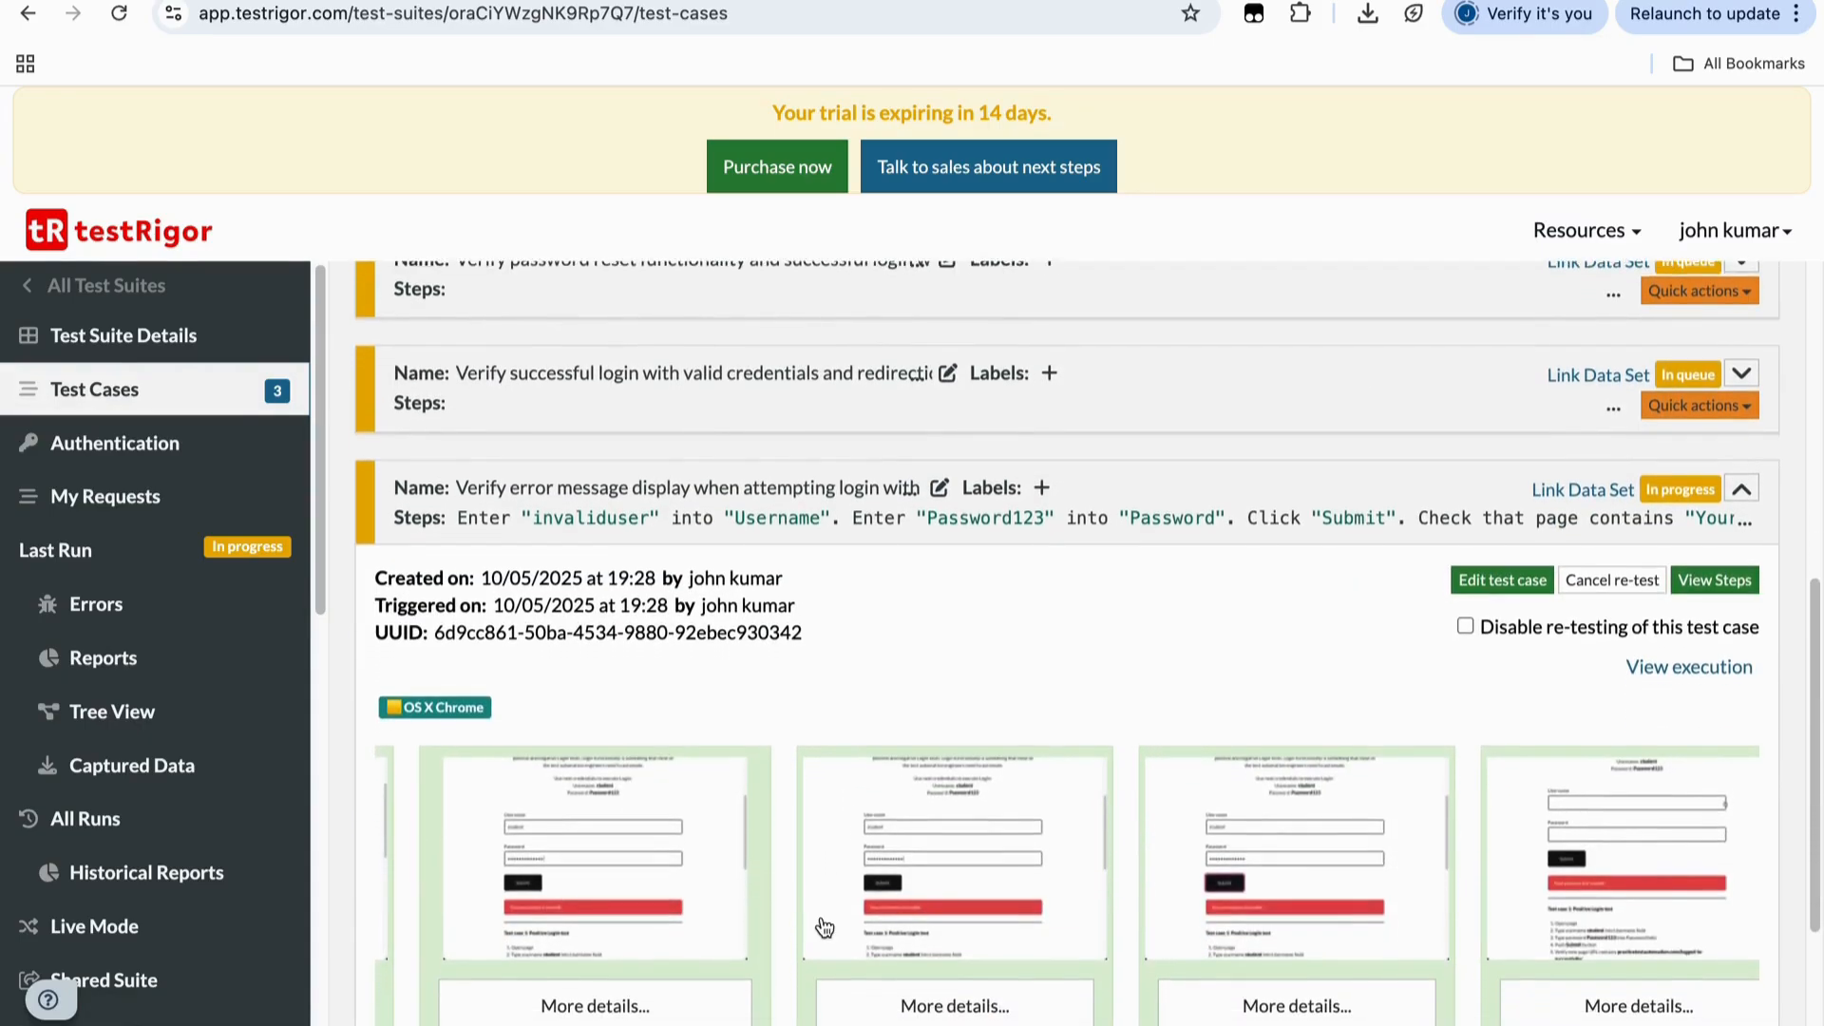
# Browse the executed steps that follow the wrong-password entry, including the invalid username check, and return to the first step
pyautogui.scroll(-3, 822, 919)
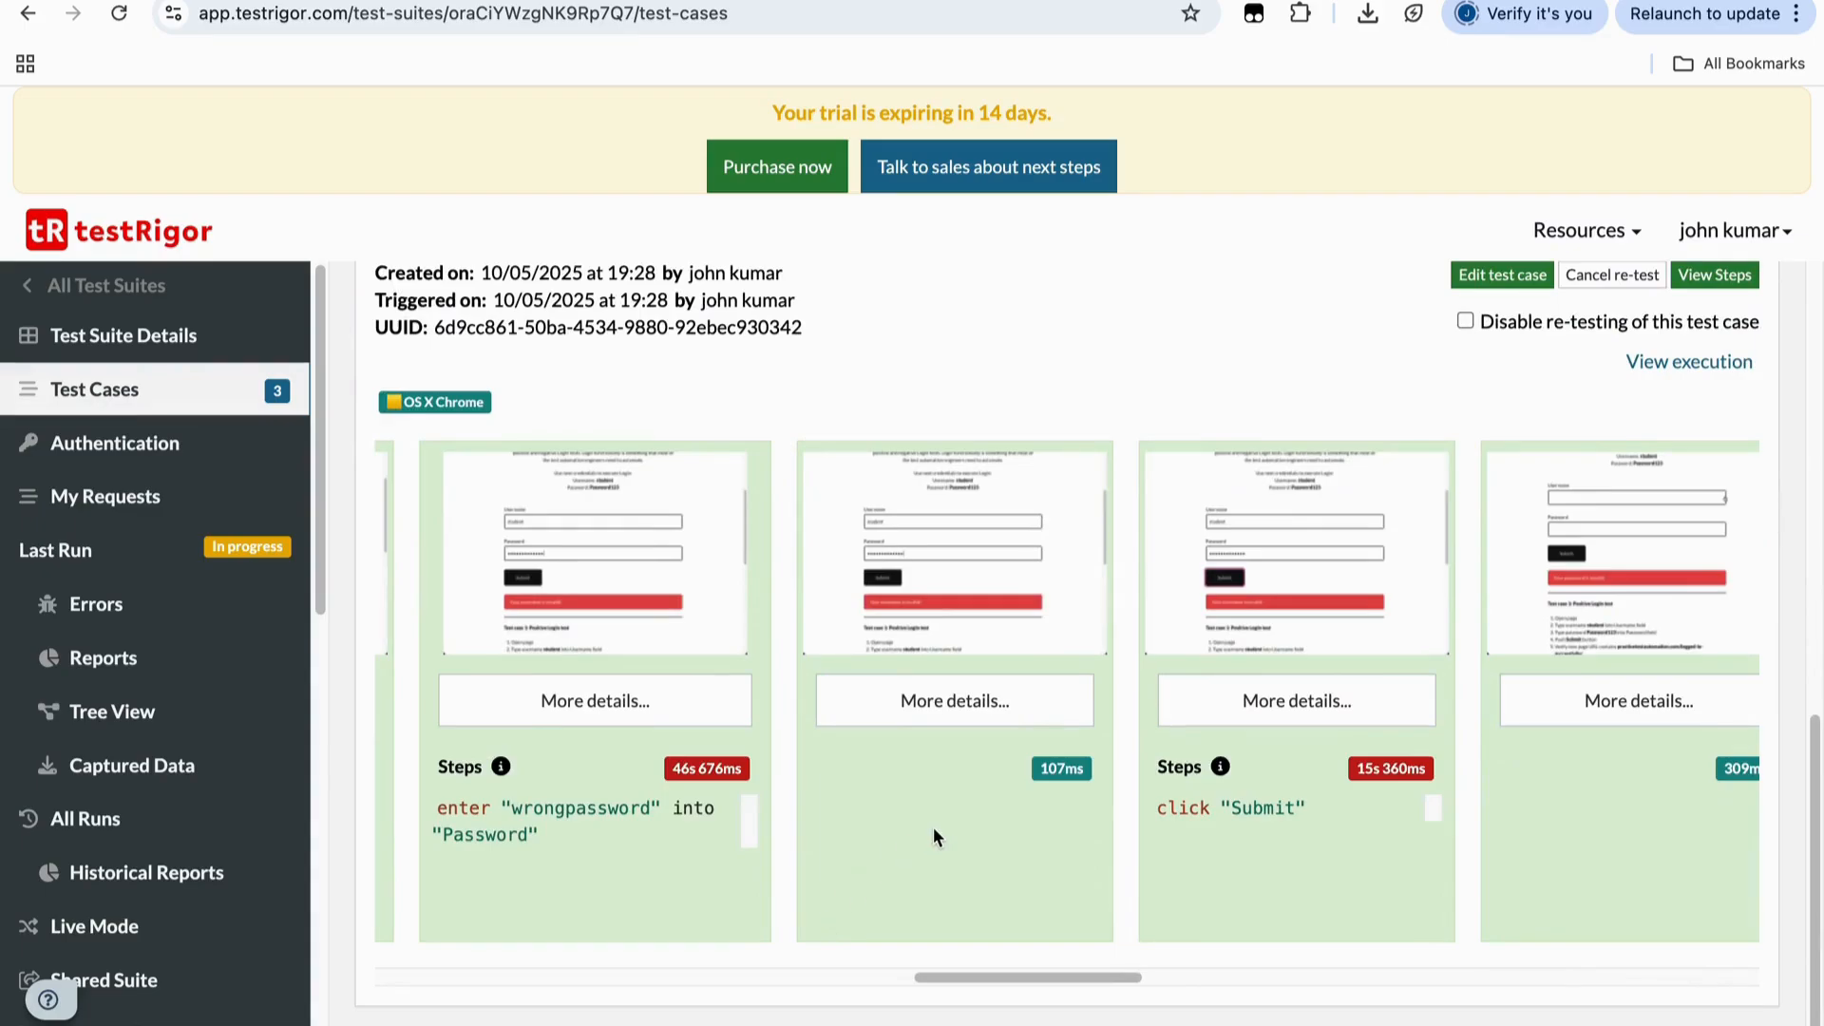
pyautogui.hscroll(20, 933, 827)
pyautogui.hscroll(-20, 933, 827)
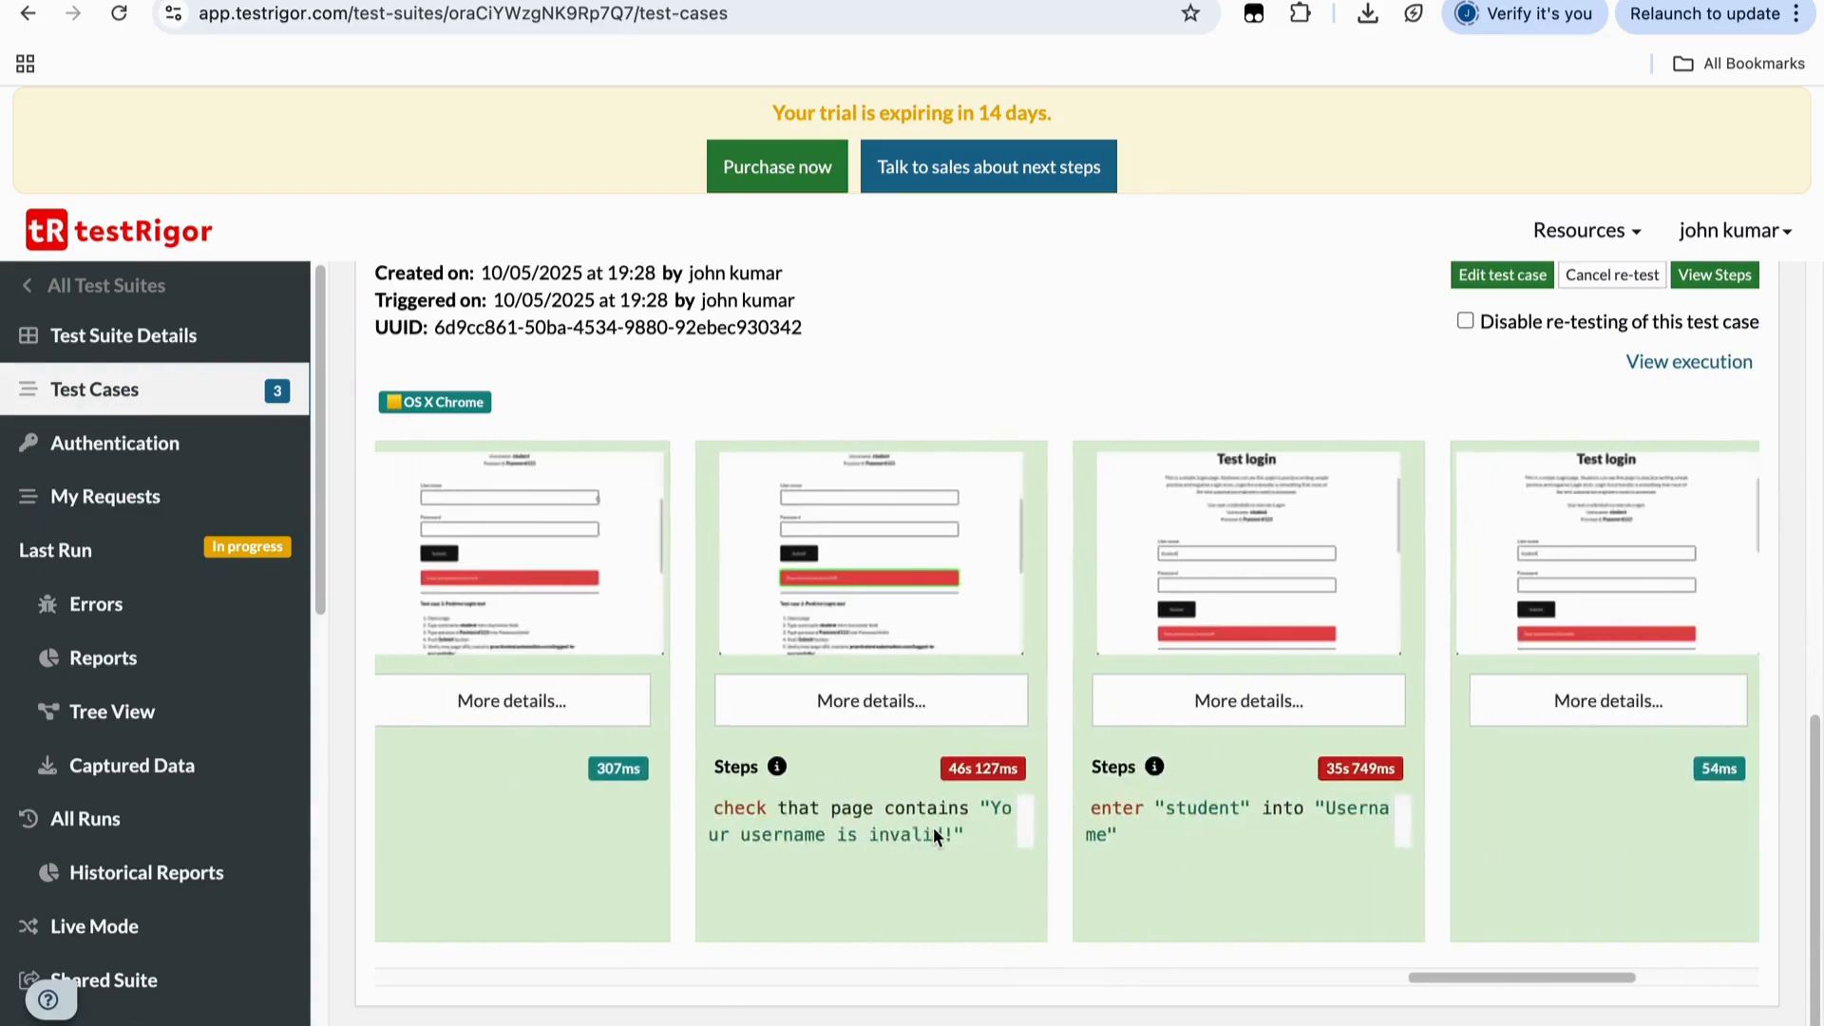
pyautogui.hscroll(-10, 933, 827)
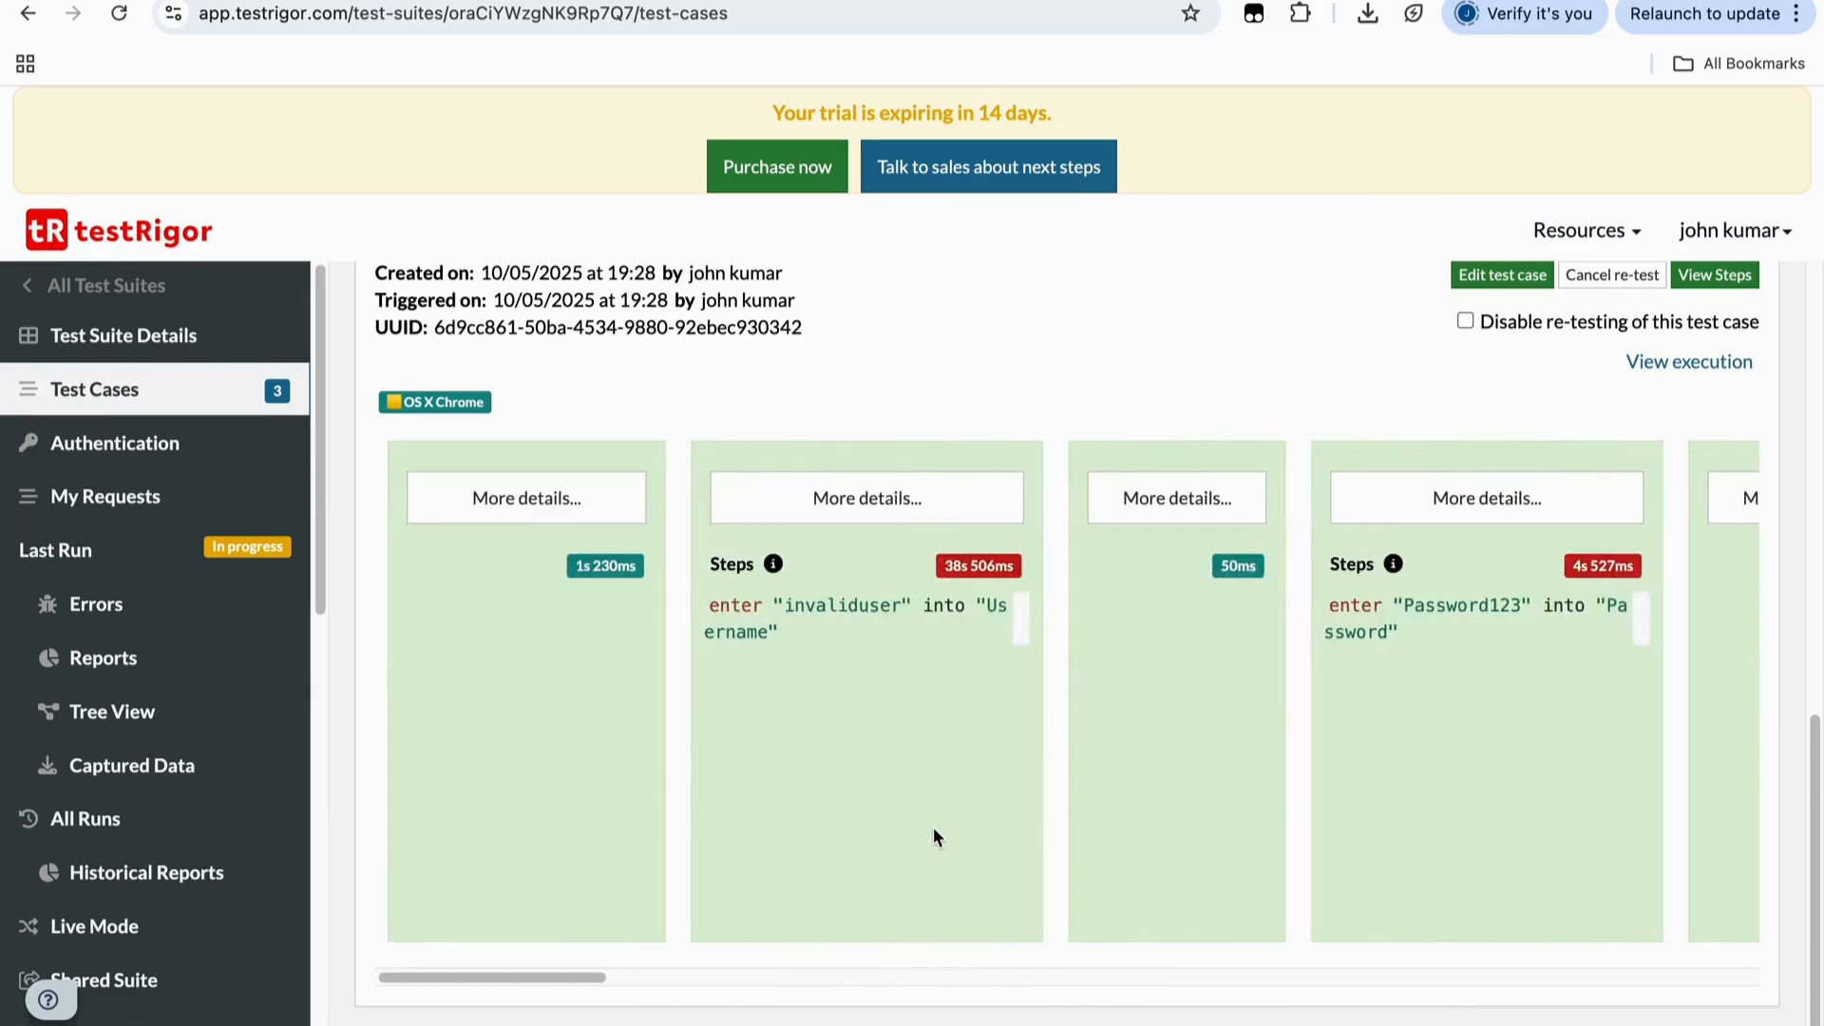
# Recheck the test case list and walk through the error message test case's executed steps from first to last
pyautogui.scroll(5, 933, 826)
pyautogui.scroll(1, 932, 827)
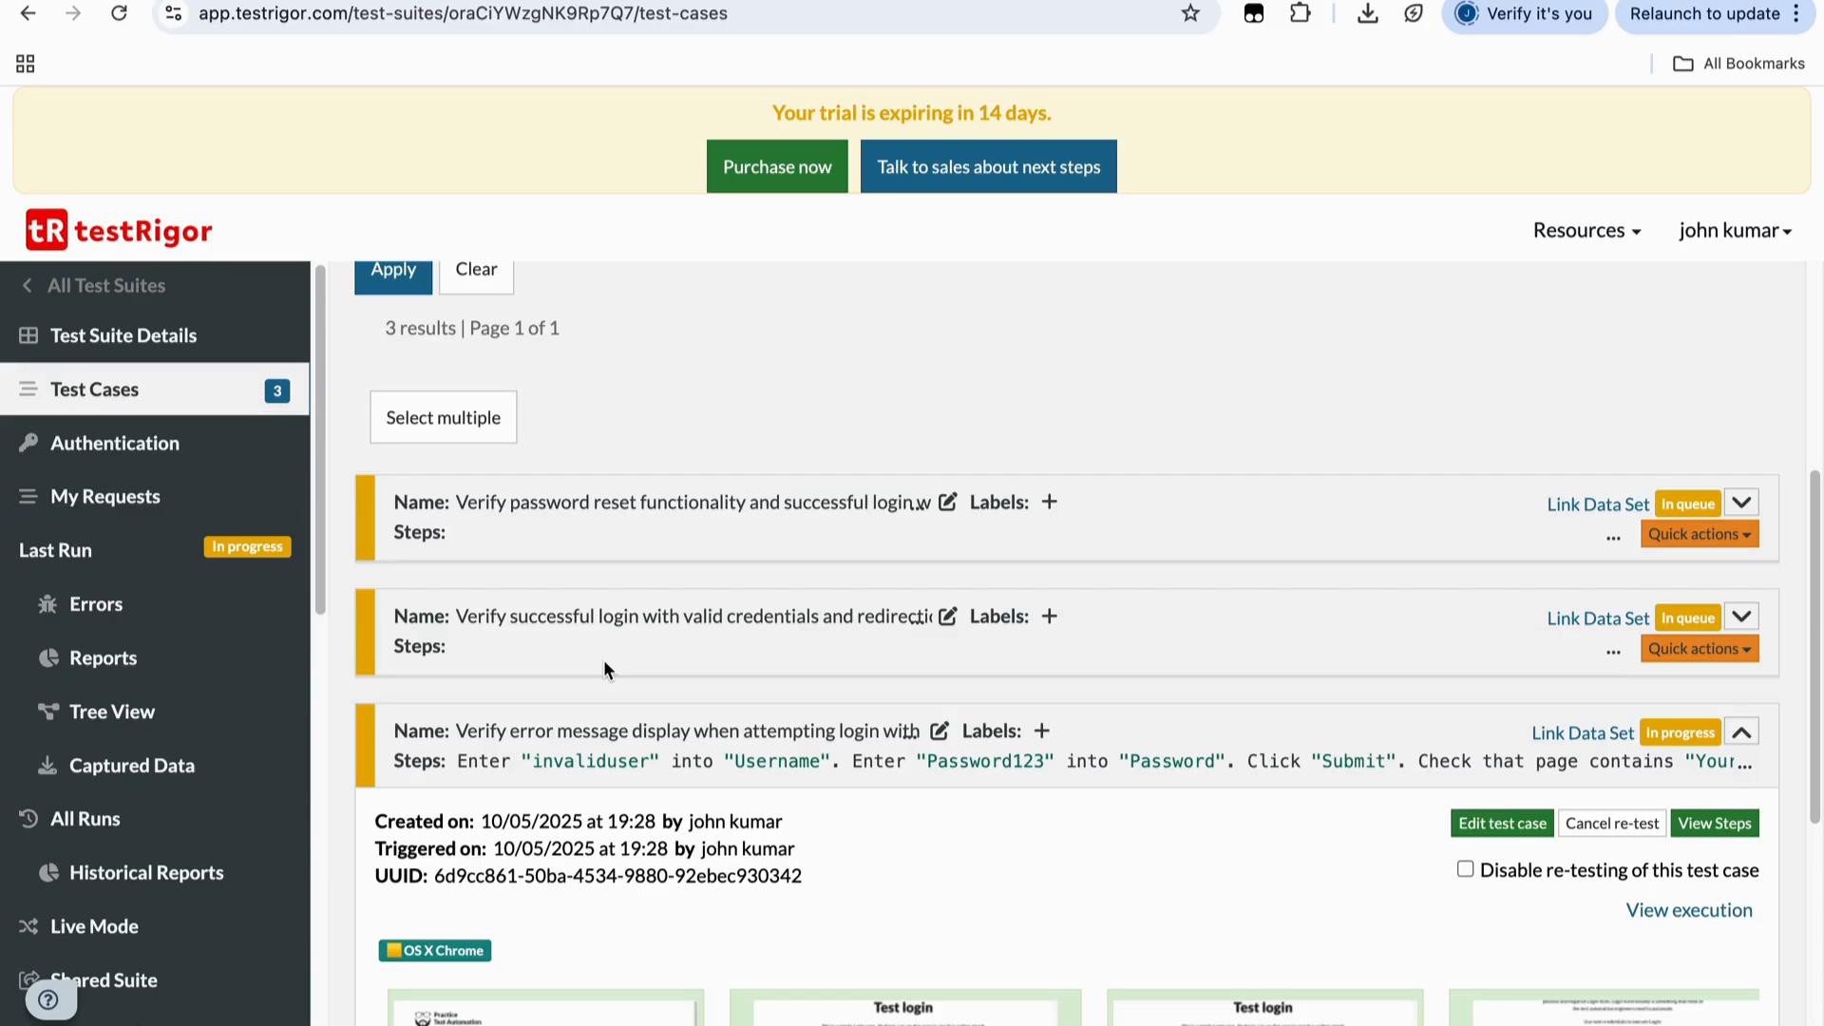
pyautogui.scroll(1, 604, 665)
pyautogui.scroll(-1, 604, 665)
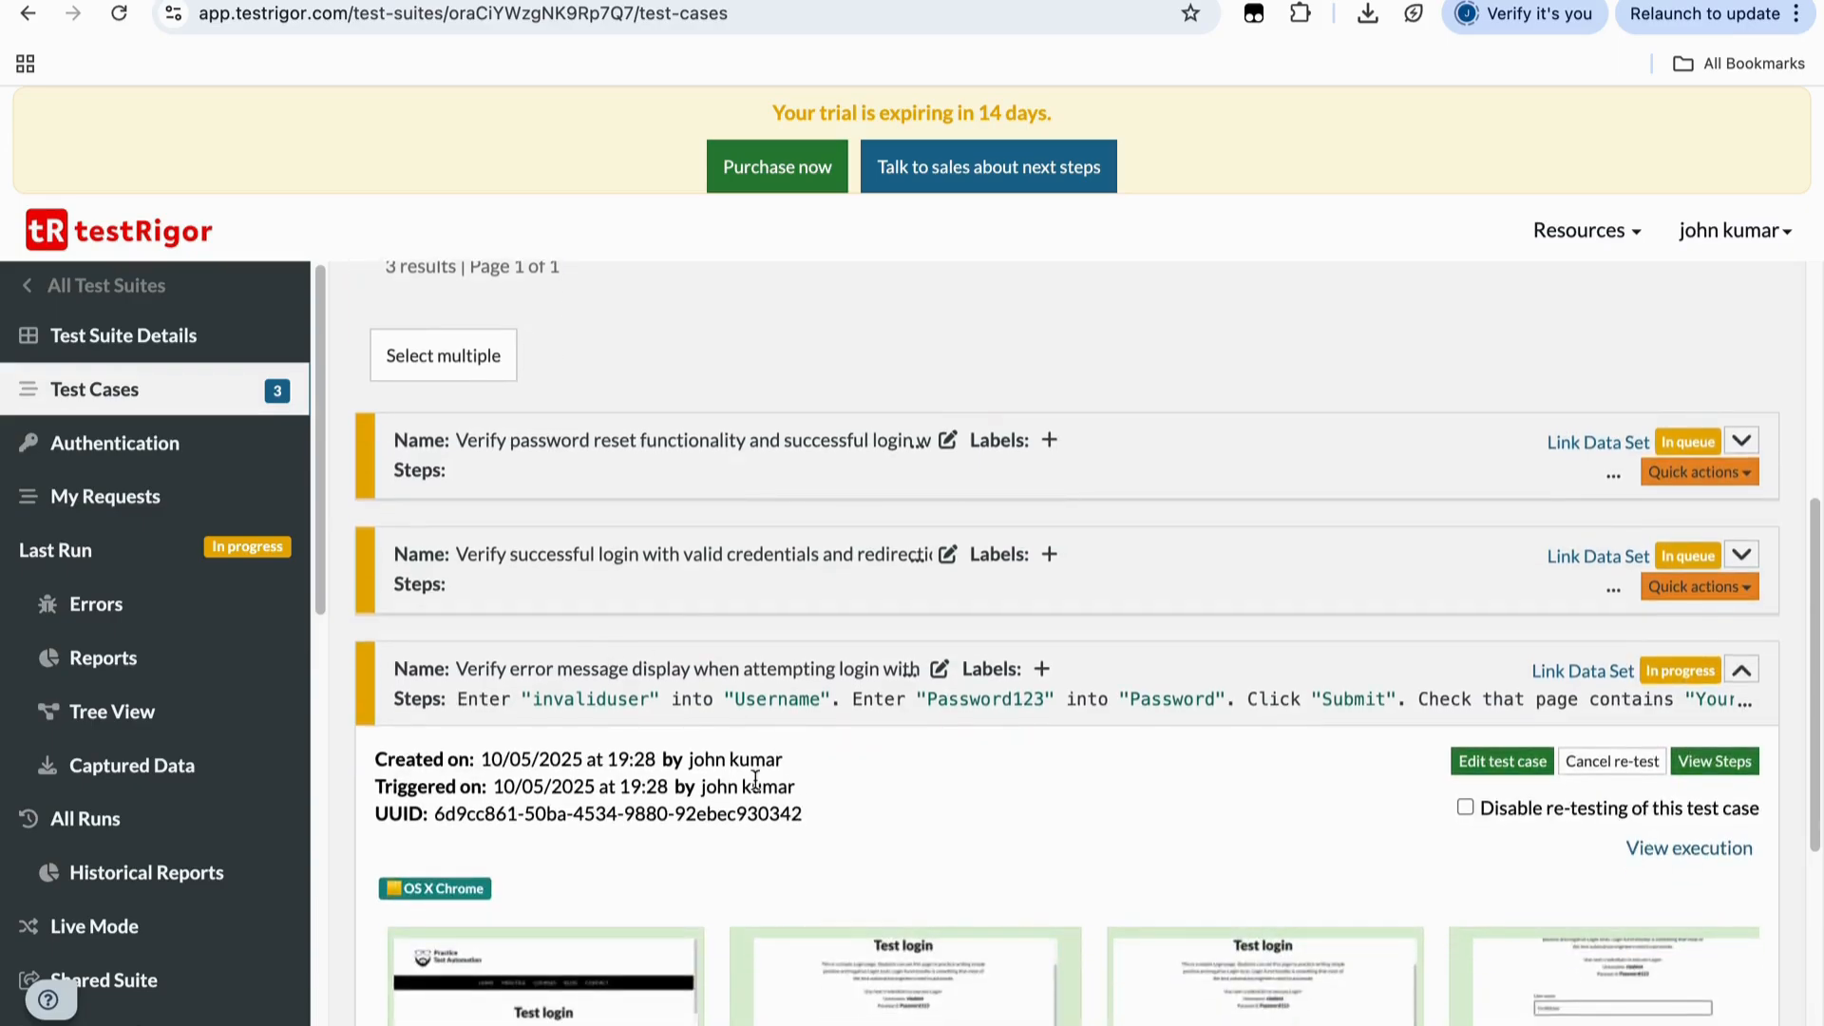
pyautogui.scroll(-2, 753, 793)
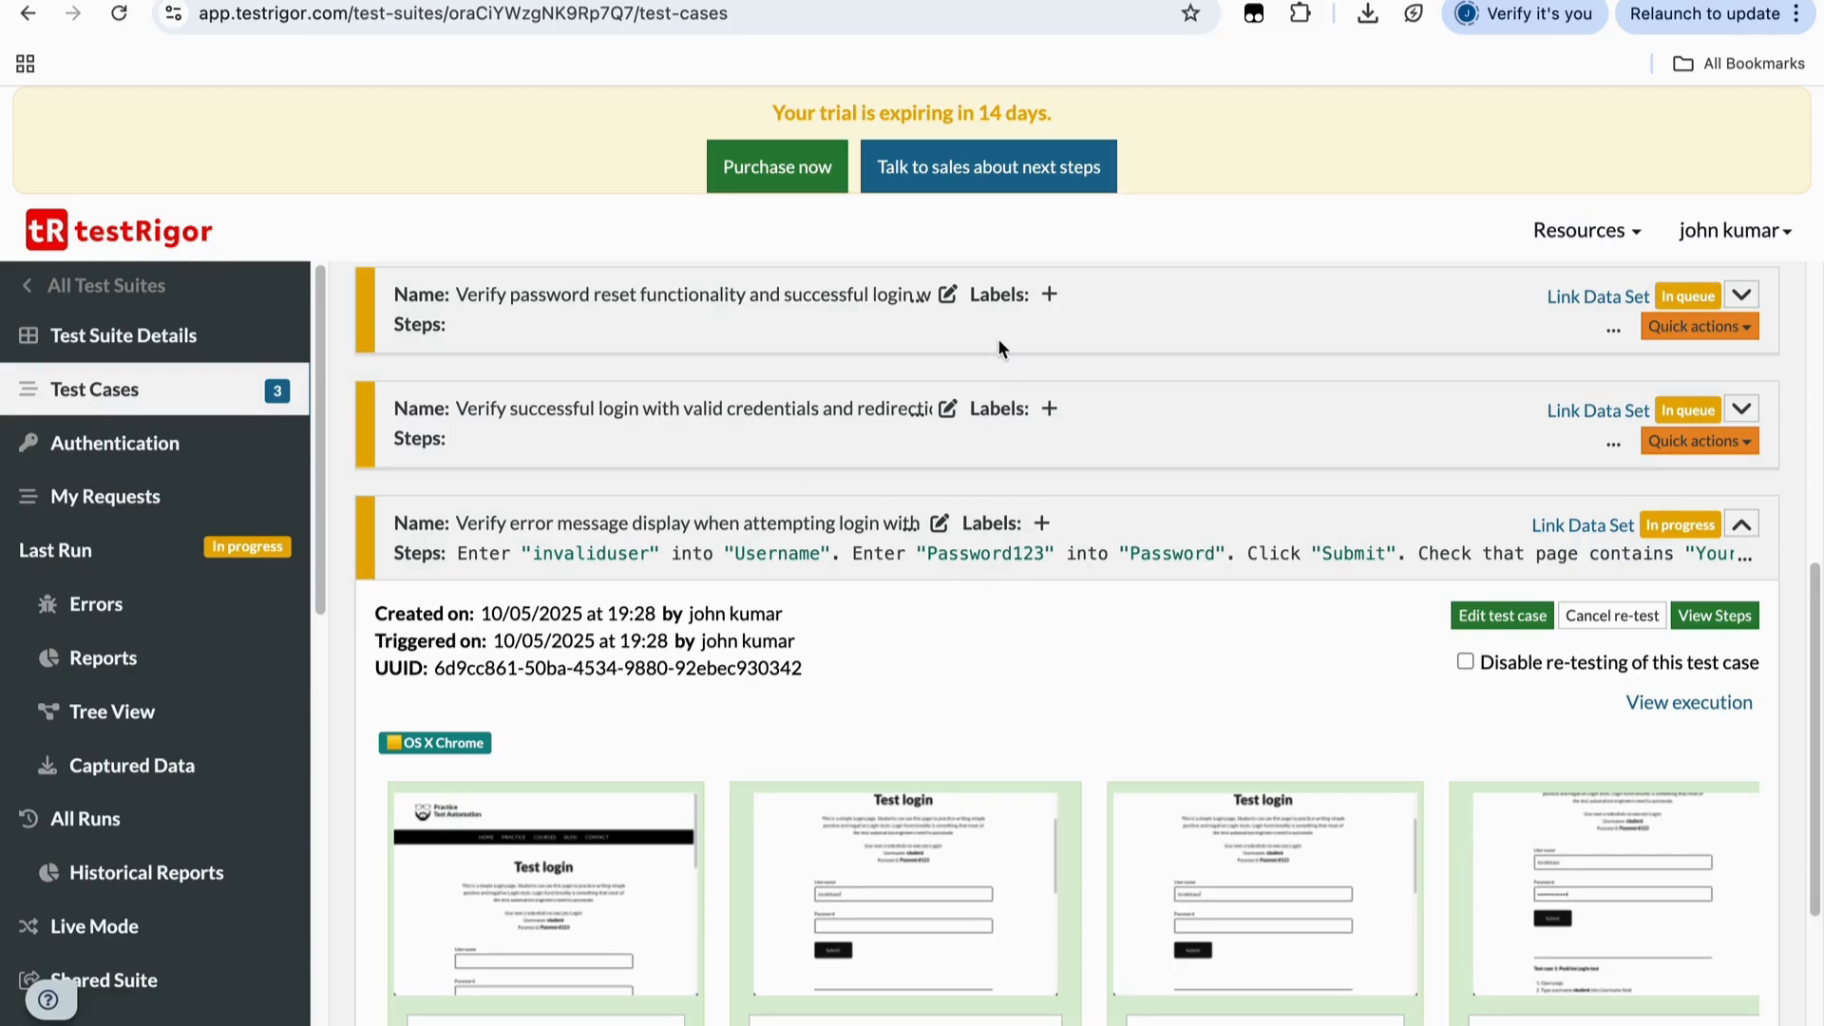
pyautogui.scroll(-5, 944, 551)
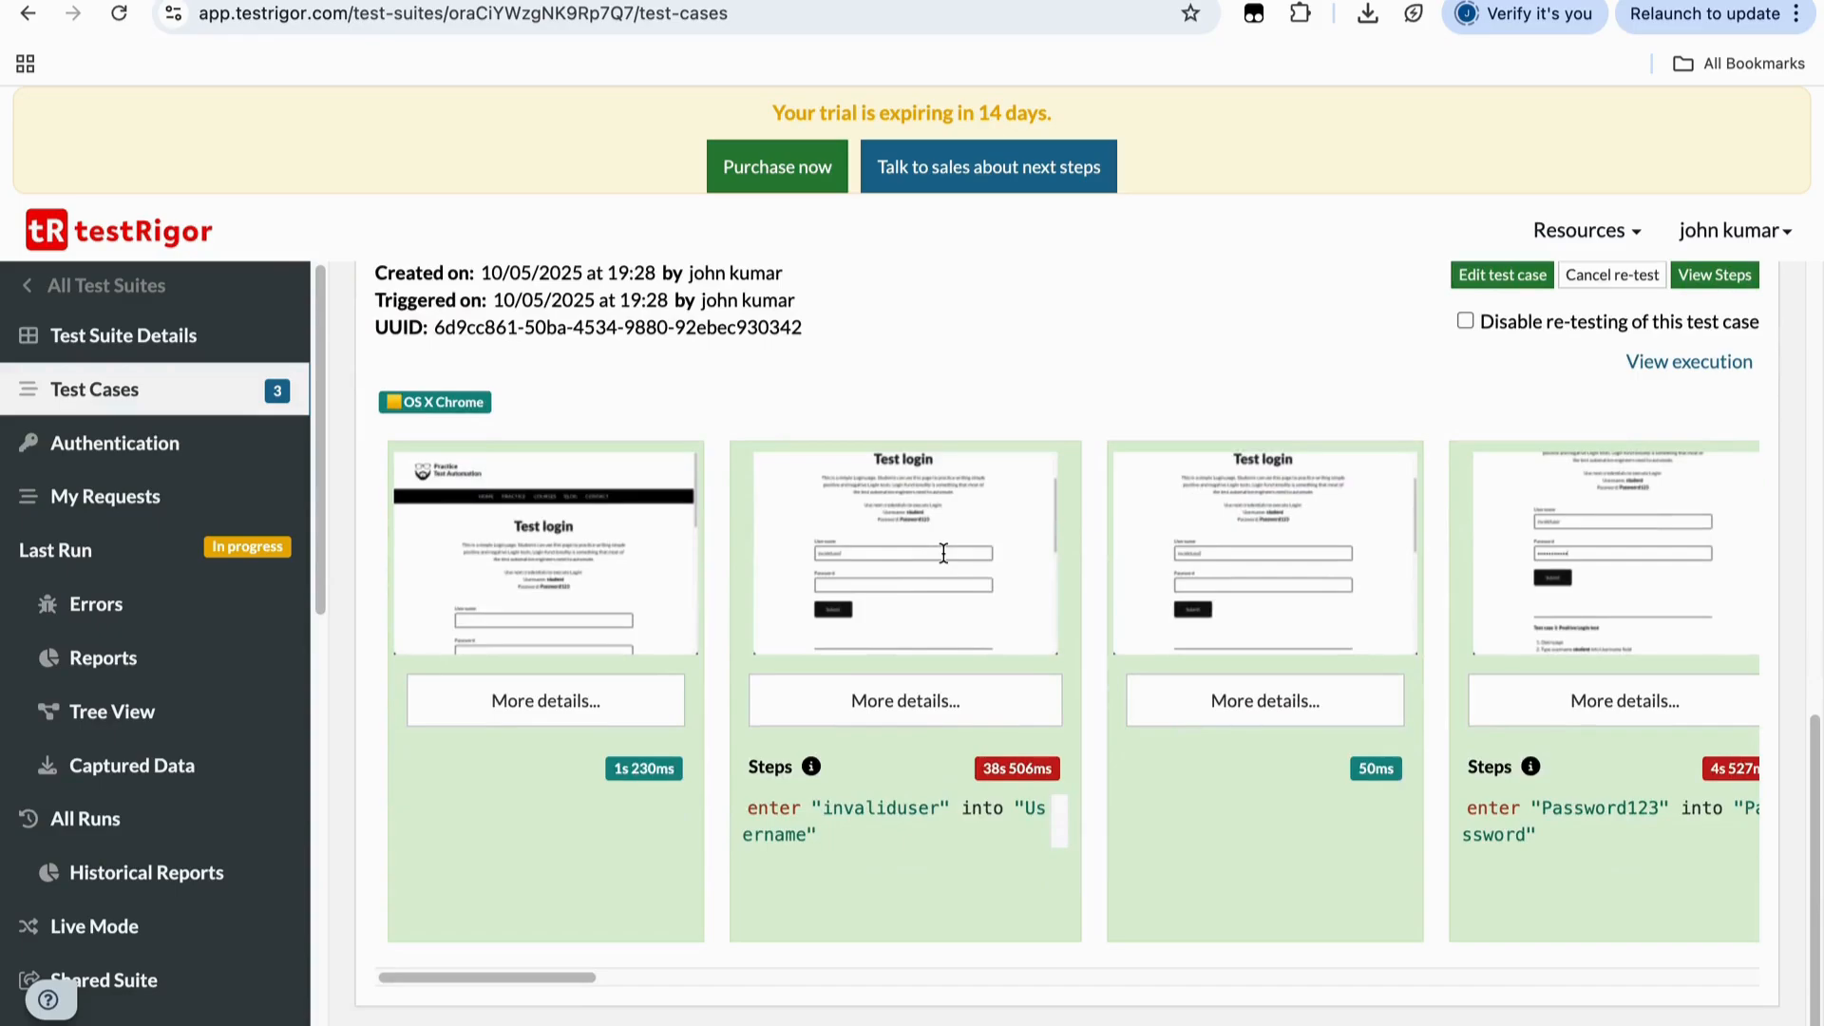
pyautogui.hscroll(5, 943, 553)
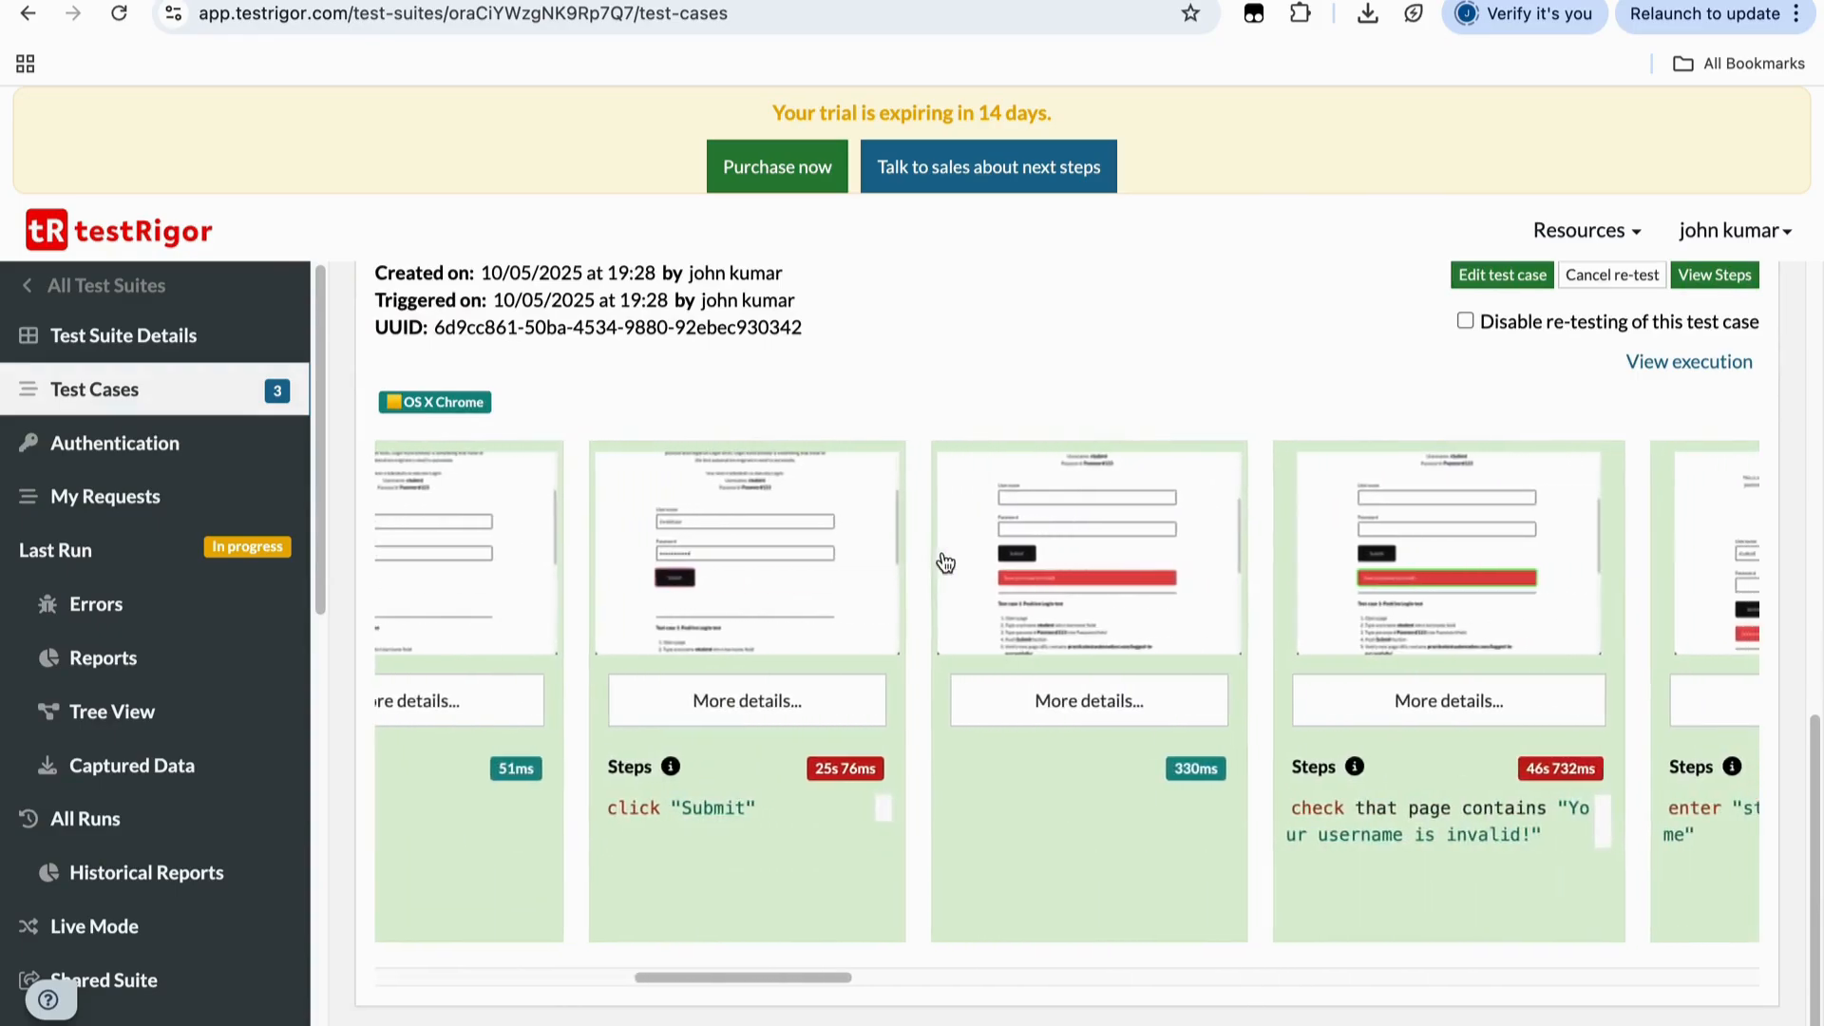
pyautogui.hscroll(8, 945, 563)
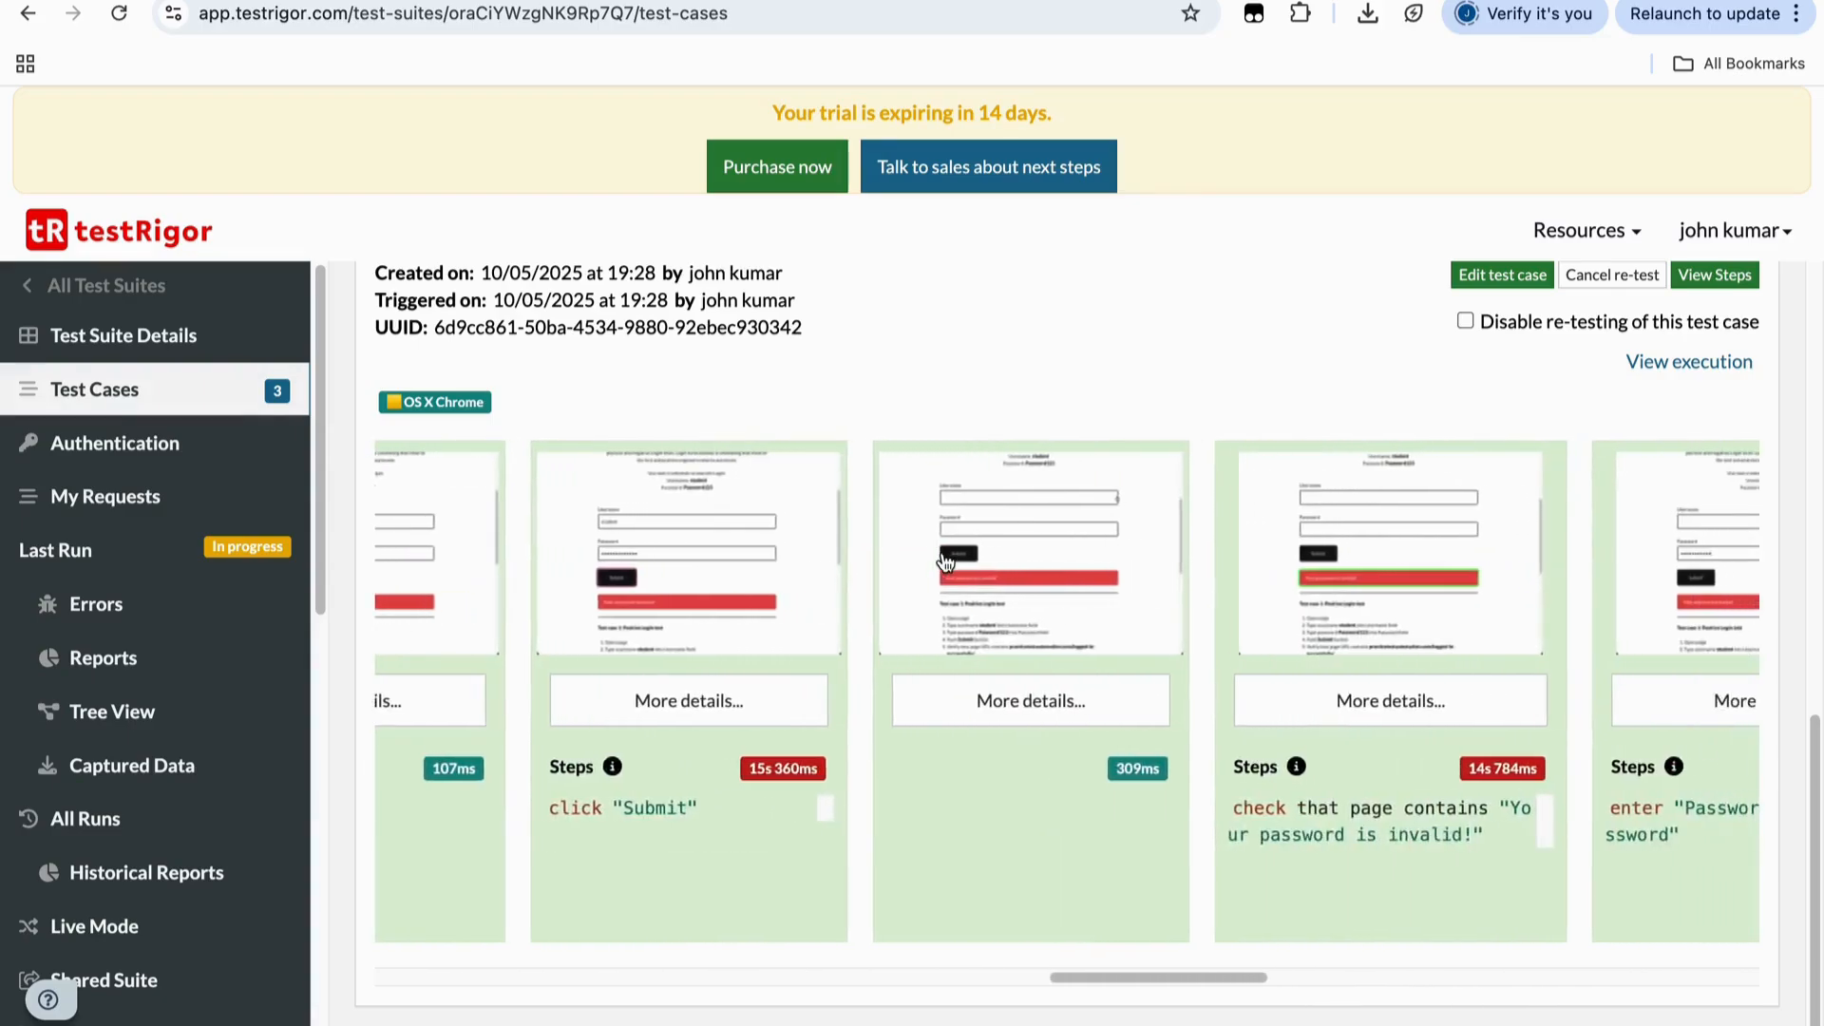
pyautogui.hscroll(9, 946, 562)
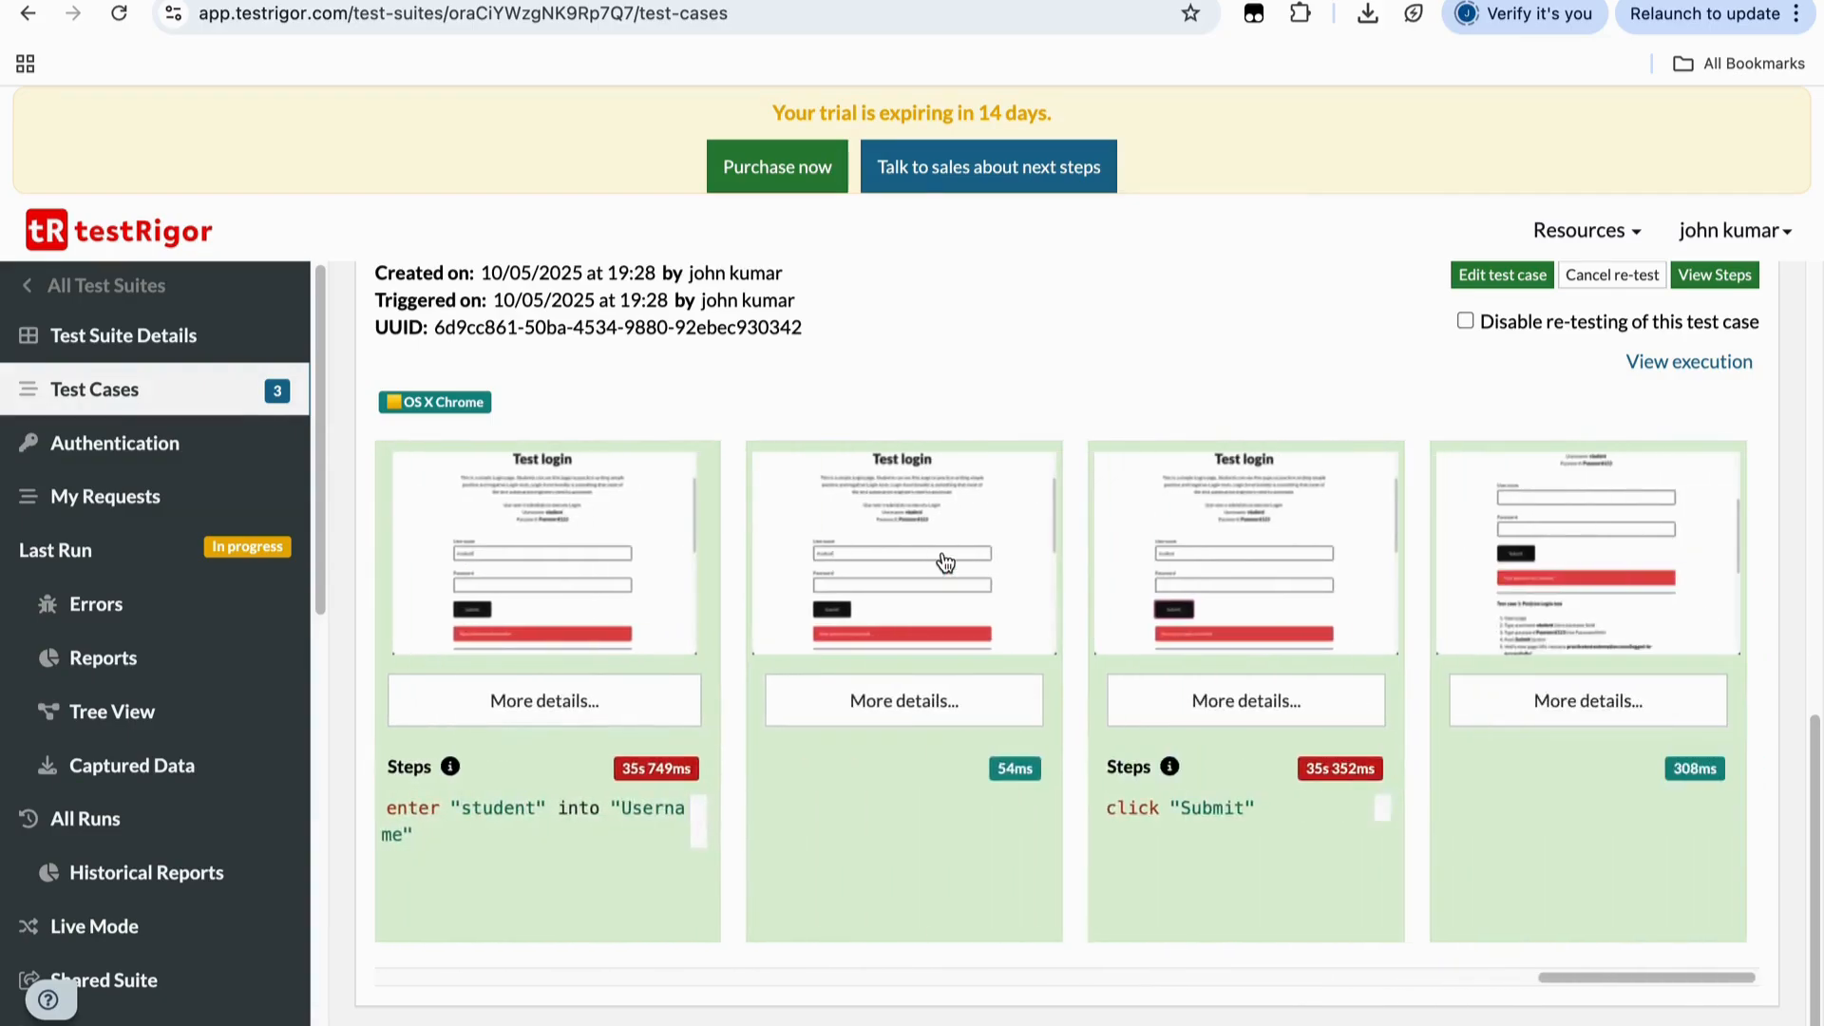
pyautogui.hscroll(-3, 946, 562)
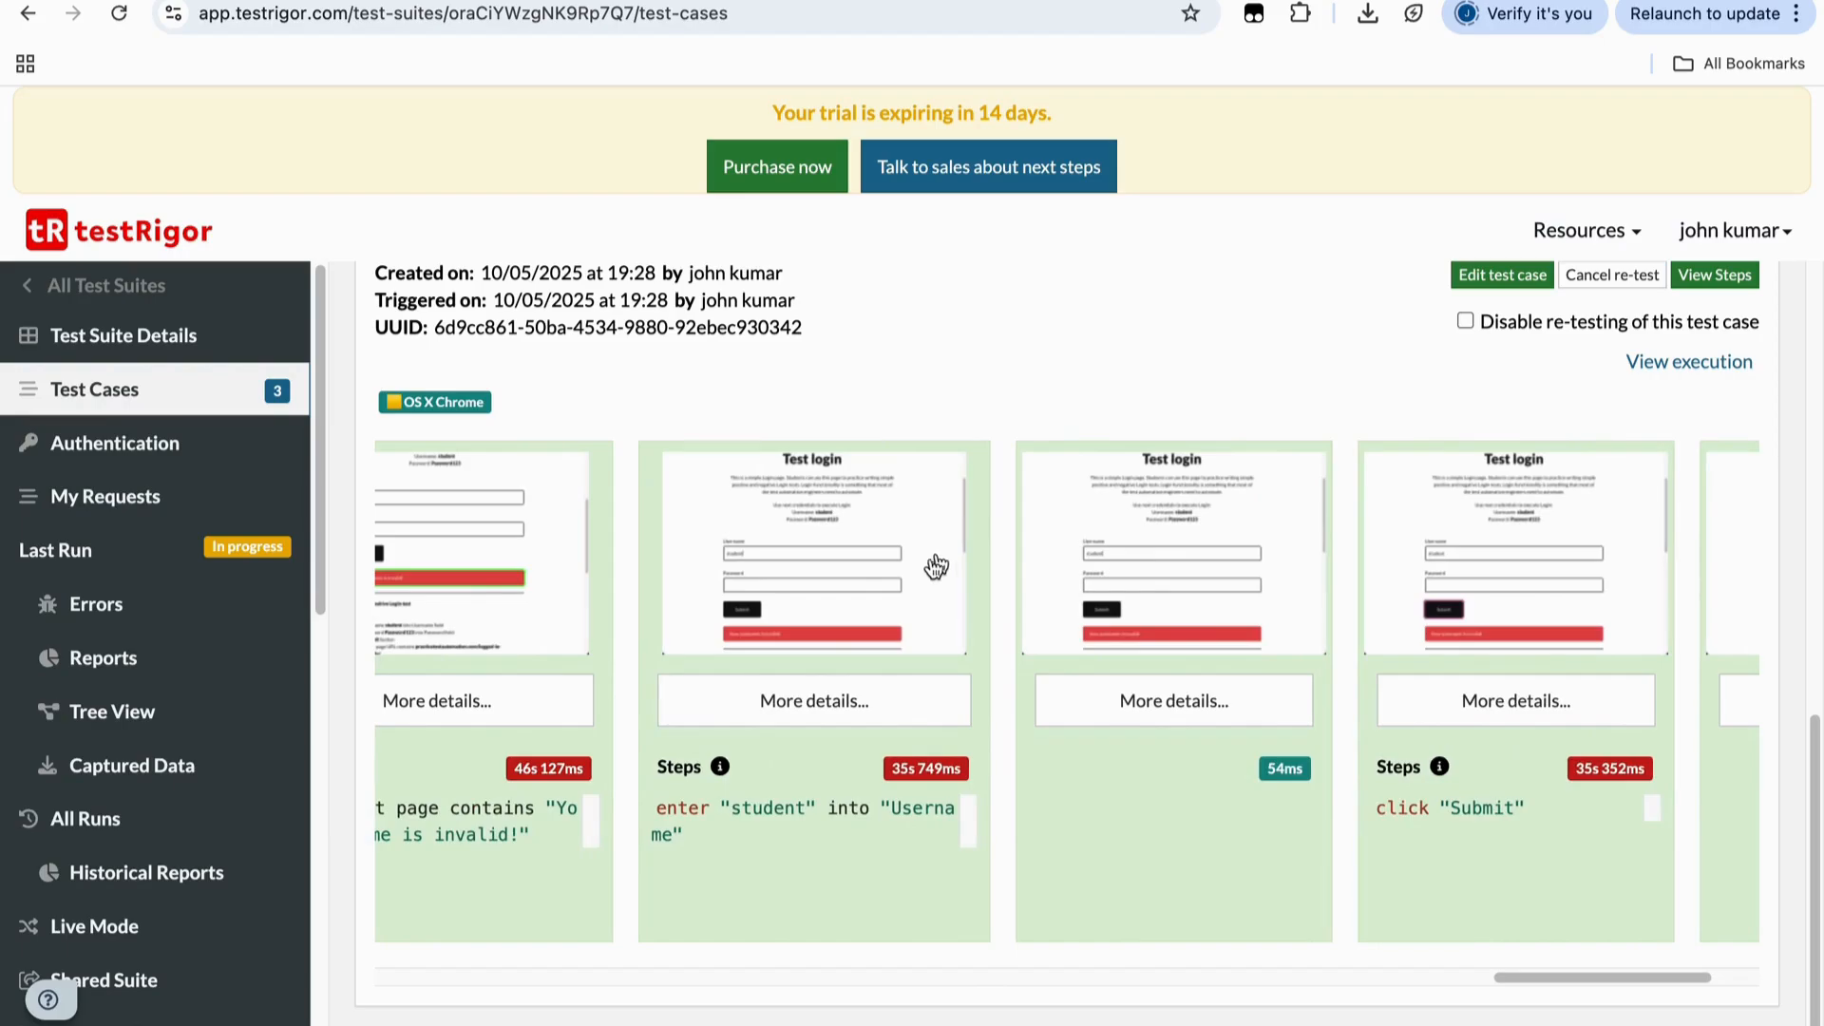
# View the full-size screenshots of the step entering "student" into Username, the no-action step after it and the last Submit step
pyautogui.click(864, 601)
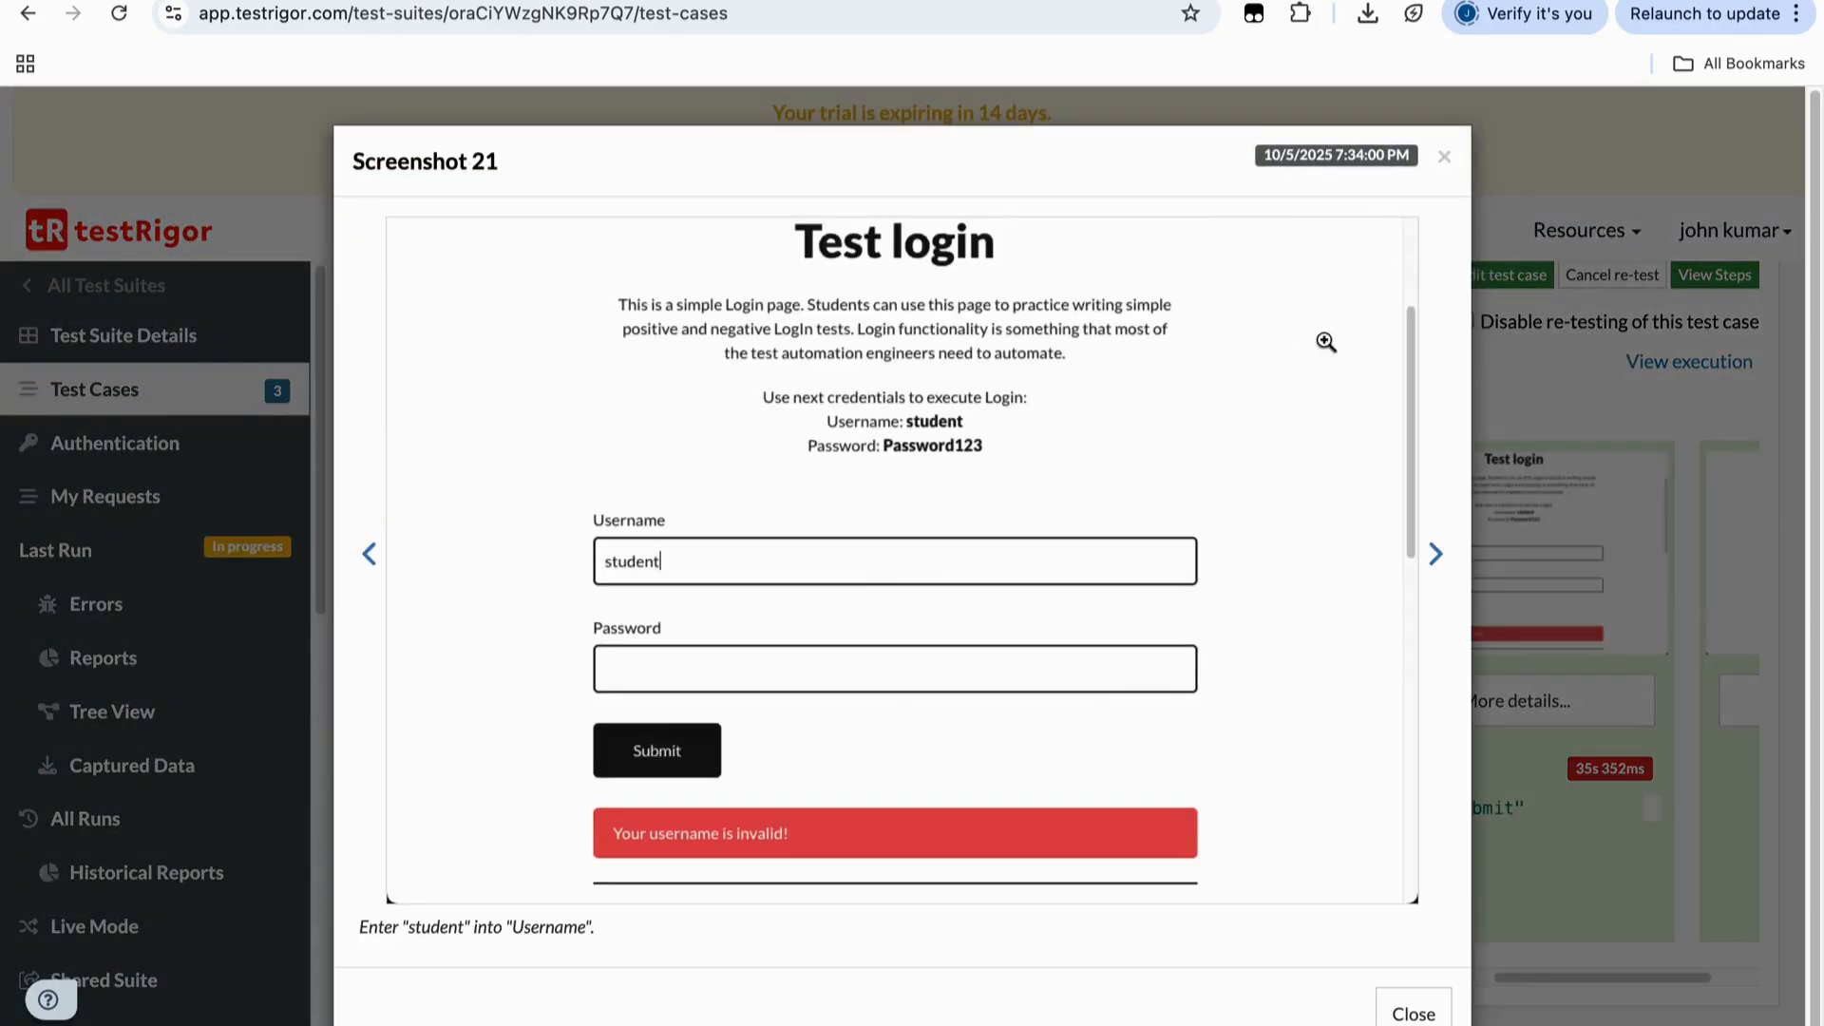
pyautogui.click(1443, 157)
pyautogui.click(1233, 655)
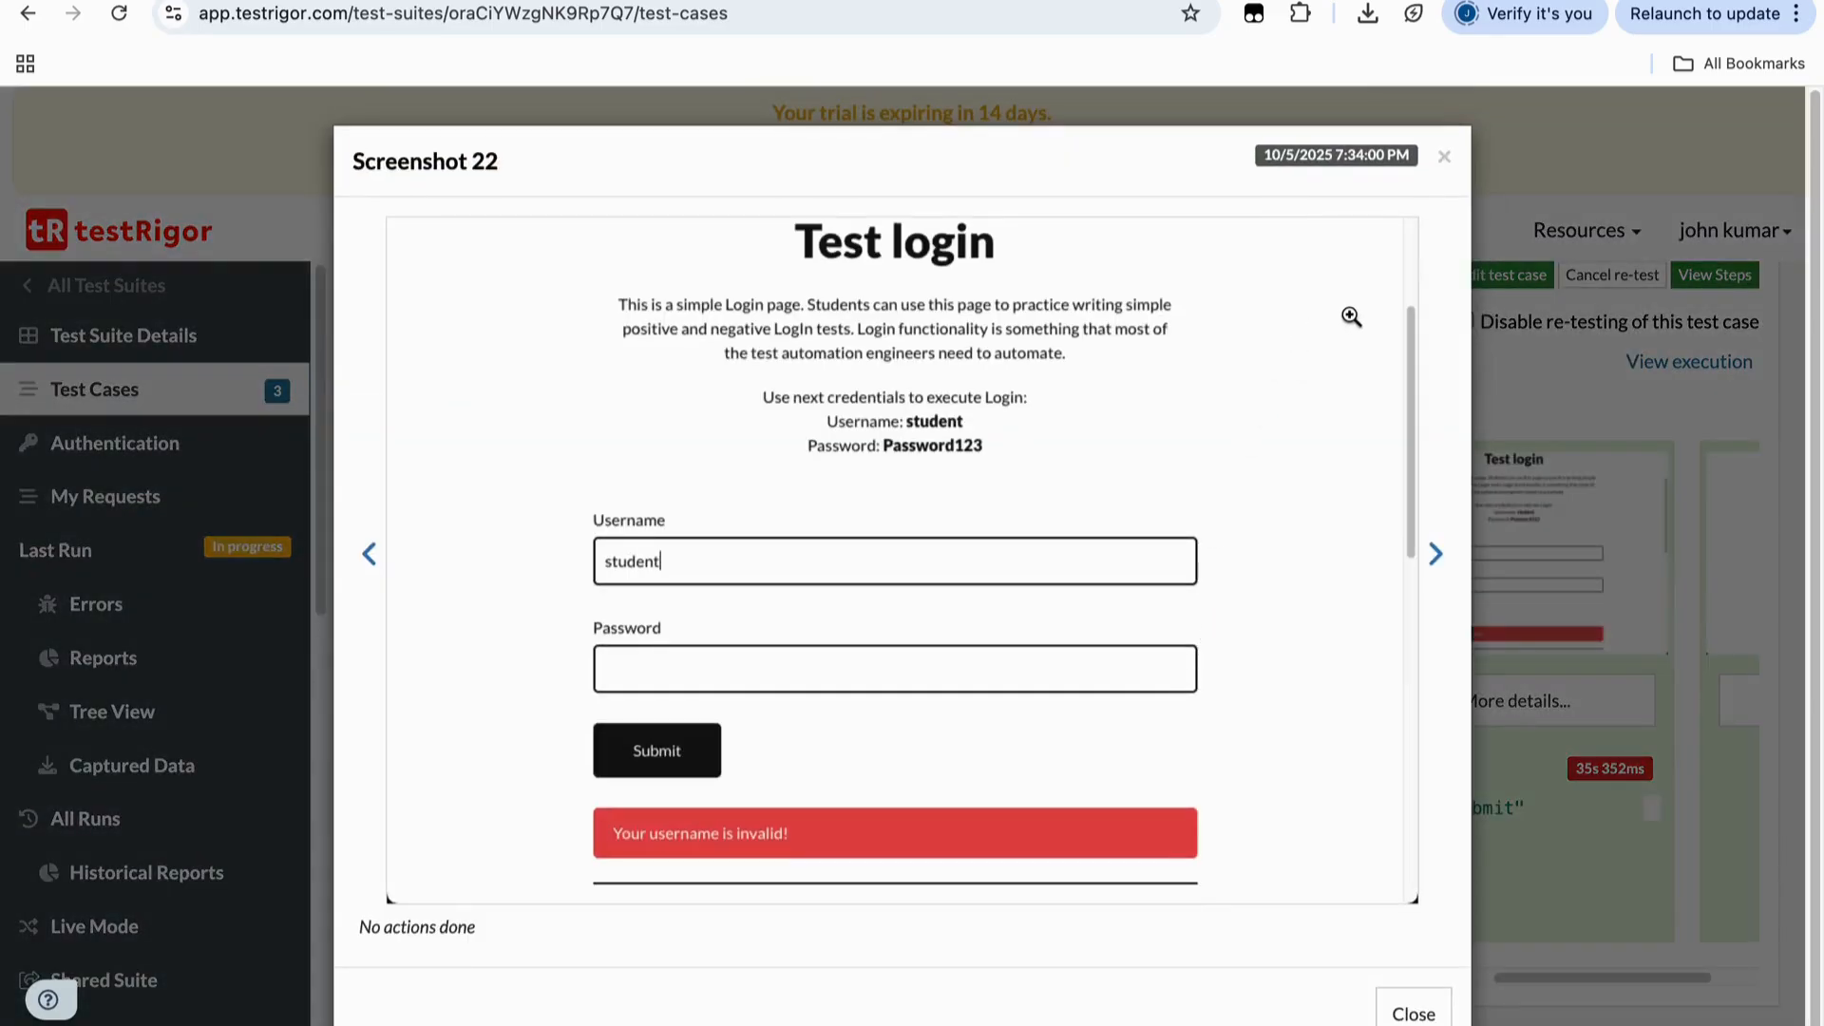
pyautogui.click(1443, 157)
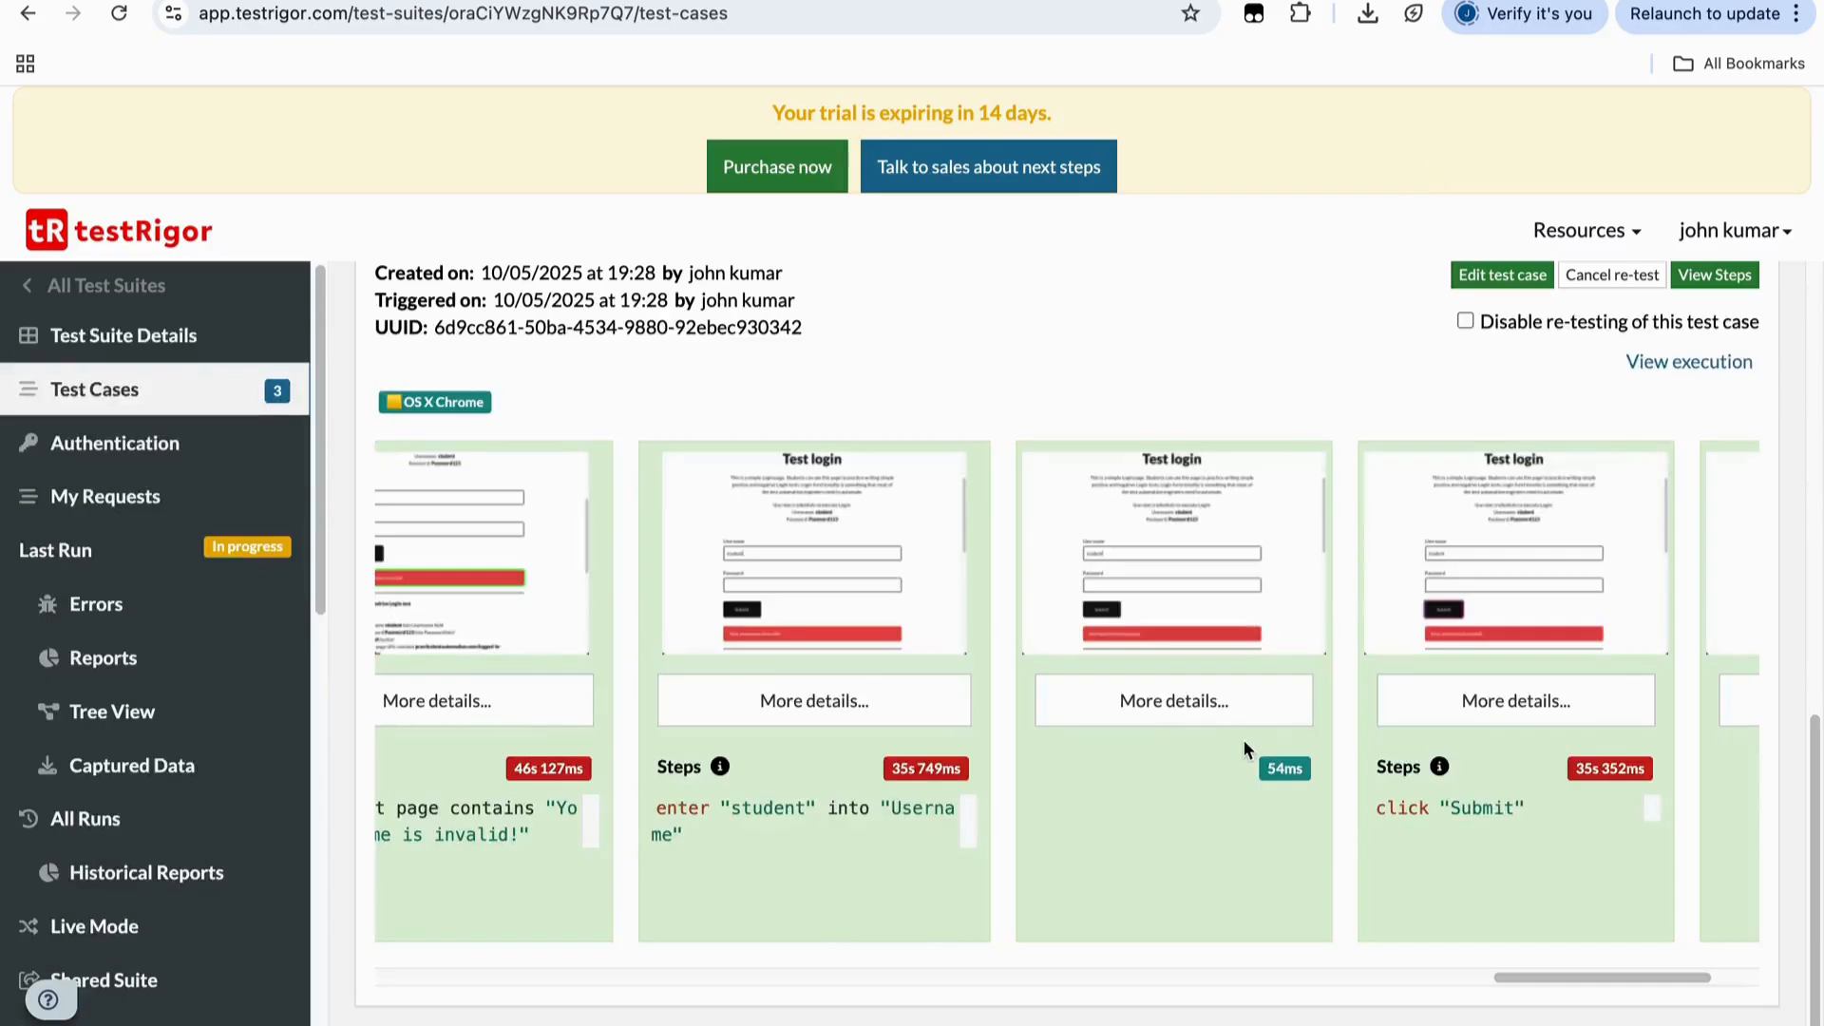
pyautogui.click(1250, 584)
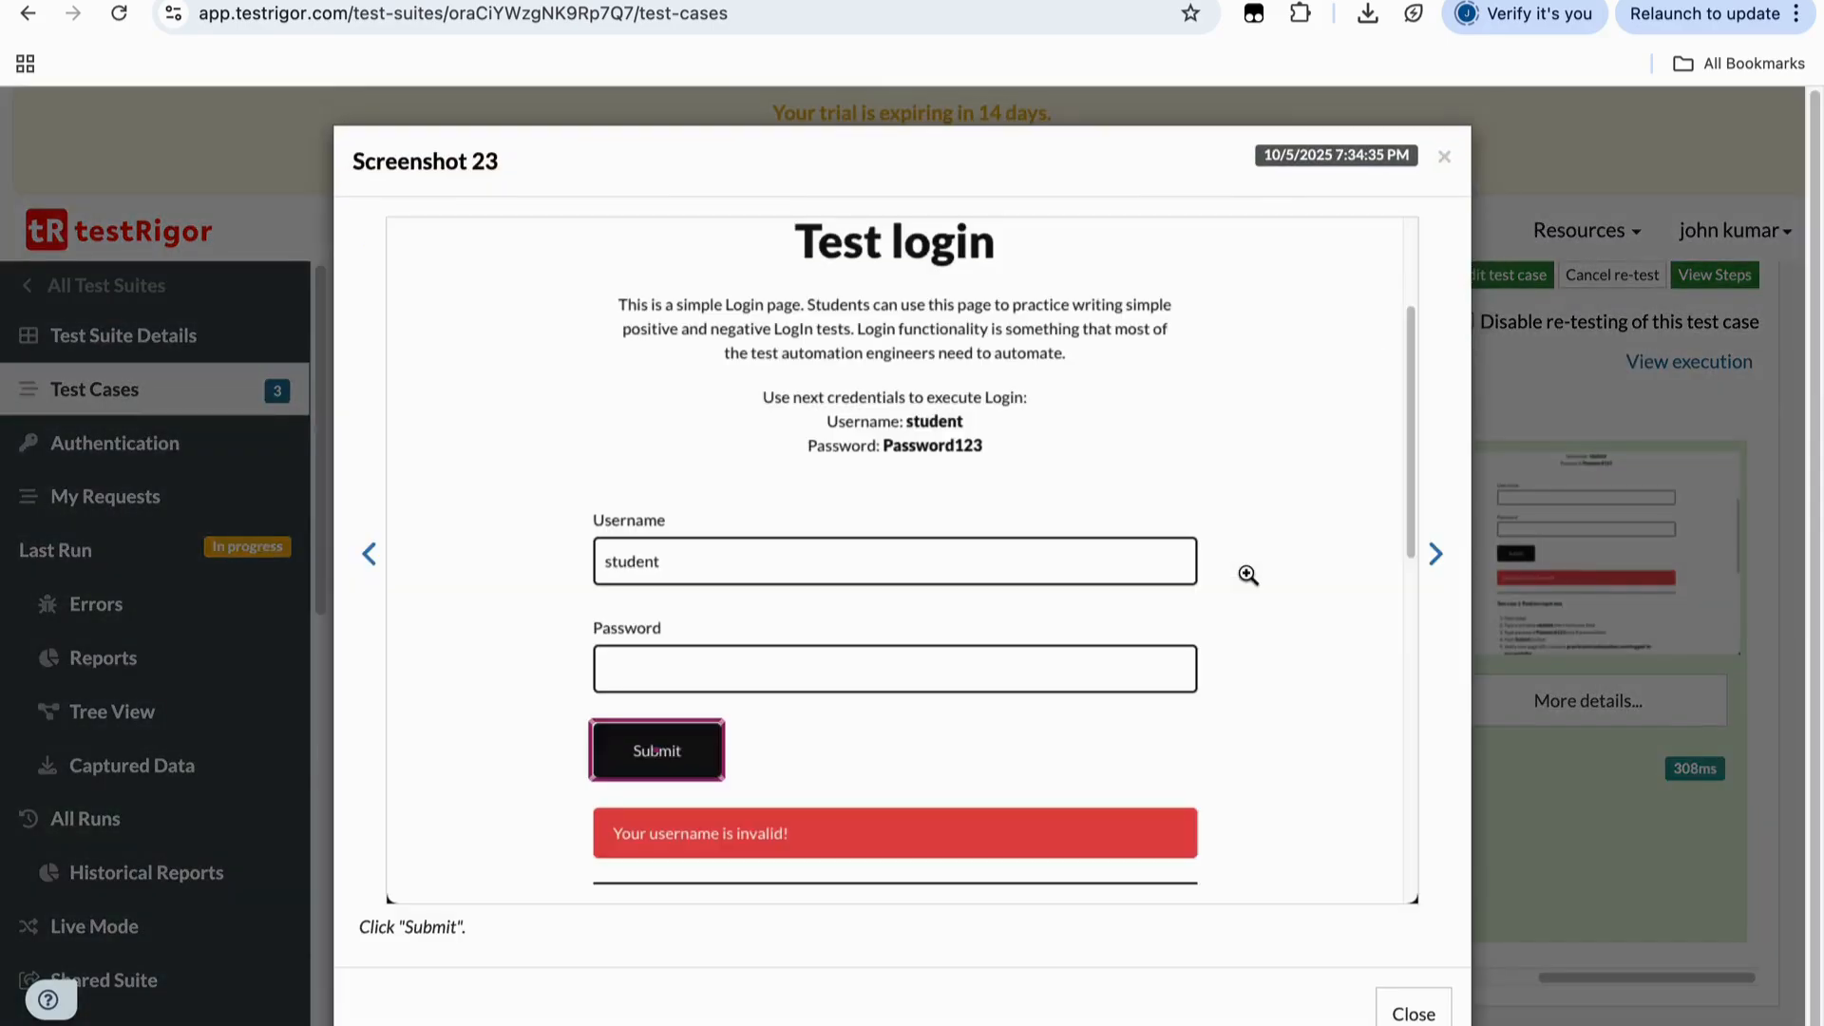
pyautogui.click(1444, 158)
# Go back to the first executed steps of the error message test case, then collapse its details
pyautogui.hscroll(-10, 1278, 690)
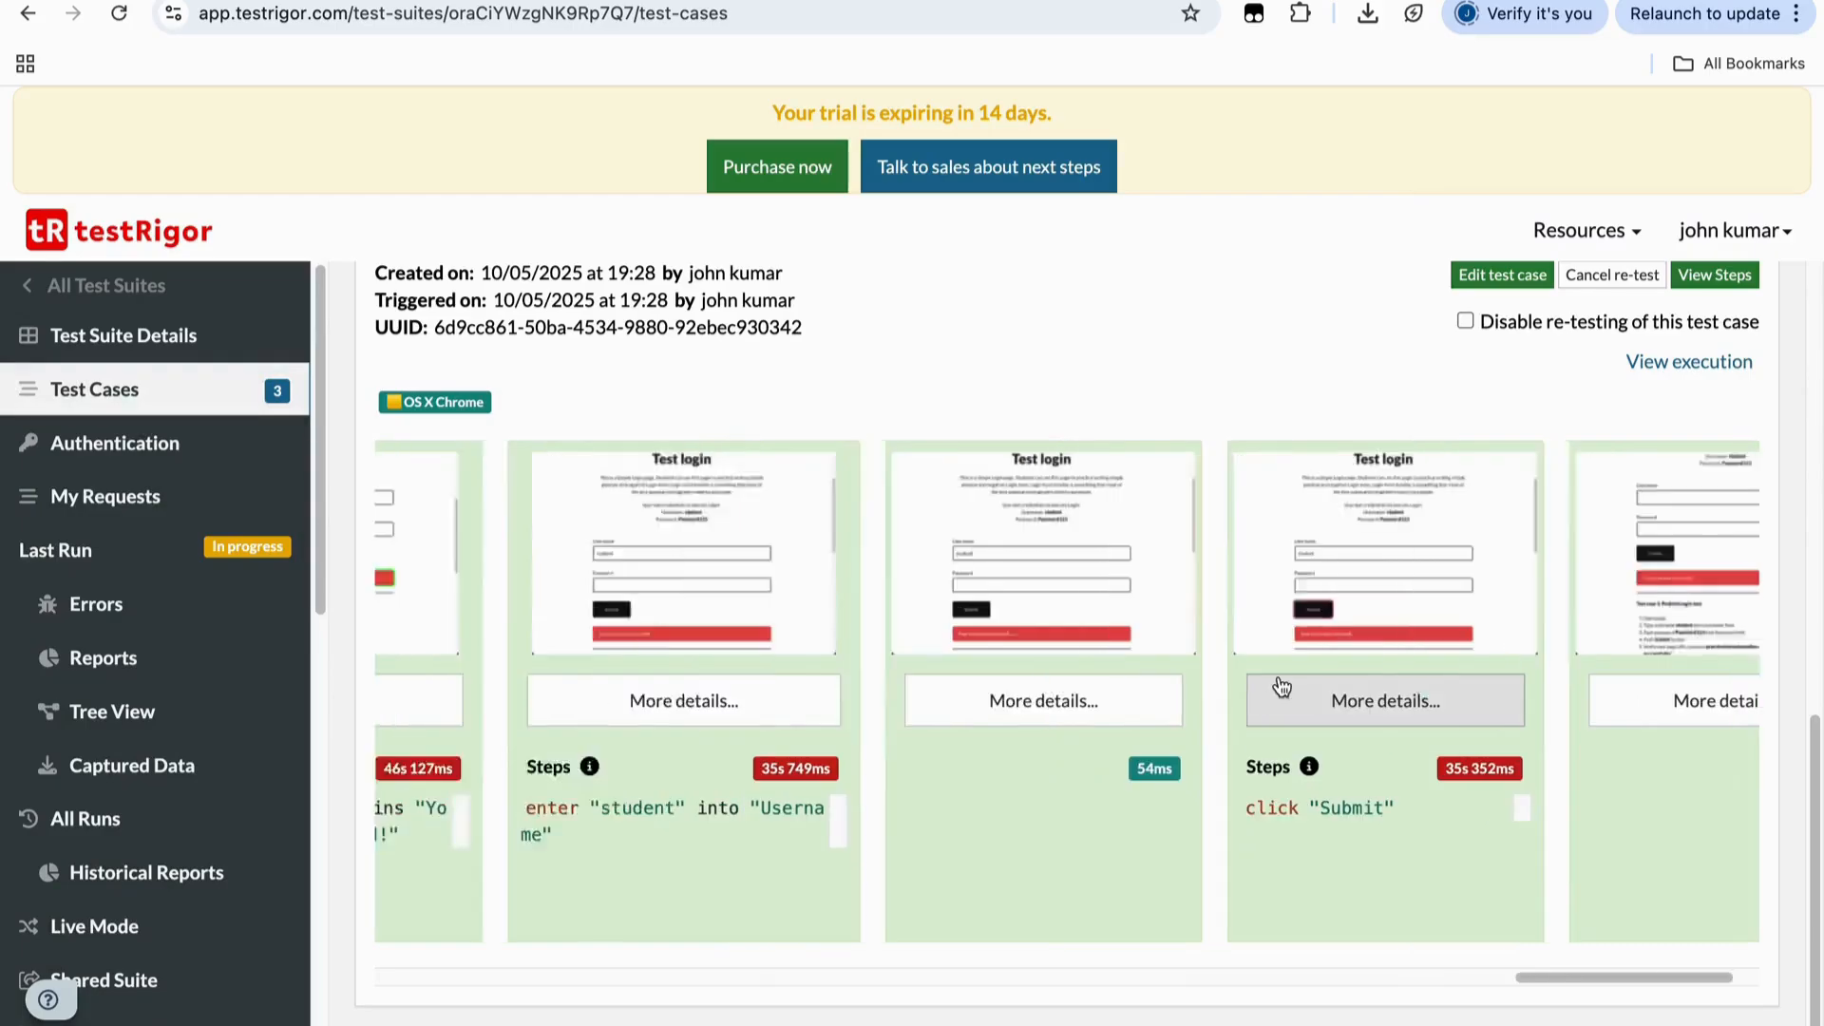
pyautogui.hscroll(-10, 880, 668)
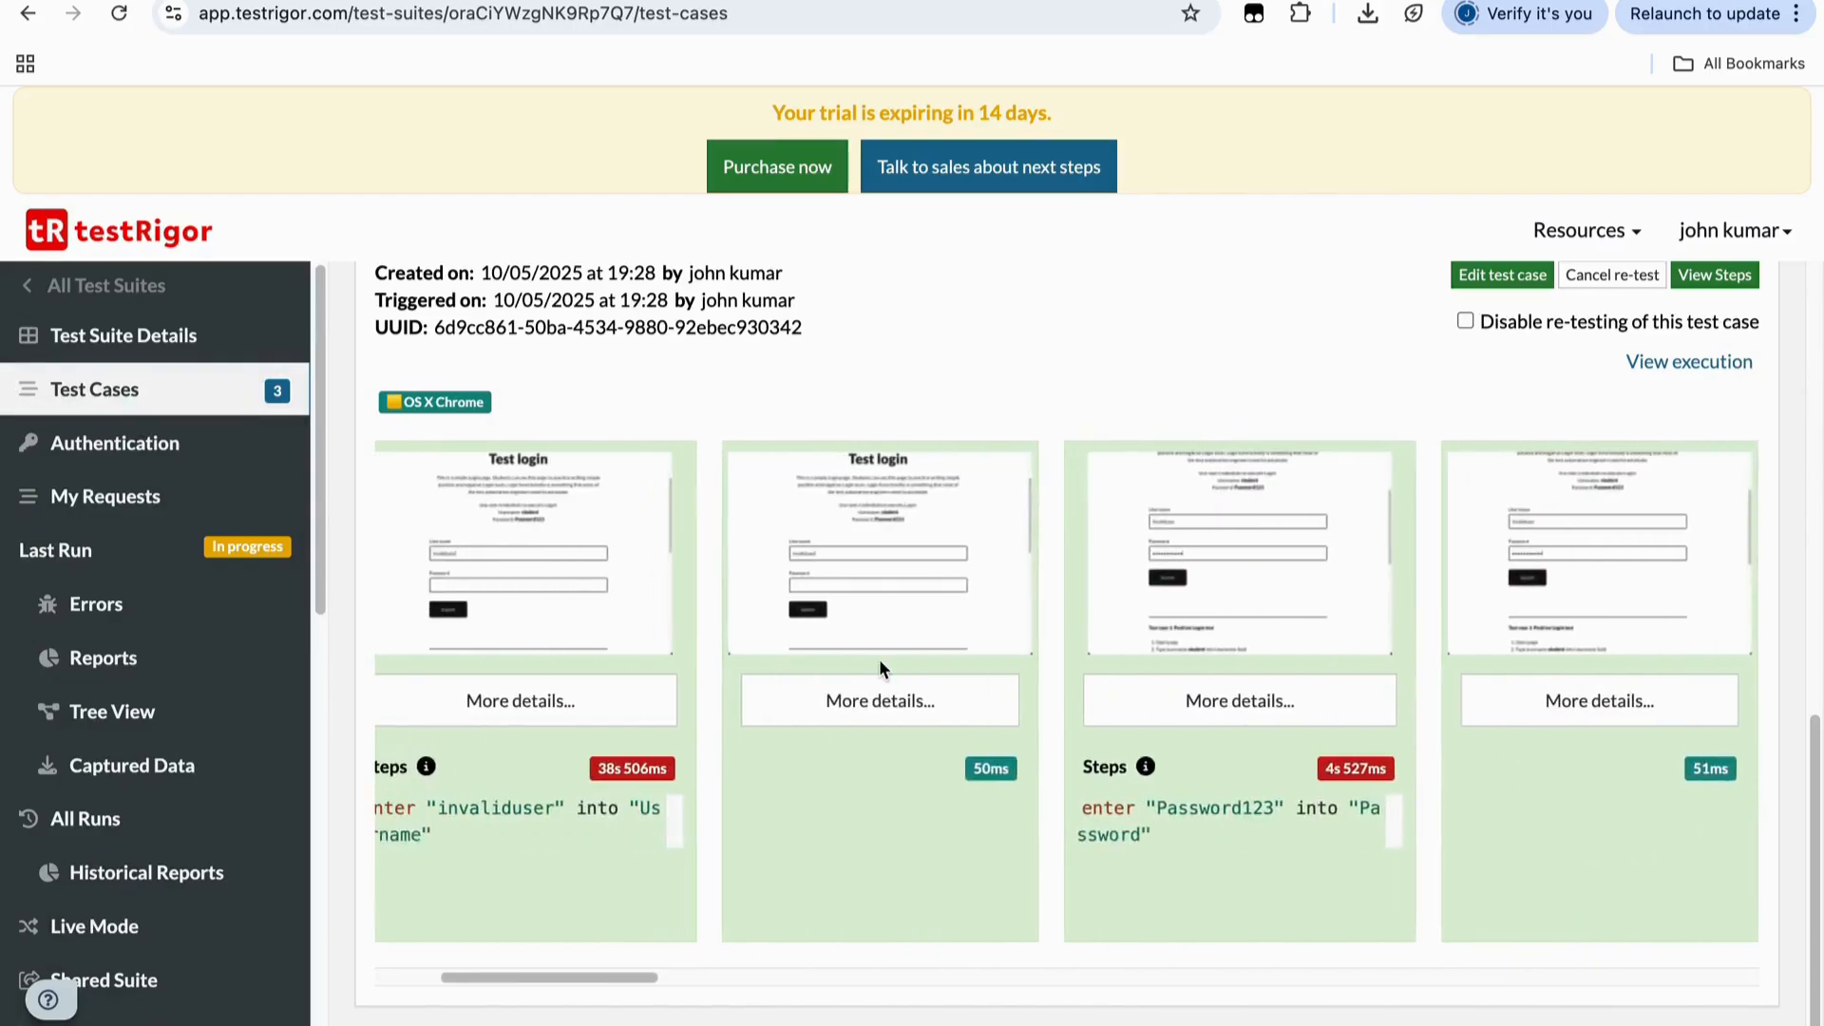
pyautogui.scroll(8, 880, 668)
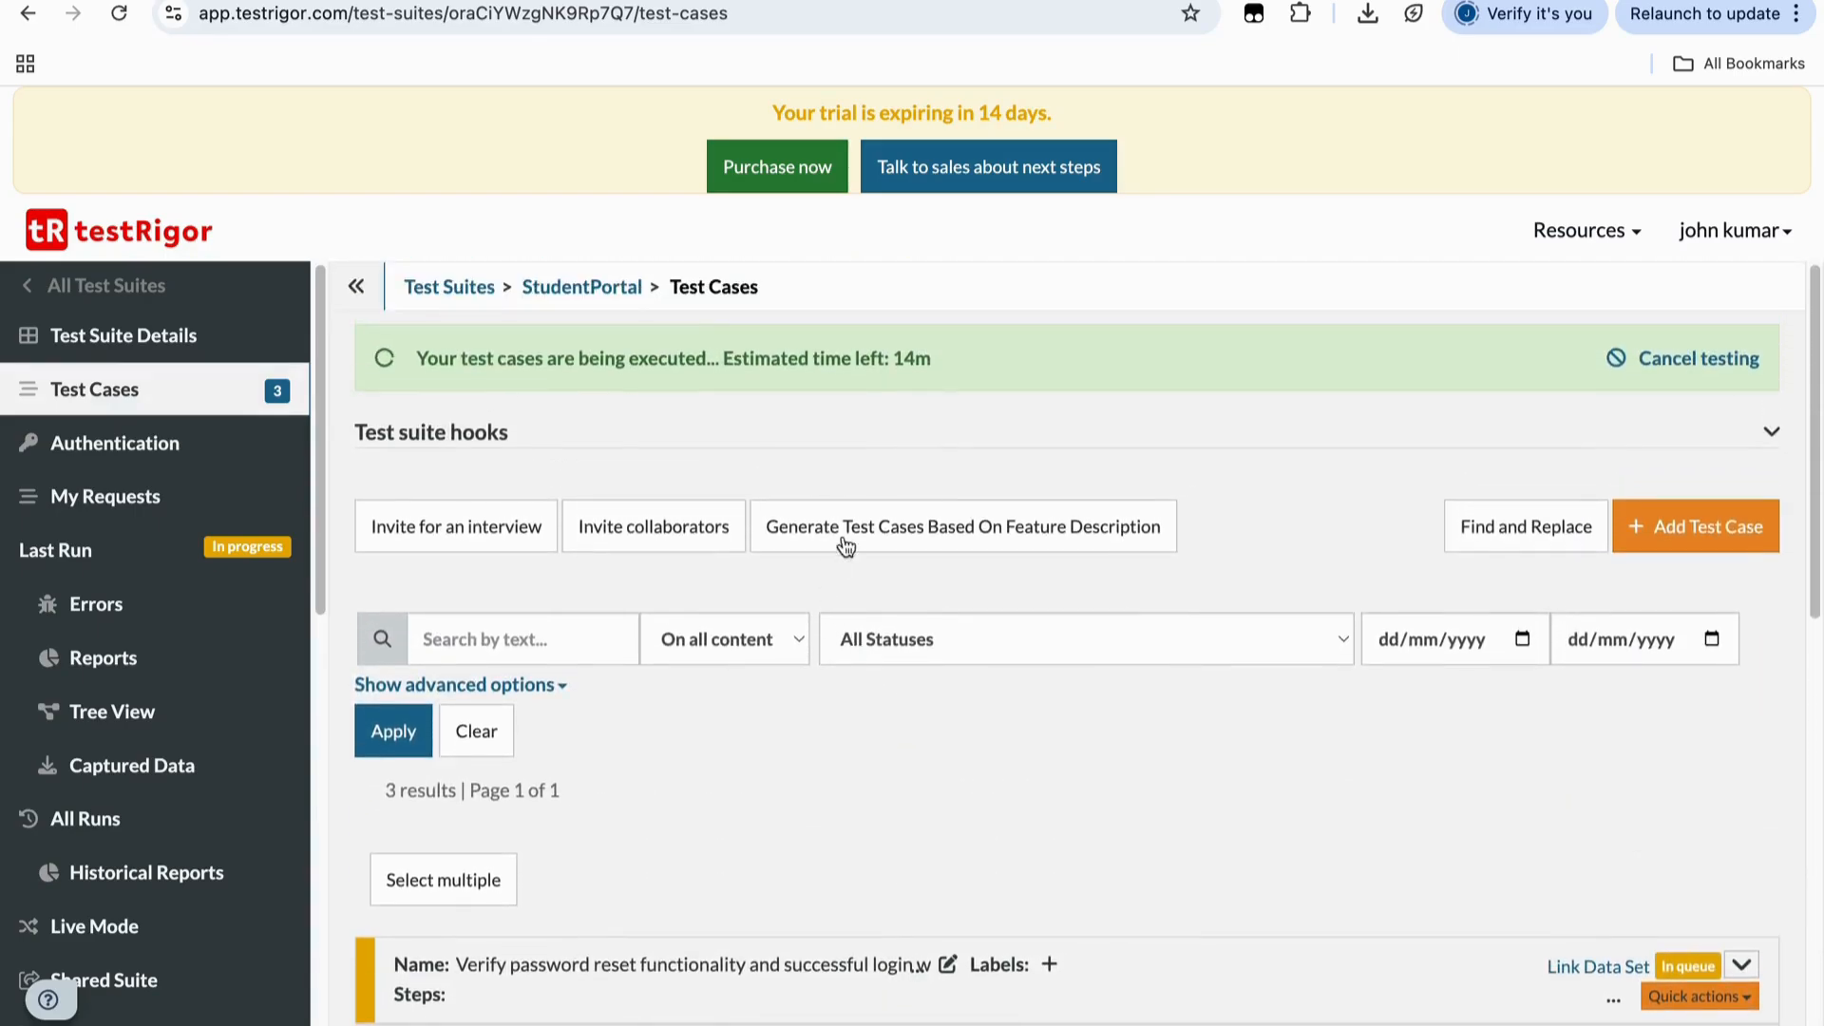
pyautogui.scroll(-5, 899, 784)
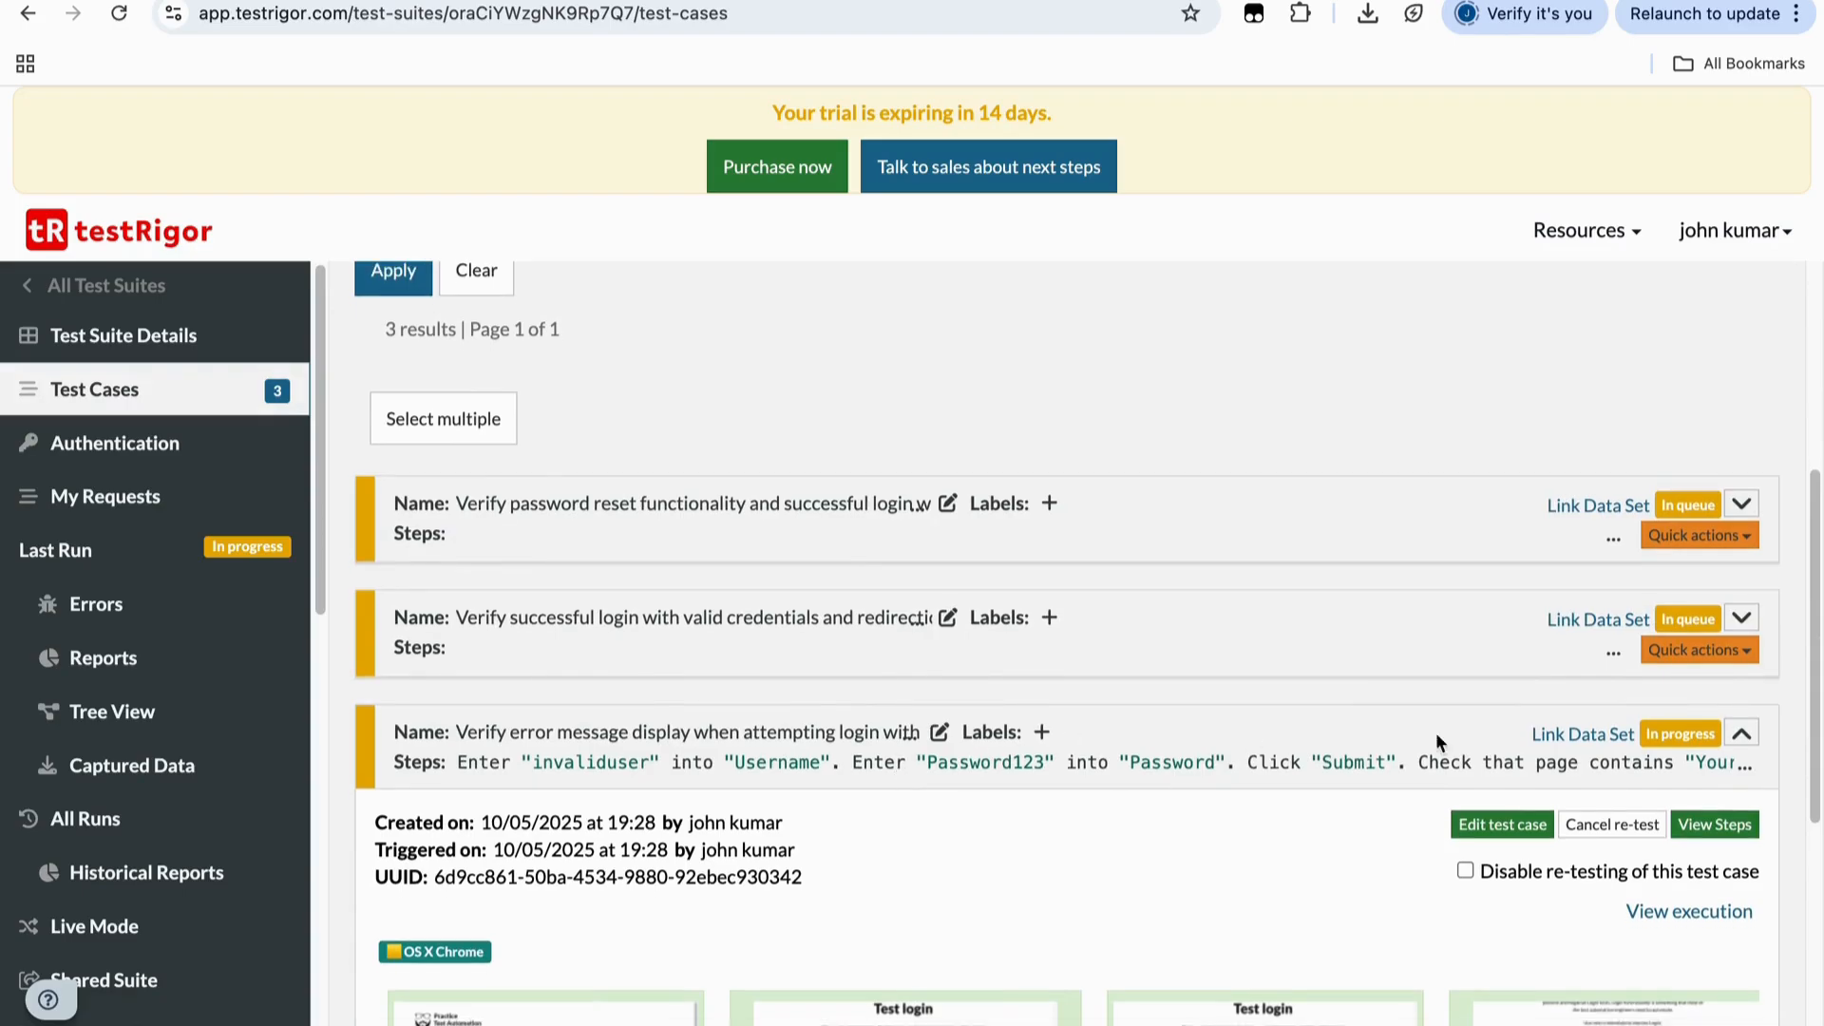
pyautogui.click(1742, 734)
# Check the estimated time left for the StudentPortal execution and the status of each test case
pyautogui.scroll(3, 1299, 750)
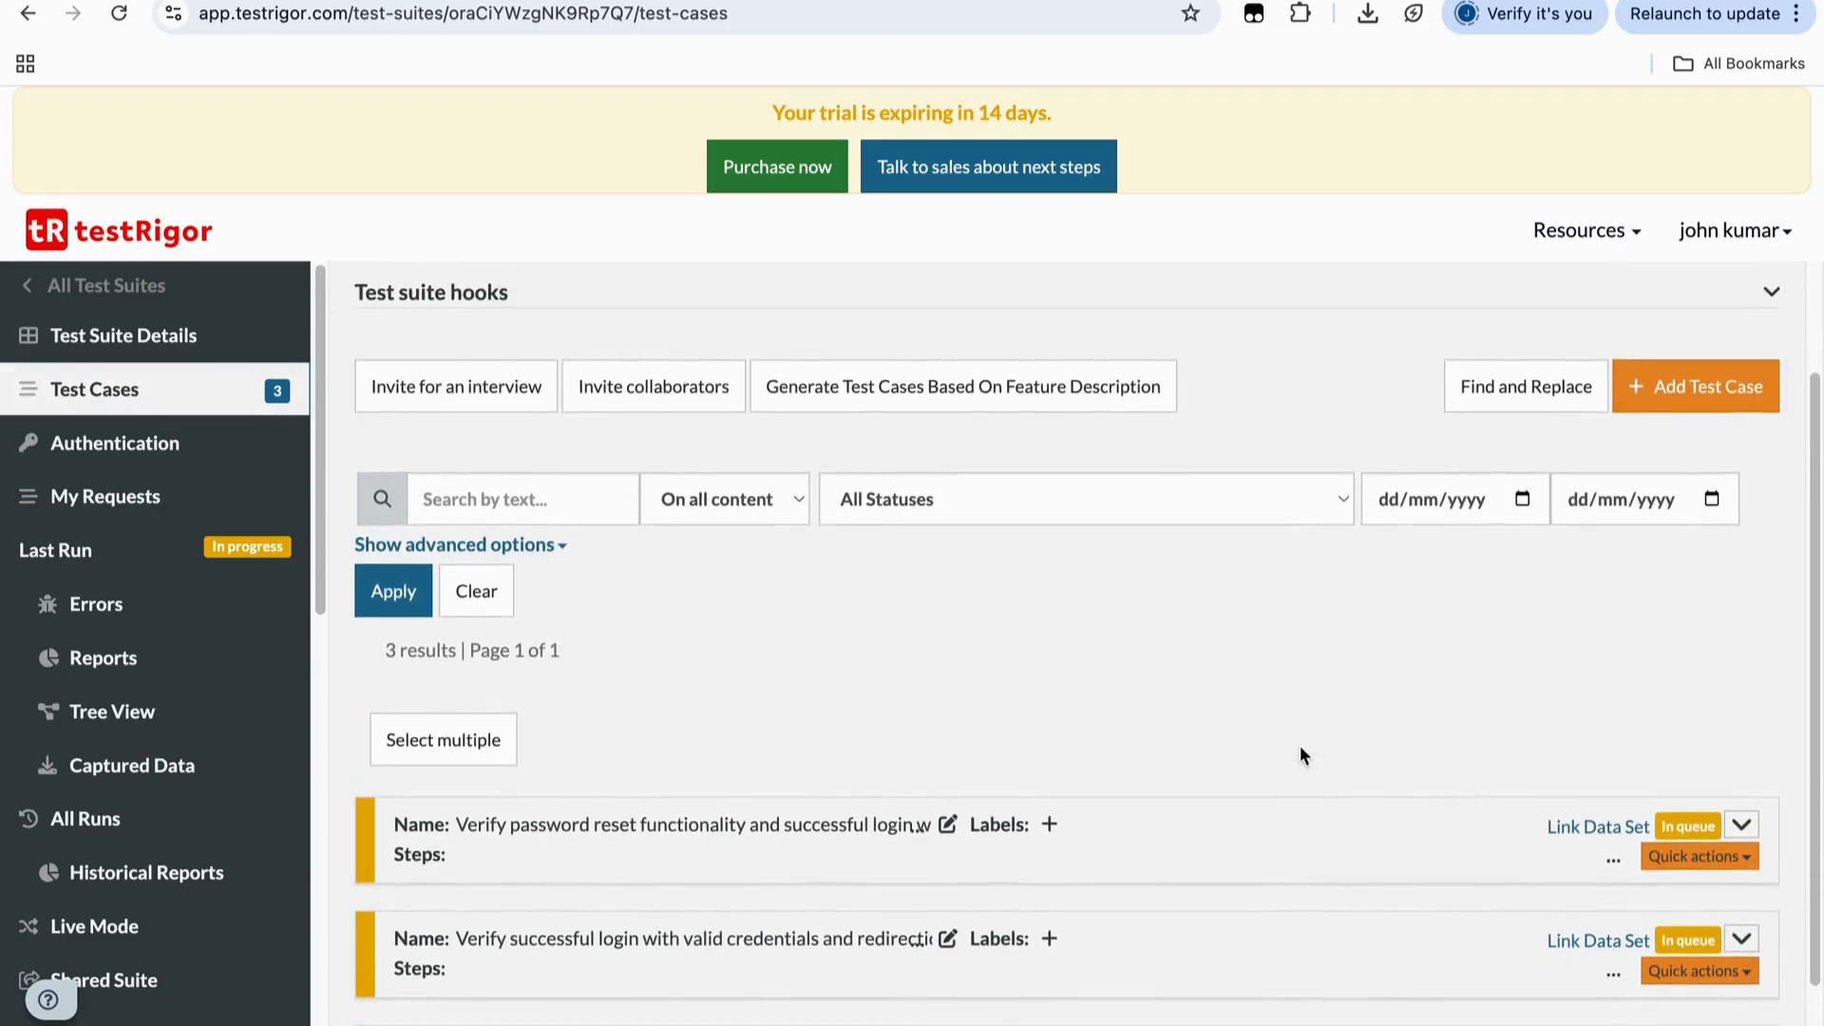
pyautogui.scroll(3, 1300, 755)
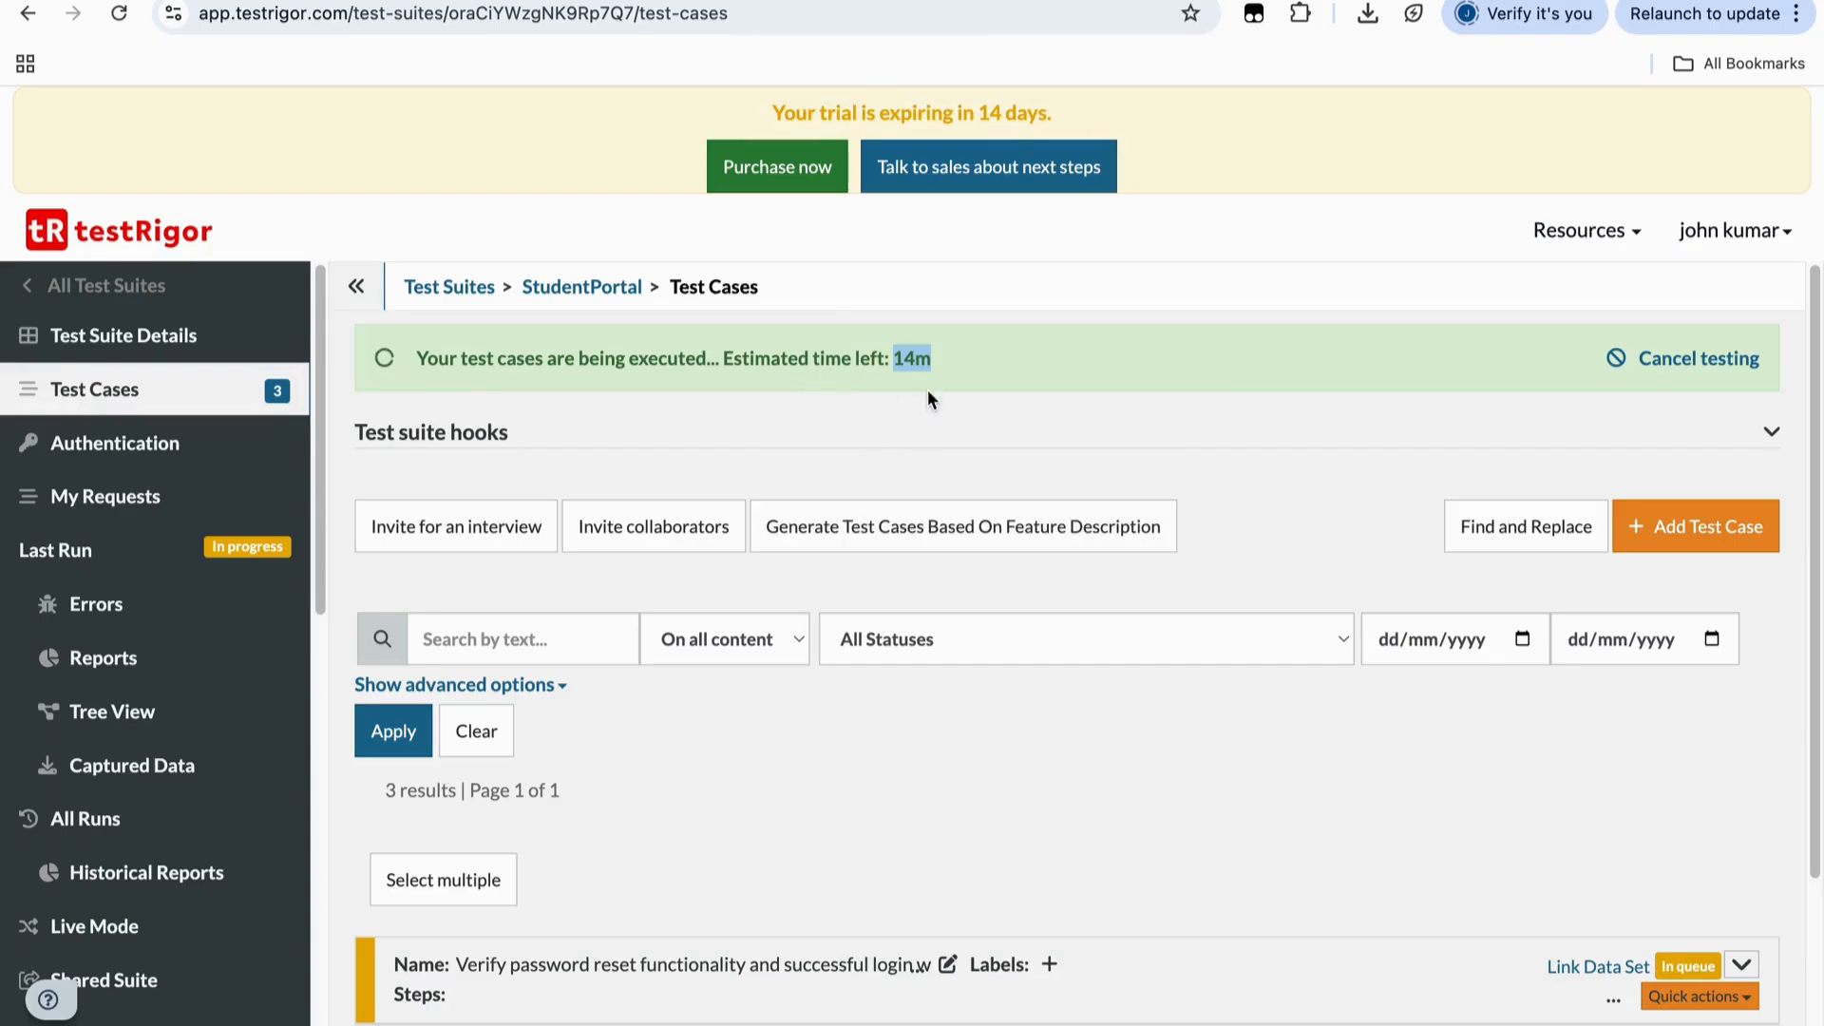
pyautogui.scroll(-2, 906, 442)
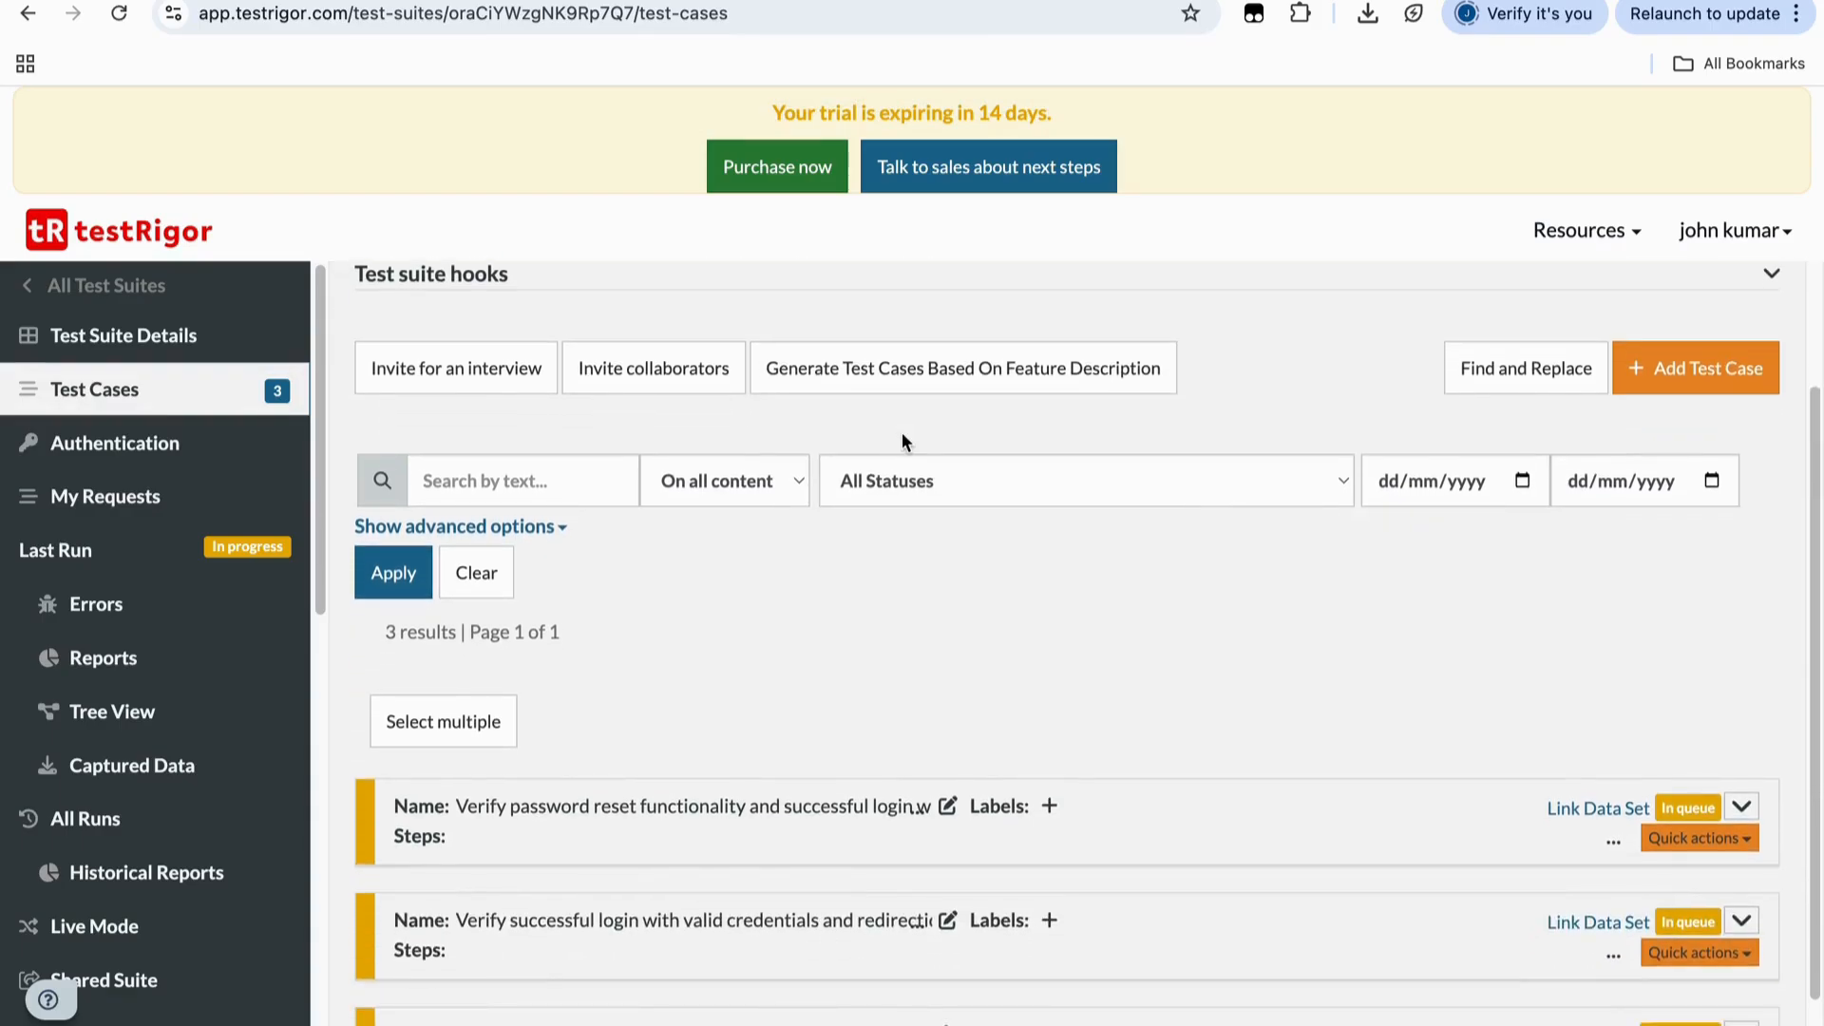
pyautogui.scroll(-1, 902, 442)
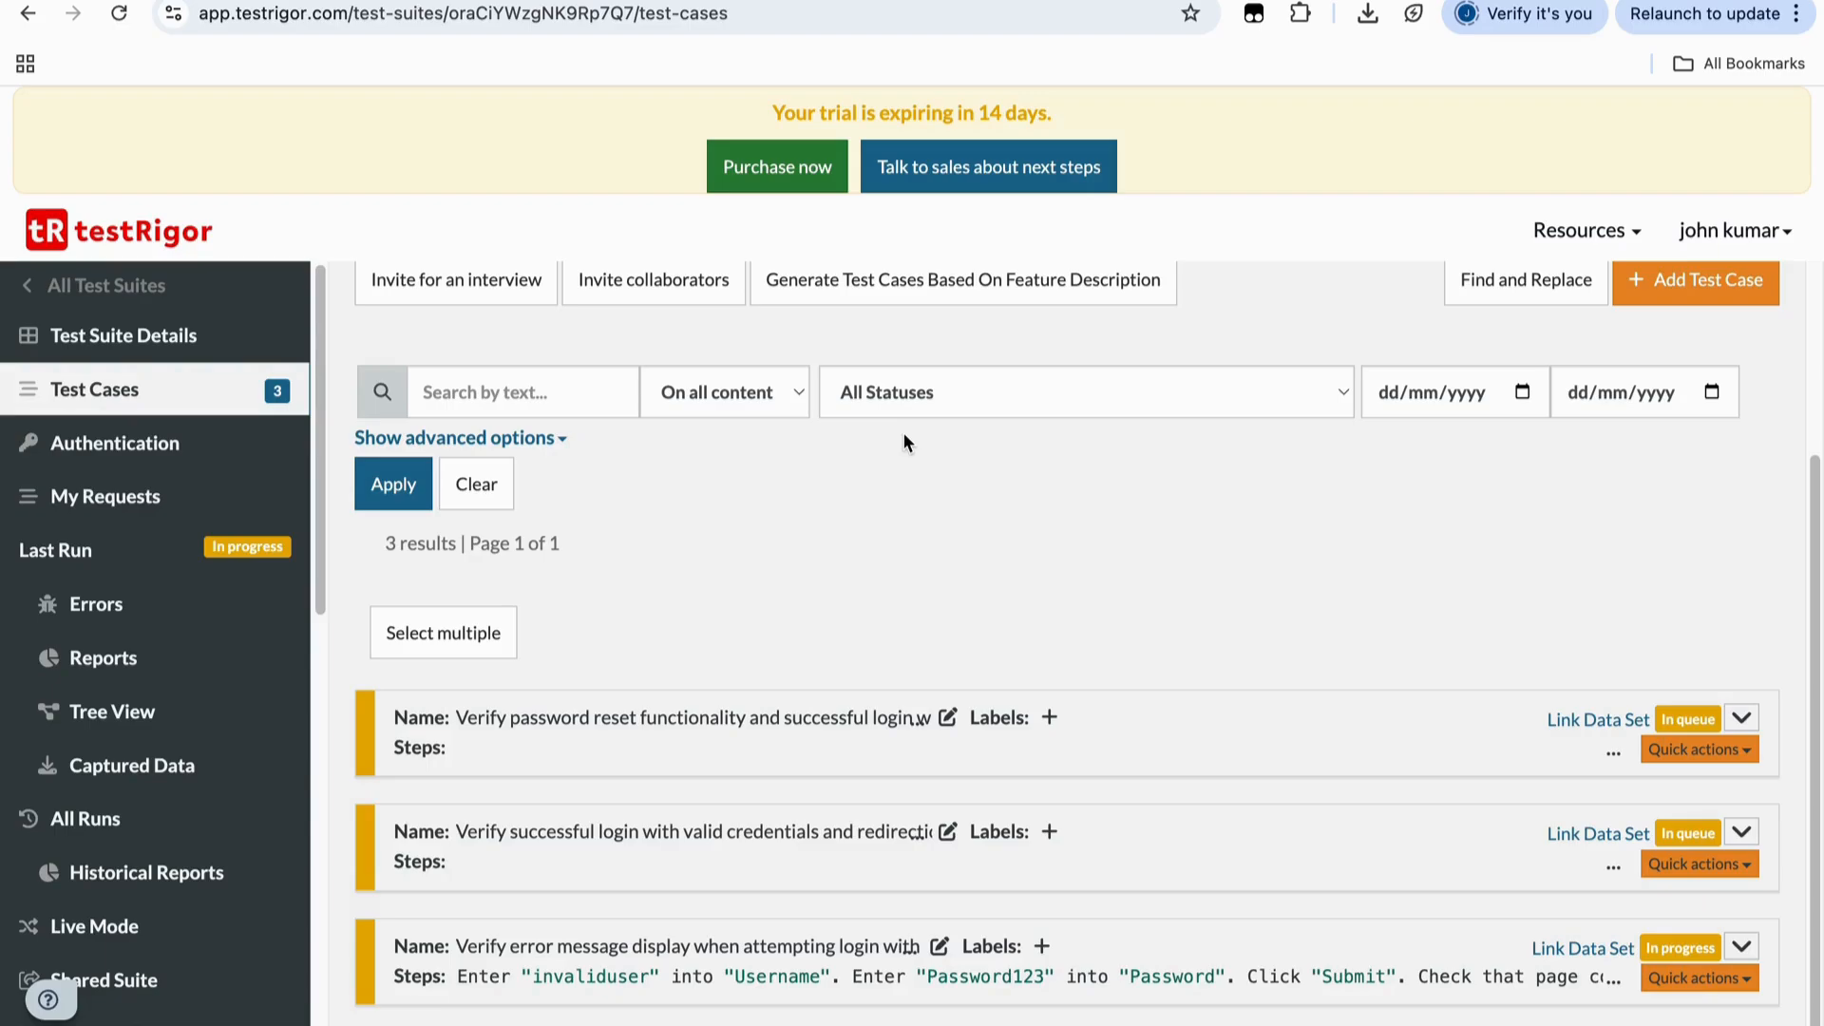
pyautogui.scroll(3, 903, 442)
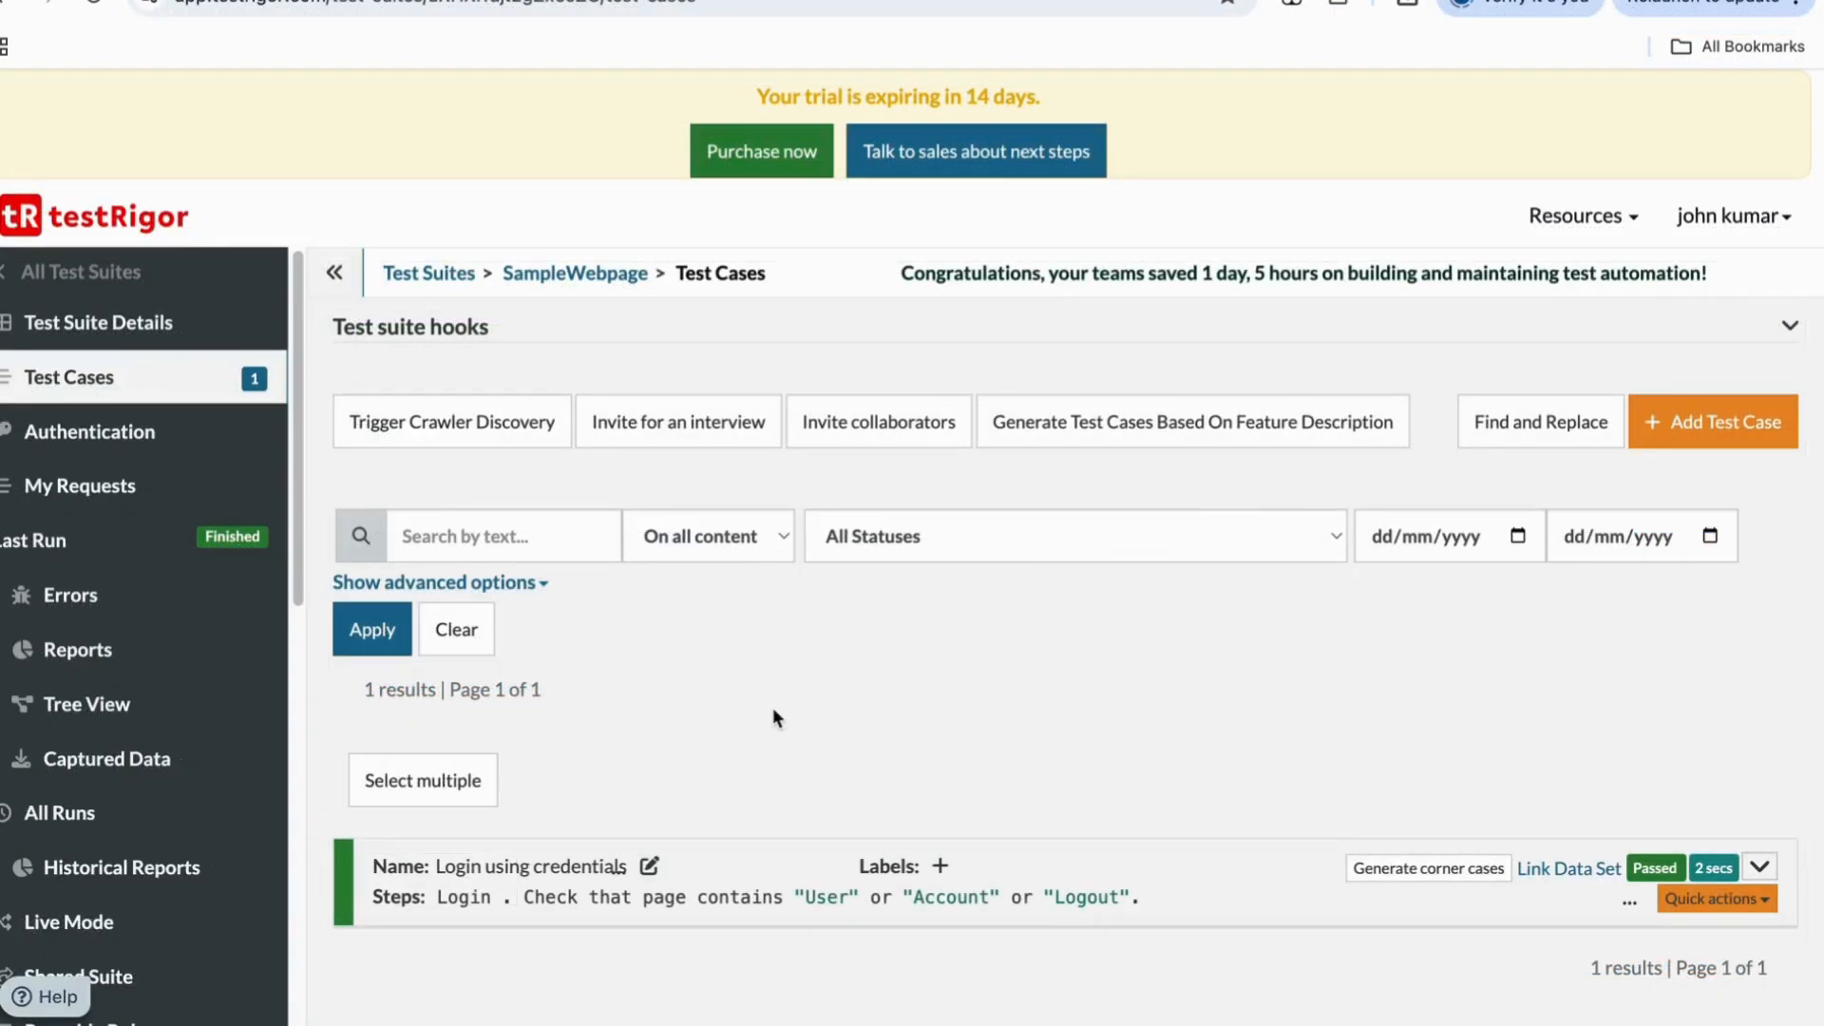
# View the SampleWebpage suite details, return to the test suites overview and open the StudentPortal suite
pyautogui.click(147, 351)
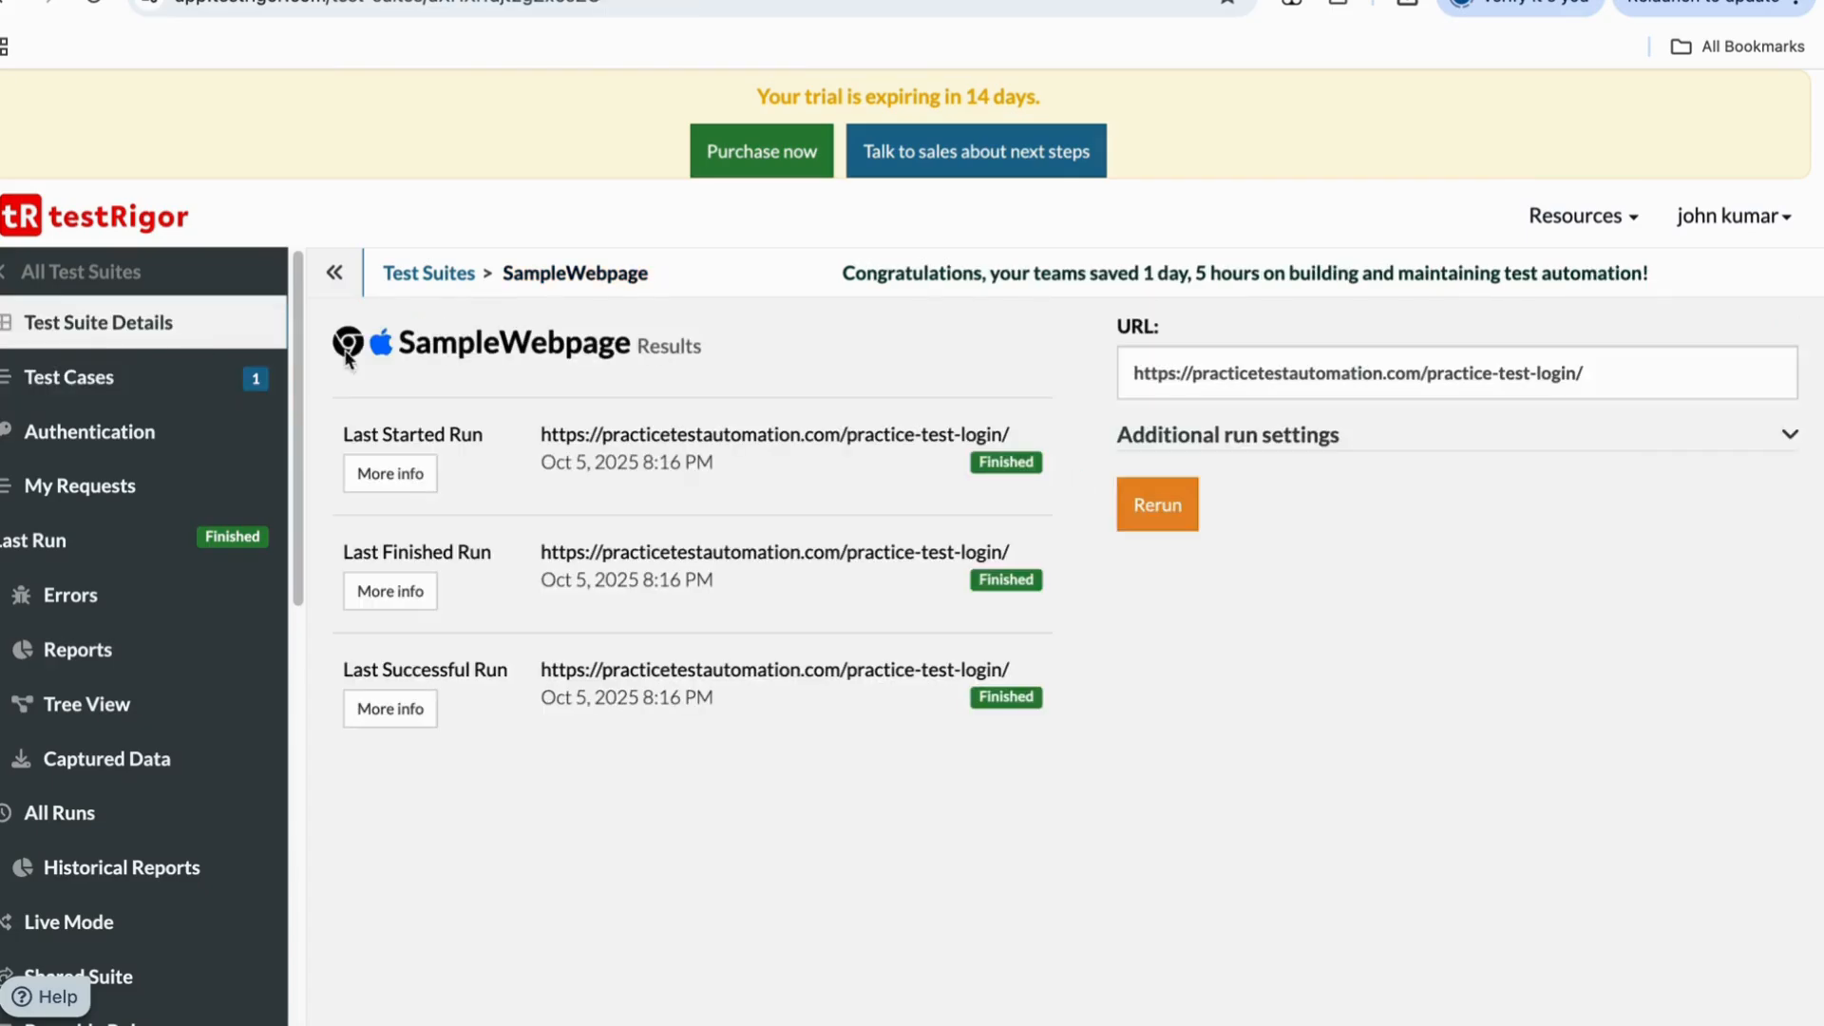
pyautogui.click(445, 277)
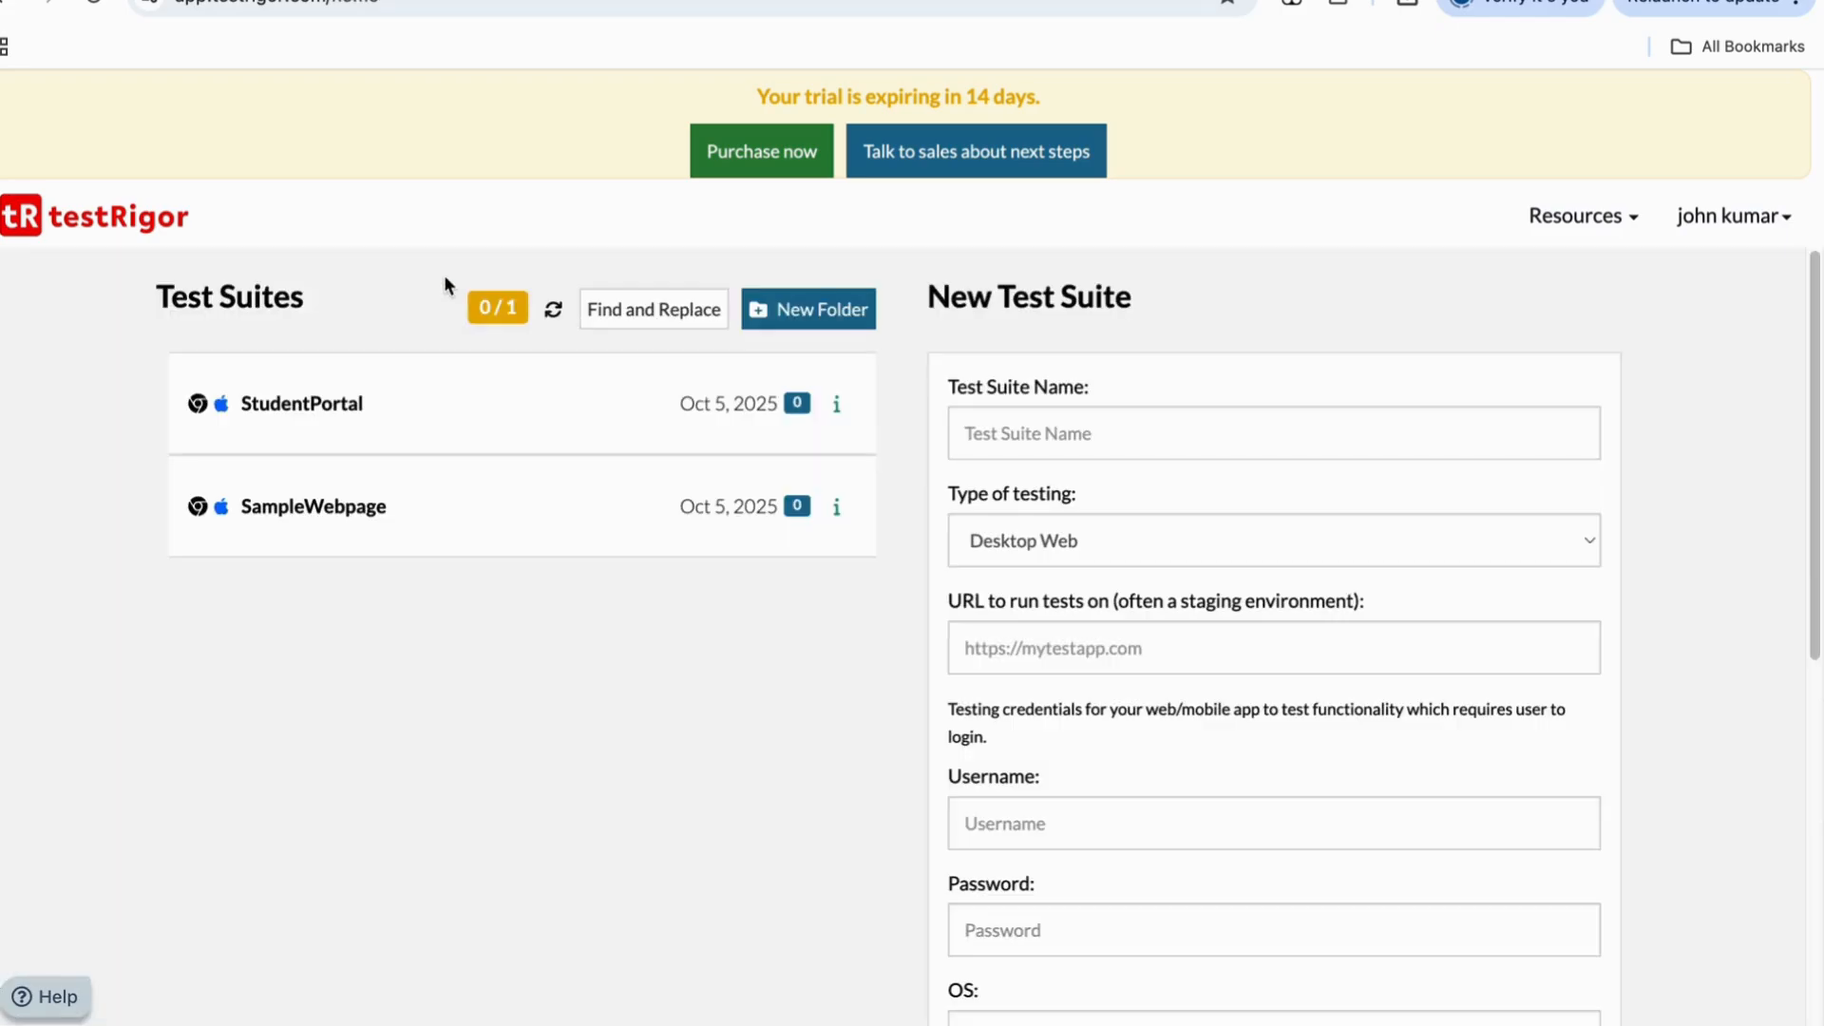
pyautogui.click(345, 418)
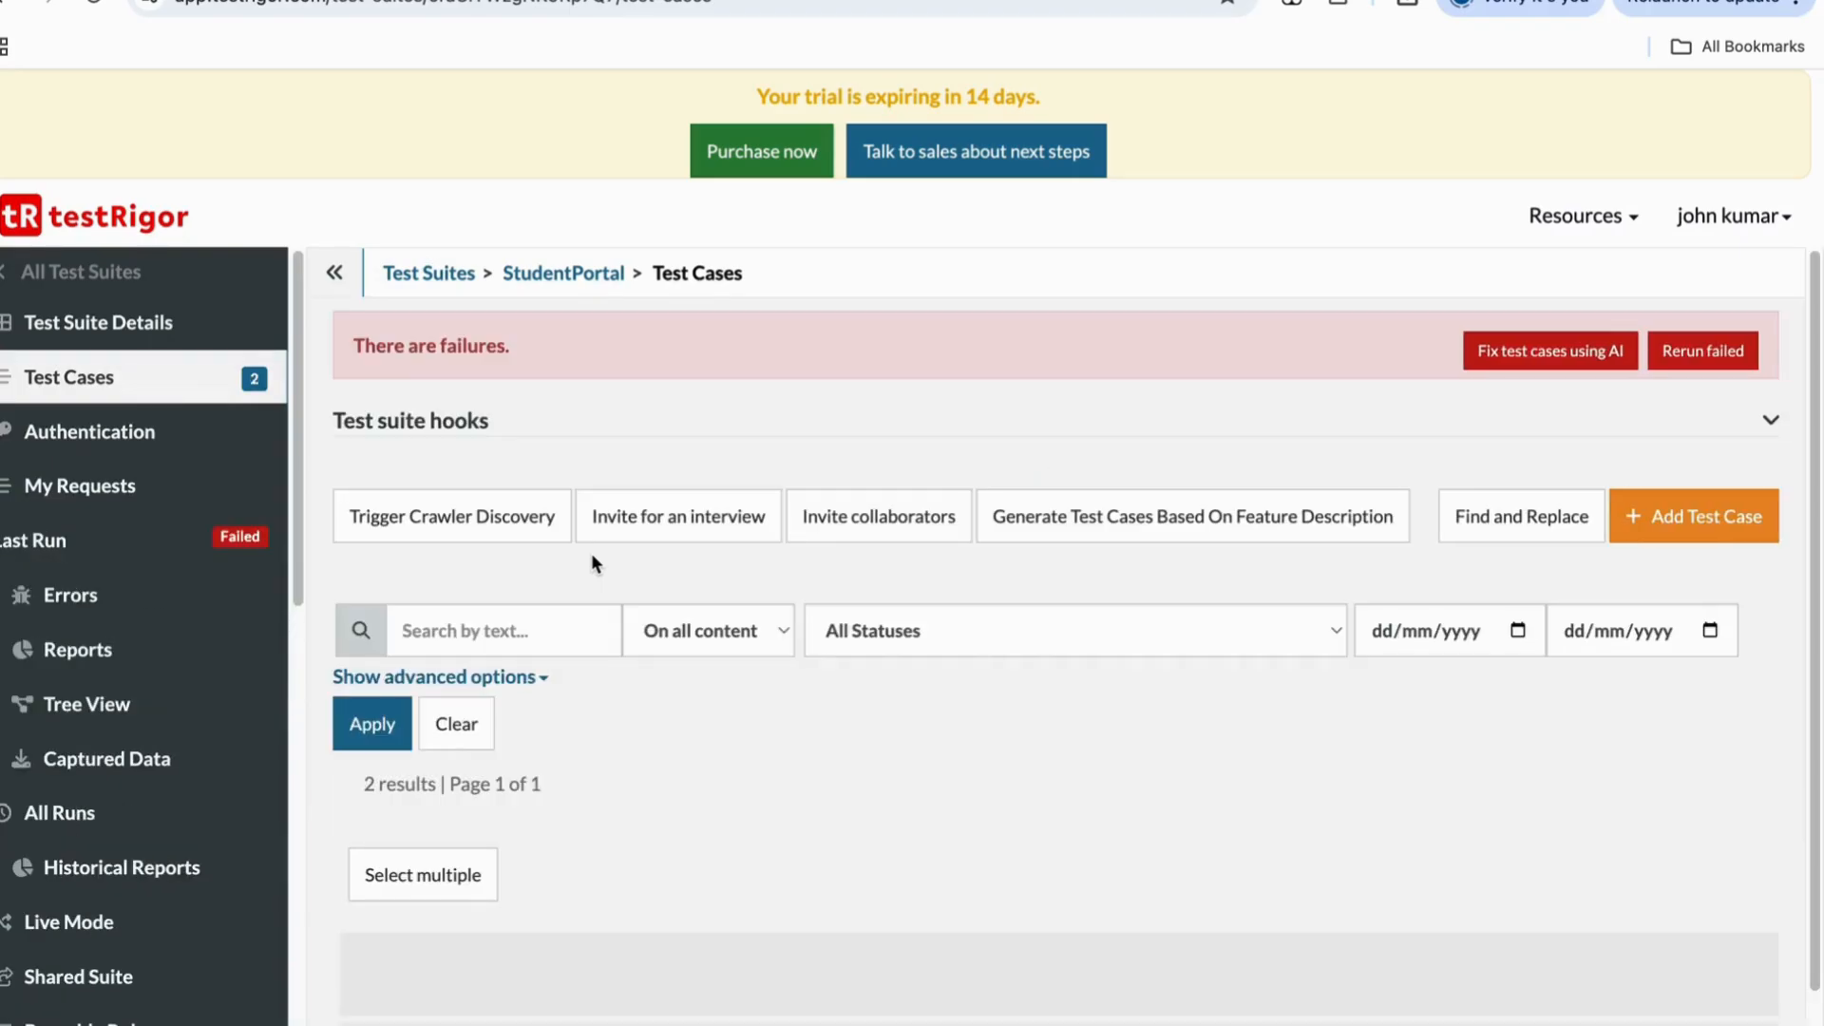
# Expand the StudentPortal test case verifying password reset functionality and examine its executed steps and screenshots from the beginning
pyautogui.scroll(-2, 591, 563)
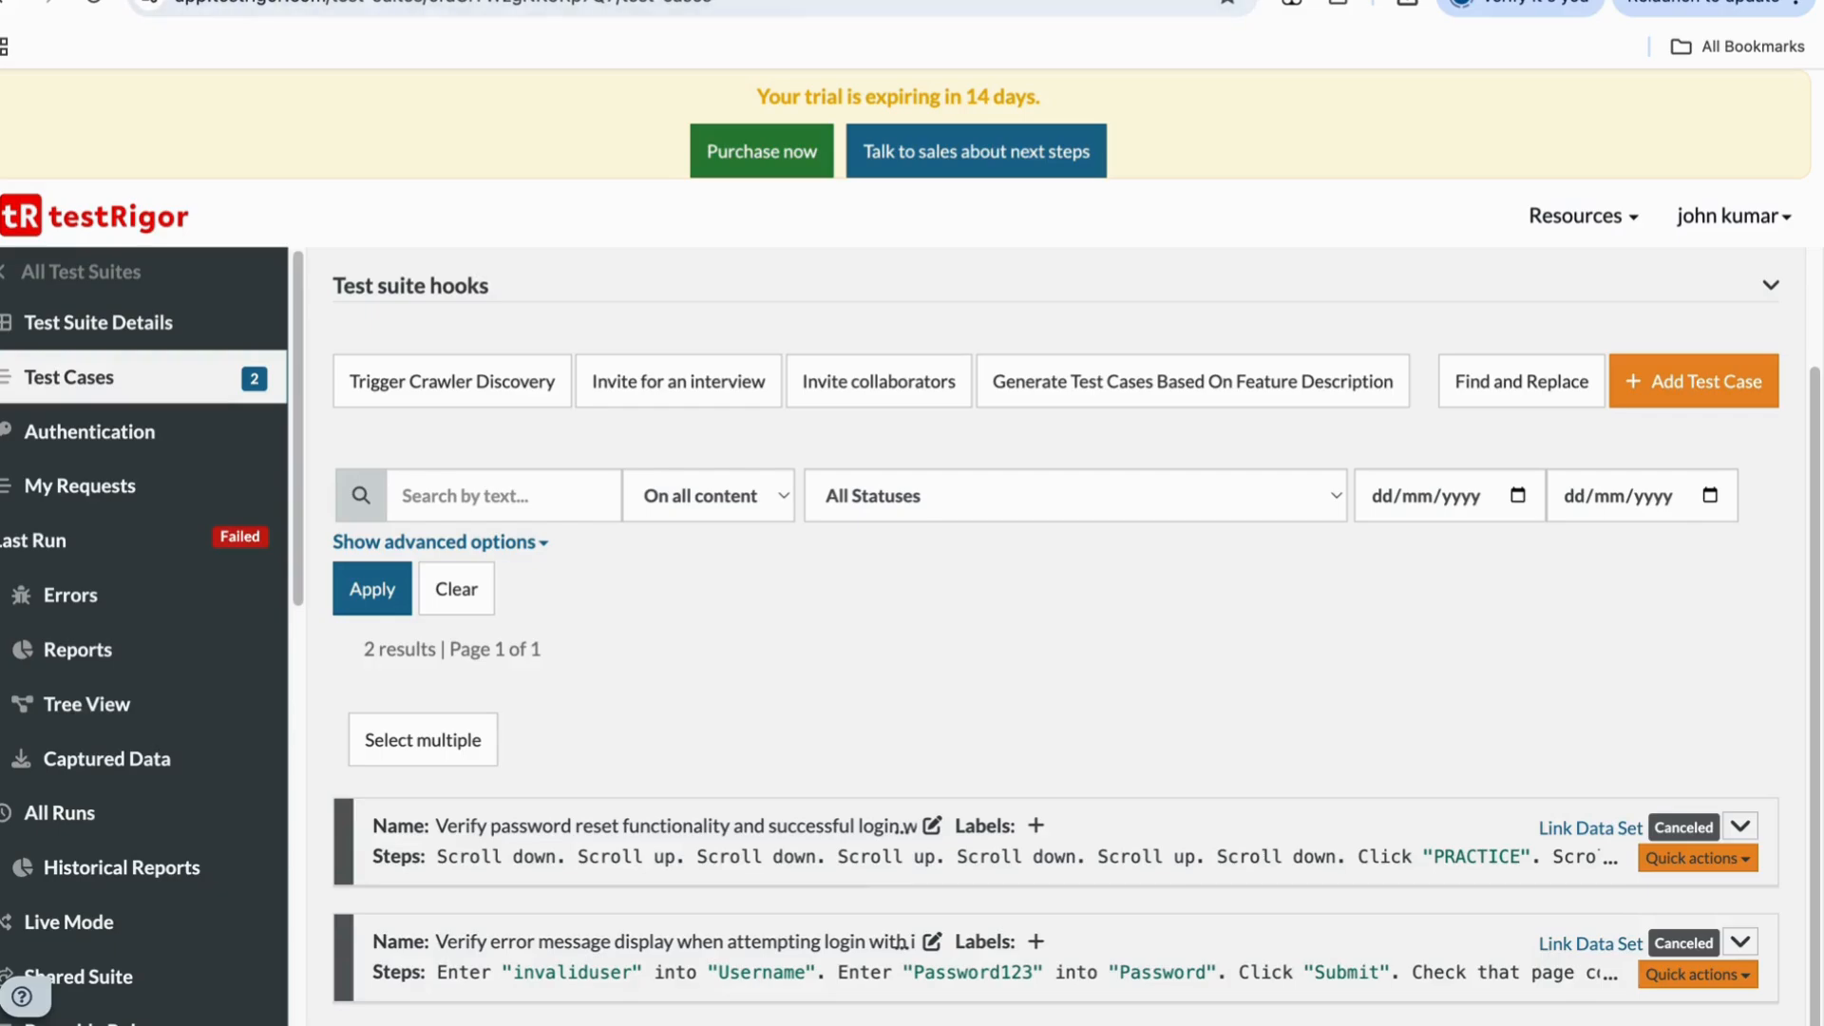
pyautogui.hotkey('ctrl', 'Tab')
pyautogui.hotkey('ctrl', 'shift', 'Tab')
pyautogui.click(1741, 826)
pyautogui.scroll(-6, 1103, 946)
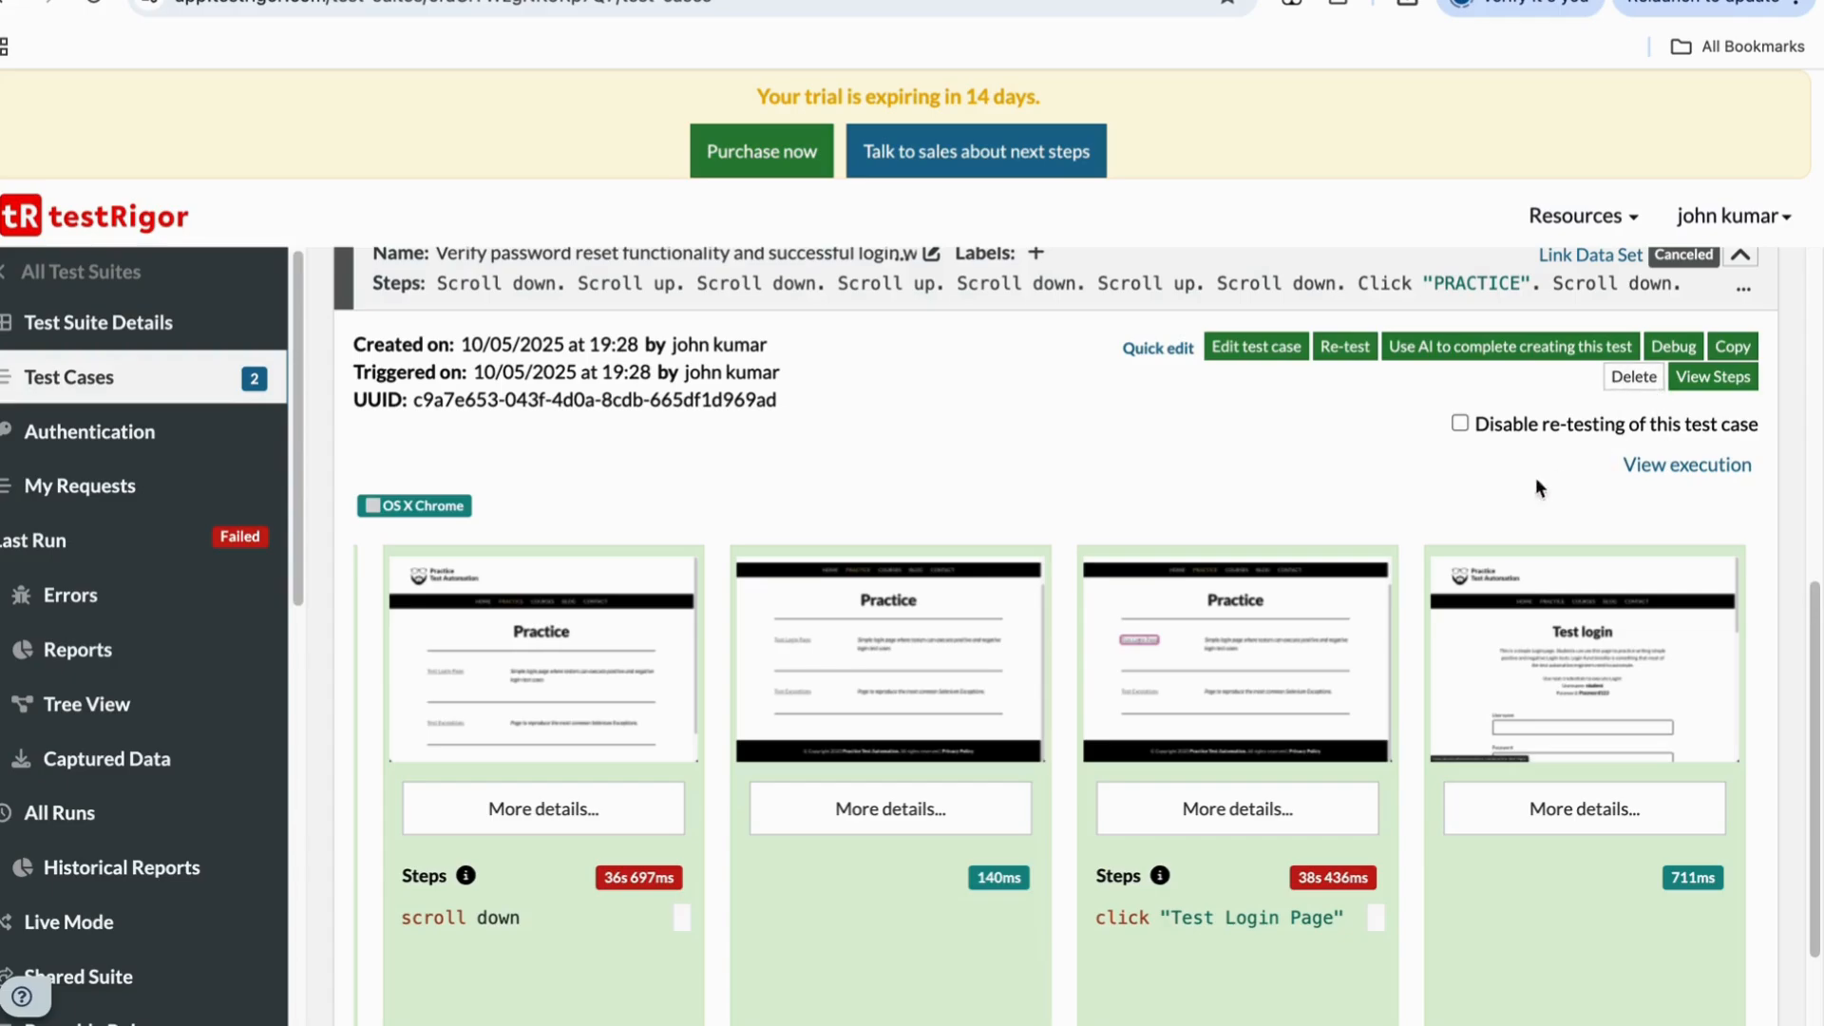
pyautogui.hscroll(-10, 1152, 654)
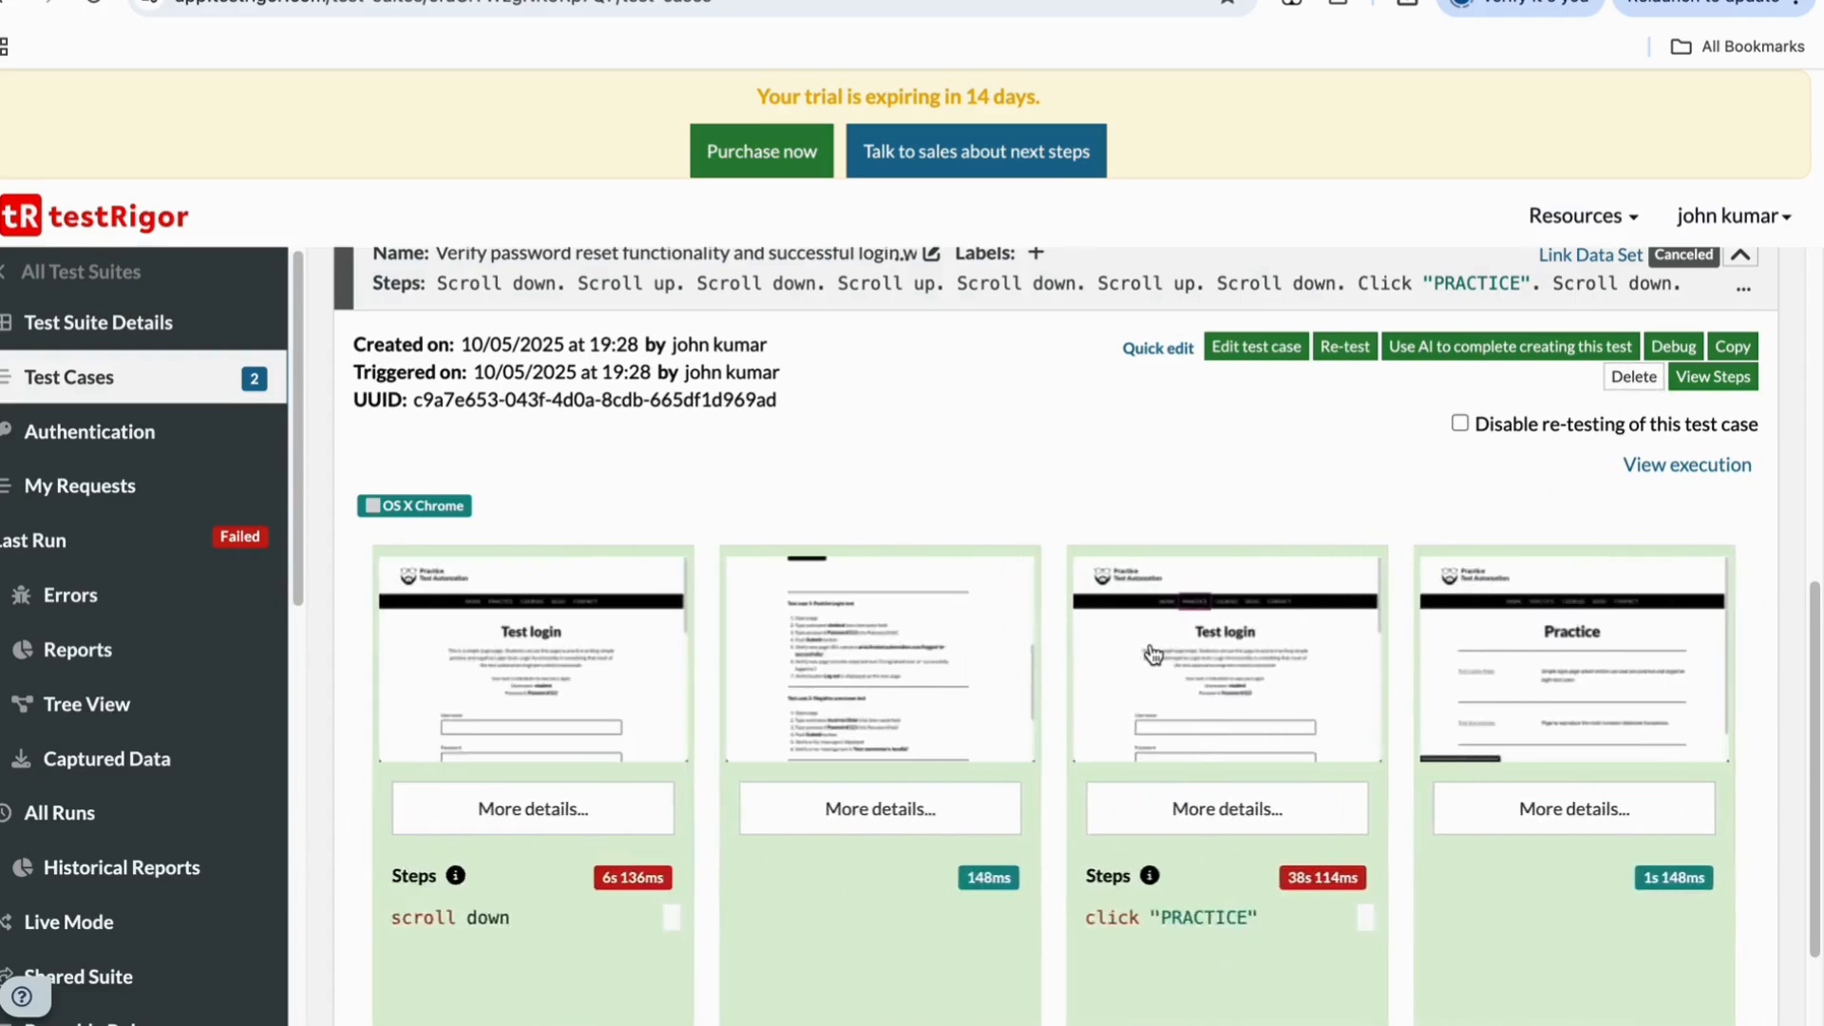
# Examine the remaining executed steps of the password reset test case, then collapse its details
pyautogui.scroll(-3, 1149, 642)
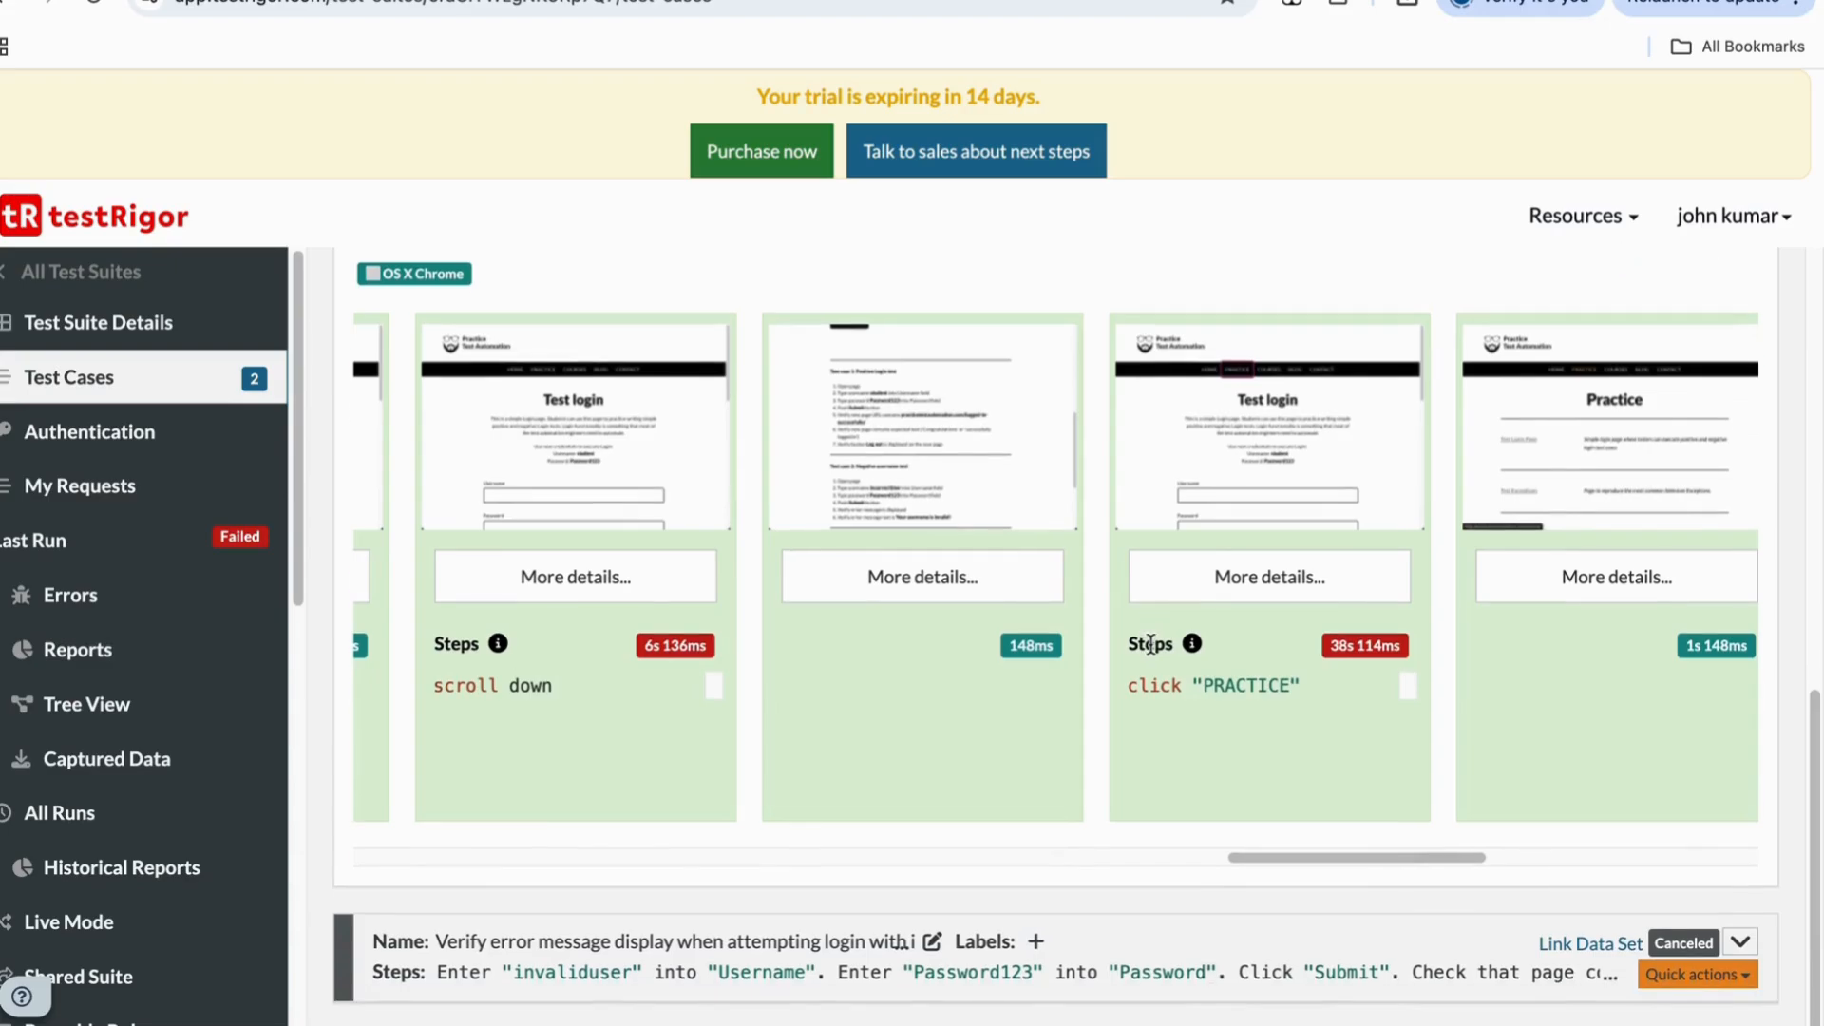
pyautogui.scroll(7, 1704, 309)
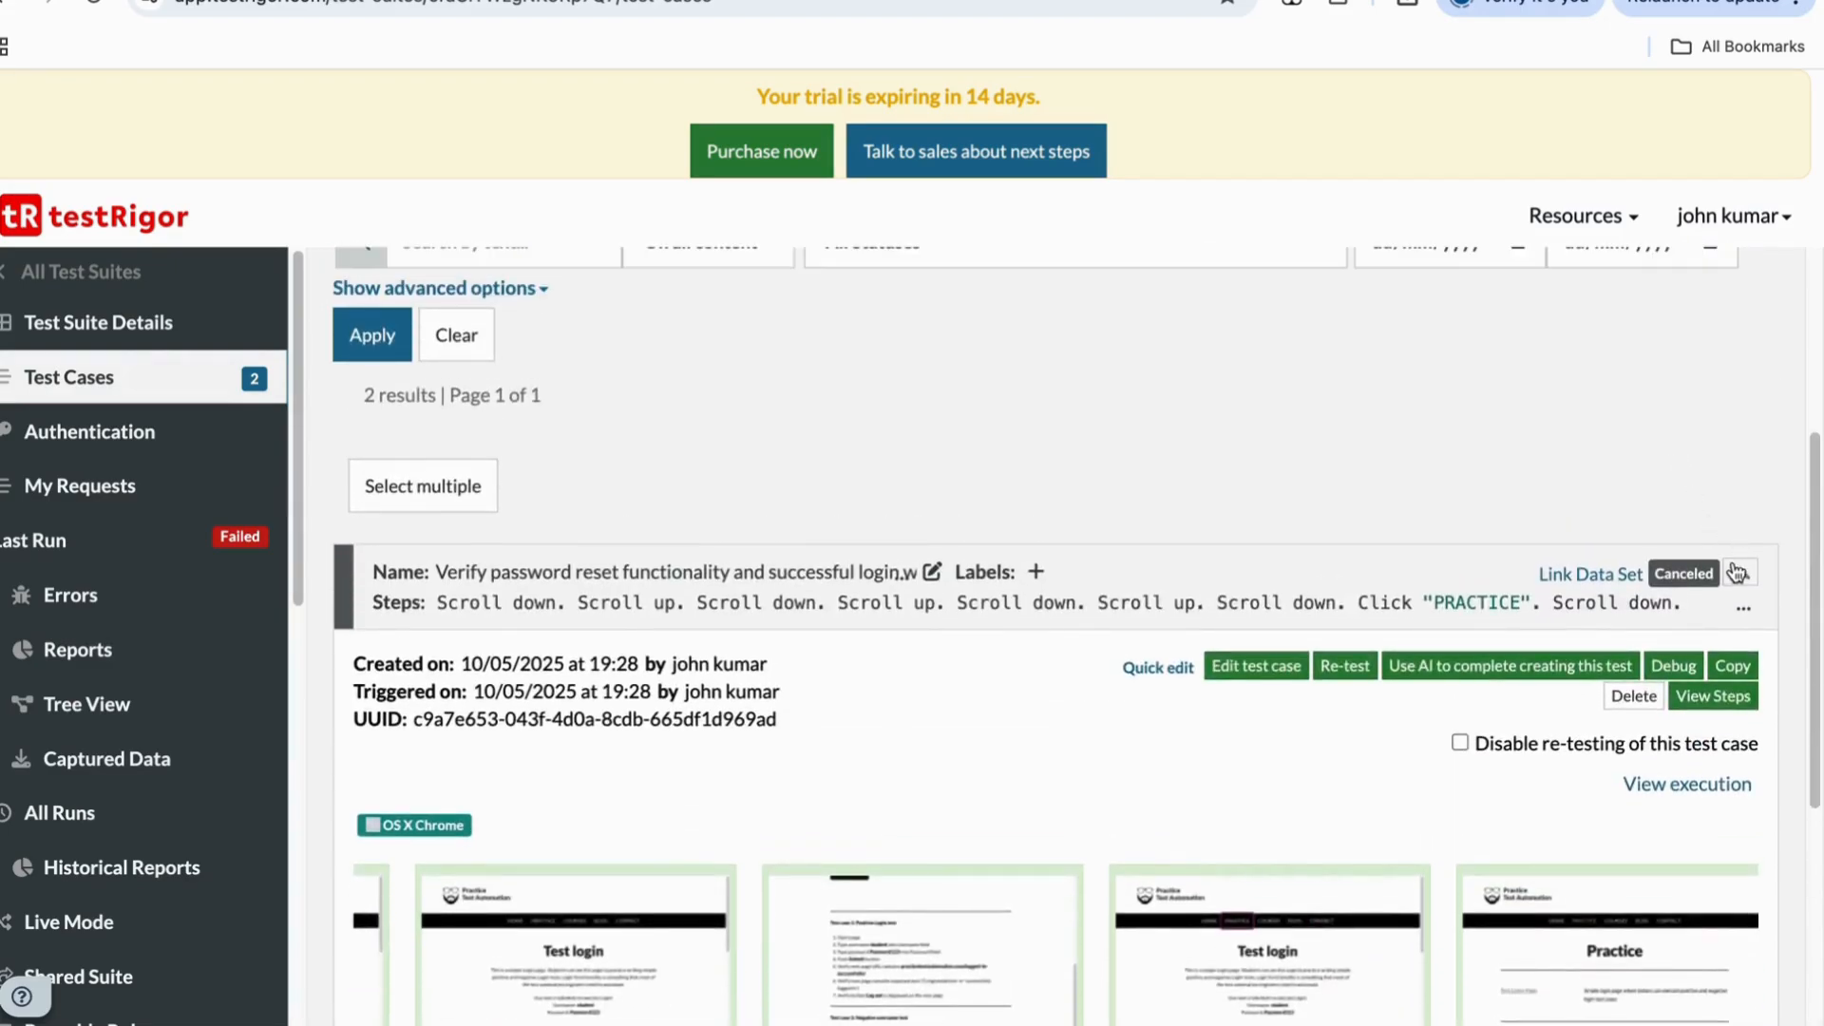
pyautogui.click(1739, 603)
pyautogui.scroll(4, 927, 618)
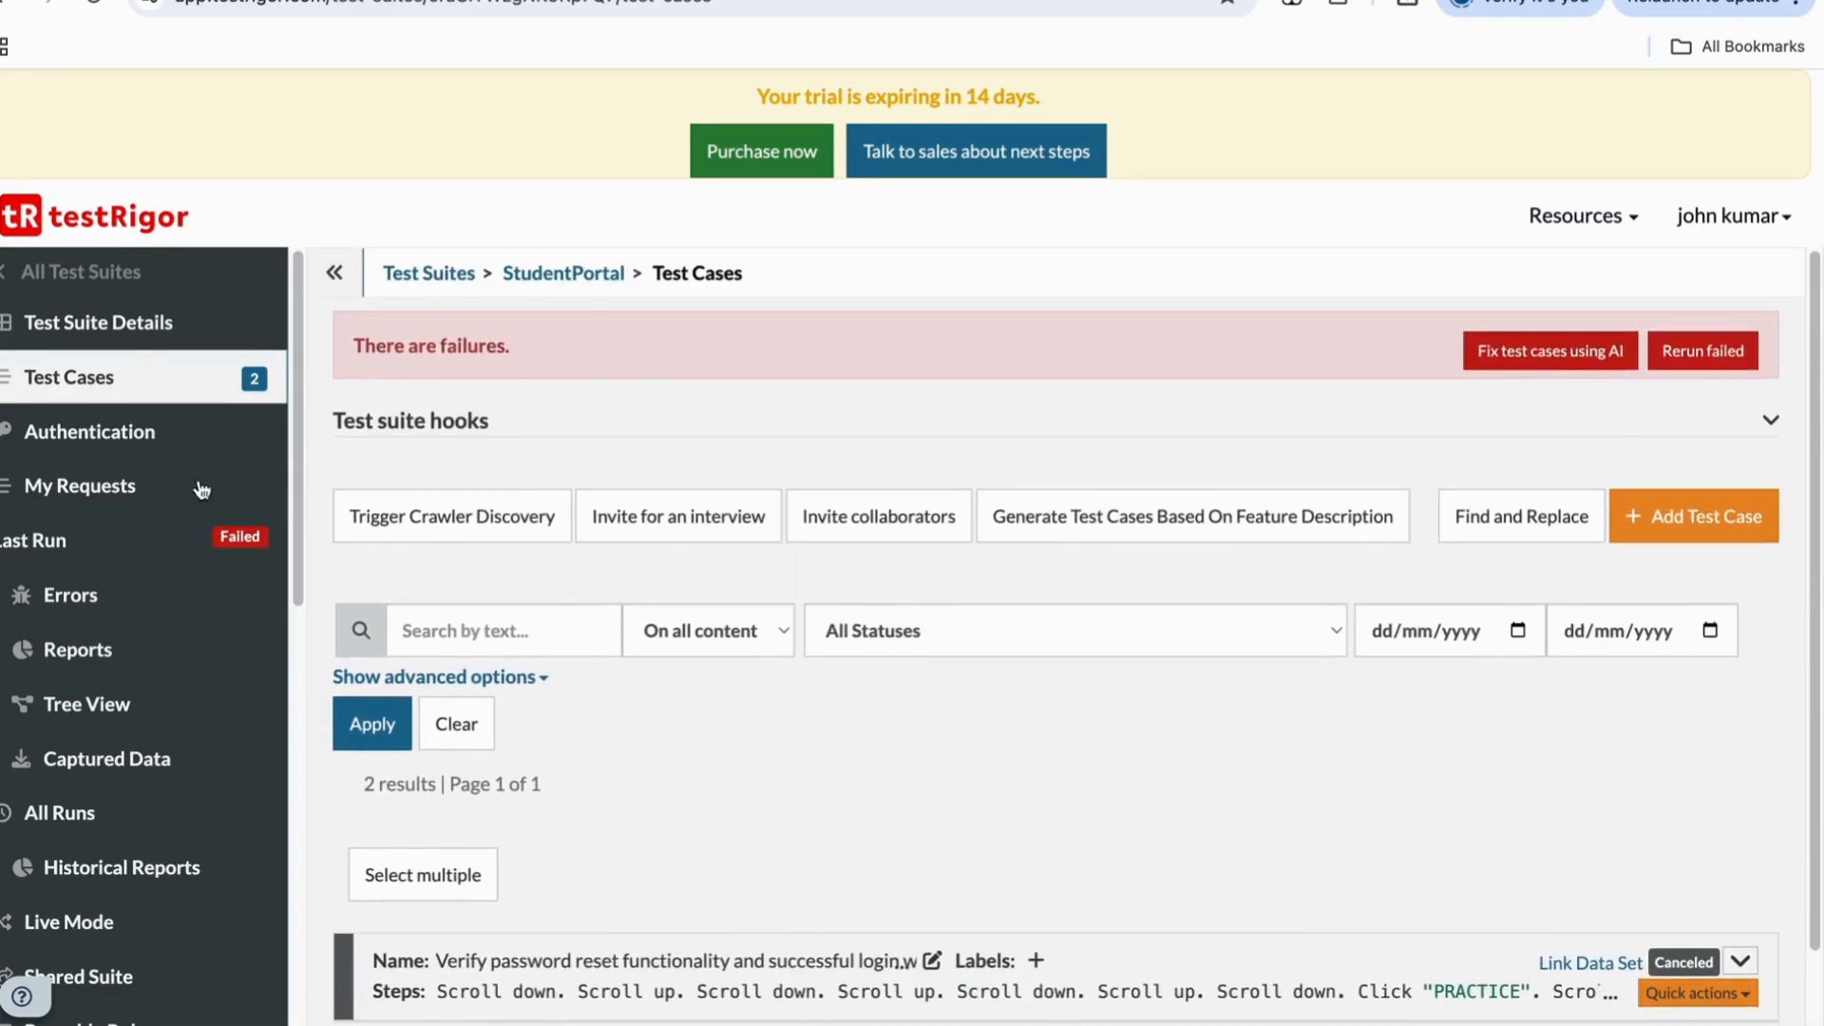
# Return to the test suites overview and open the SampleWebpage suite
pyautogui.click(120, 340)
pyautogui.click(421, 276)
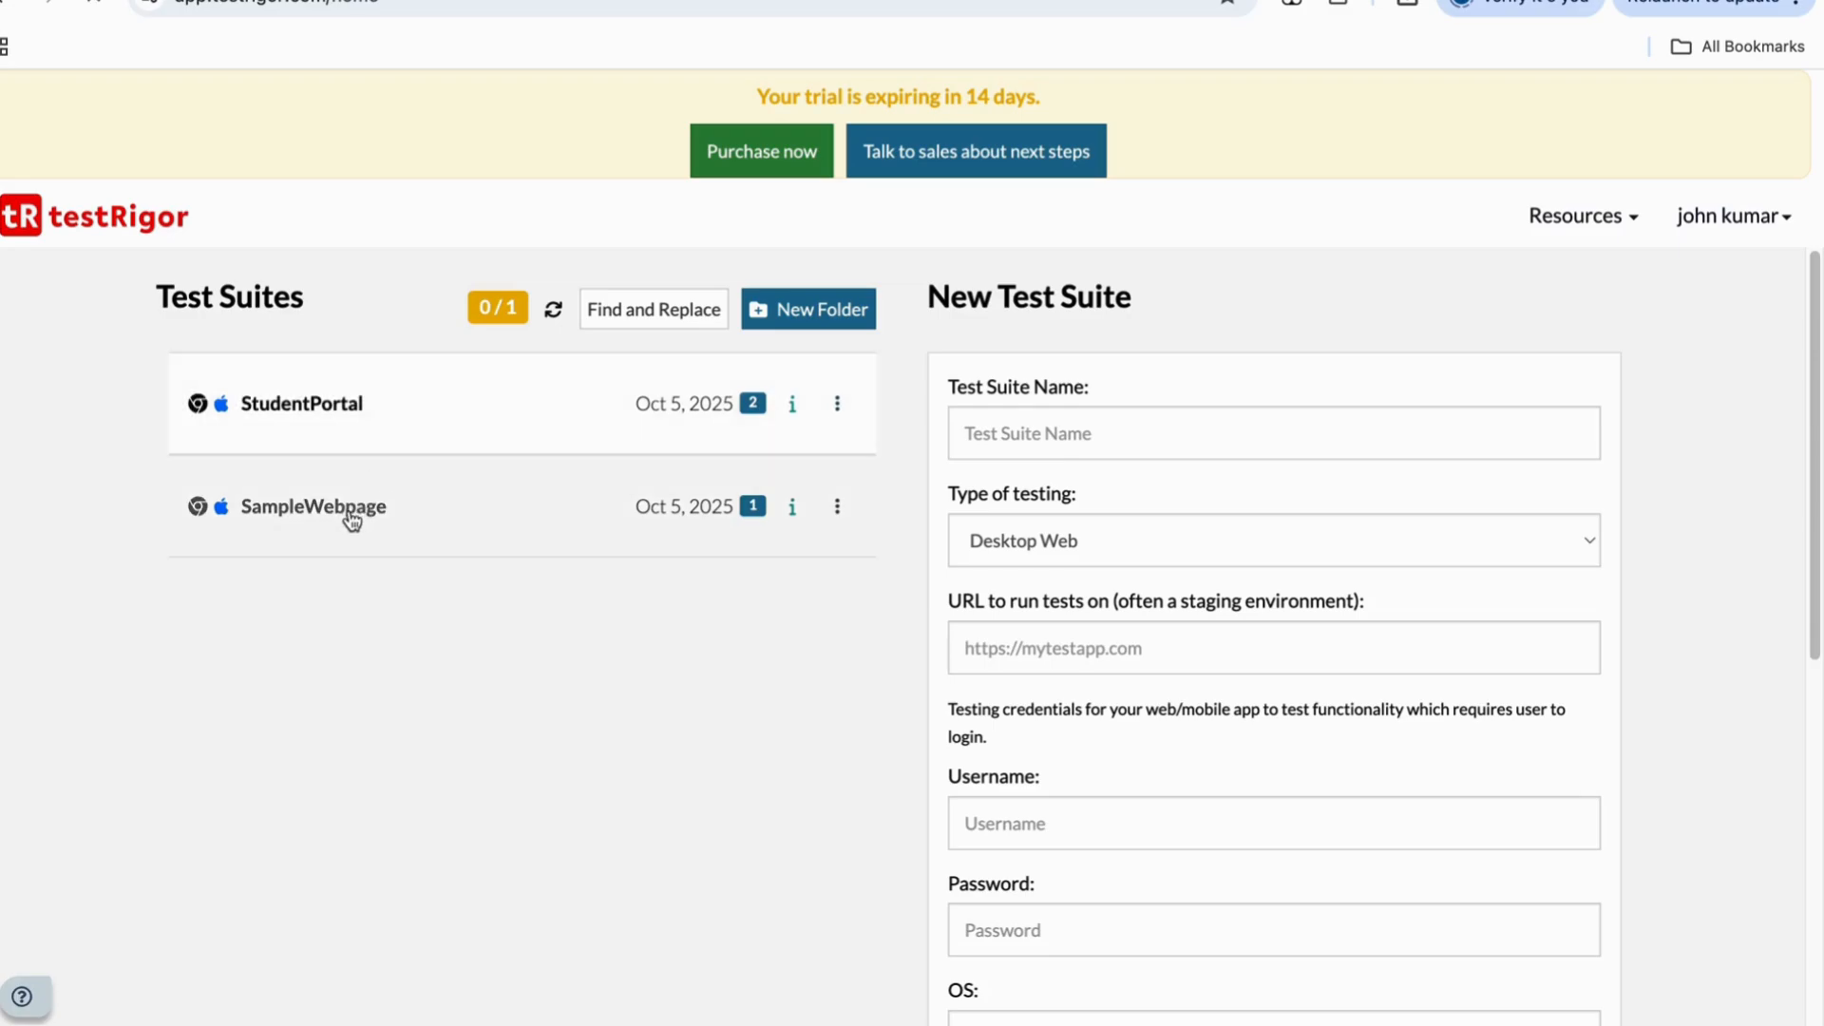
pyautogui.click(349, 517)
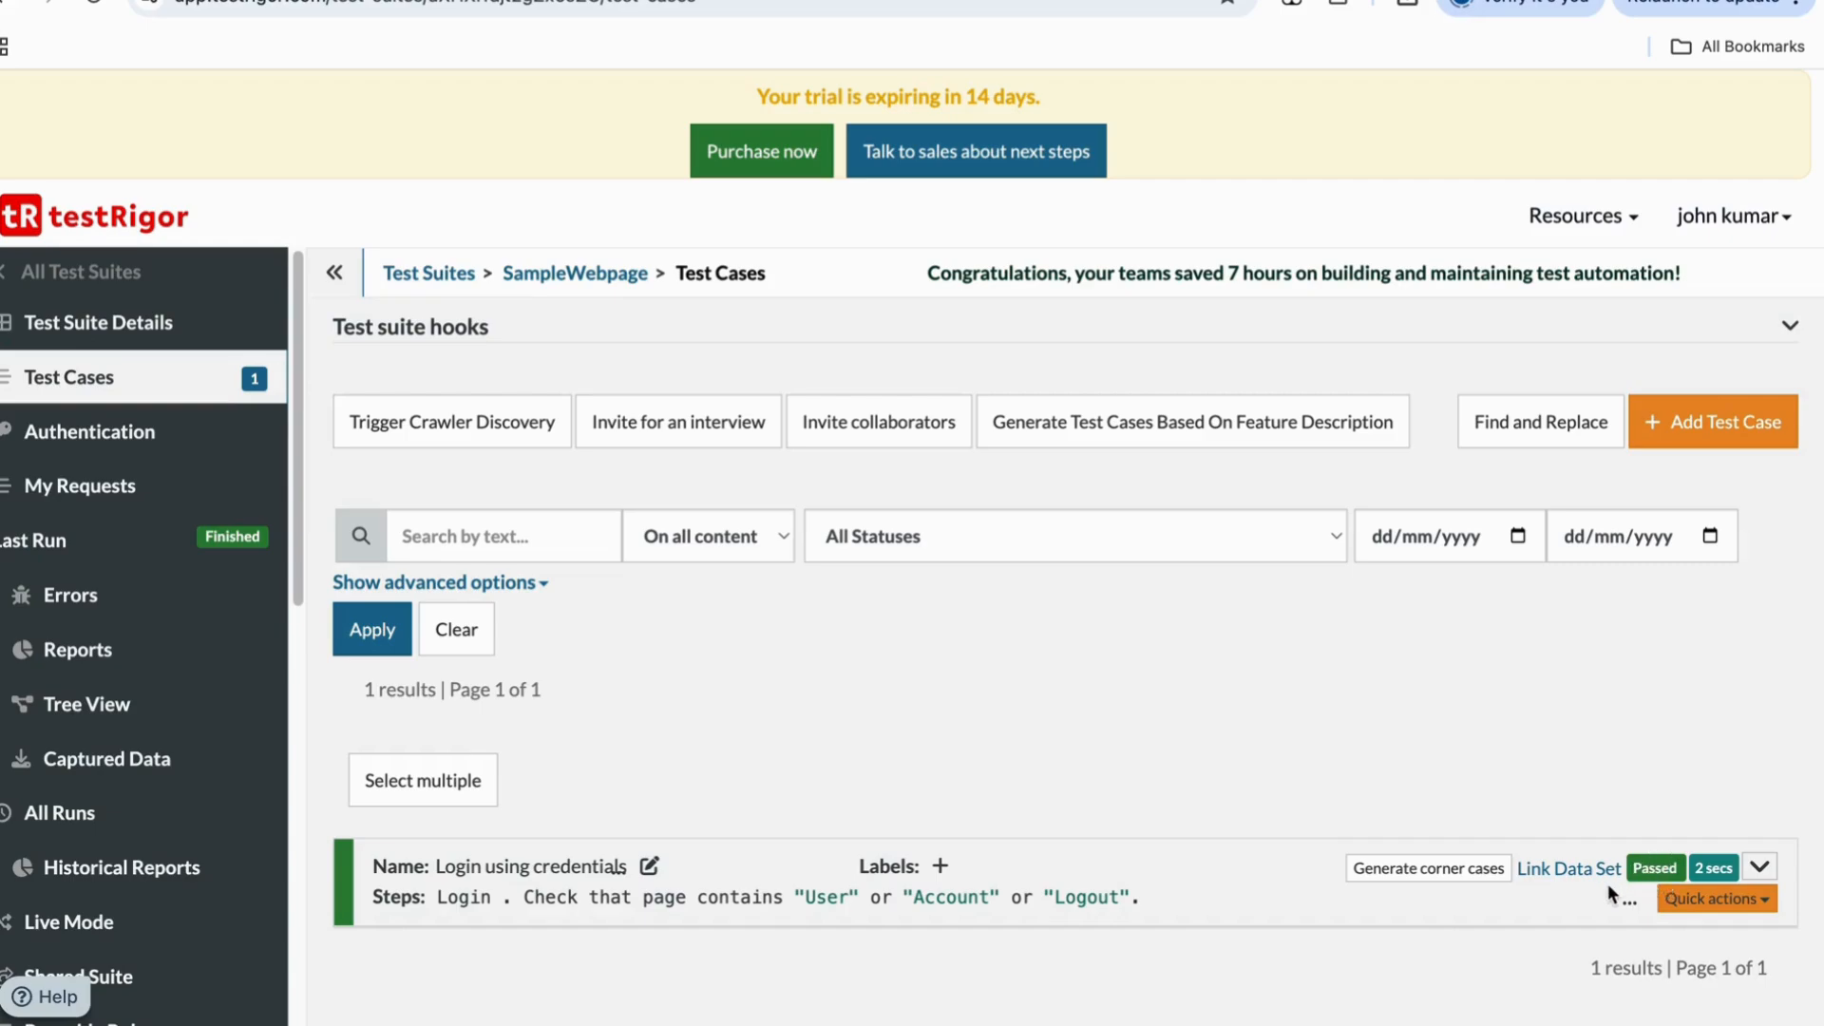
# Expand the "Login using credentials" test case and examine its executed steps, including the enlarged screenshot of the page content check
pyautogui.click(1758, 868)
pyautogui.scroll(-2, 944, 880)
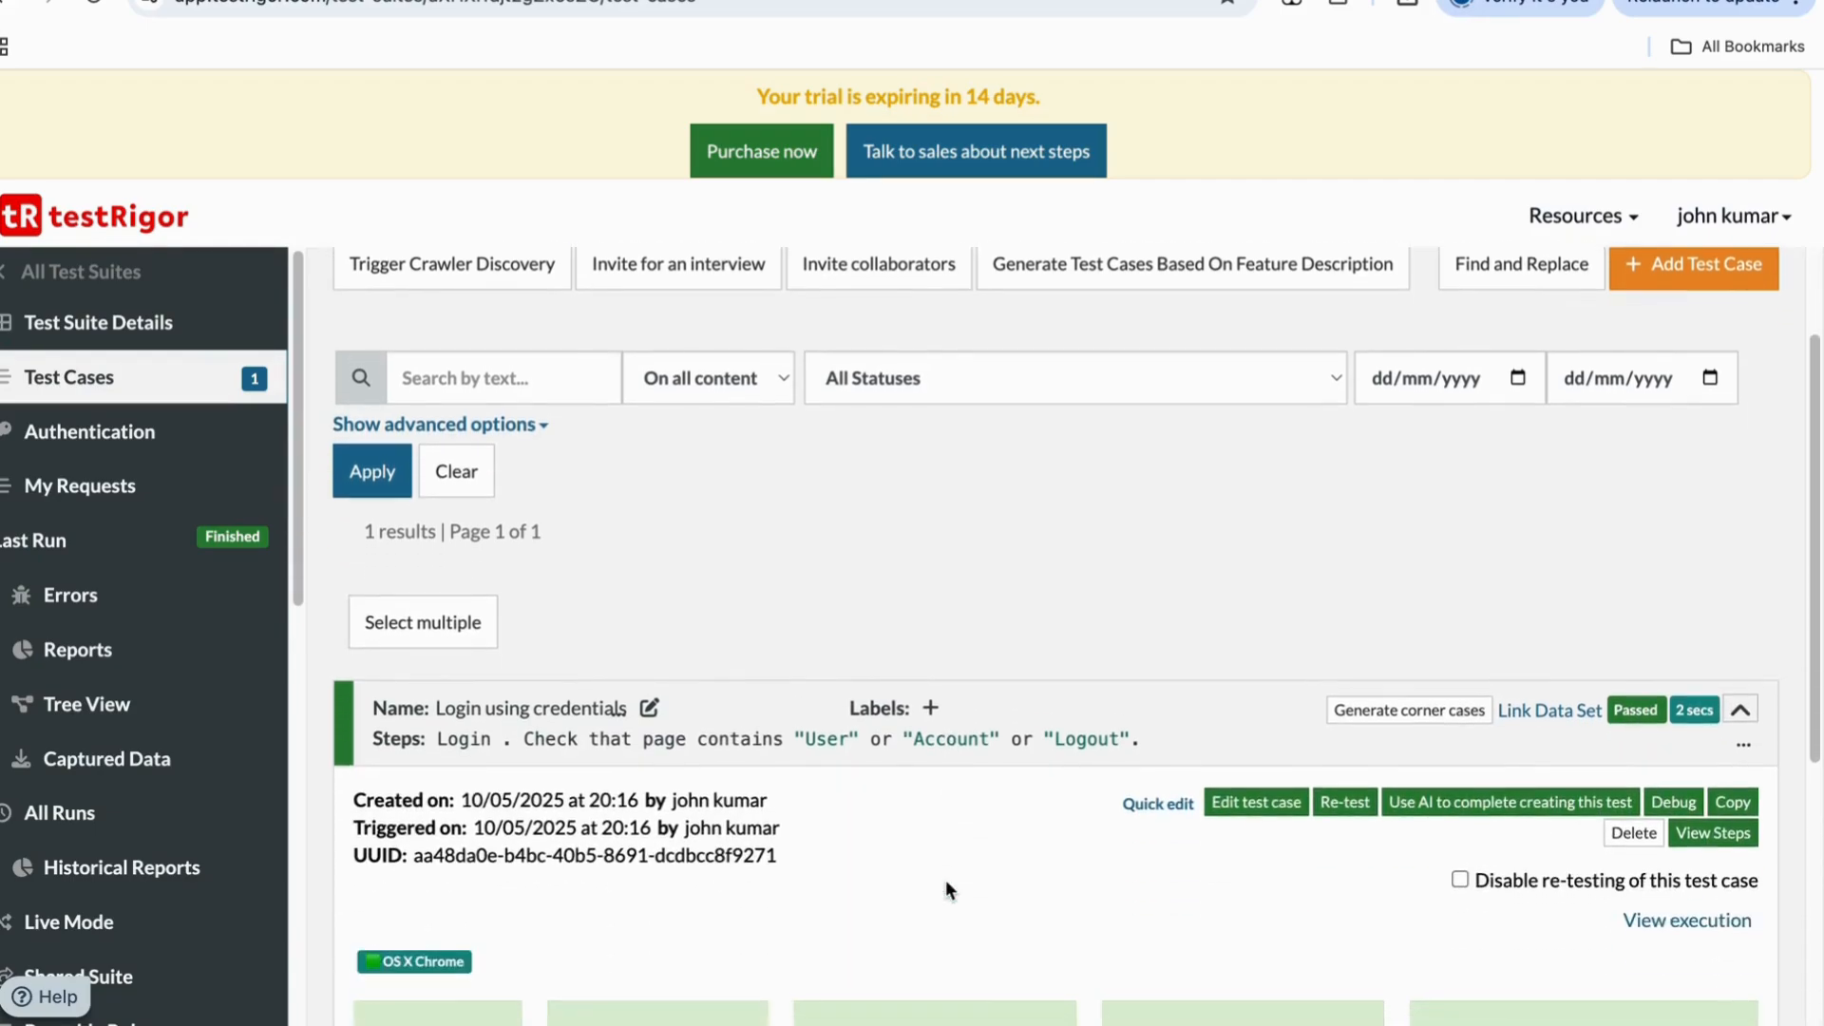
pyautogui.scroll(-3, 947, 884)
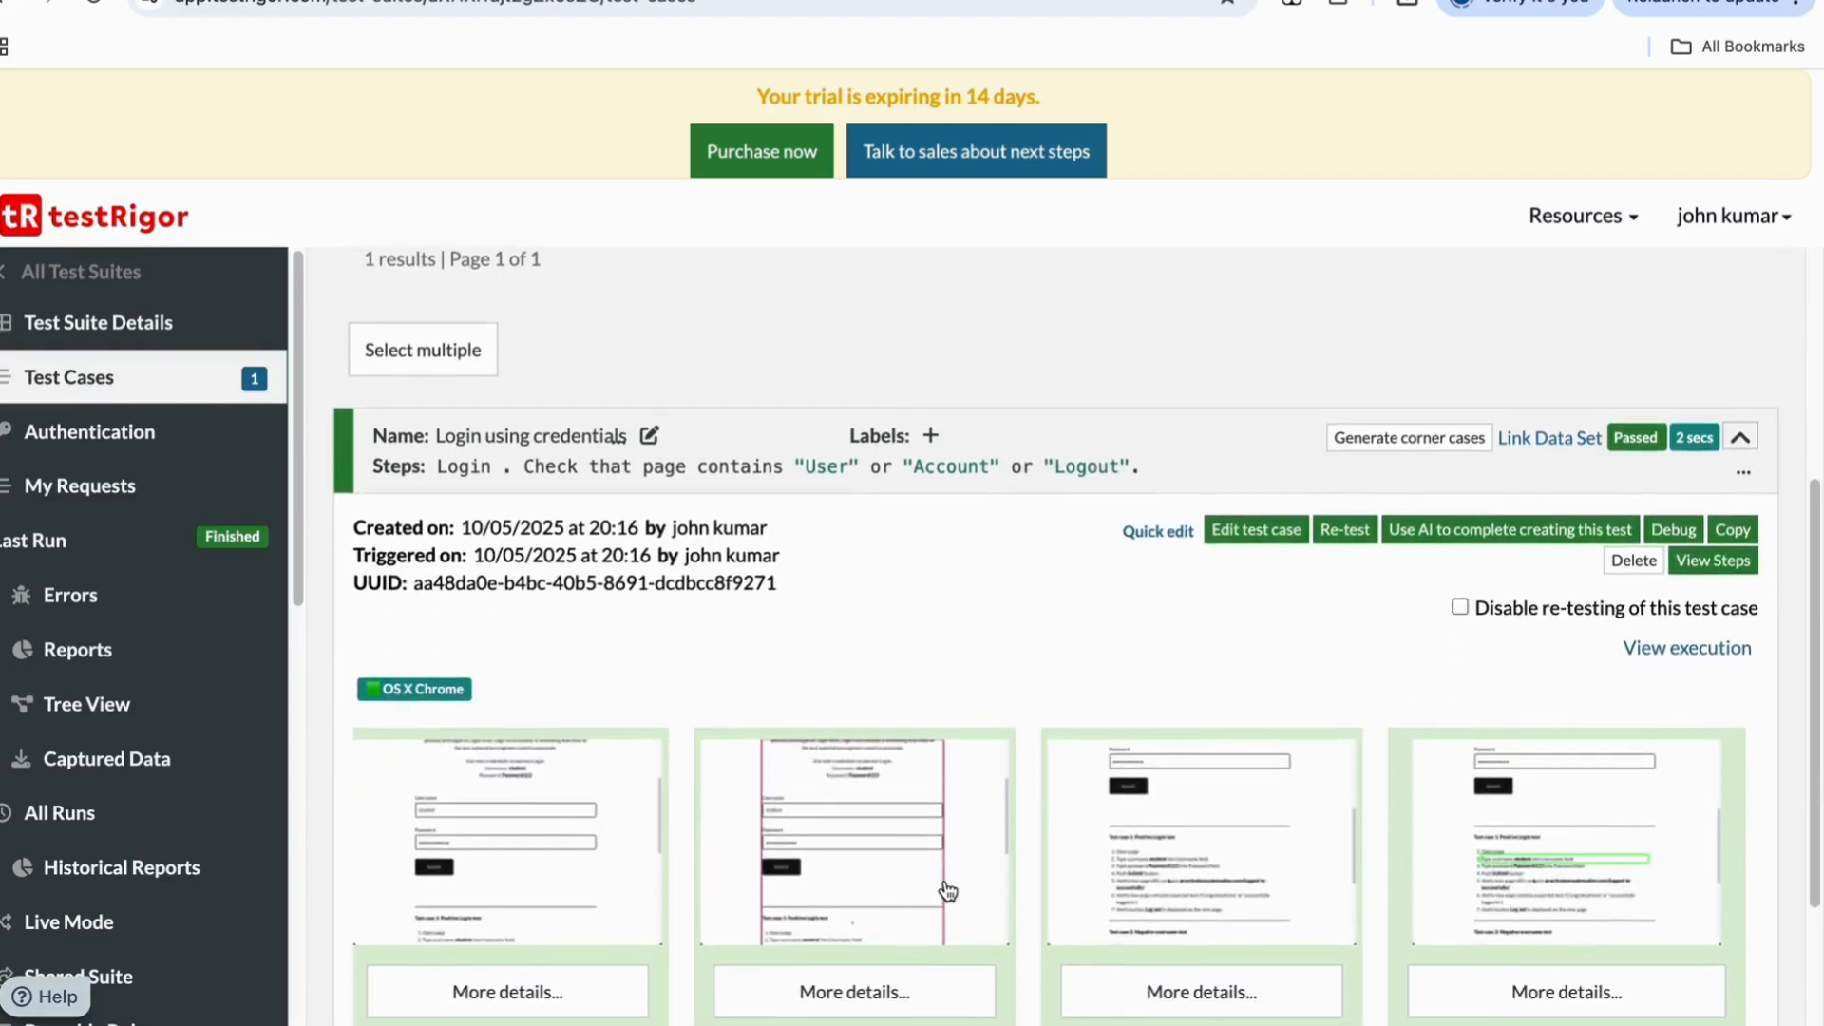
pyautogui.scroll(-2, 947, 890)
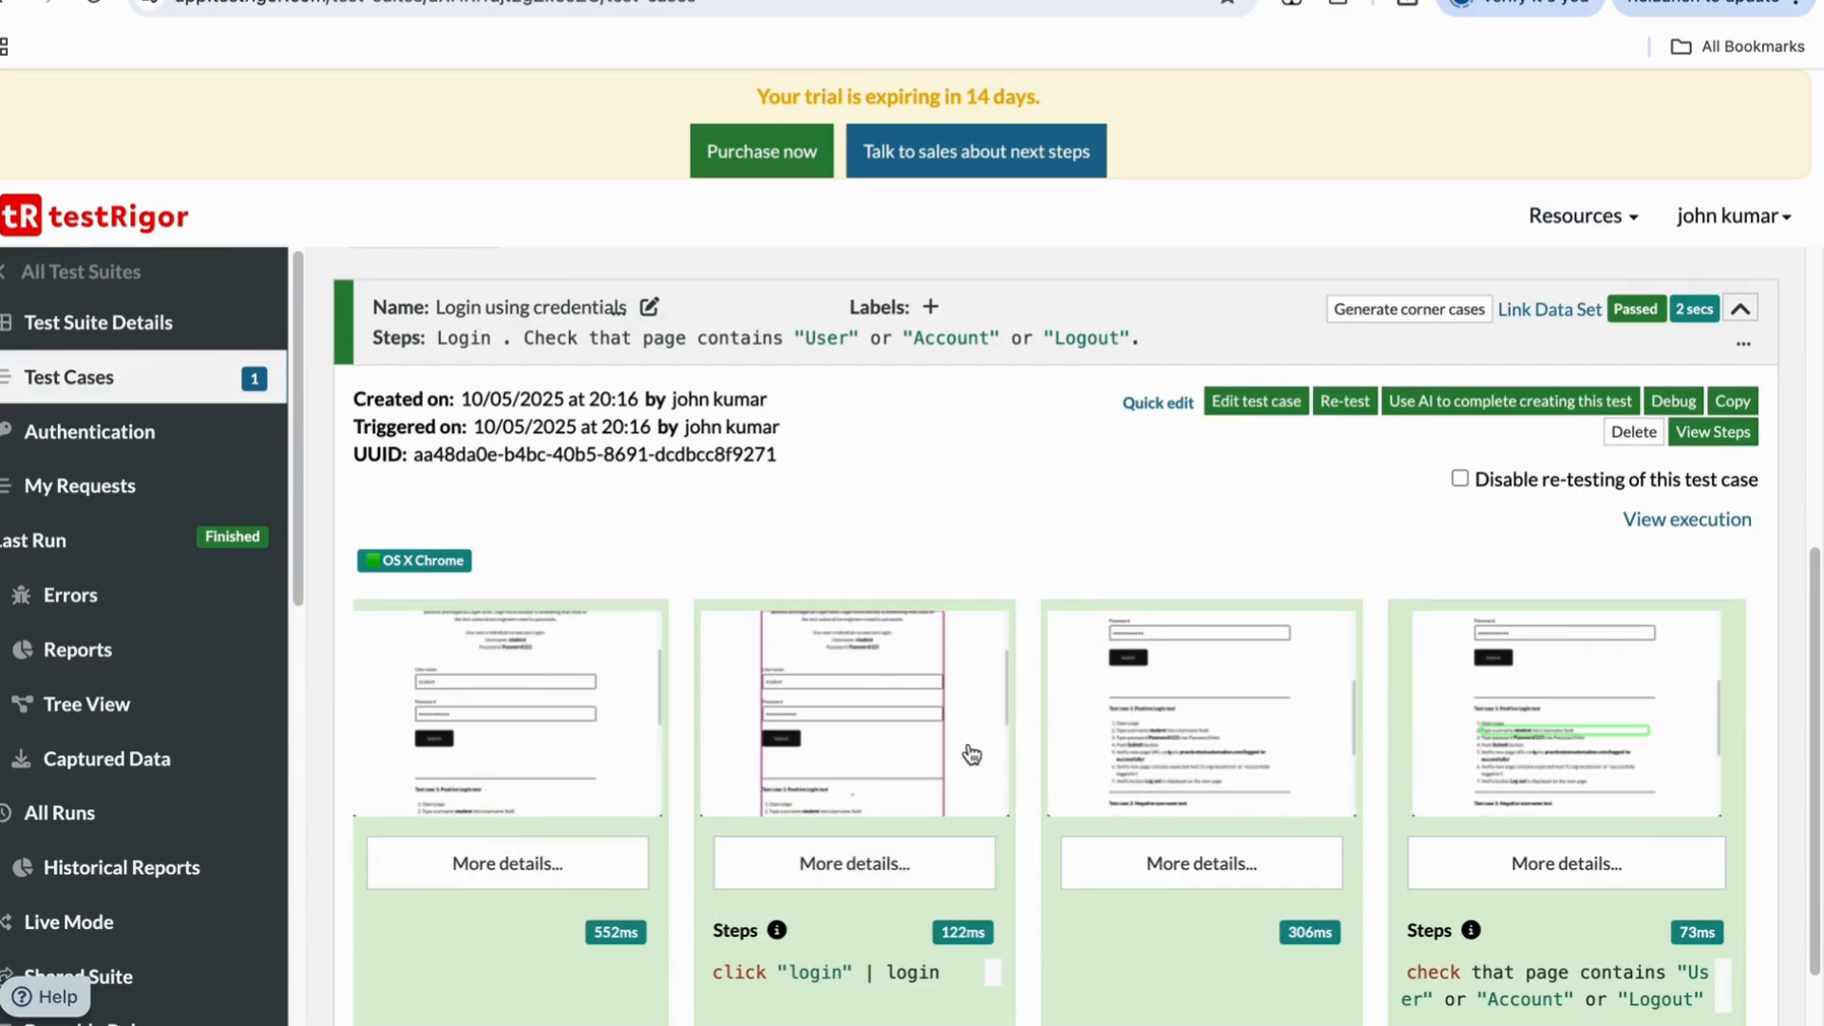
pyautogui.click(1567, 746)
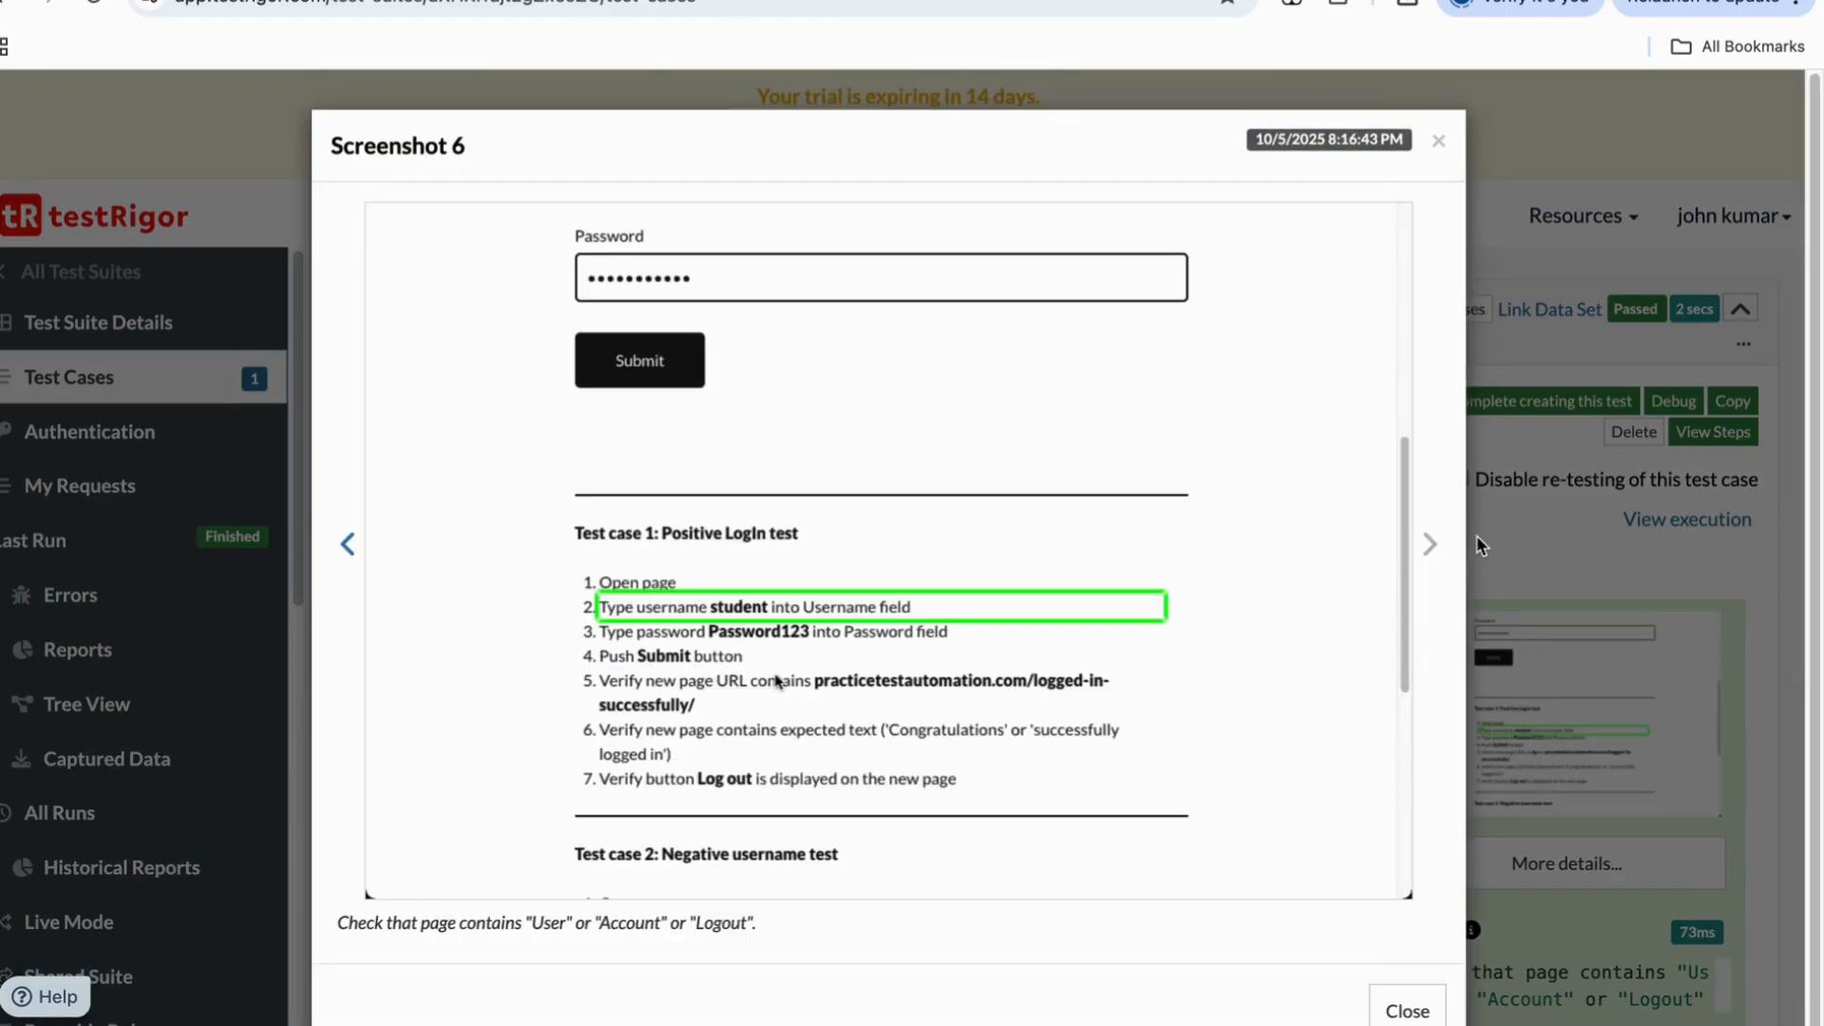
pyautogui.click(1439, 152)
# Add the label "p0" to the "Login using credentials" test case
pyautogui.scroll(5, 746, 784)
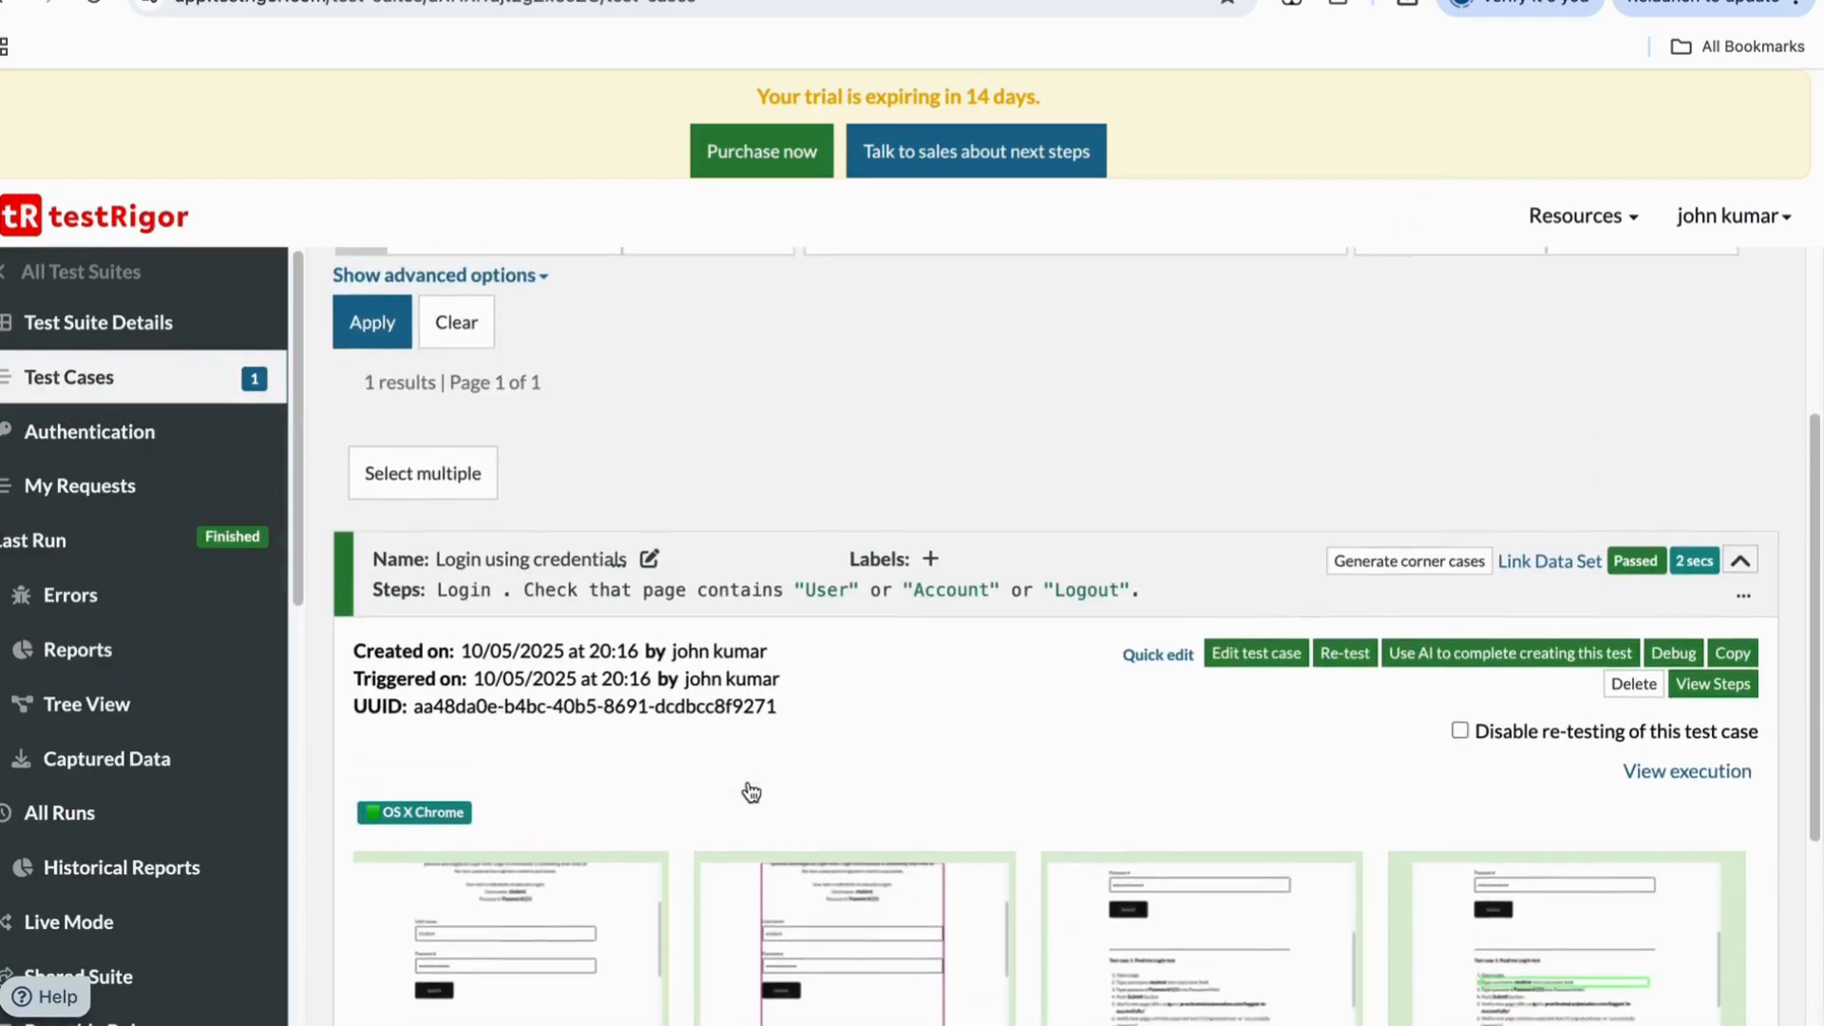
pyautogui.click(930, 714)
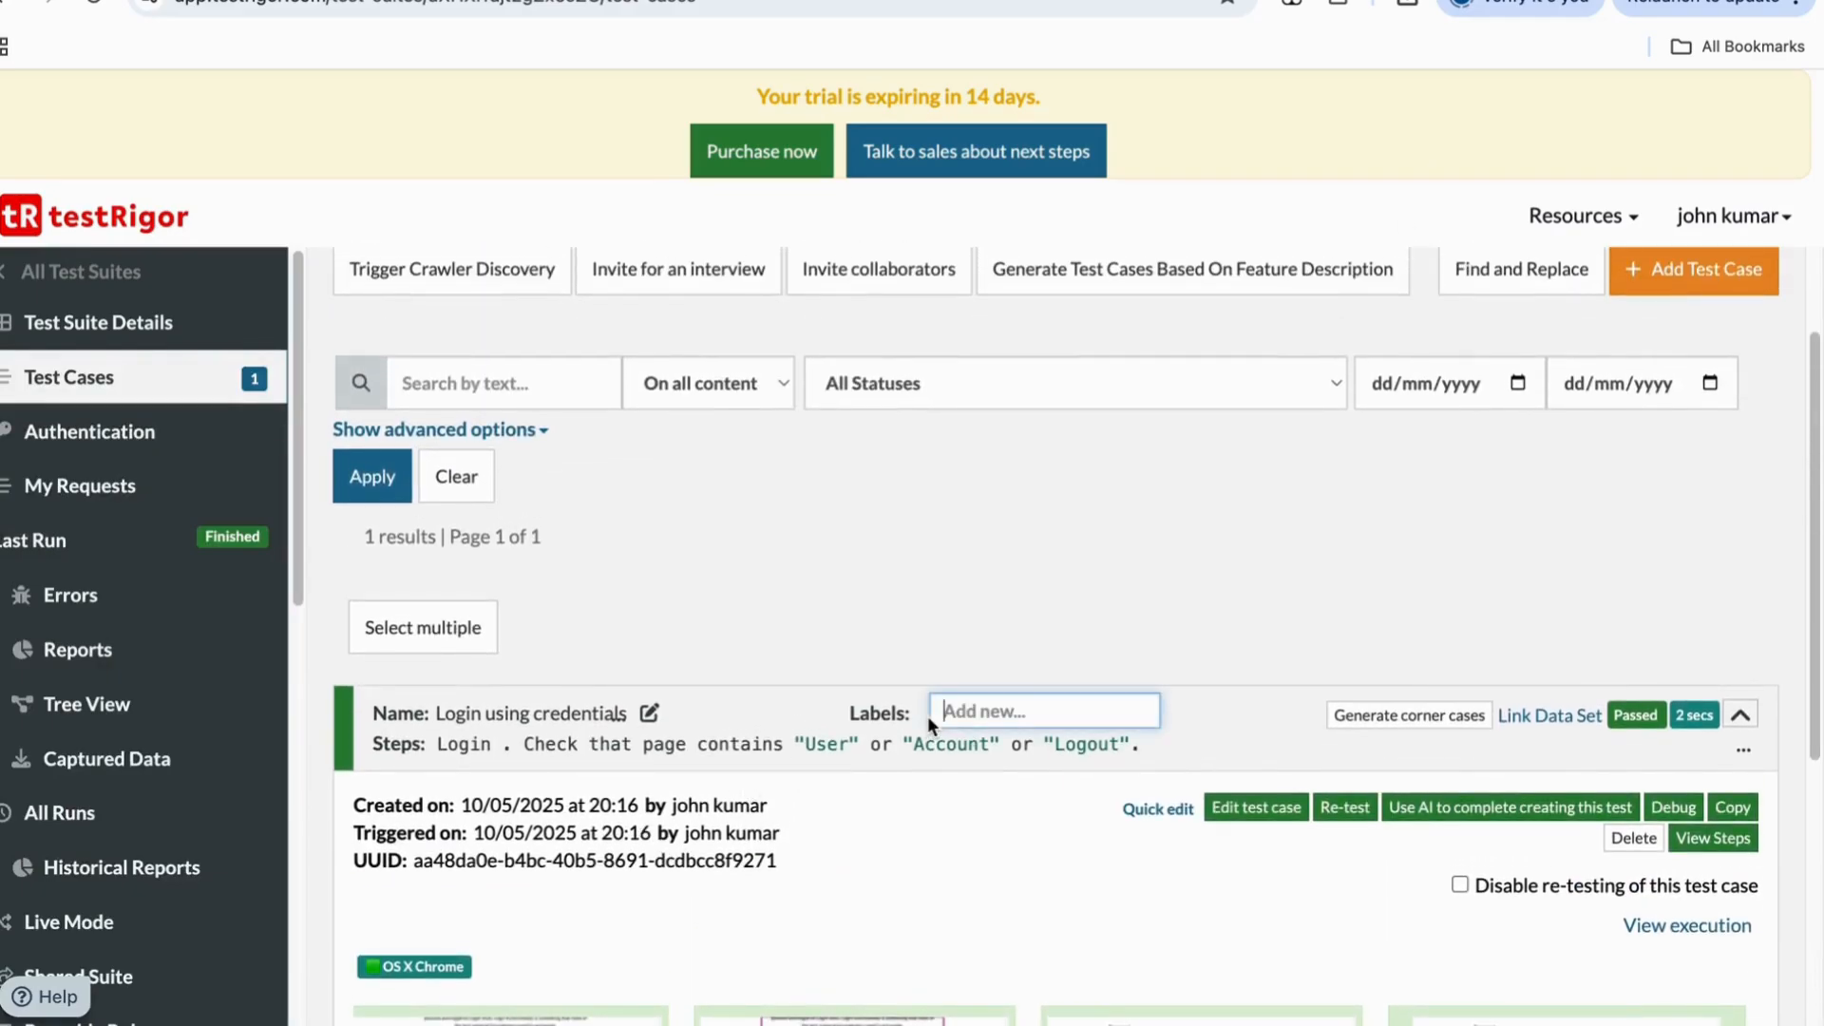
pyautogui.write('p0')
pyautogui.press('Return')
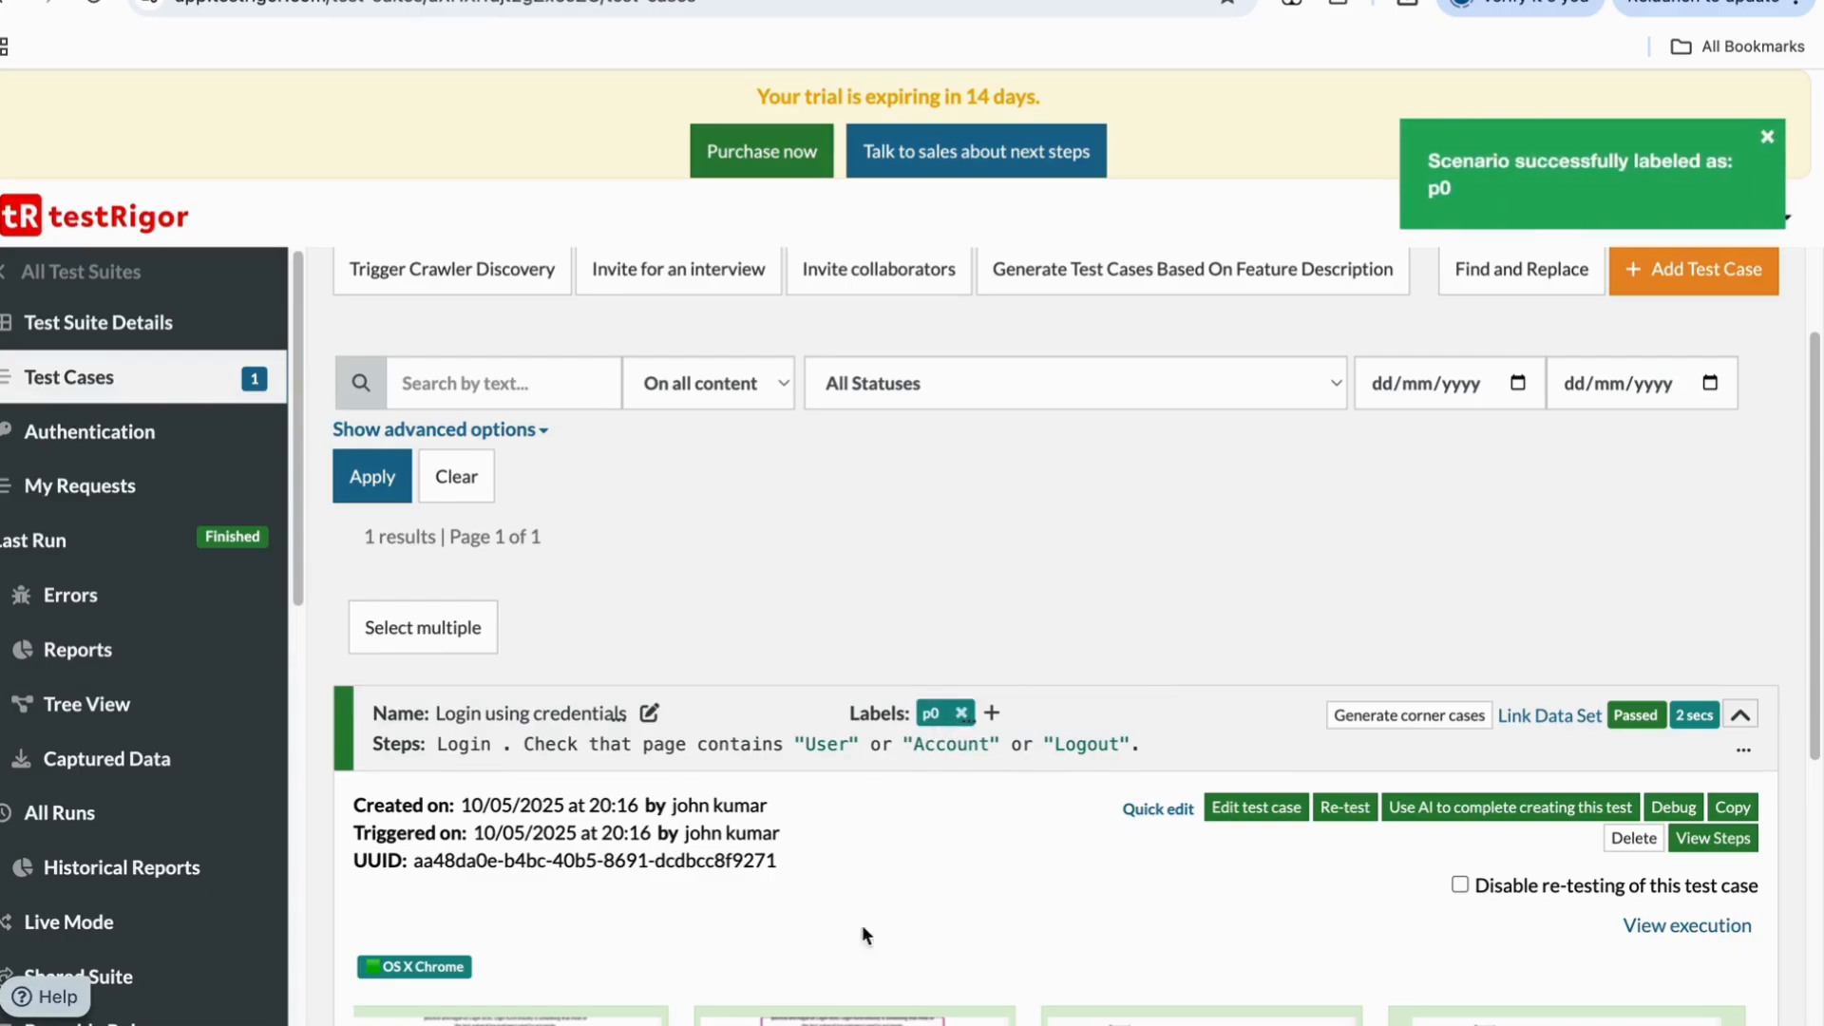
# Filter the SampleWebpage test cases by the status Passed
pyautogui.scroll(-1, 688, 771)
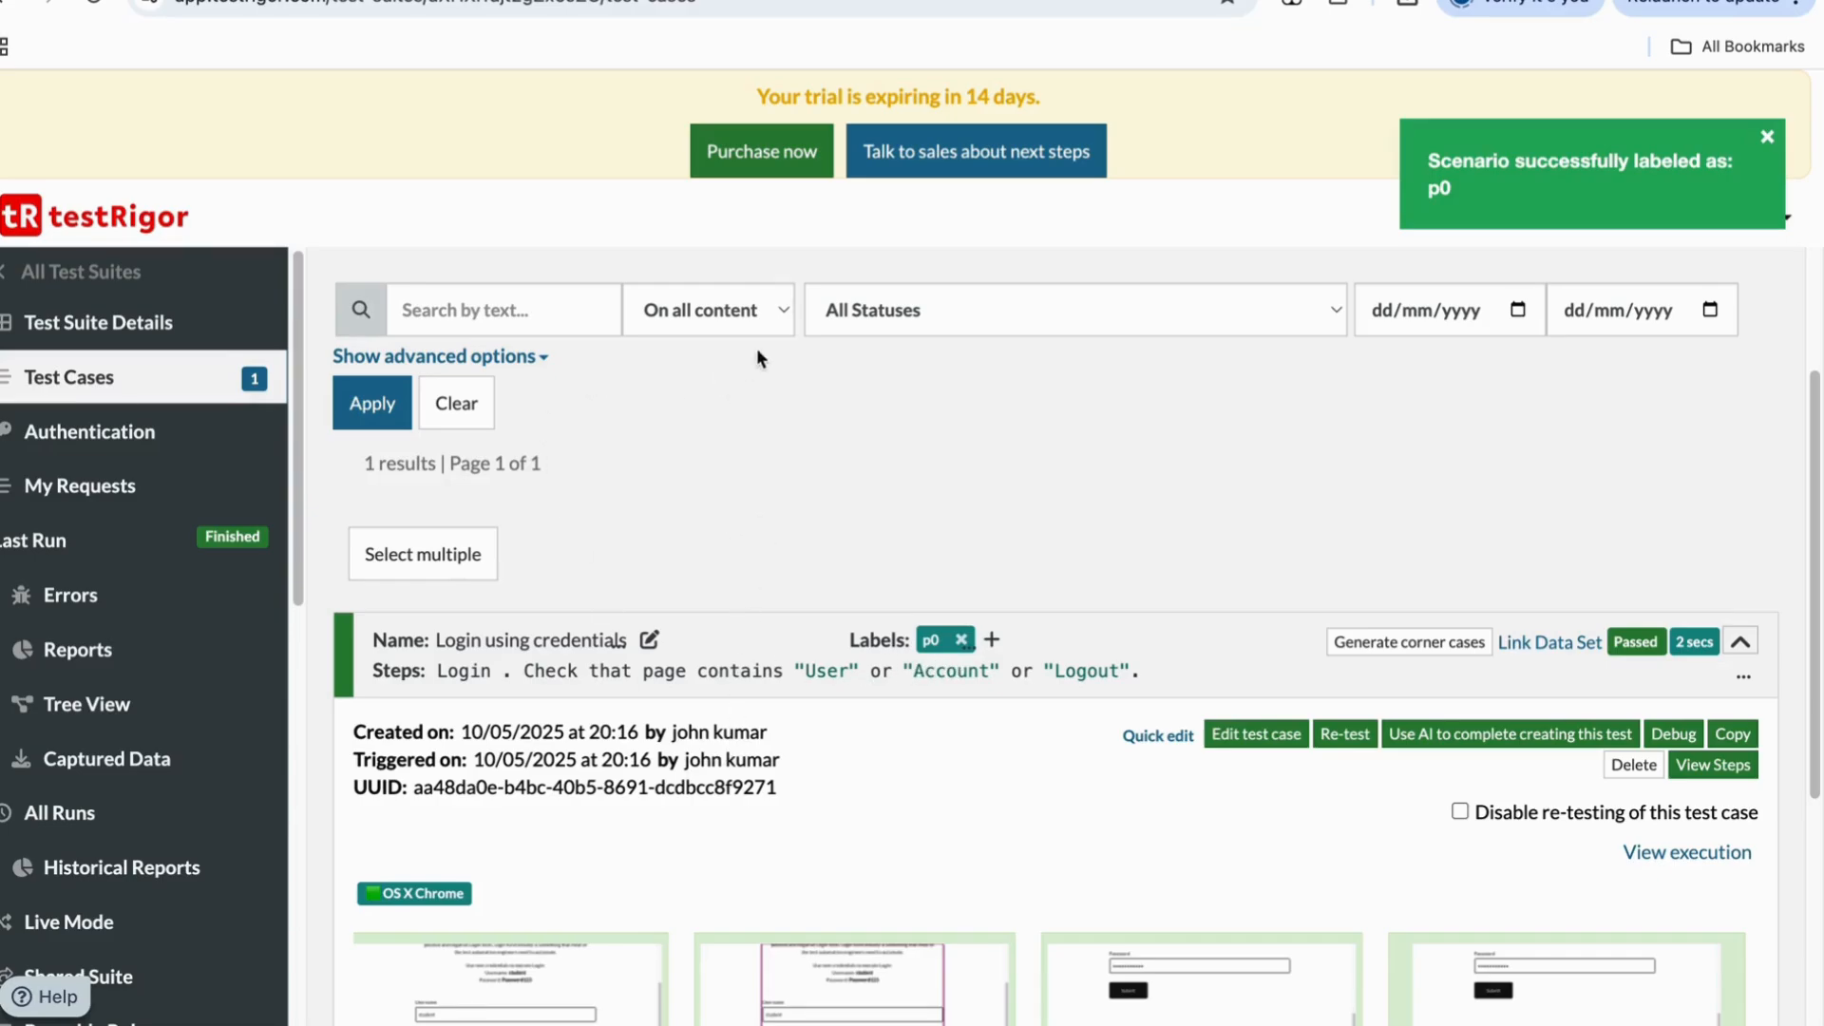
pyautogui.click(1024, 316)
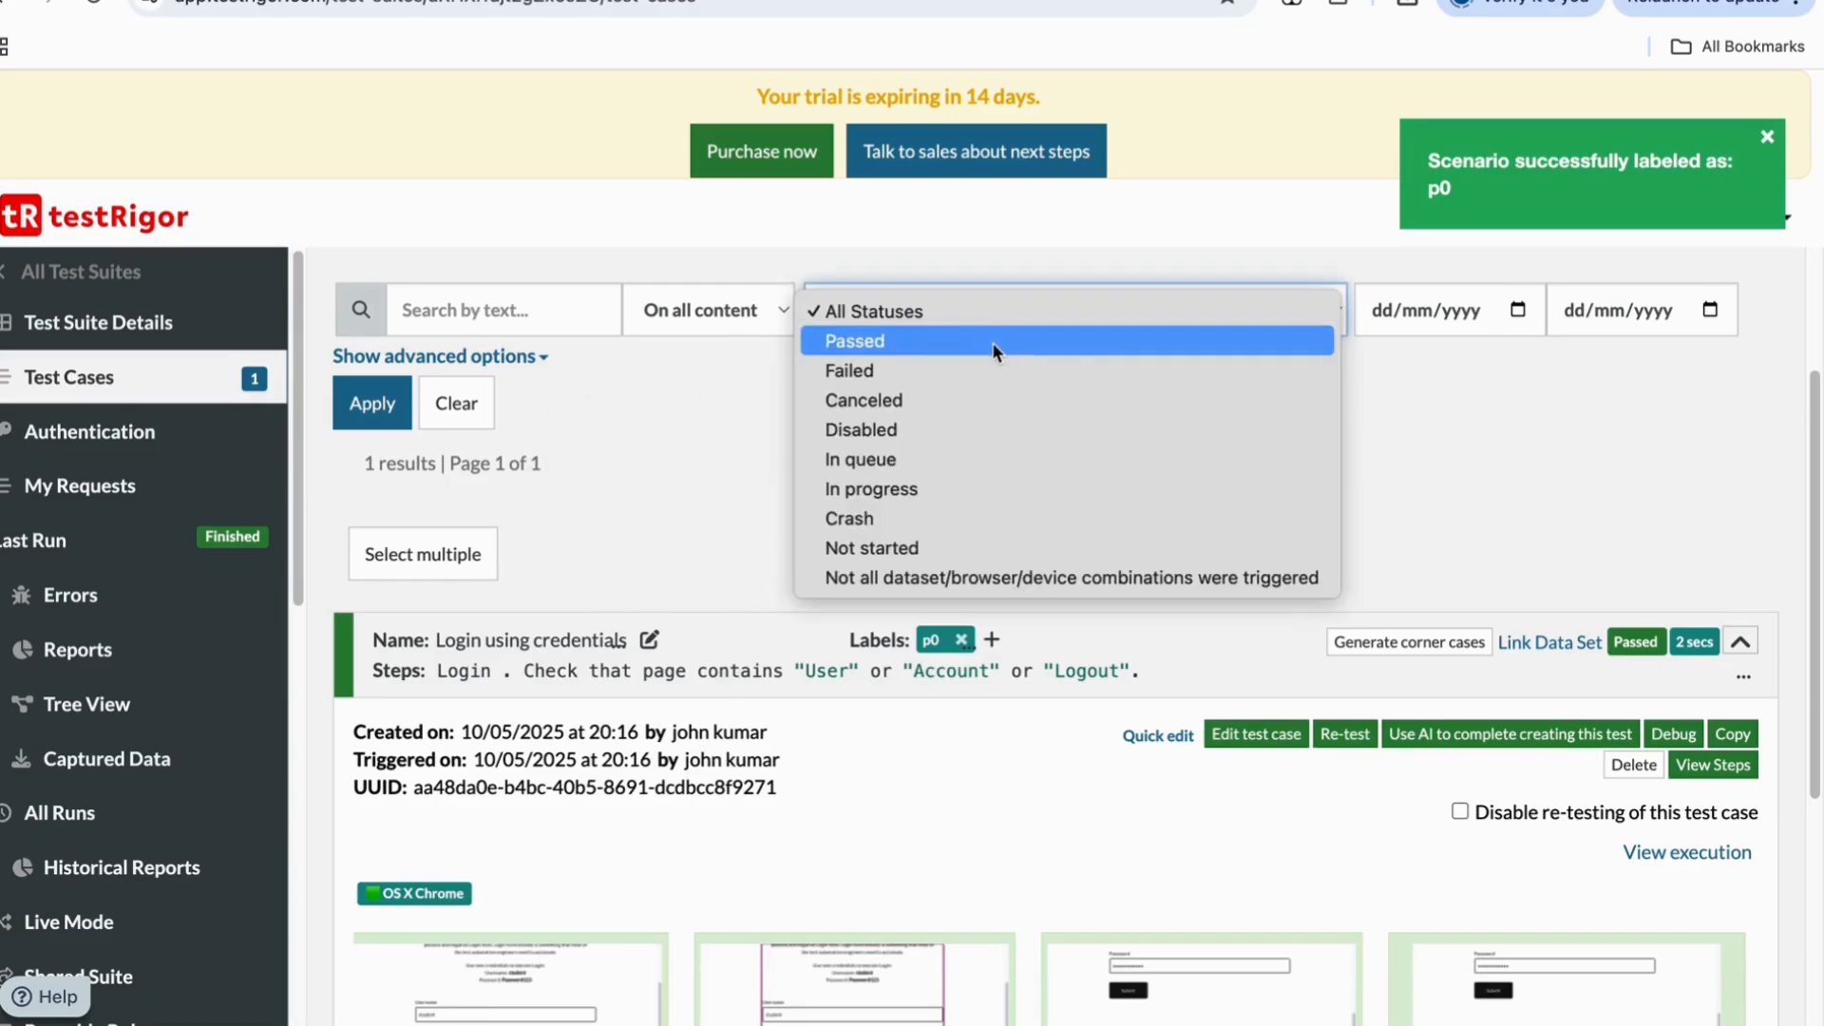
pyautogui.click(992, 342)
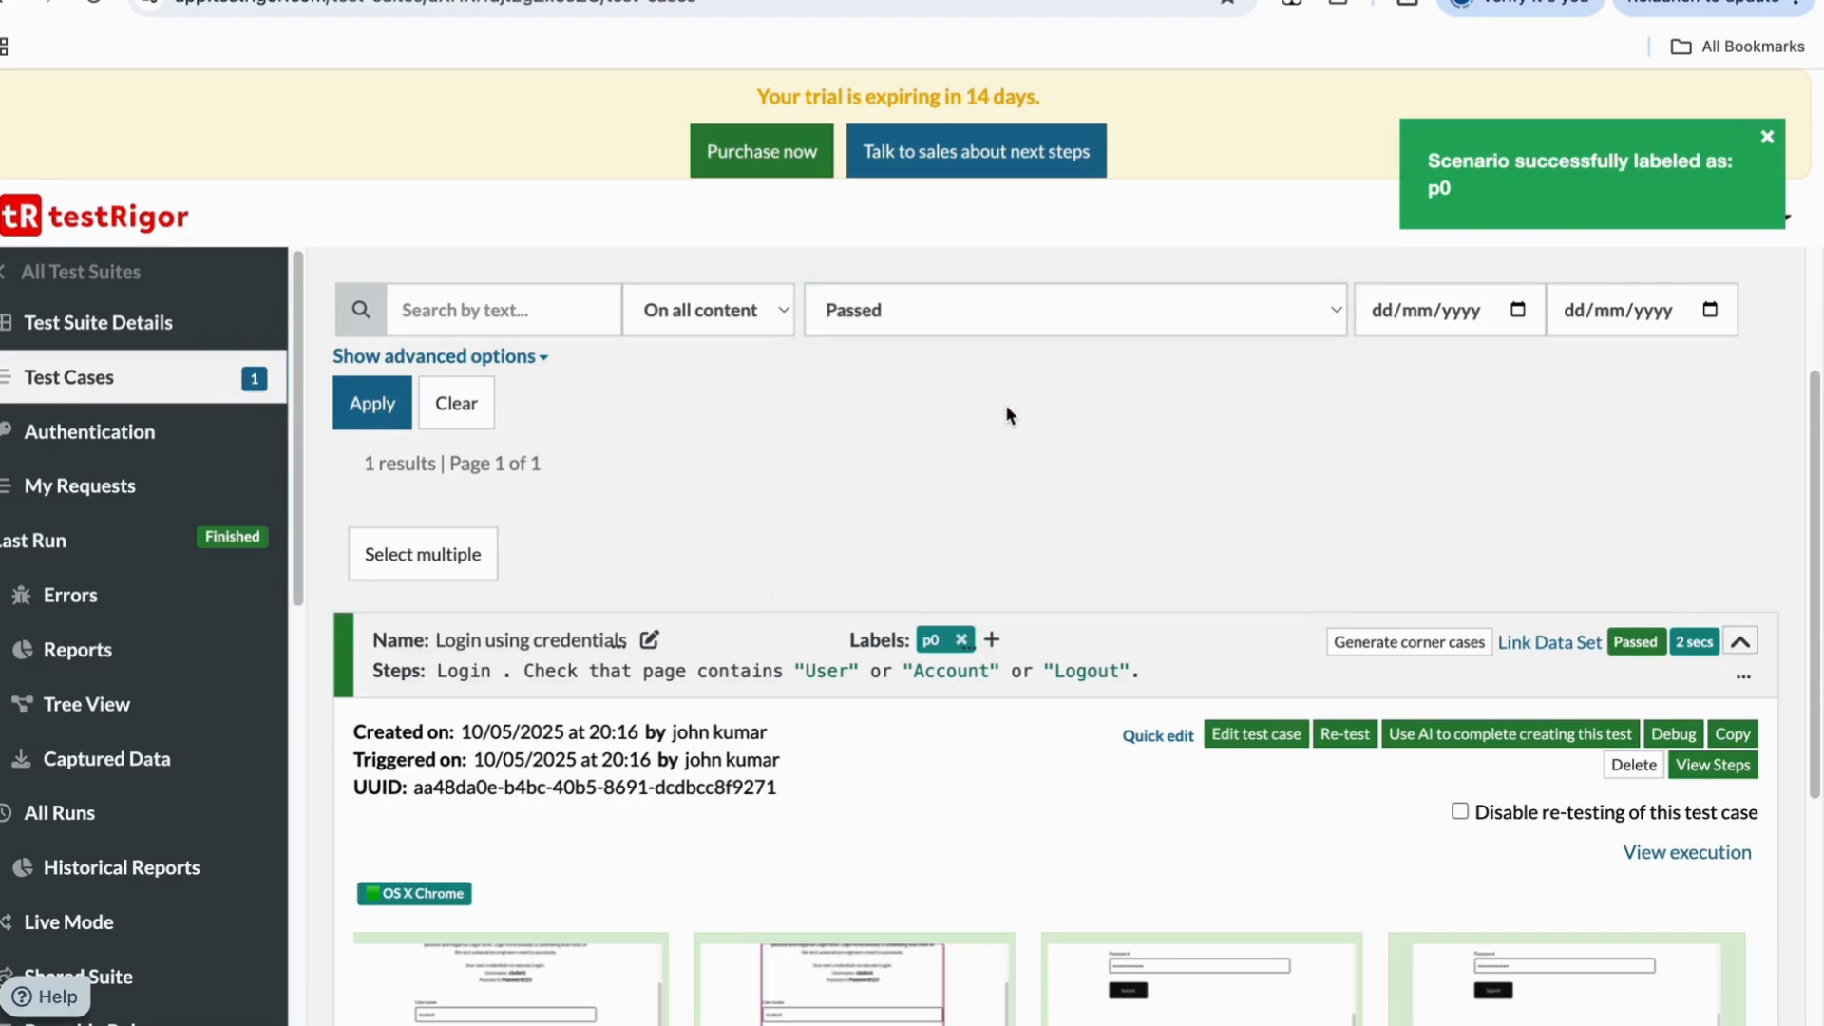
pyautogui.click(371, 407)
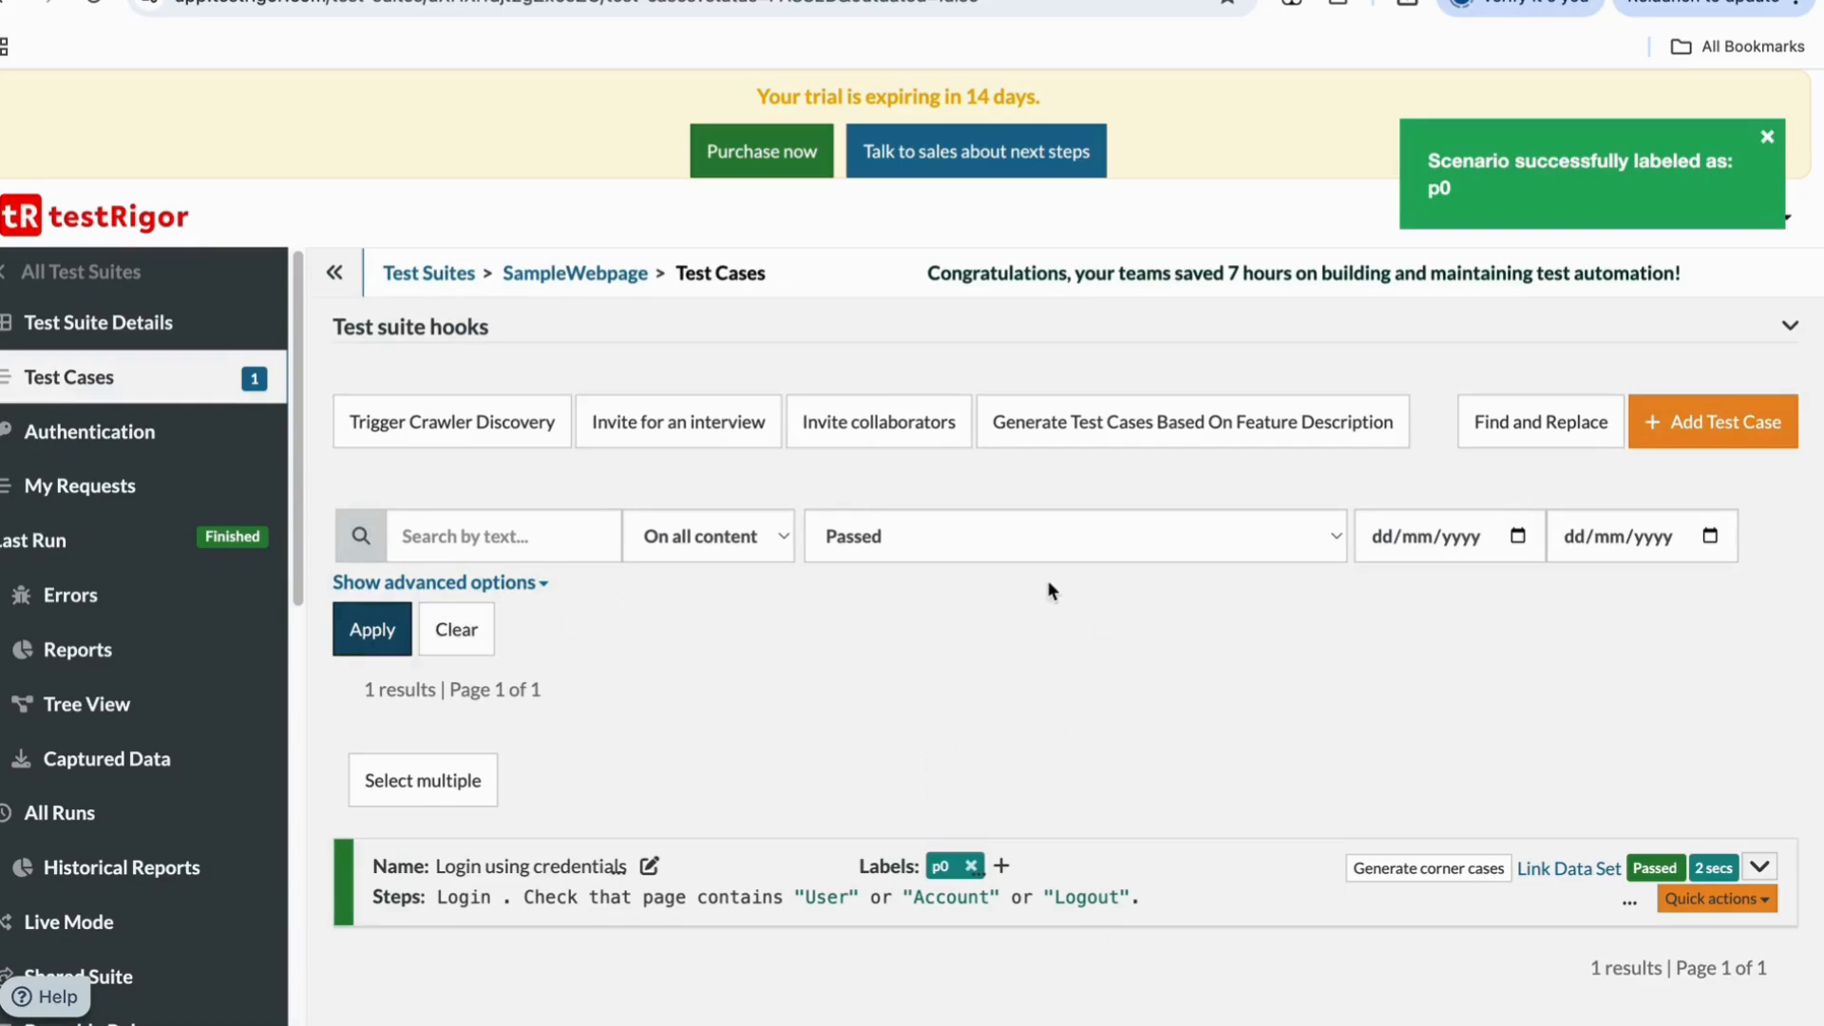
# Show the advanced filter options for test cases and examine the filters for labels, data sets, errors and failed reusable rules
pyautogui.click(541, 587)
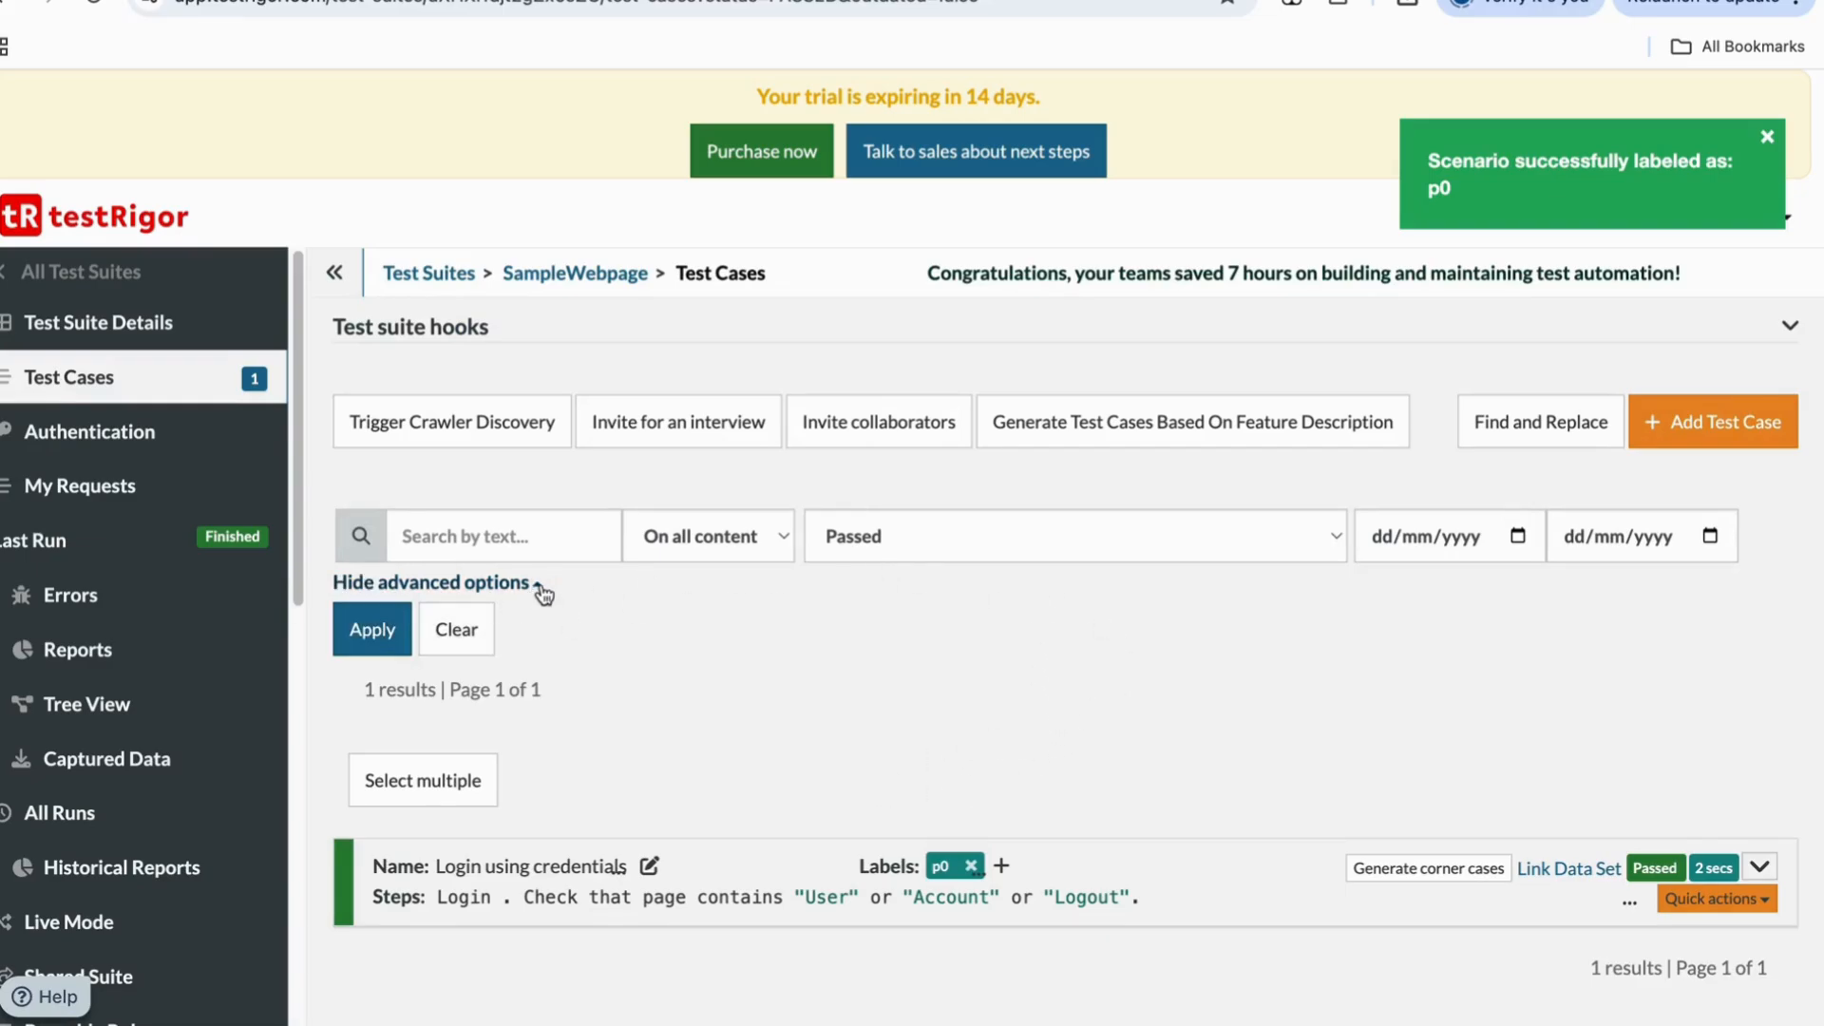
pyautogui.click(537, 586)
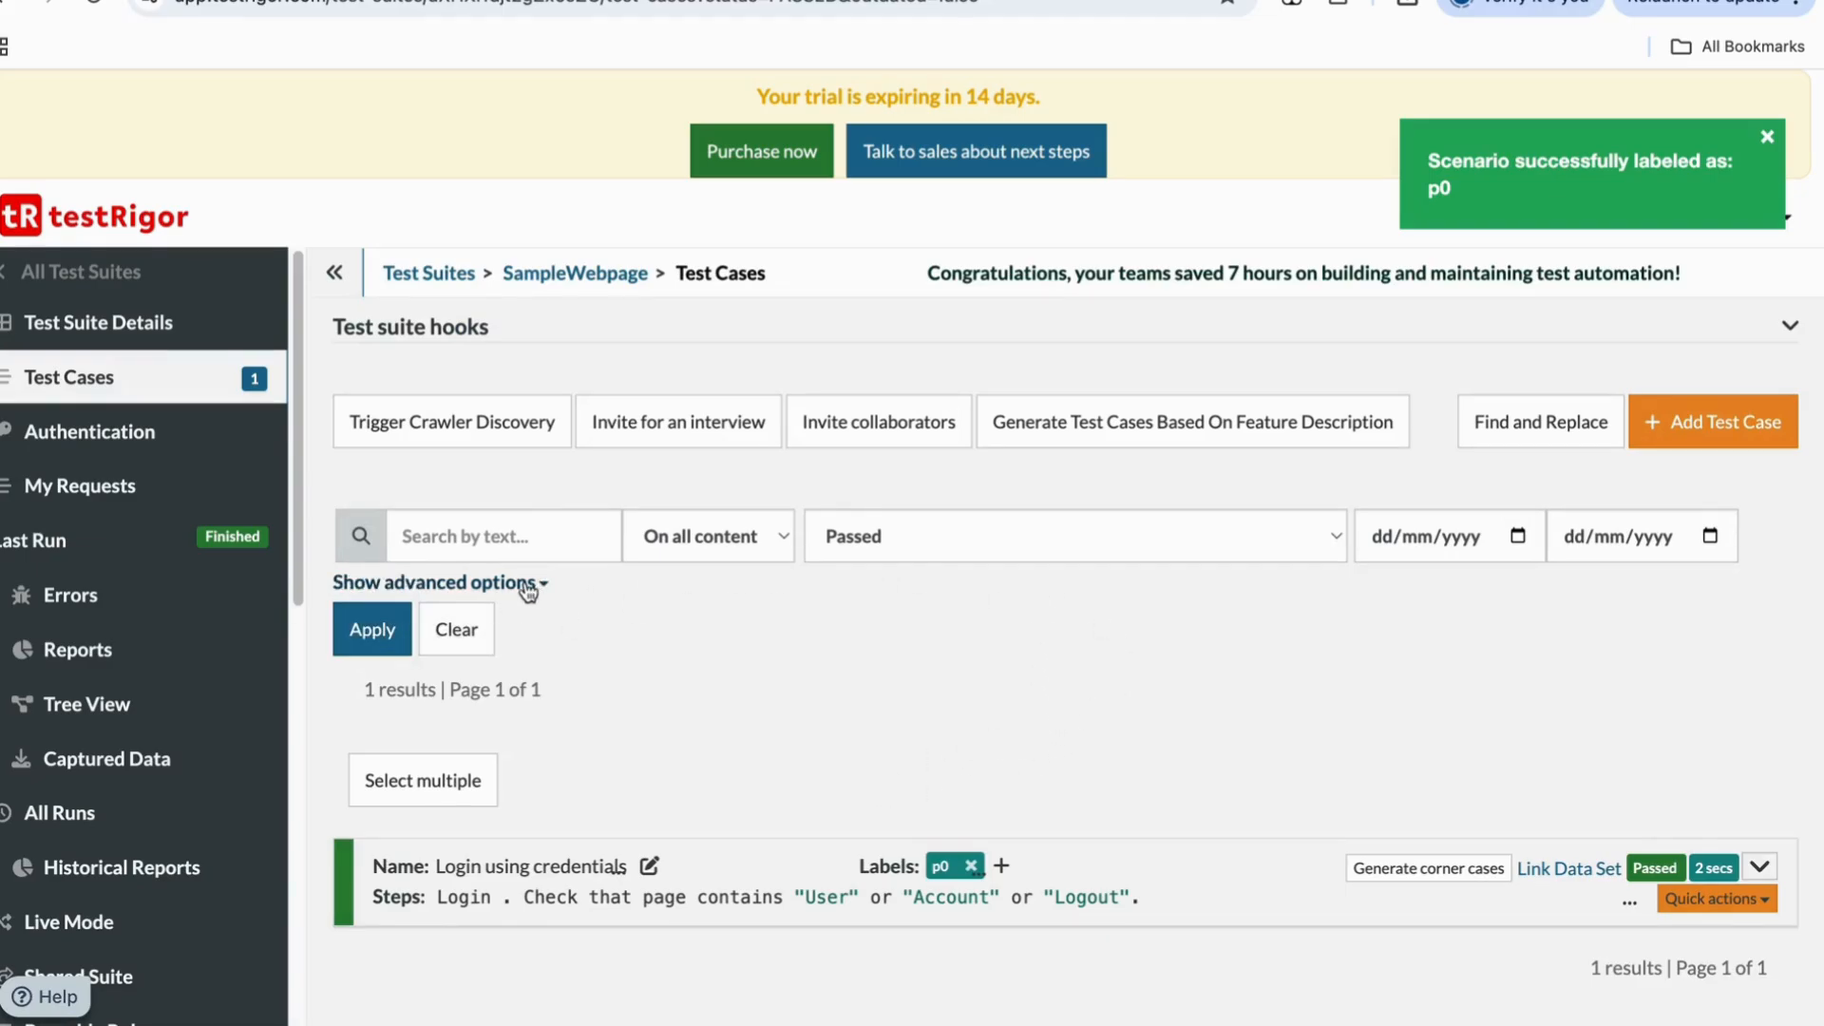
pyautogui.click(494, 586)
pyautogui.scroll(-4, 500, 729)
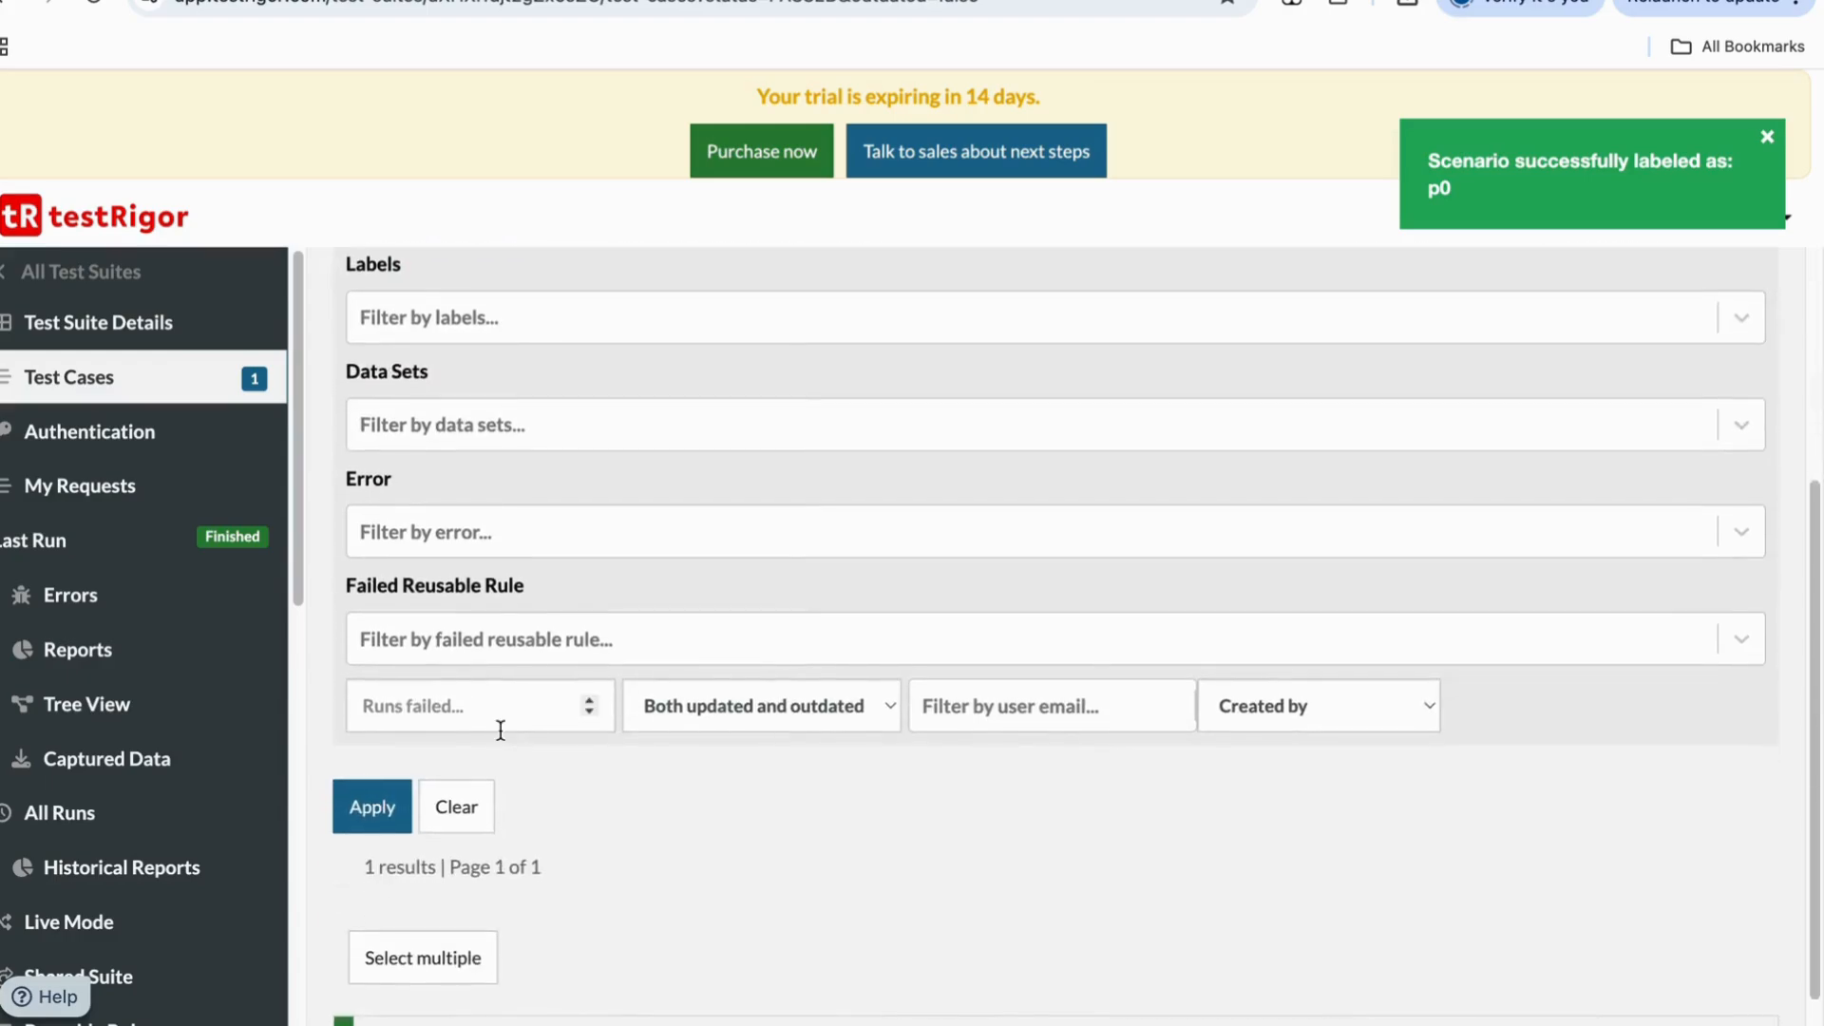
pyautogui.scroll(2, 505, 708)
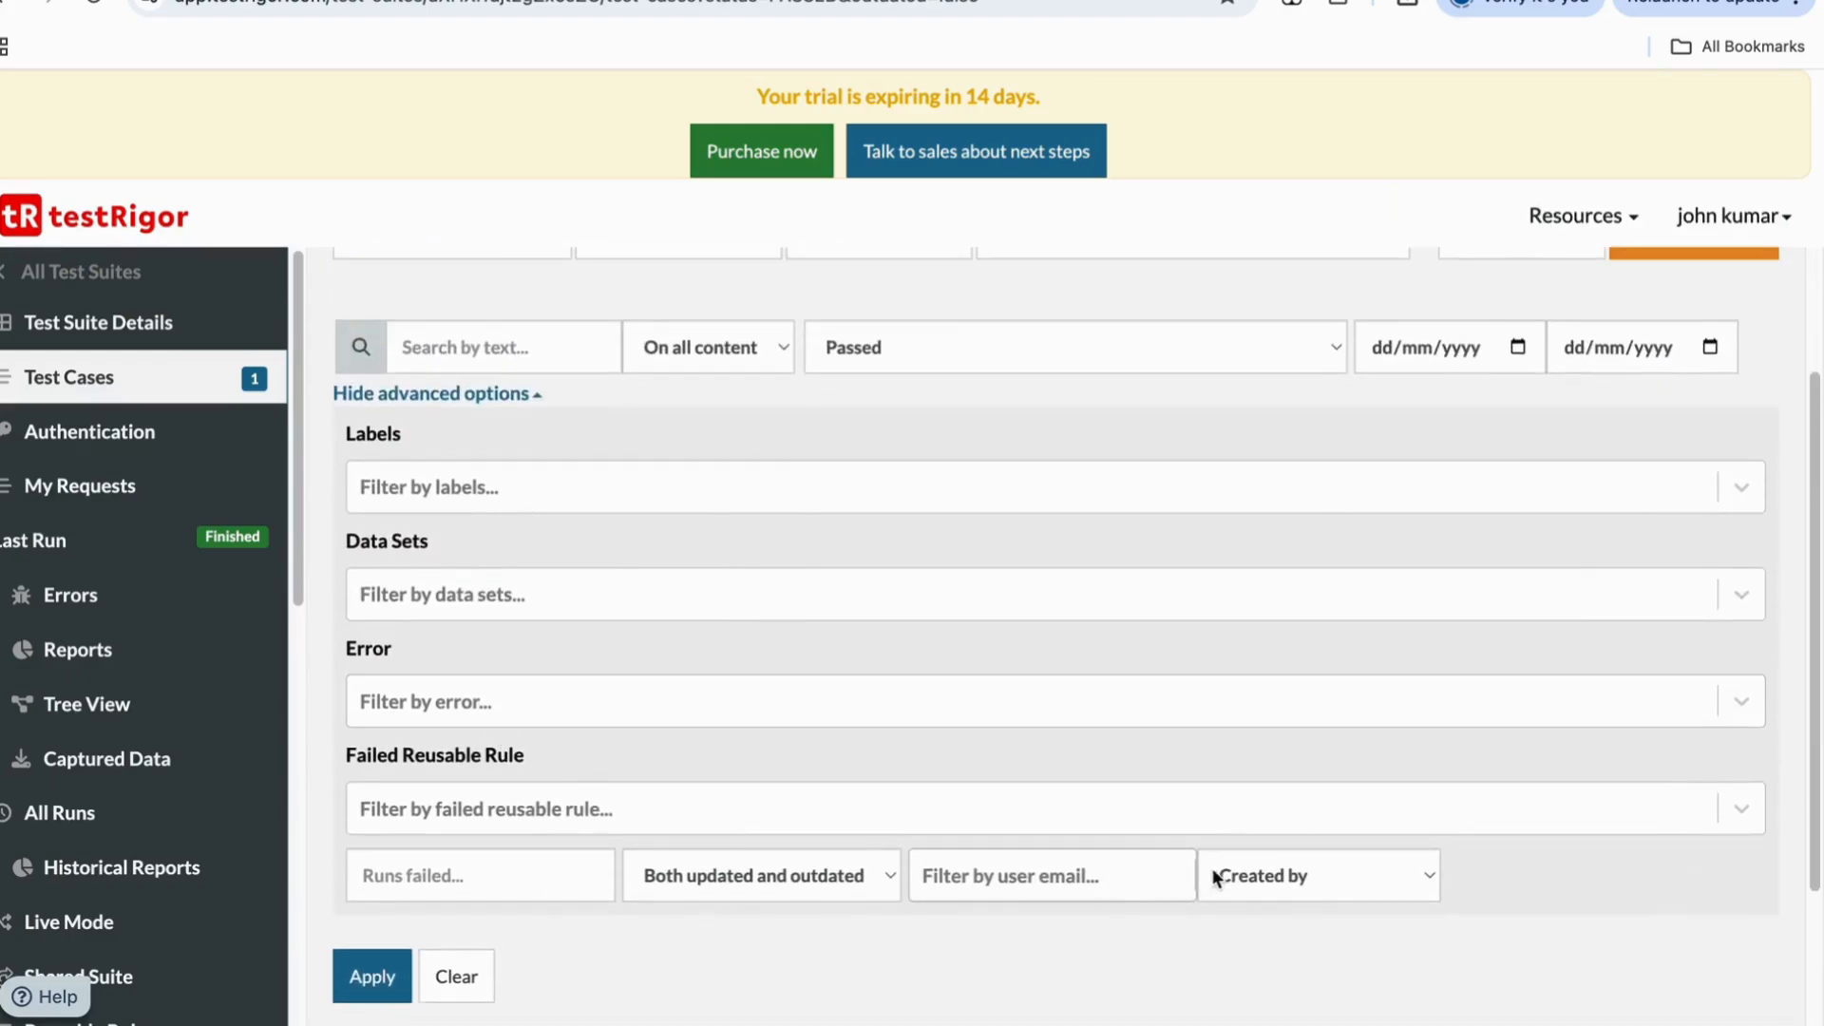
pyautogui.scroll(-3, 642, 906)
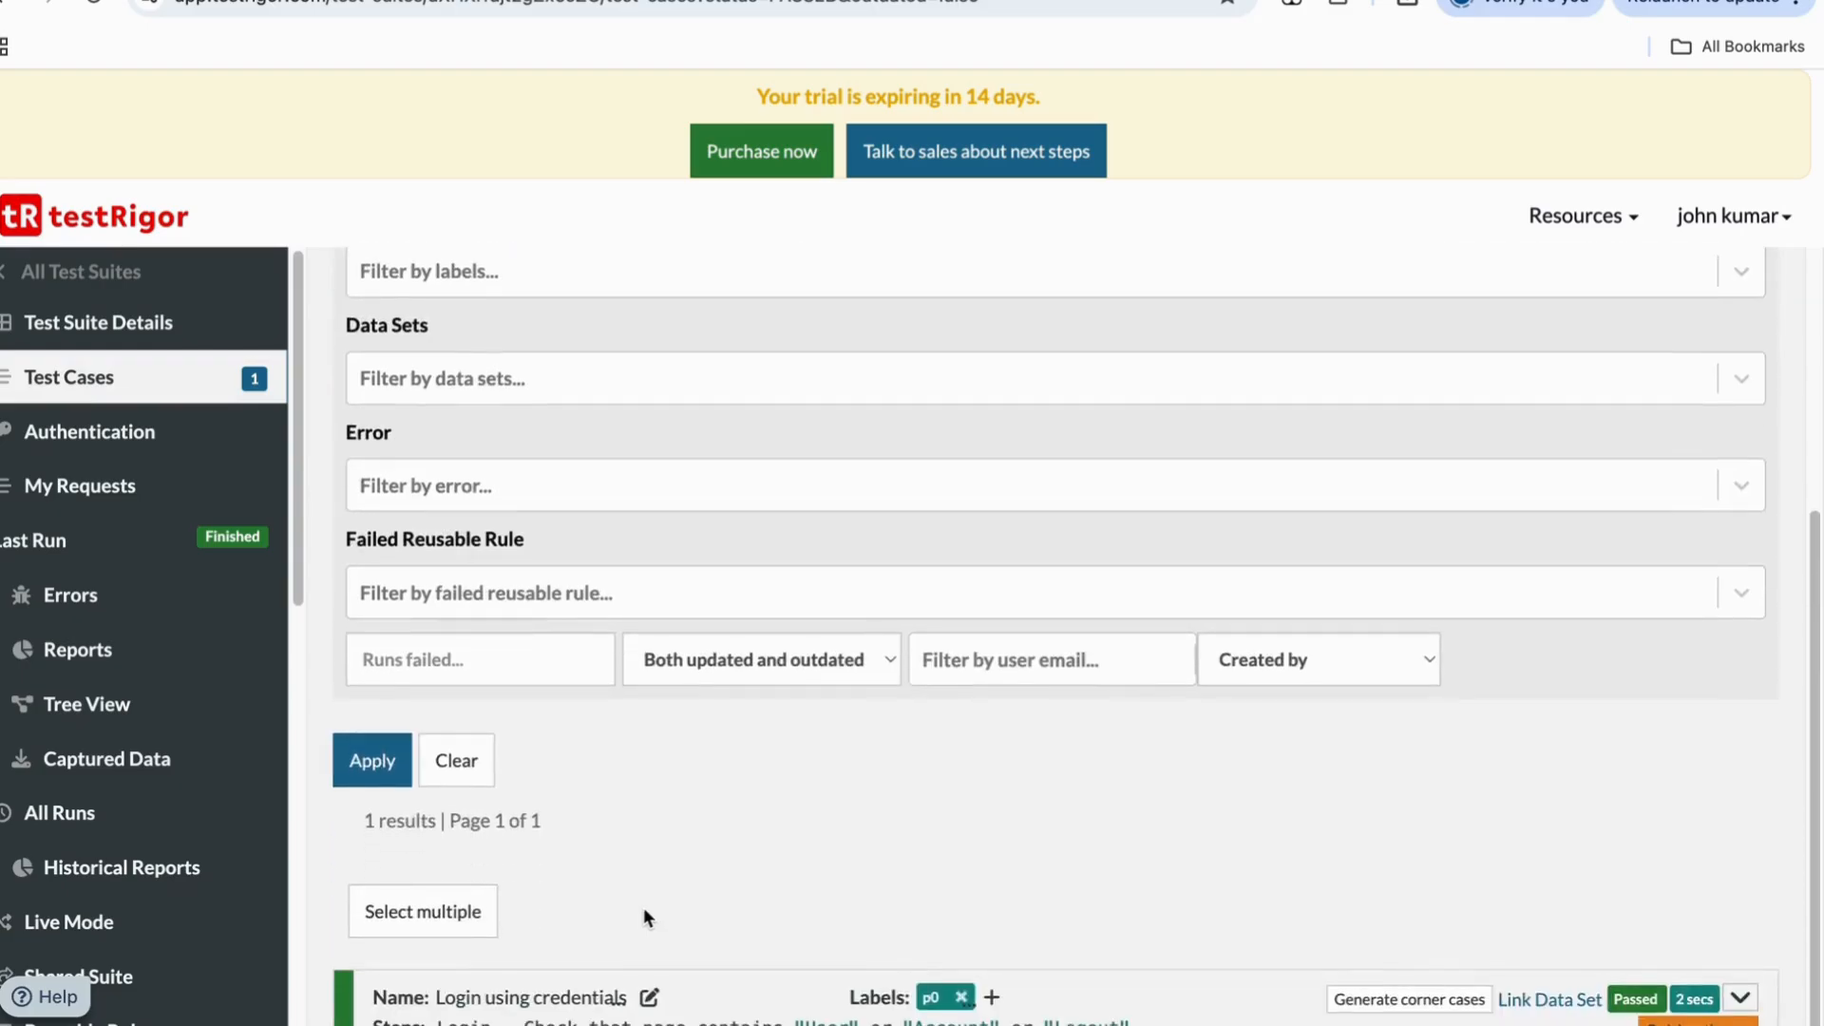
pyautogui.scroll(-1, 445, 760)
pyautogui.scroll(-1, 137, 917)
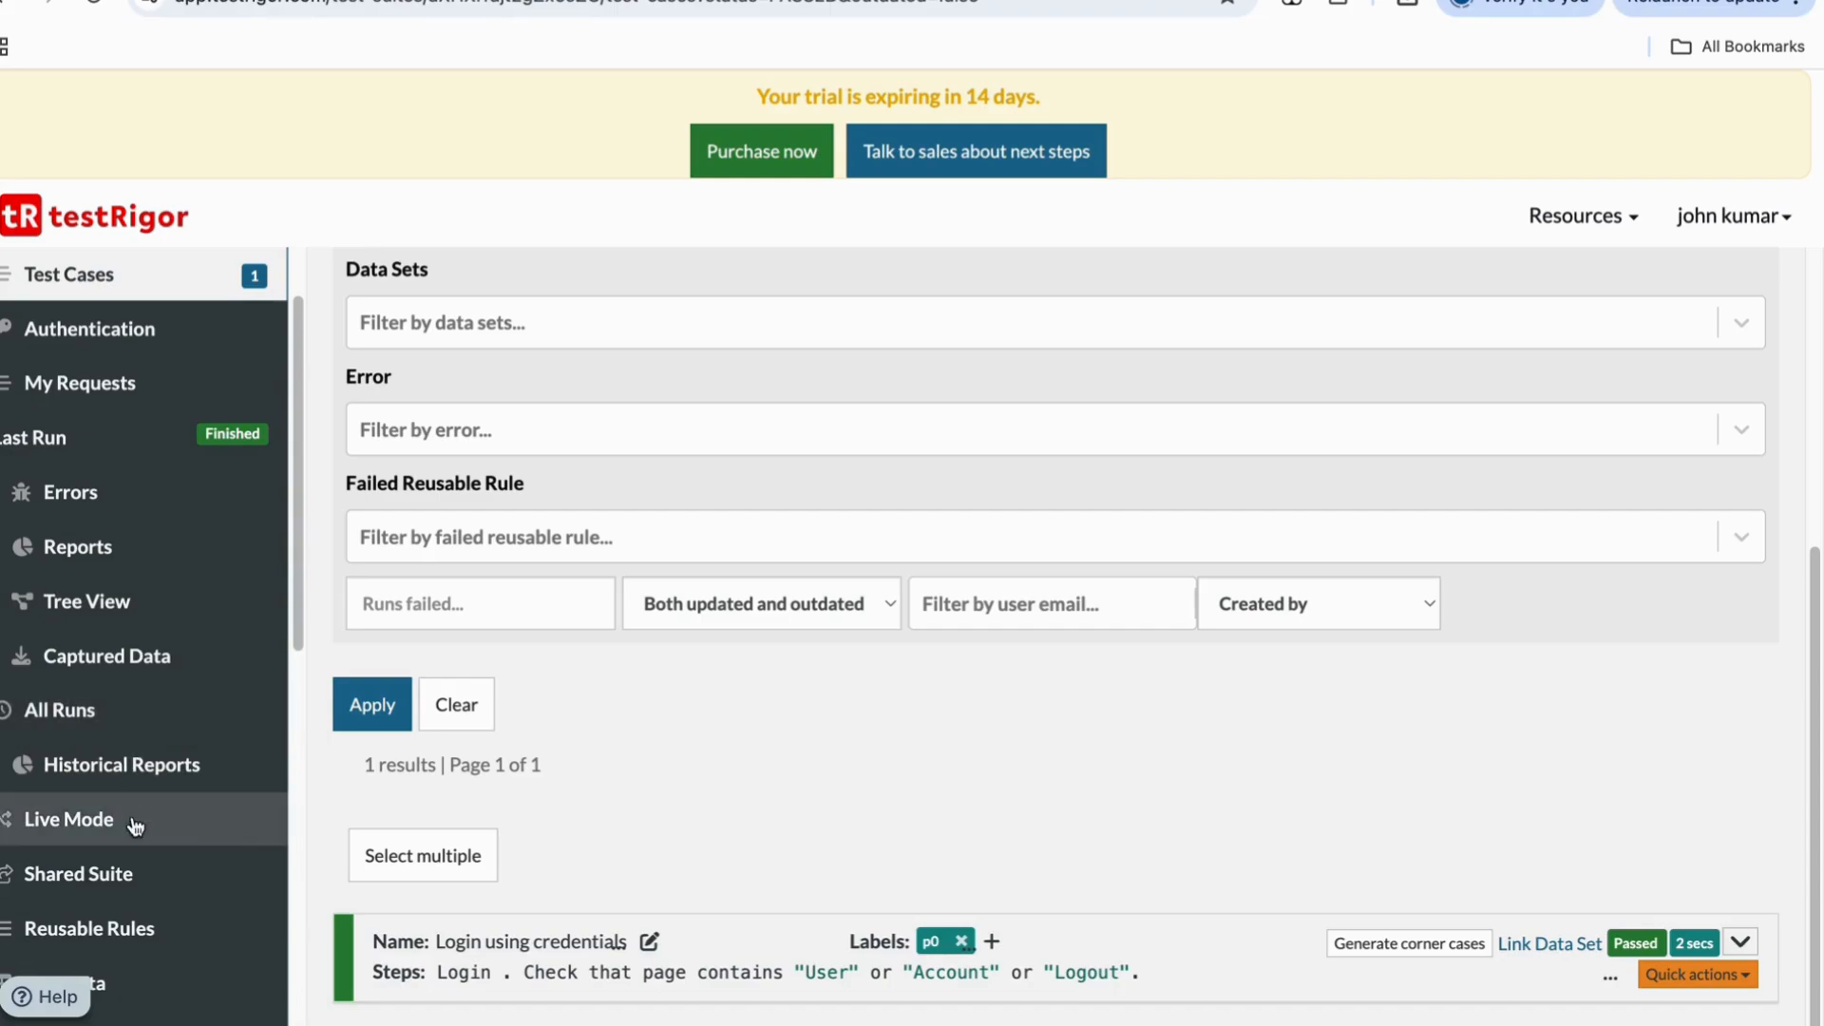
# View the historical reports of the SampleWebpage suite, from the runs over time to the overall statistics
pyautogui.scroll(-2, 143, 819)
pyautogui.scroll(1, 166, 631)
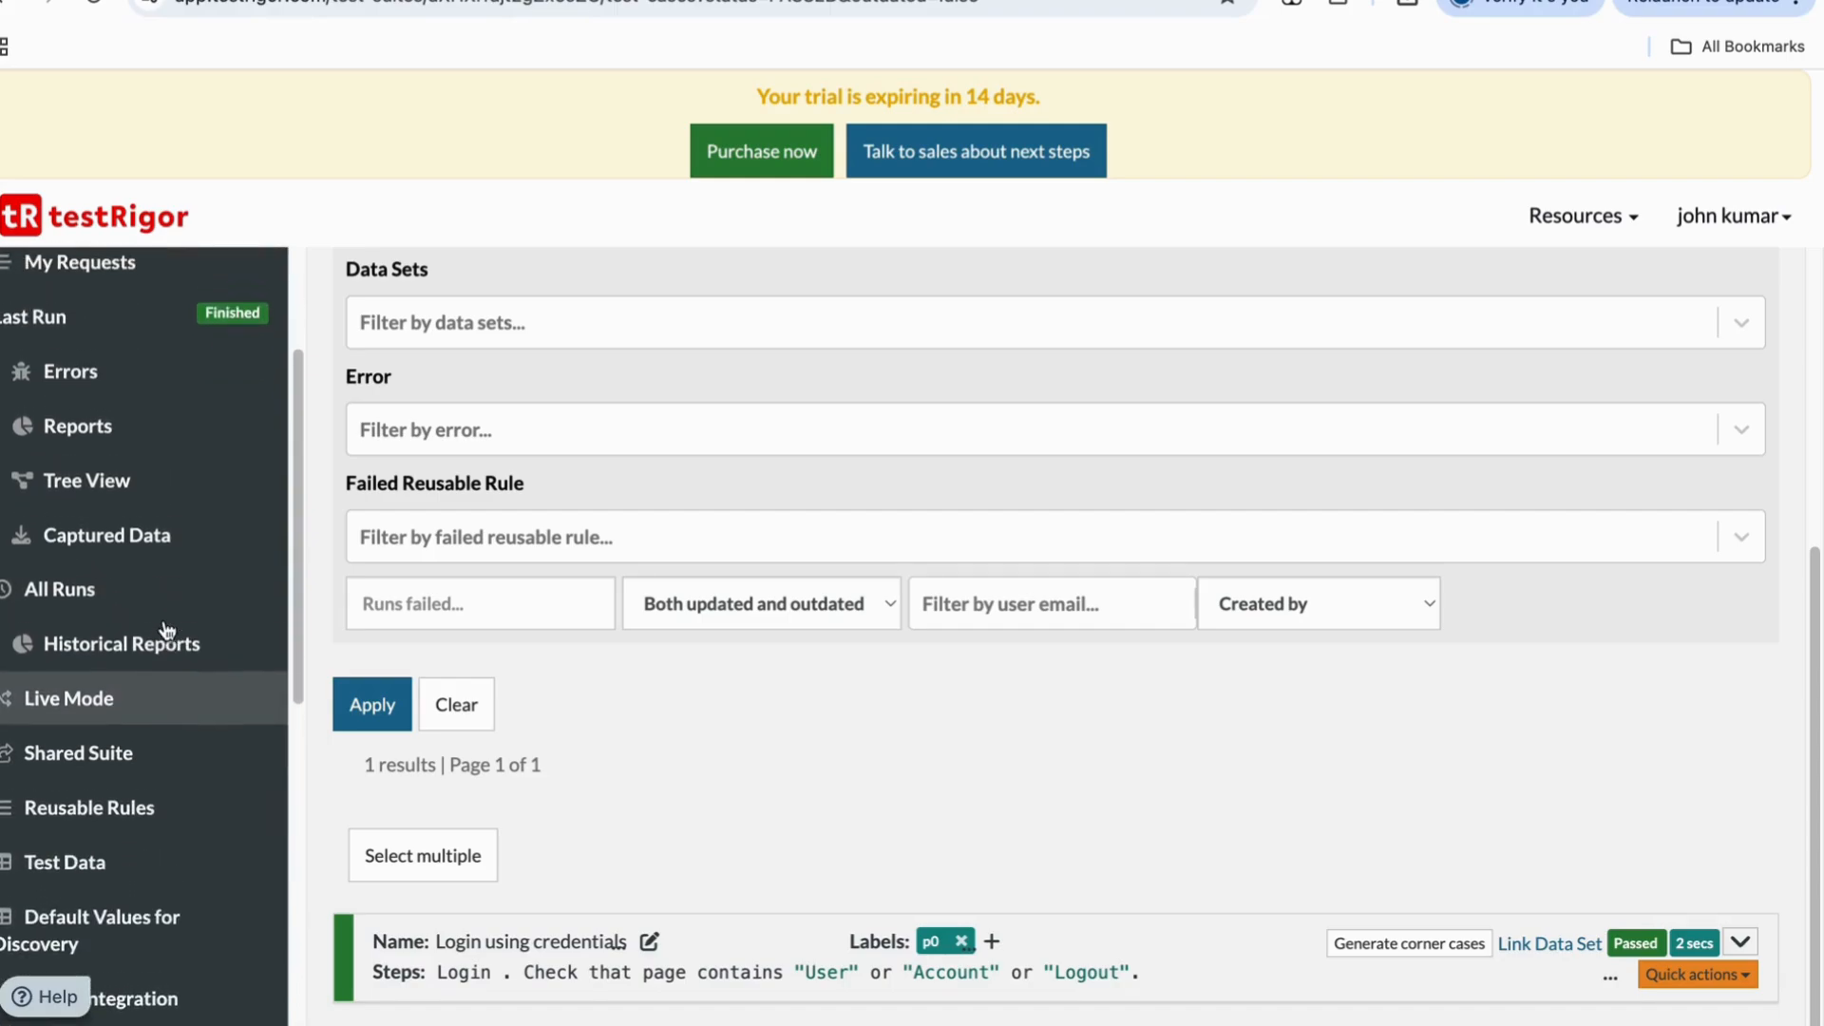
pyautogui.click(160, 657)
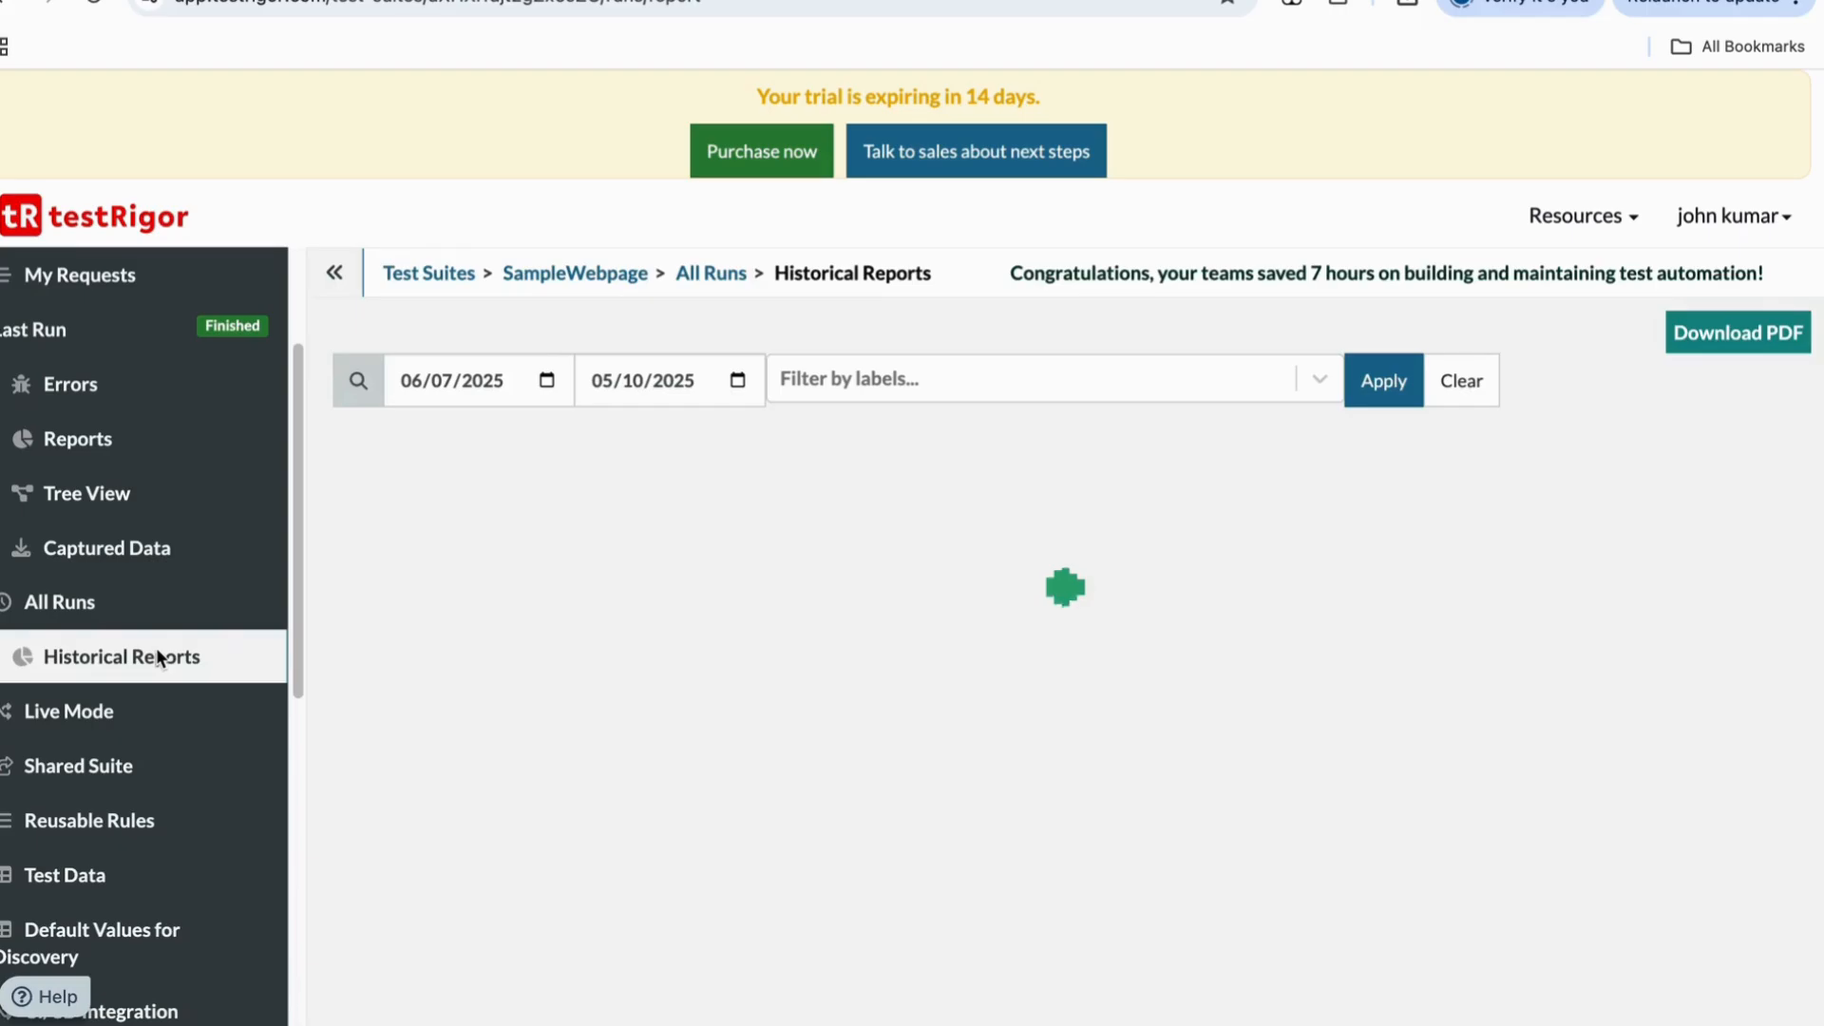
pyautogui.scroll(-5, 703, 866)
pyautogui.scroll(-4, 701, 866)
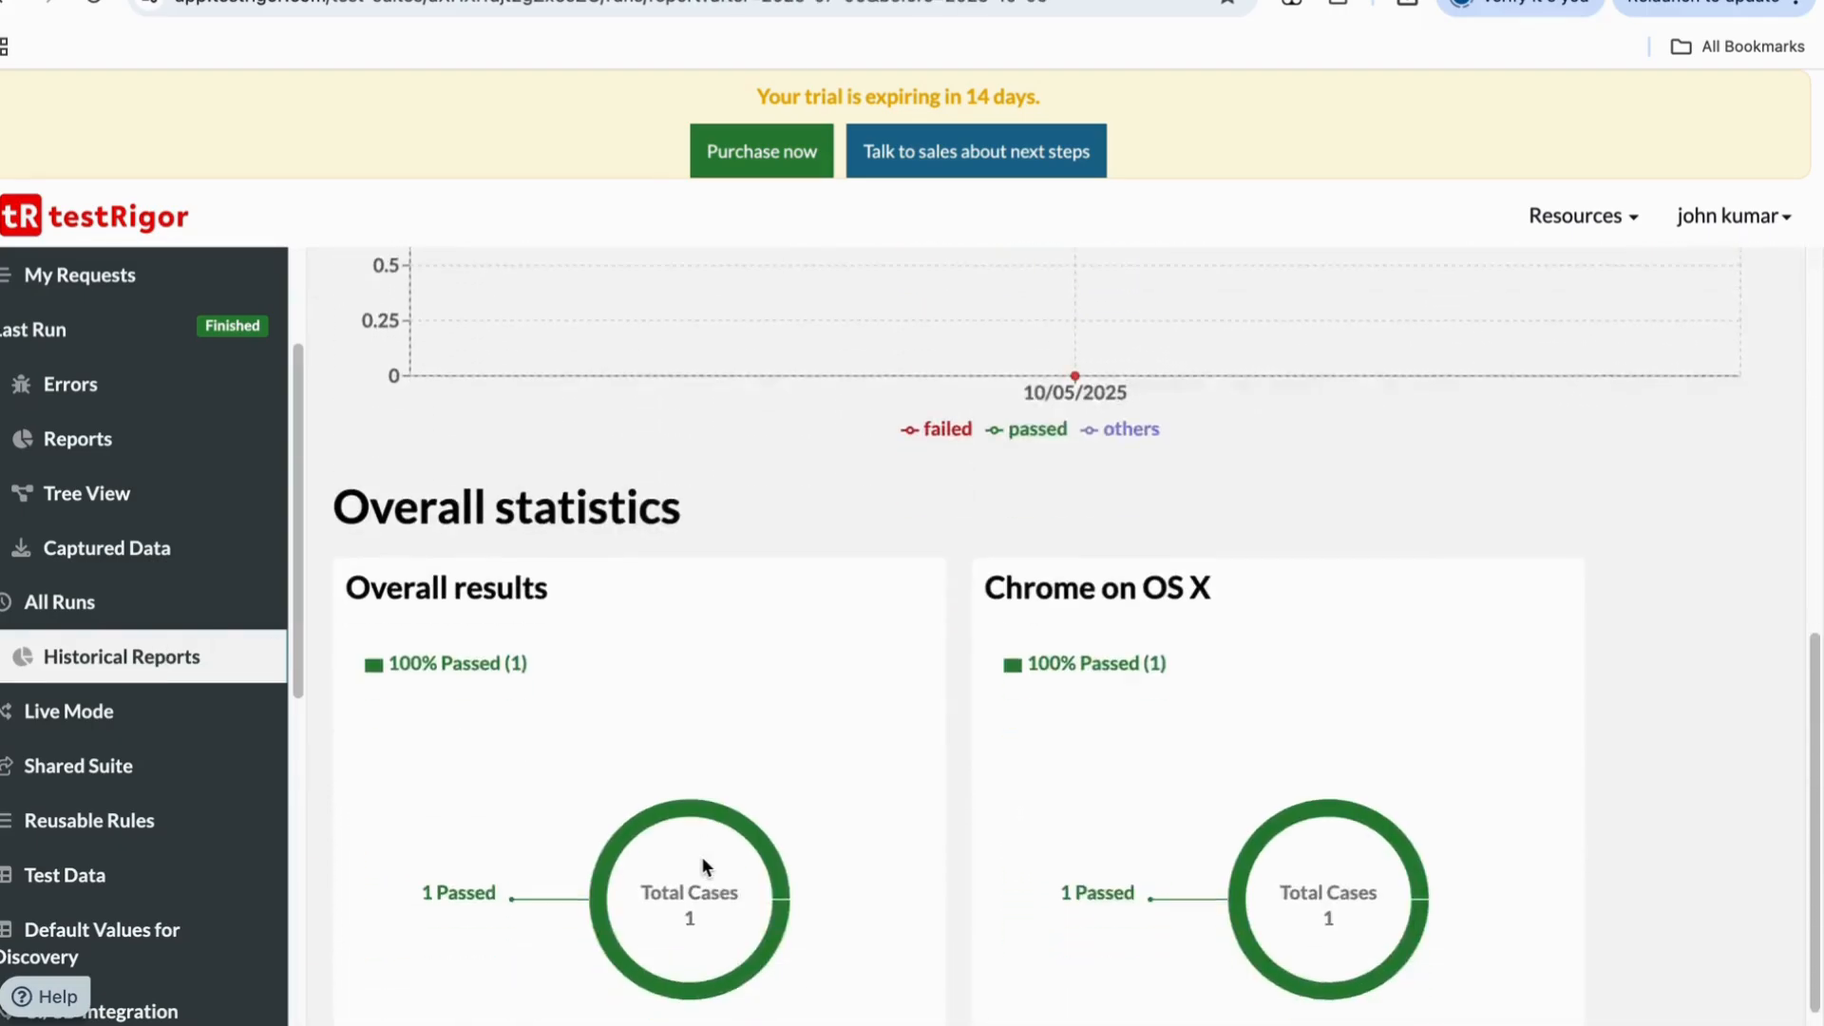
pyautogui.scroll(10, 701, 860)
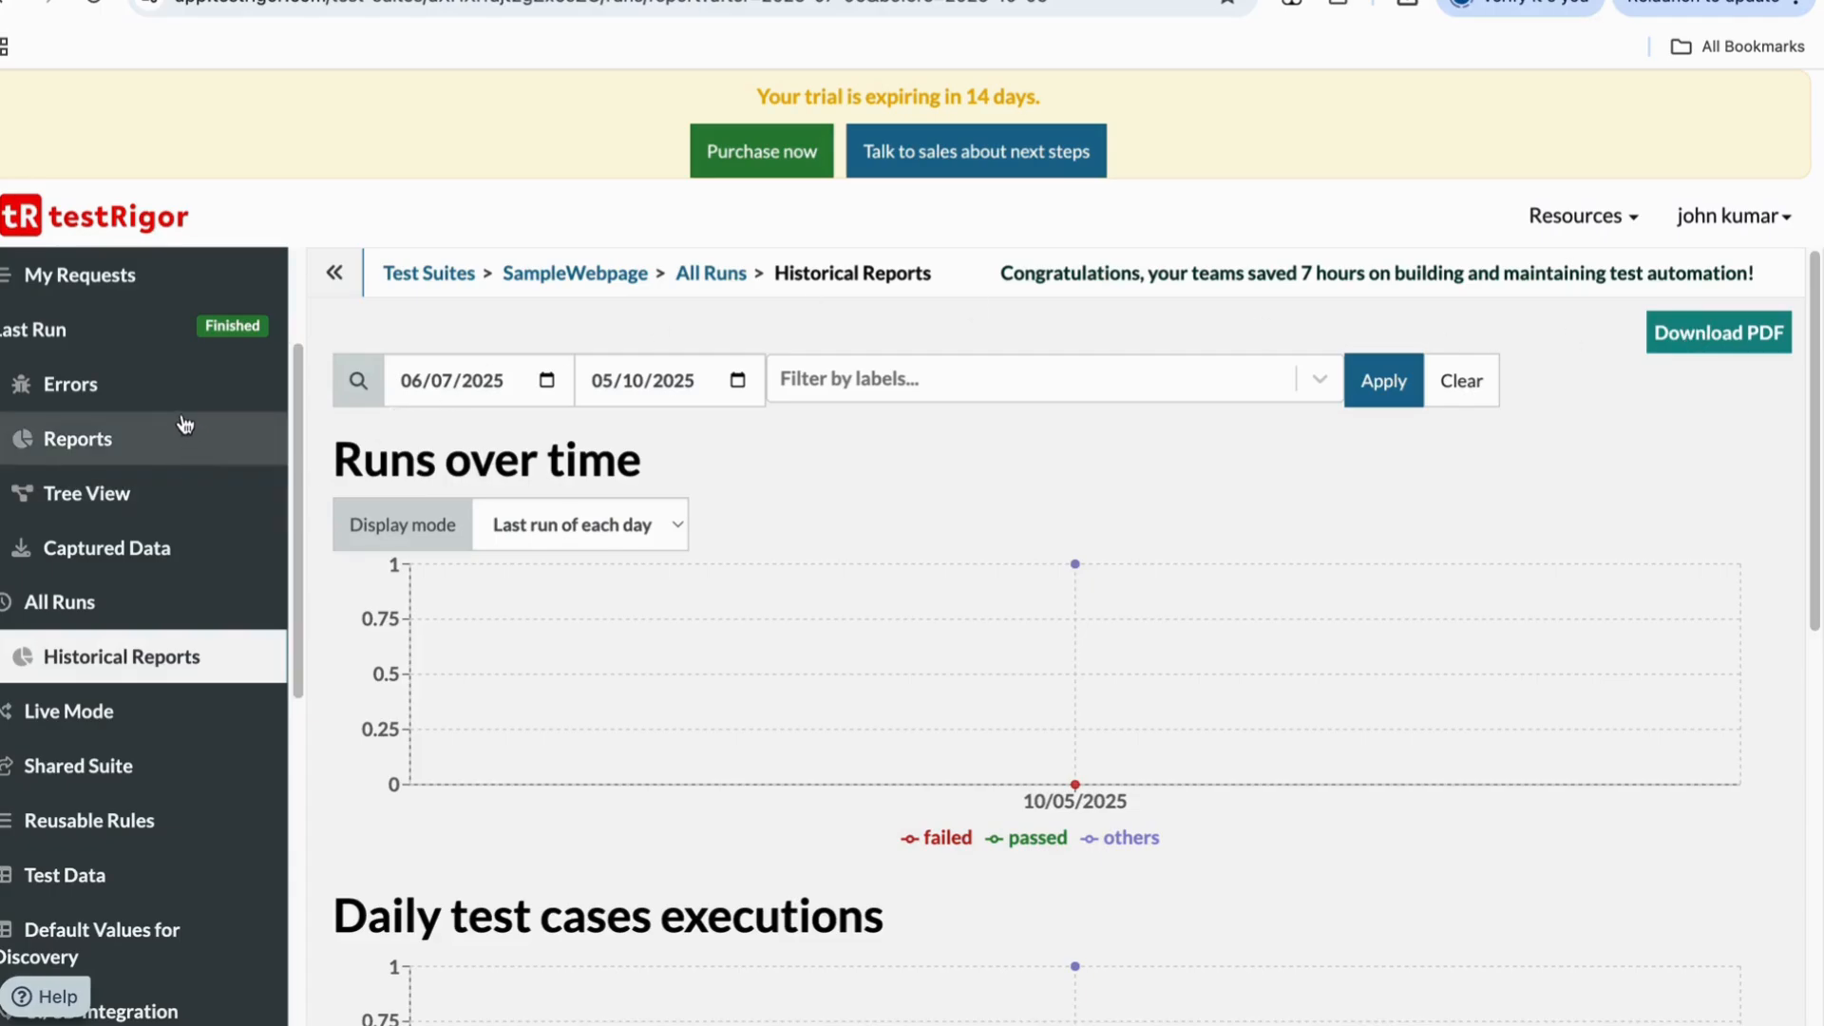
# Check the last run of SampleWebpage for errors, then return to the suite's test cases
pyautogui.click(151, 393)
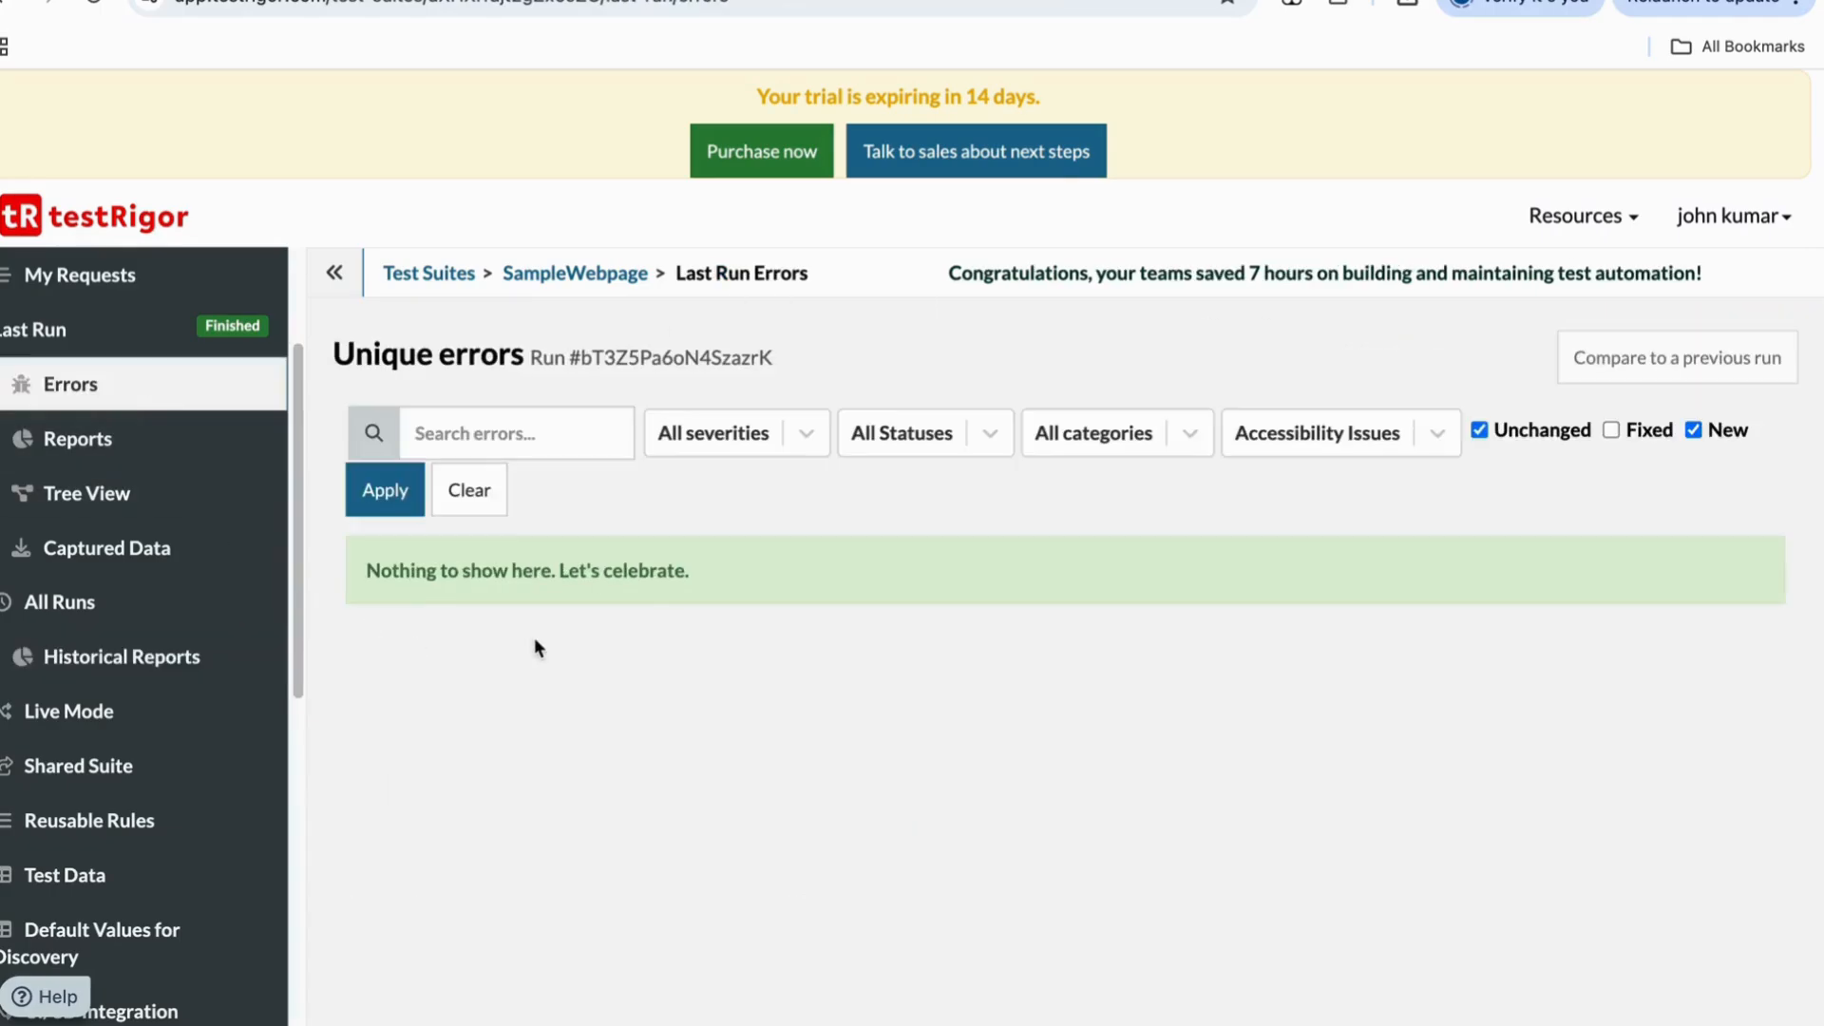
pyautogui.scroll(3, 86, 709)
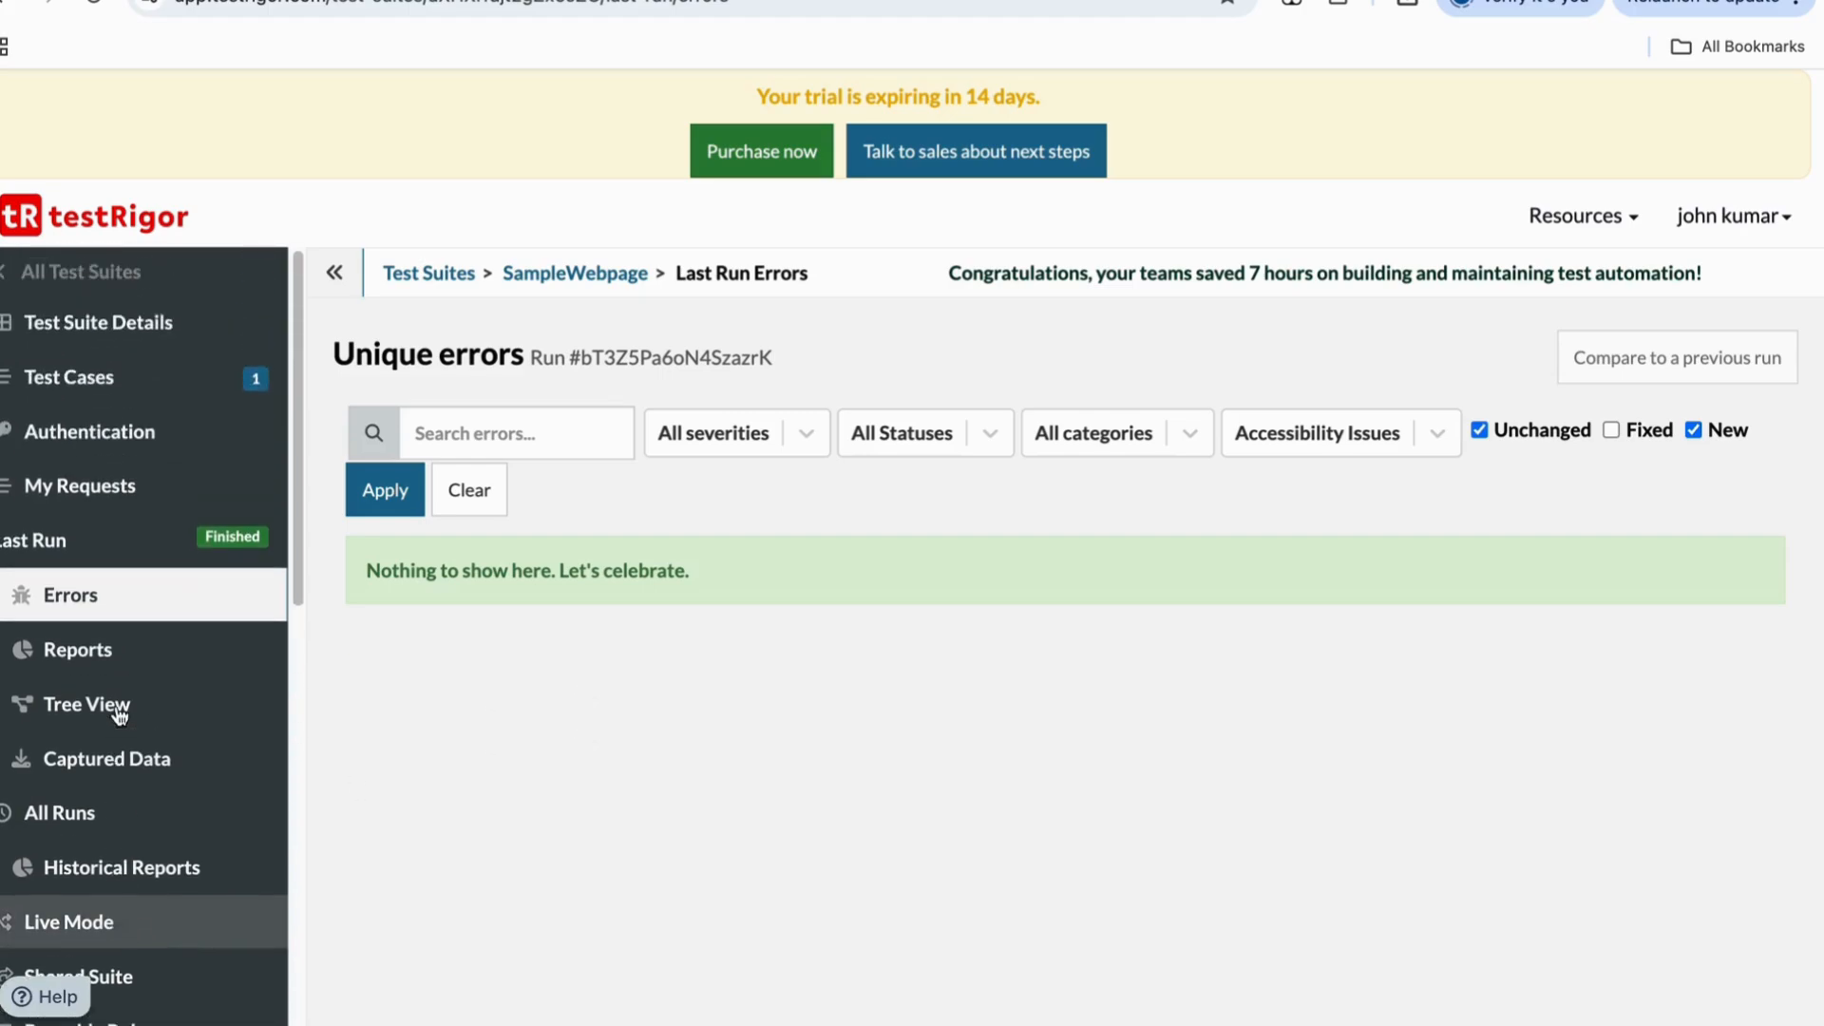
pyautogui.click(93, 375)
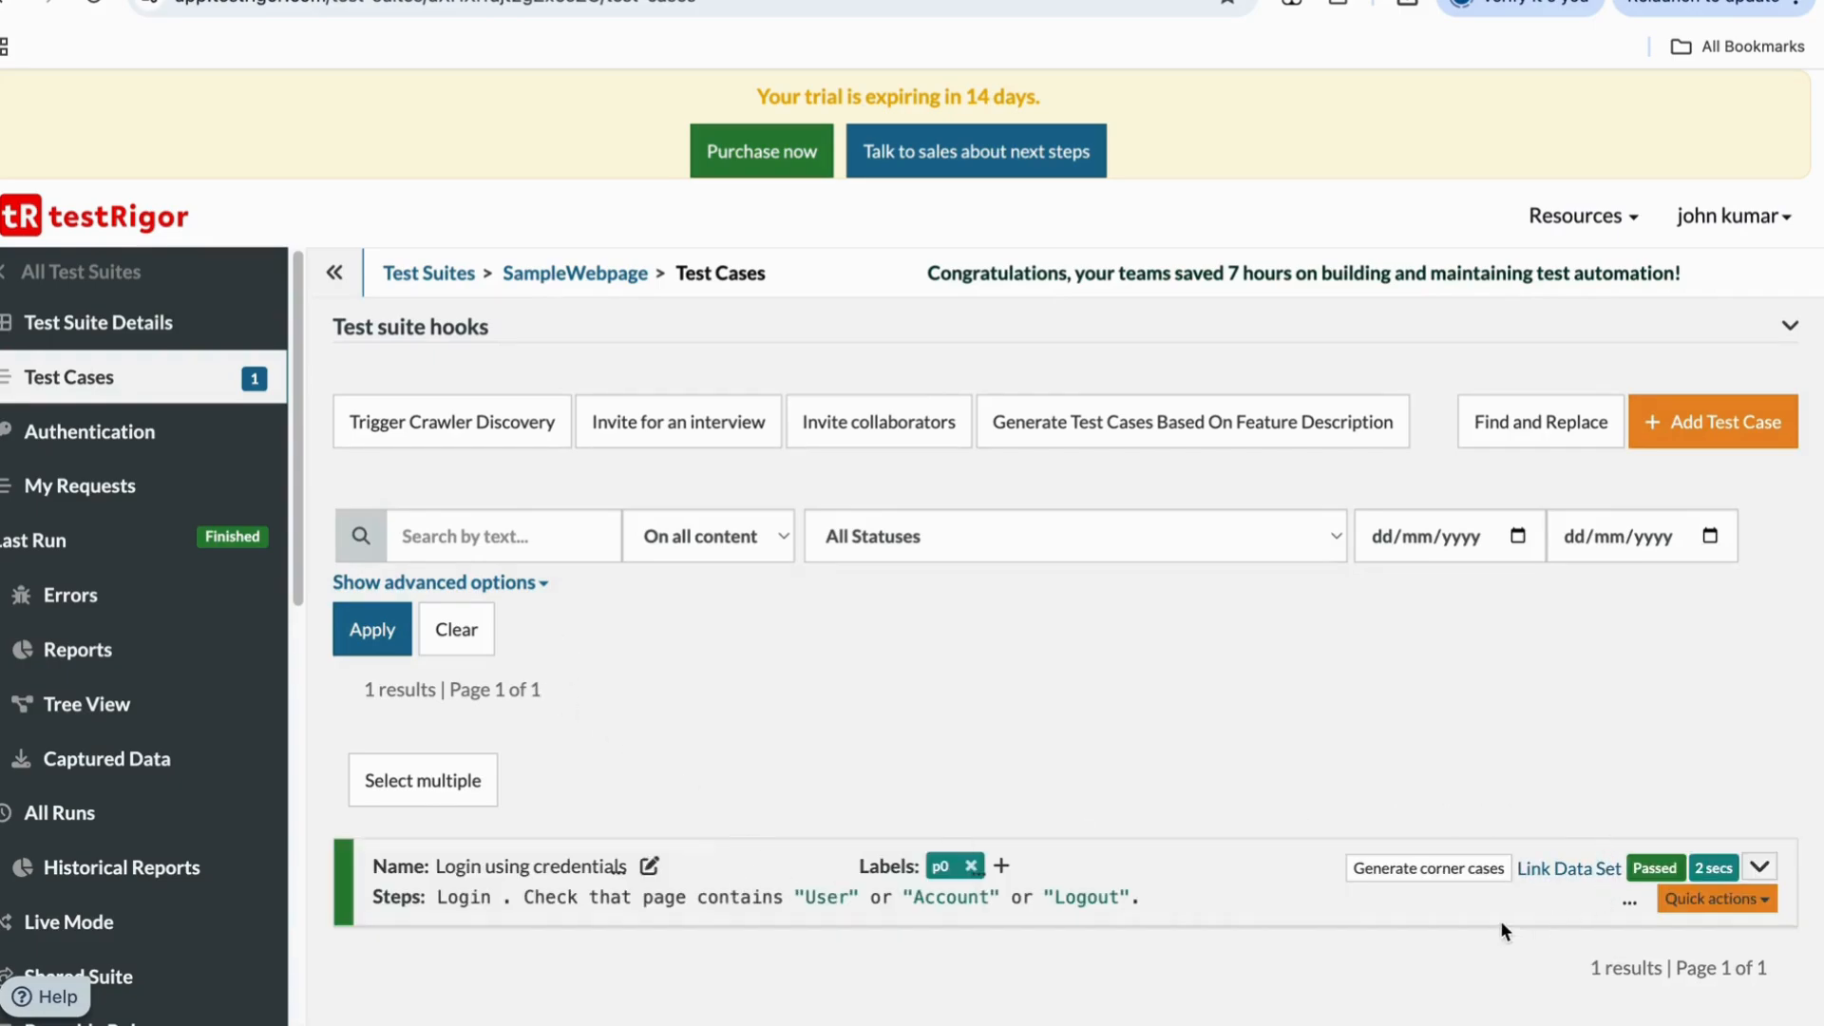
# Start a new custom steps test case described as "check password field", generate sample steps with AI and review them
pyautogui.click(1718, 422)
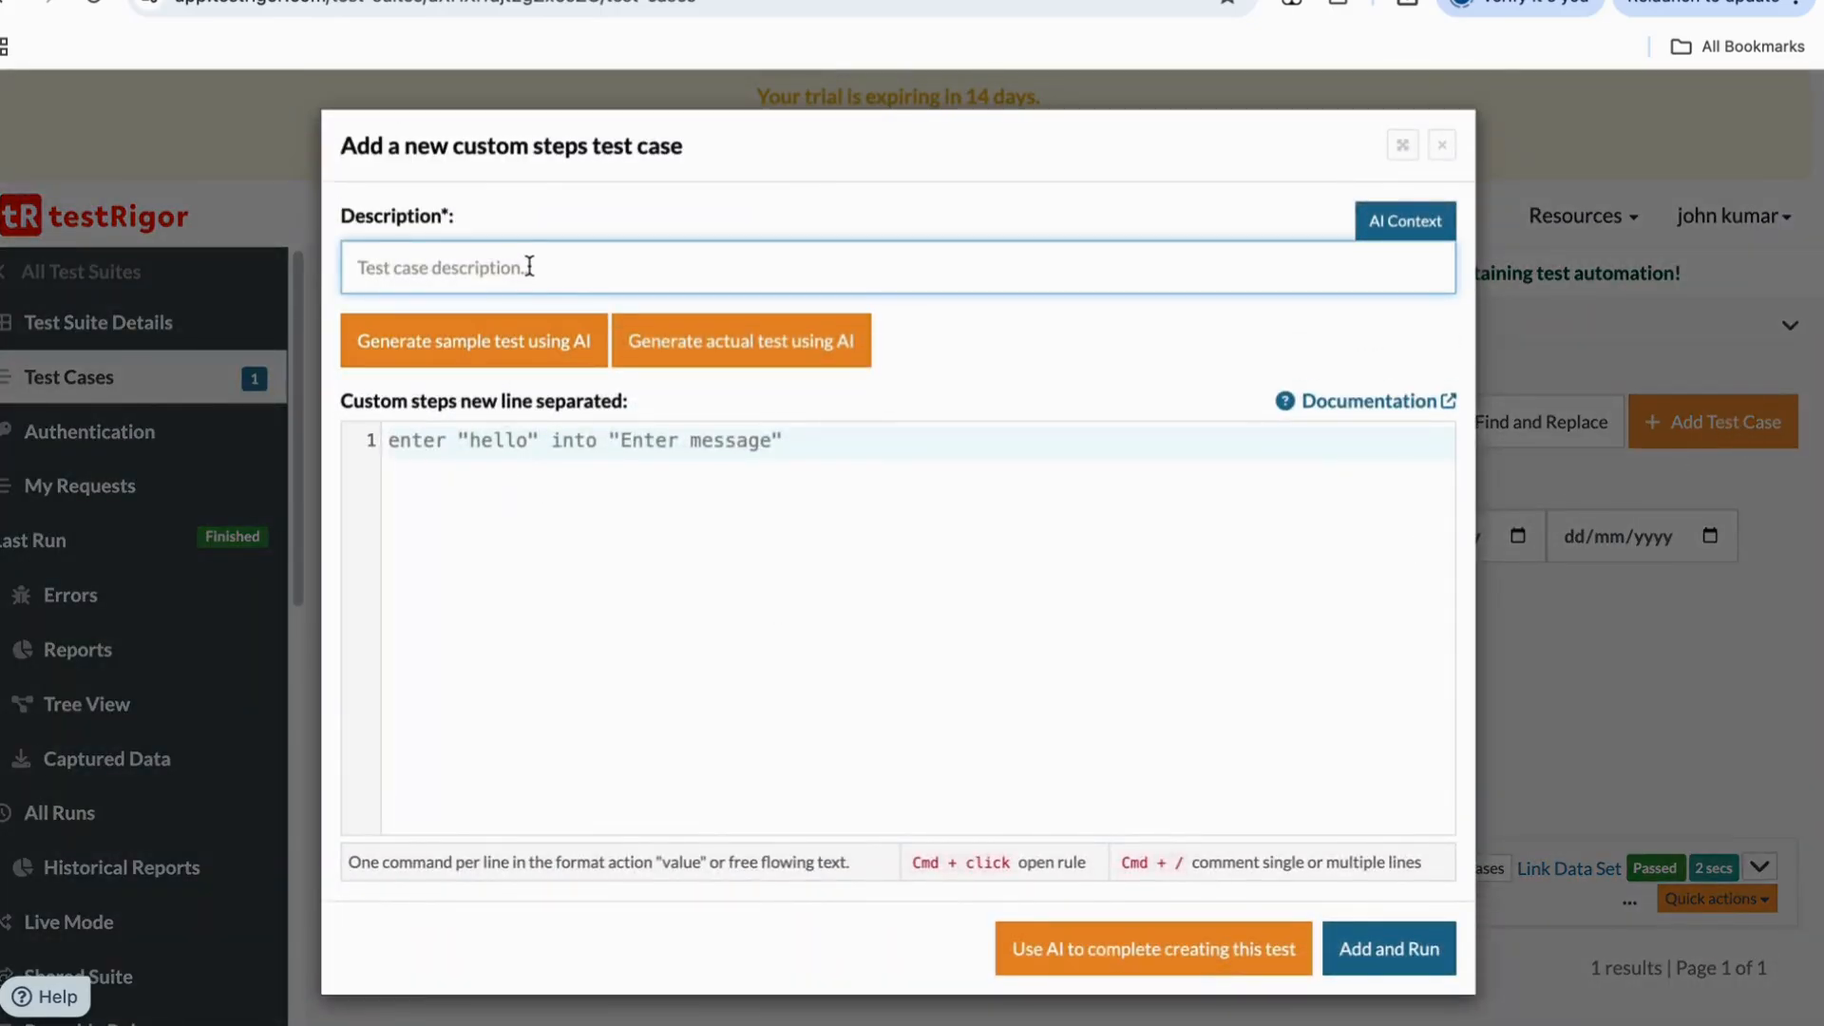
pyautogui.write('chec')
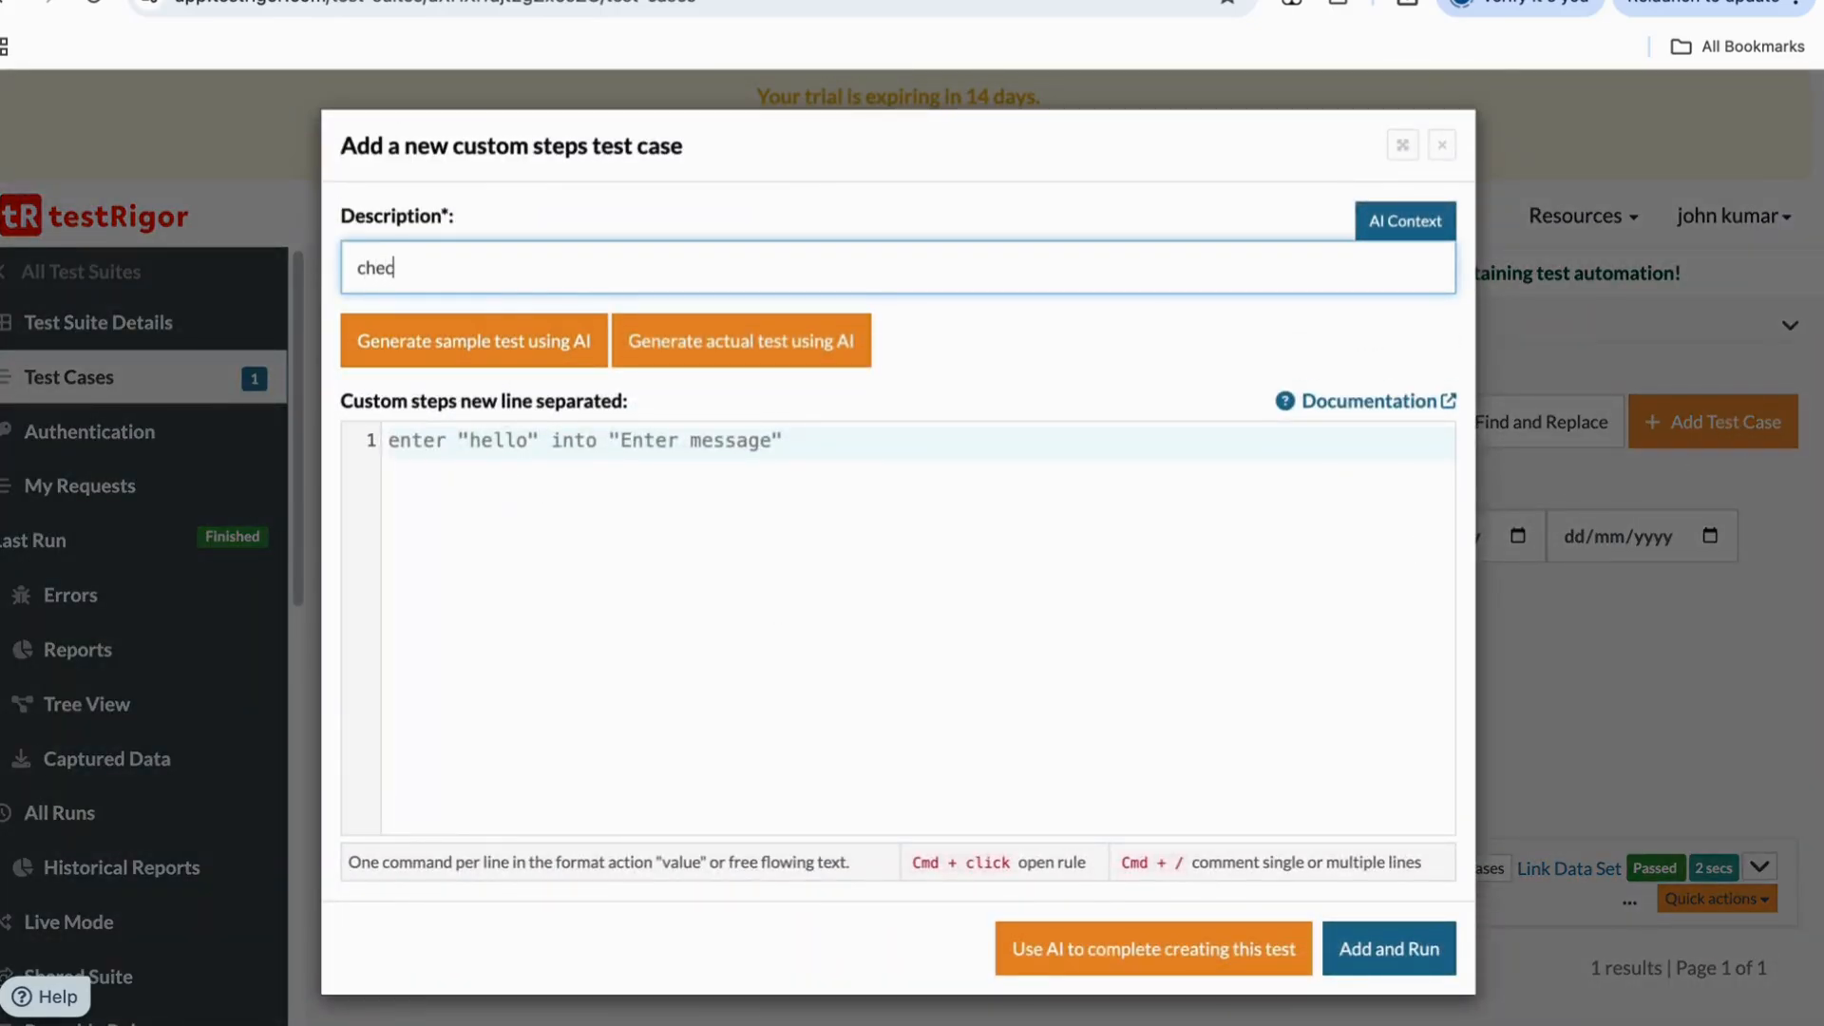
pyautogui.write('k password field')
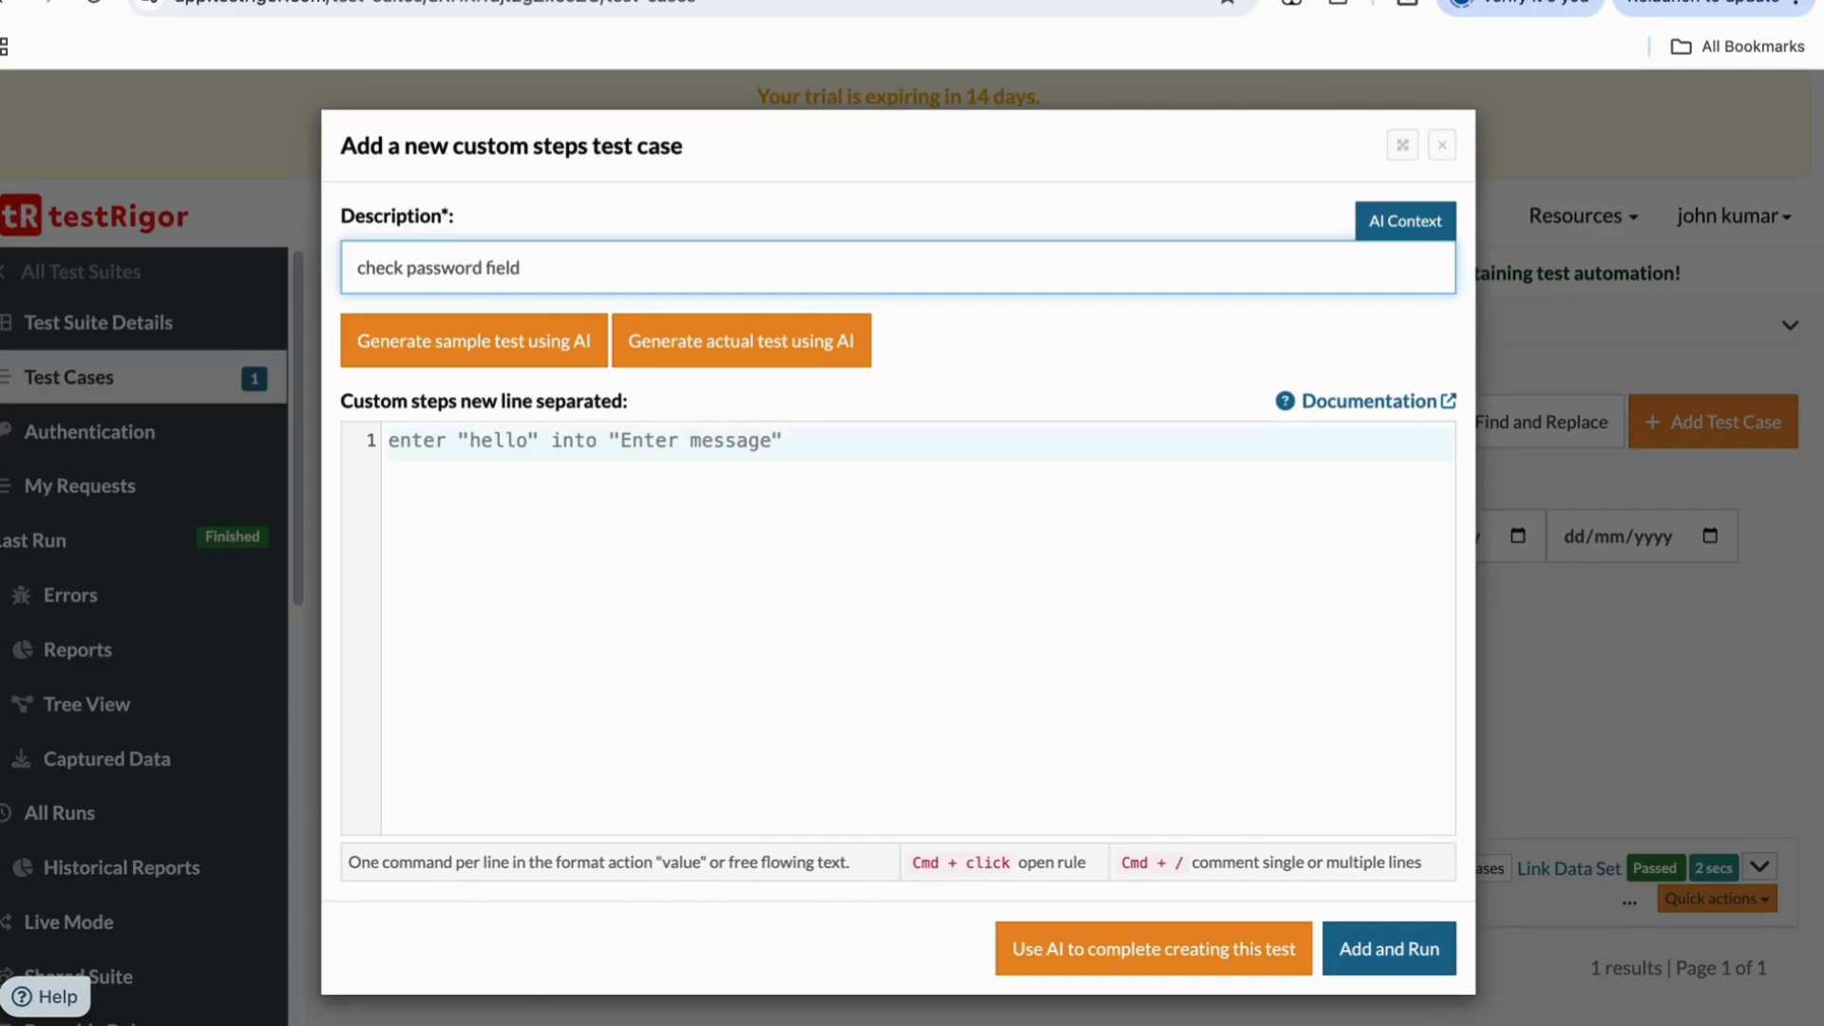
pyautogui.click(435, 344)
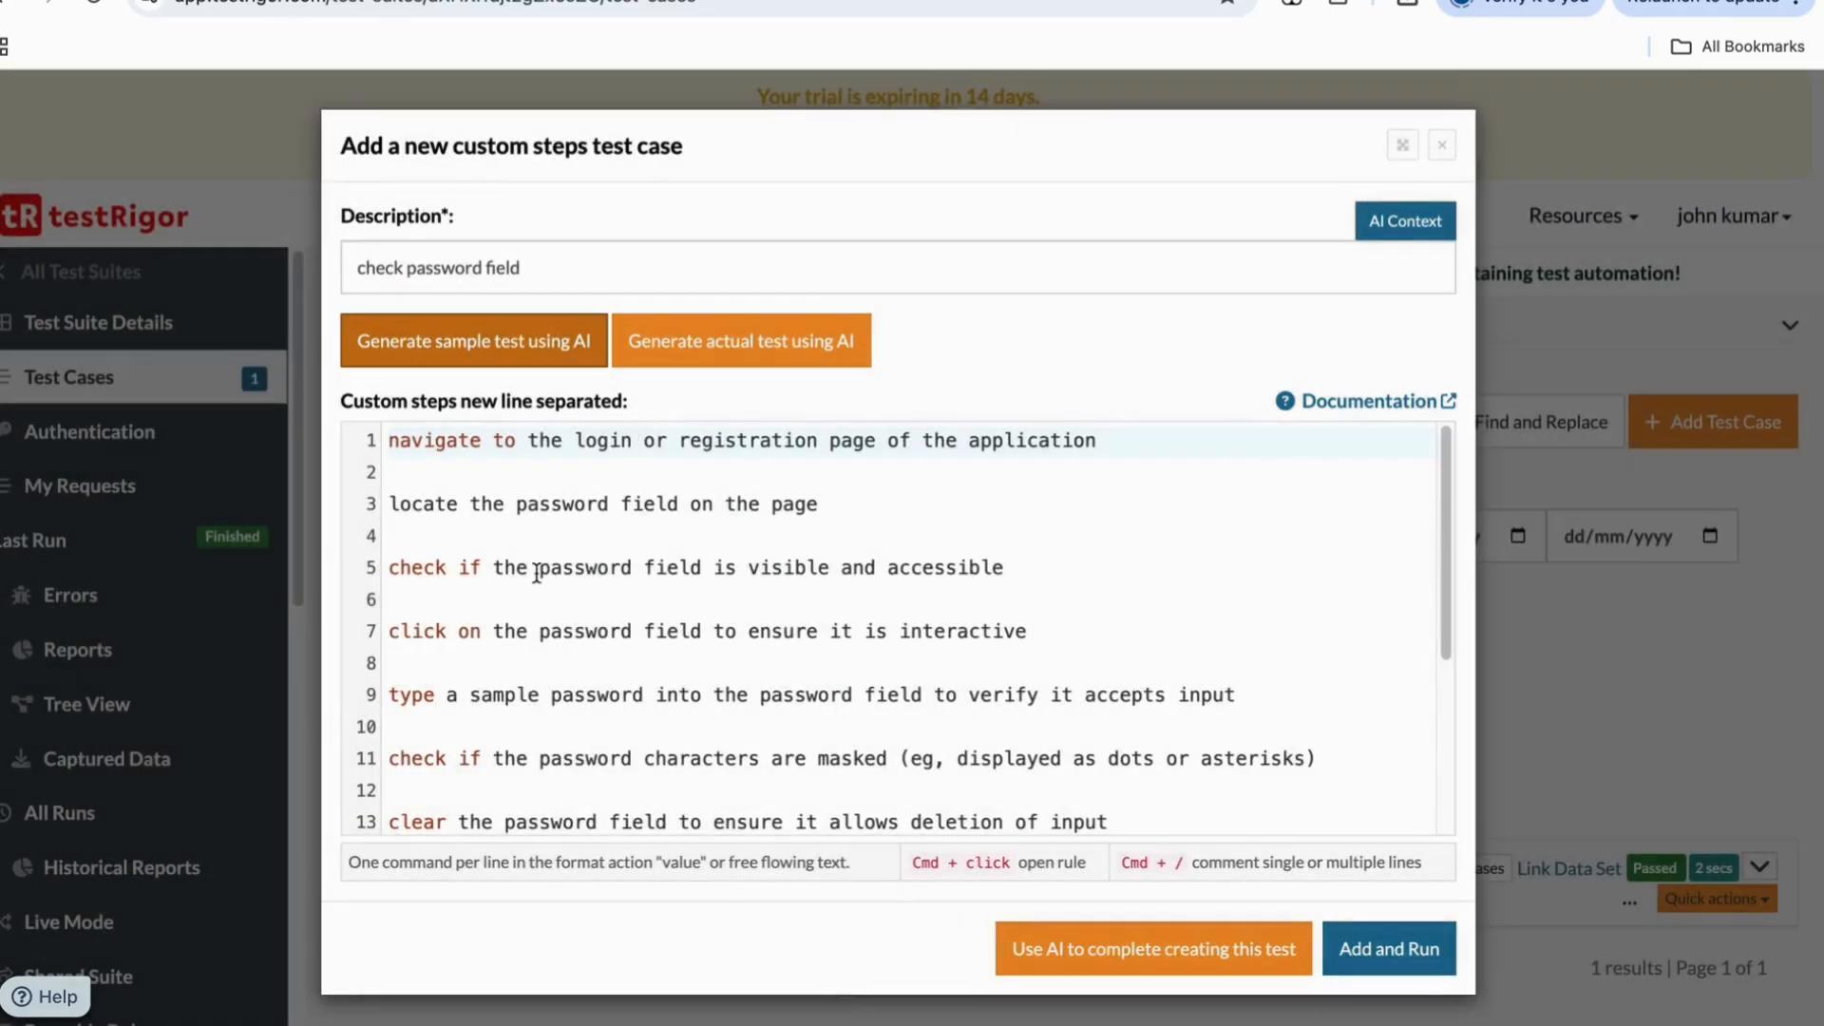
pyautogui.scroll(-5, 536, 572)
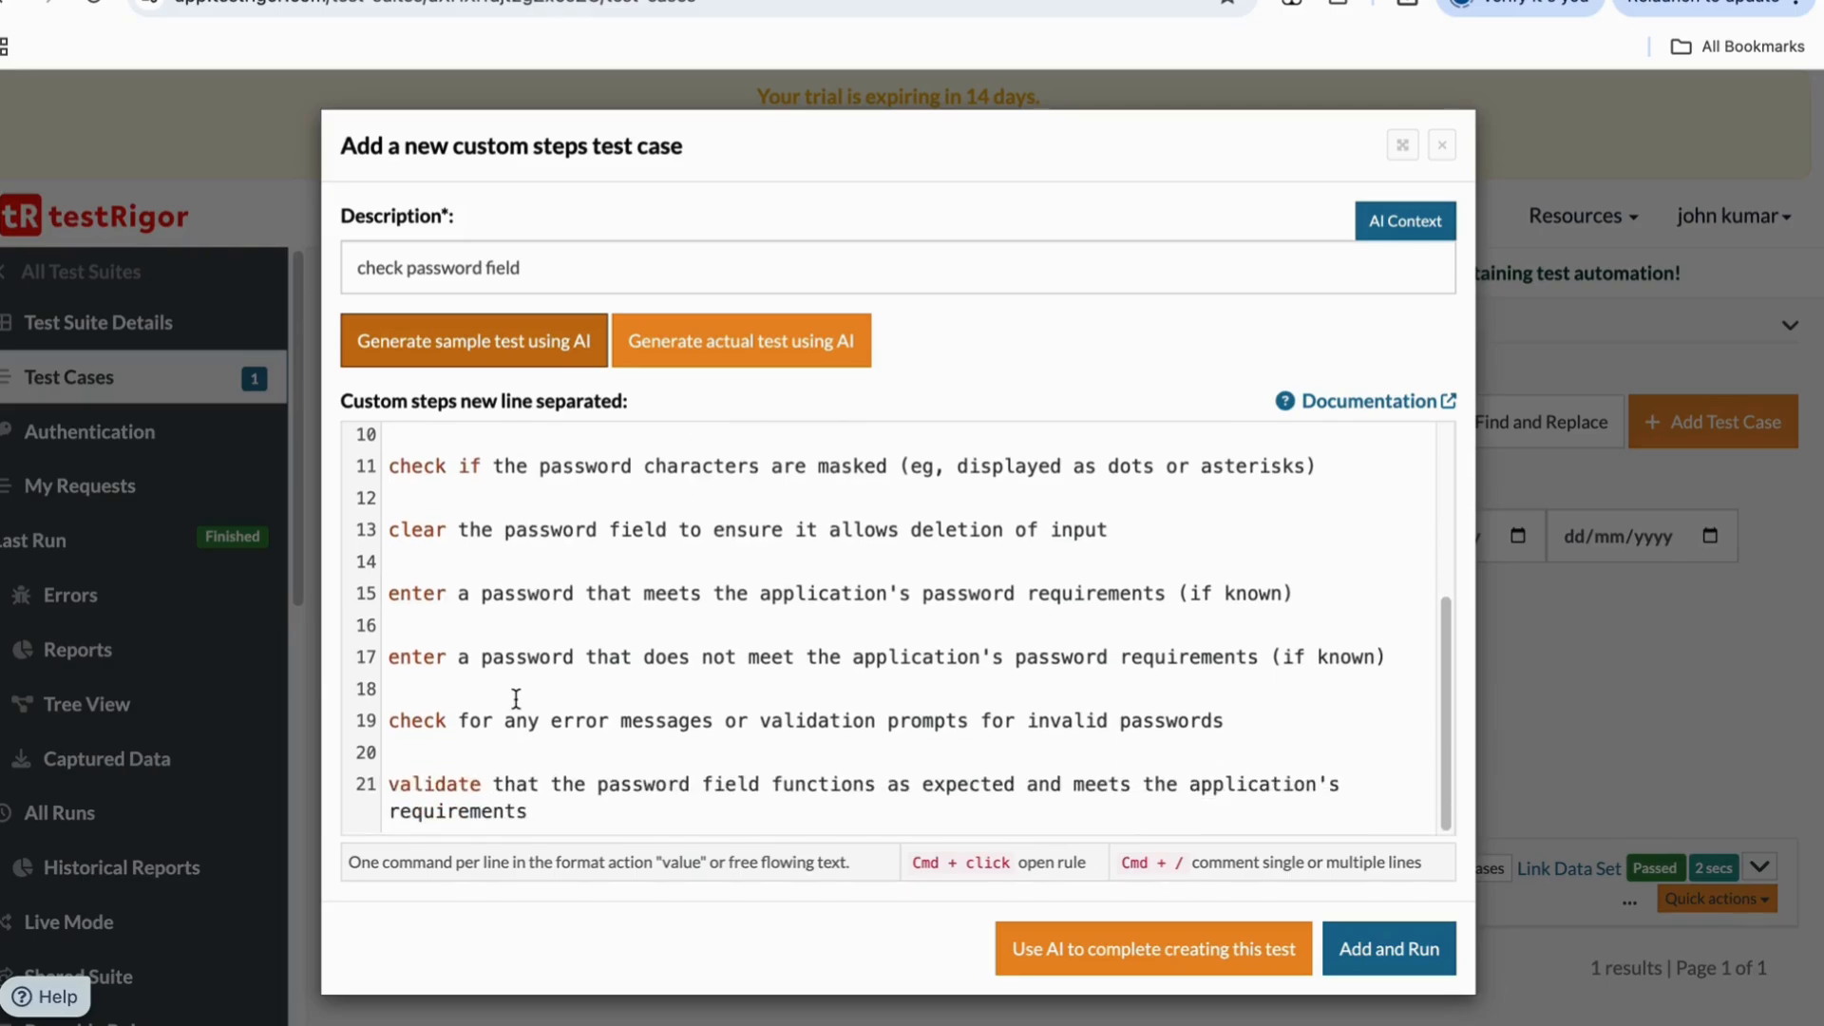
pyautogui.scroll(5, 518, 701)
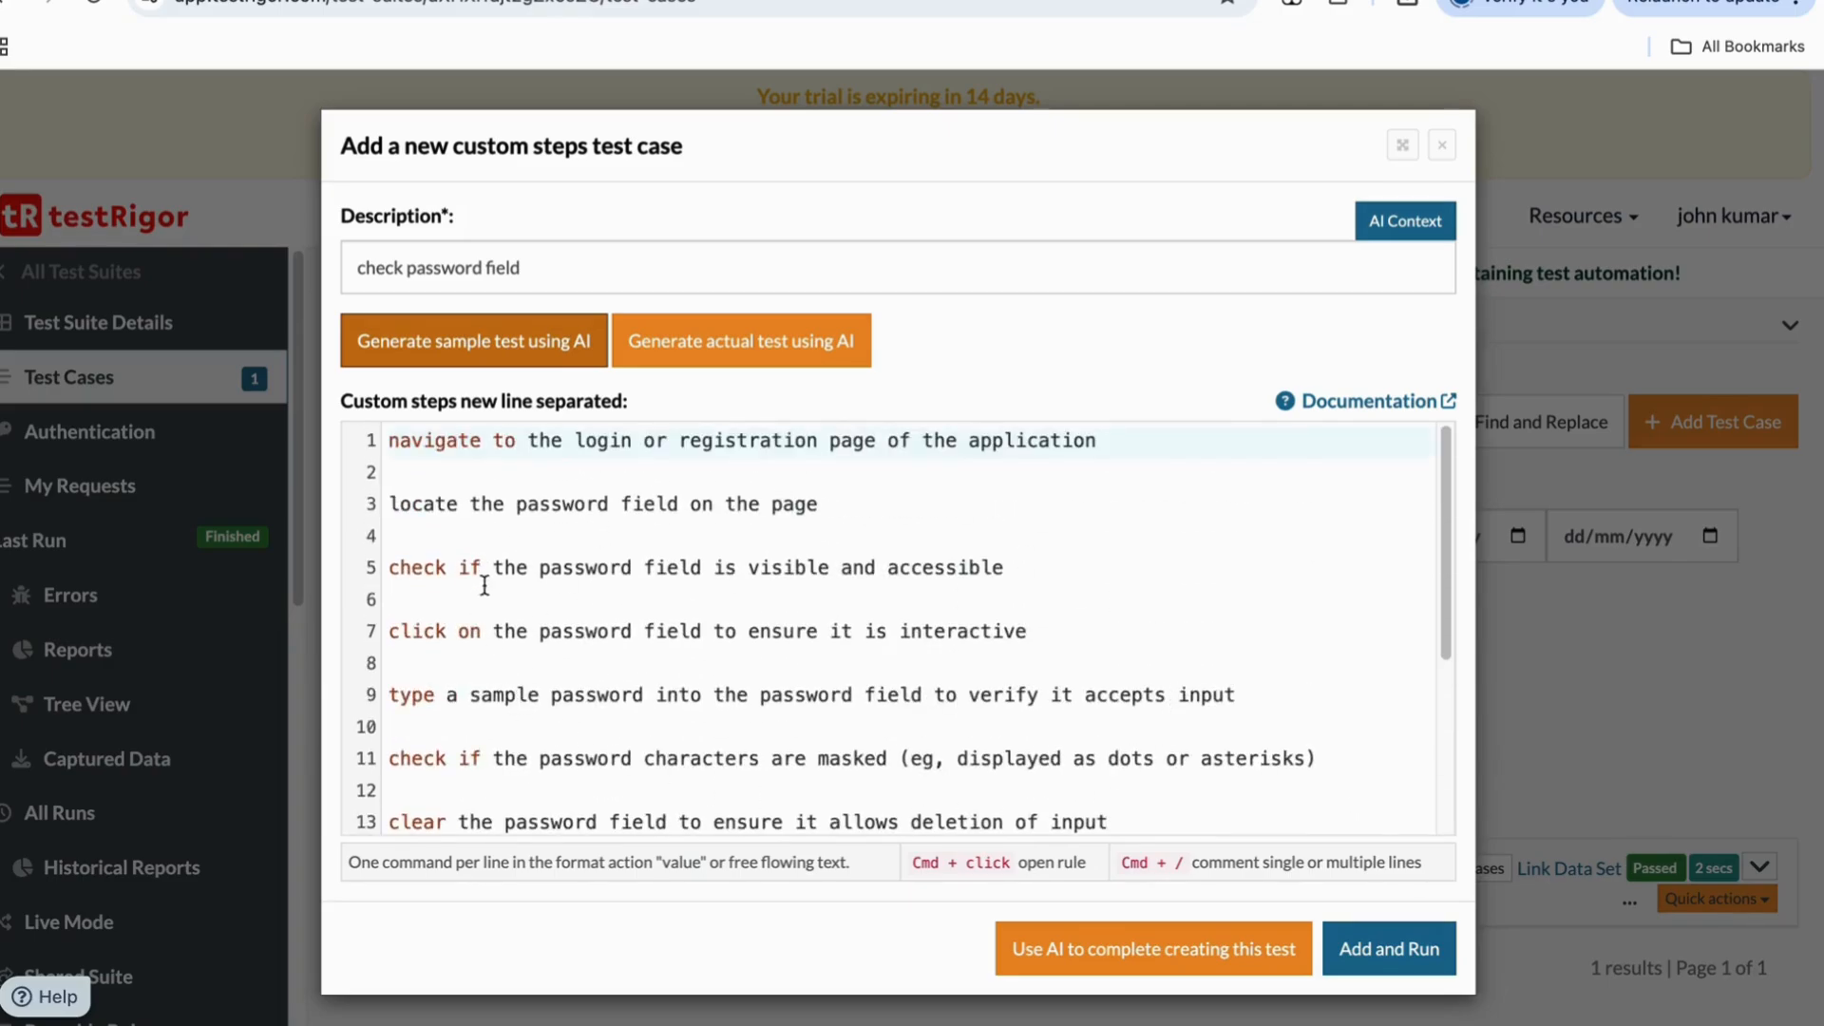
# Try to add and run the test case with all generated sample steps, and review the step list
pyautogui.click(1339, 952)
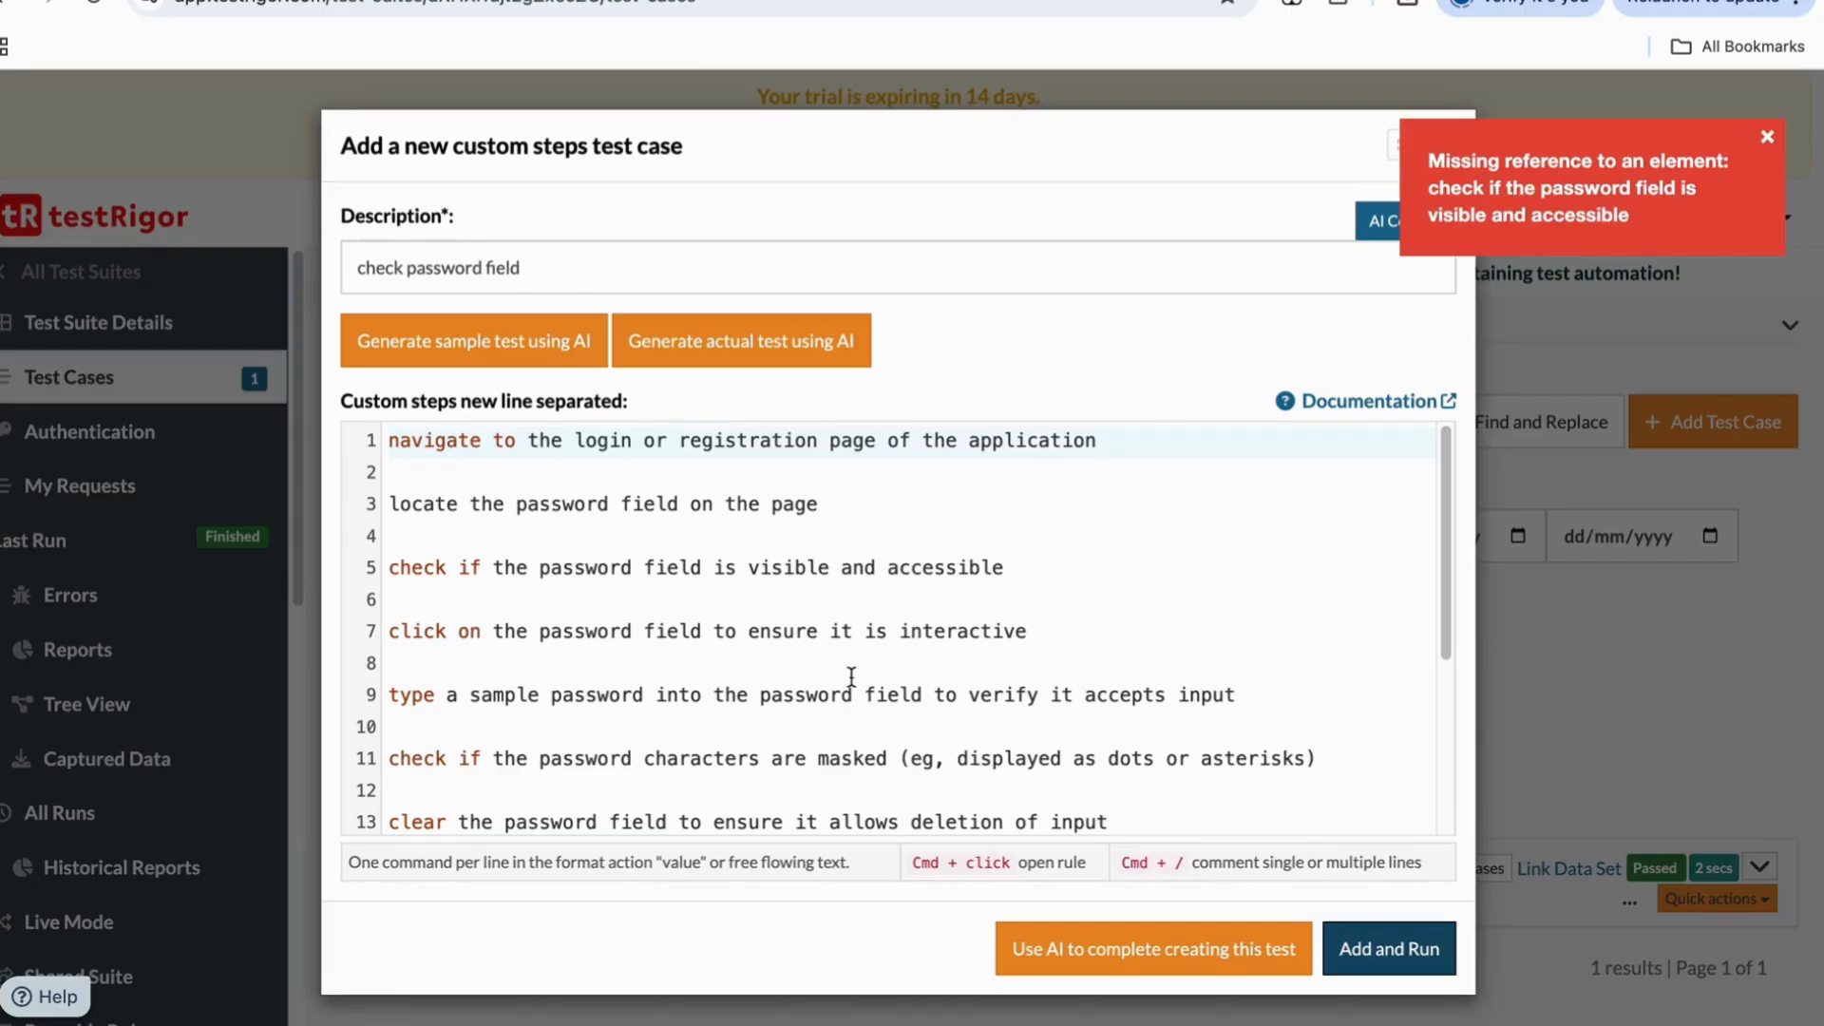
pyautogui.scroll(-3, 842, 684)
pyautogui.scroll(-3, 841, 692)
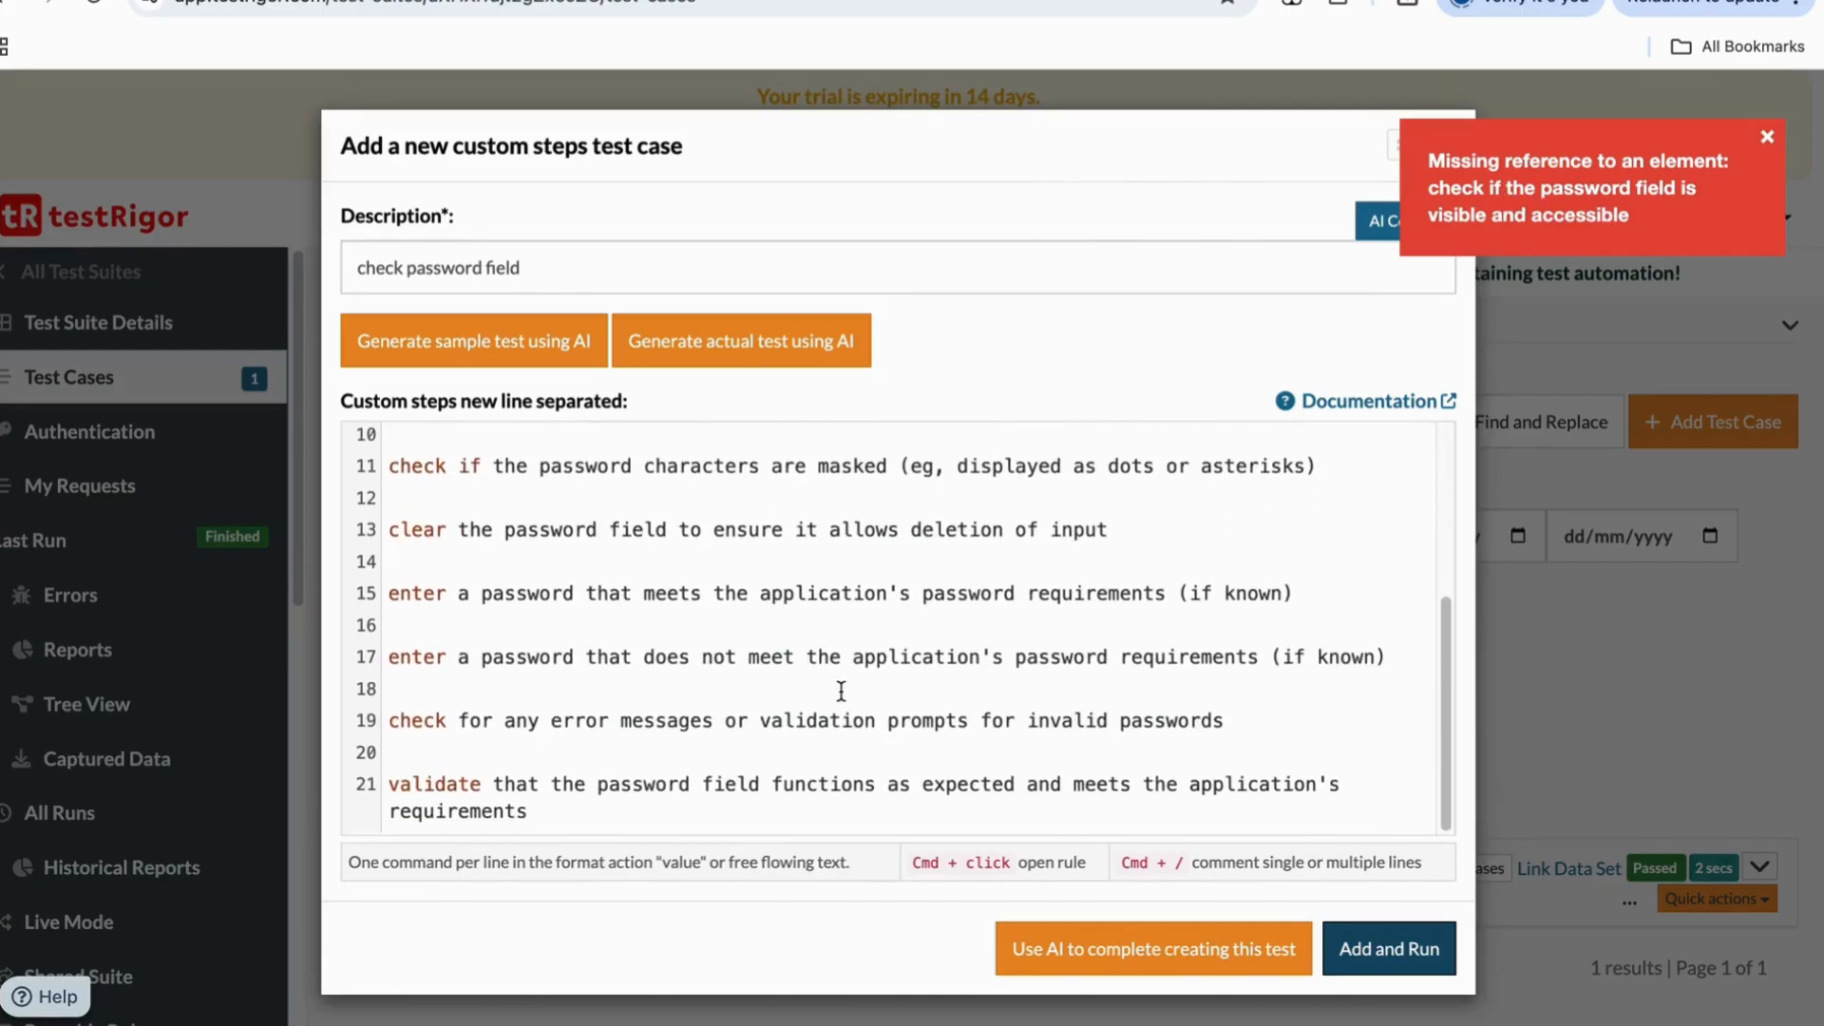
pyautogui.scroll(4, 841, 691)
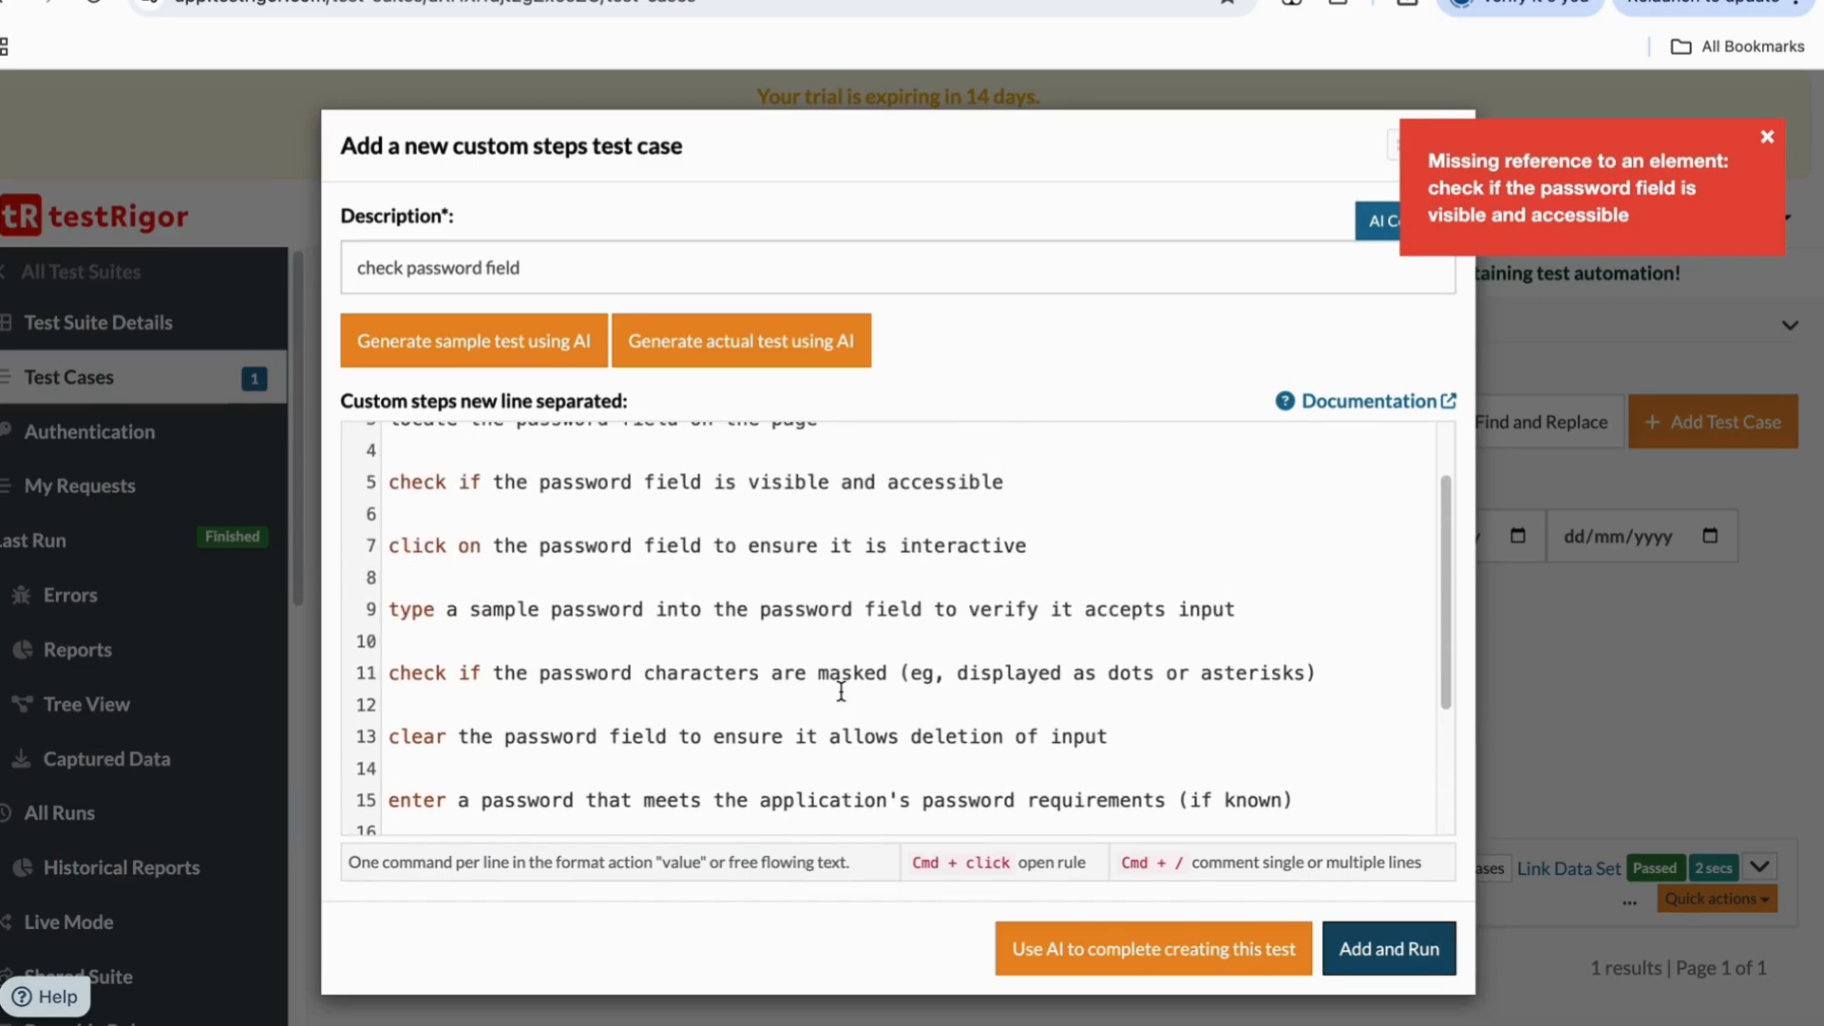
pyautogui.scroll(3, 684, 686)
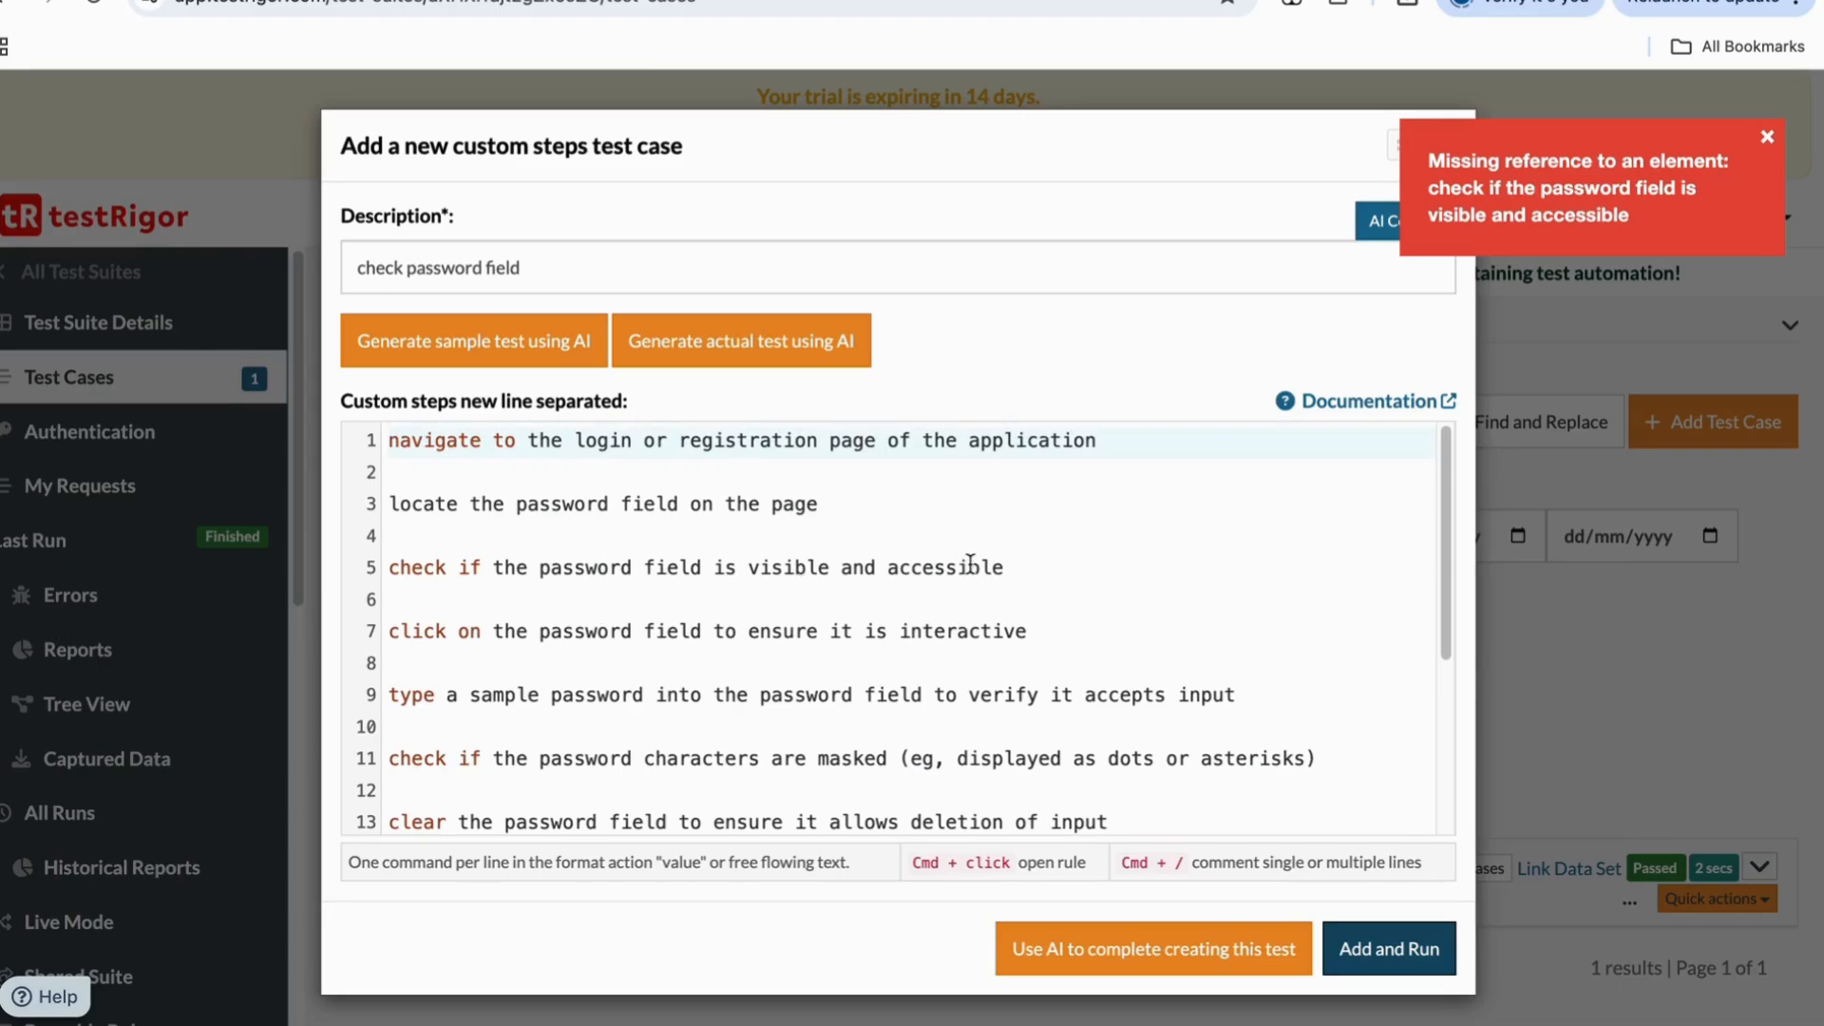
# Delete every custom step from "check if the password field is visible and accessible" onward, keeping only the navigate and locate steps
pyautogui.click(1029, 573)
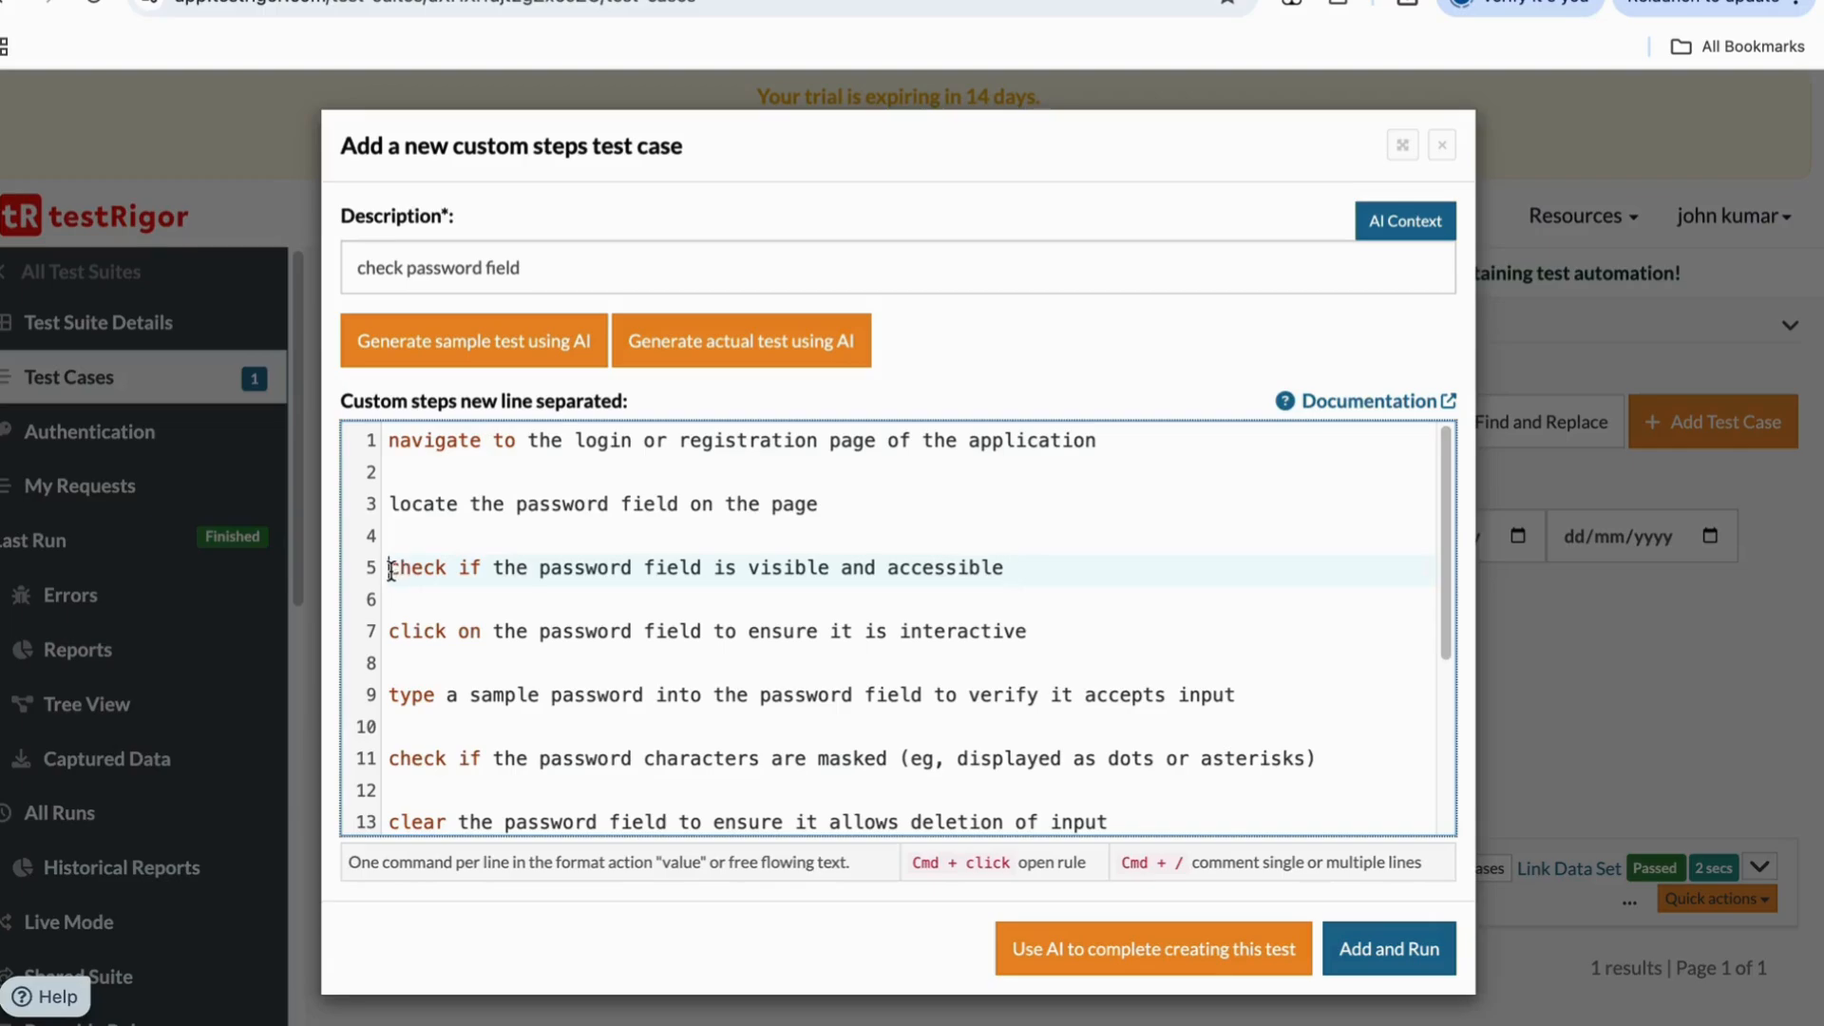
pyautogui.moveTo(391, 570); pyautogui.dragTo(855, 936)
pyautogui.press('BackSpace')
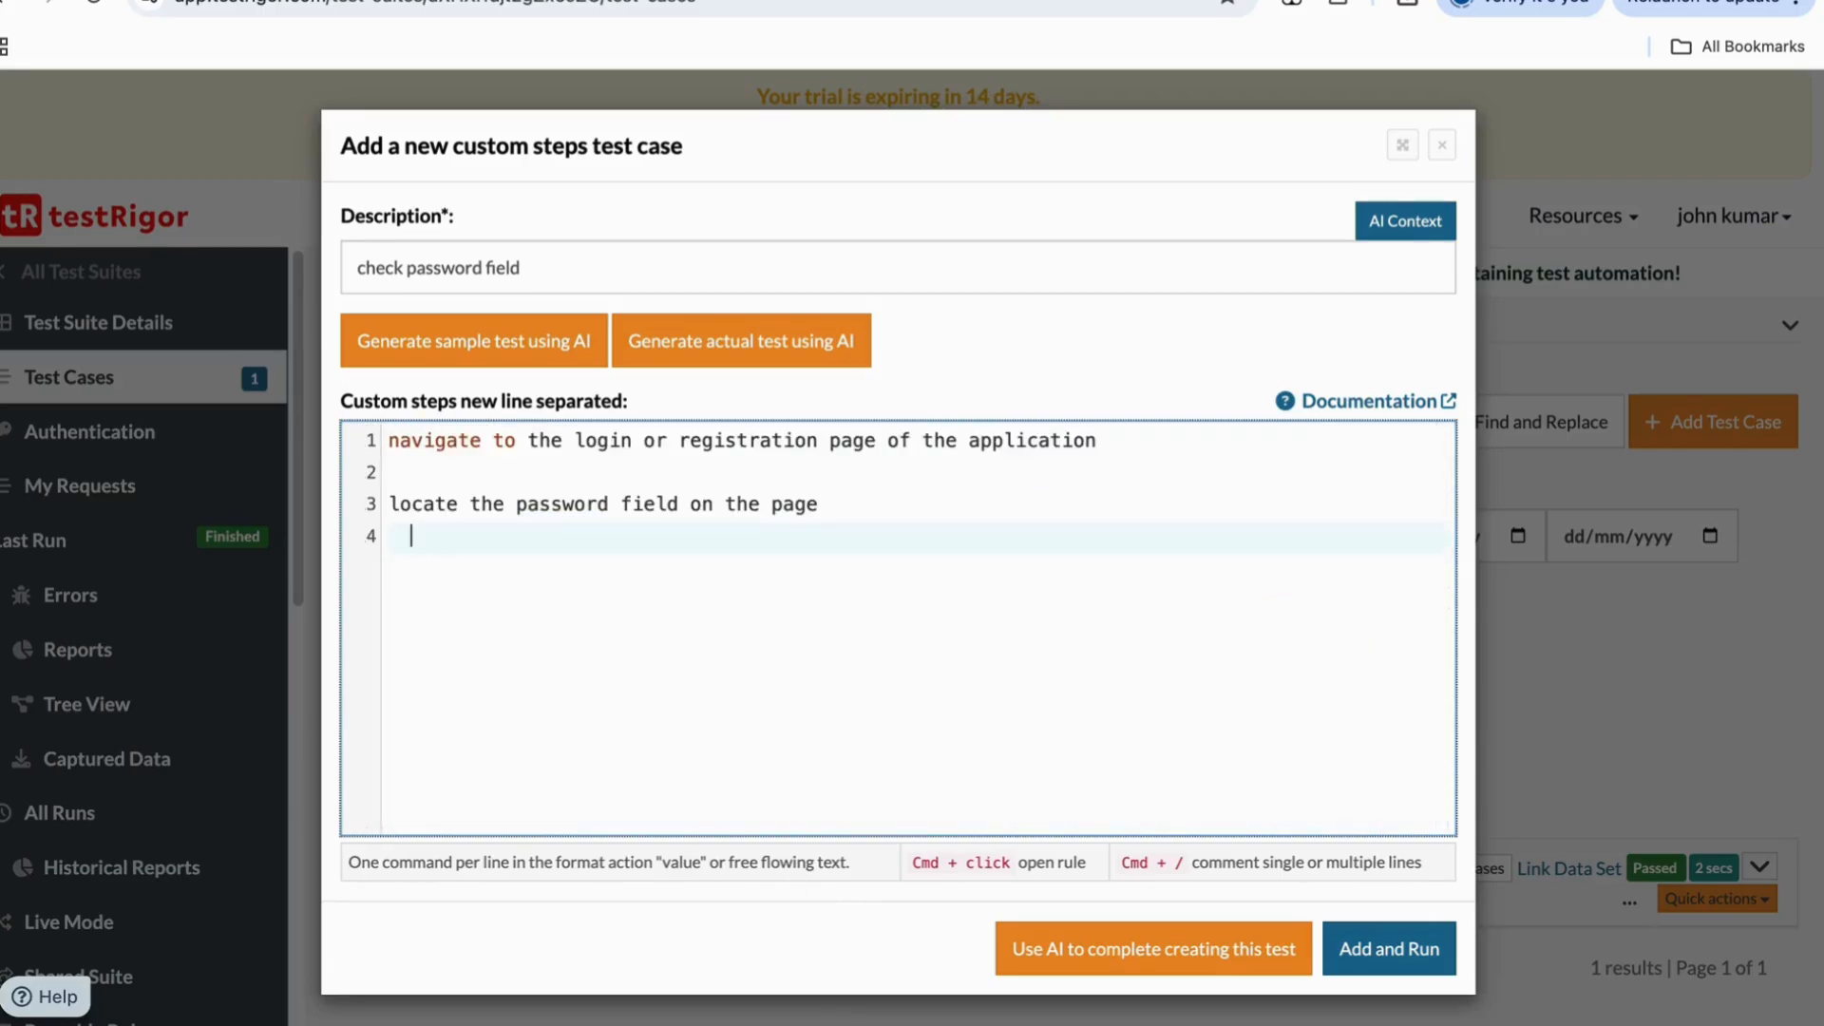
pyautogui.press('BackSpace')
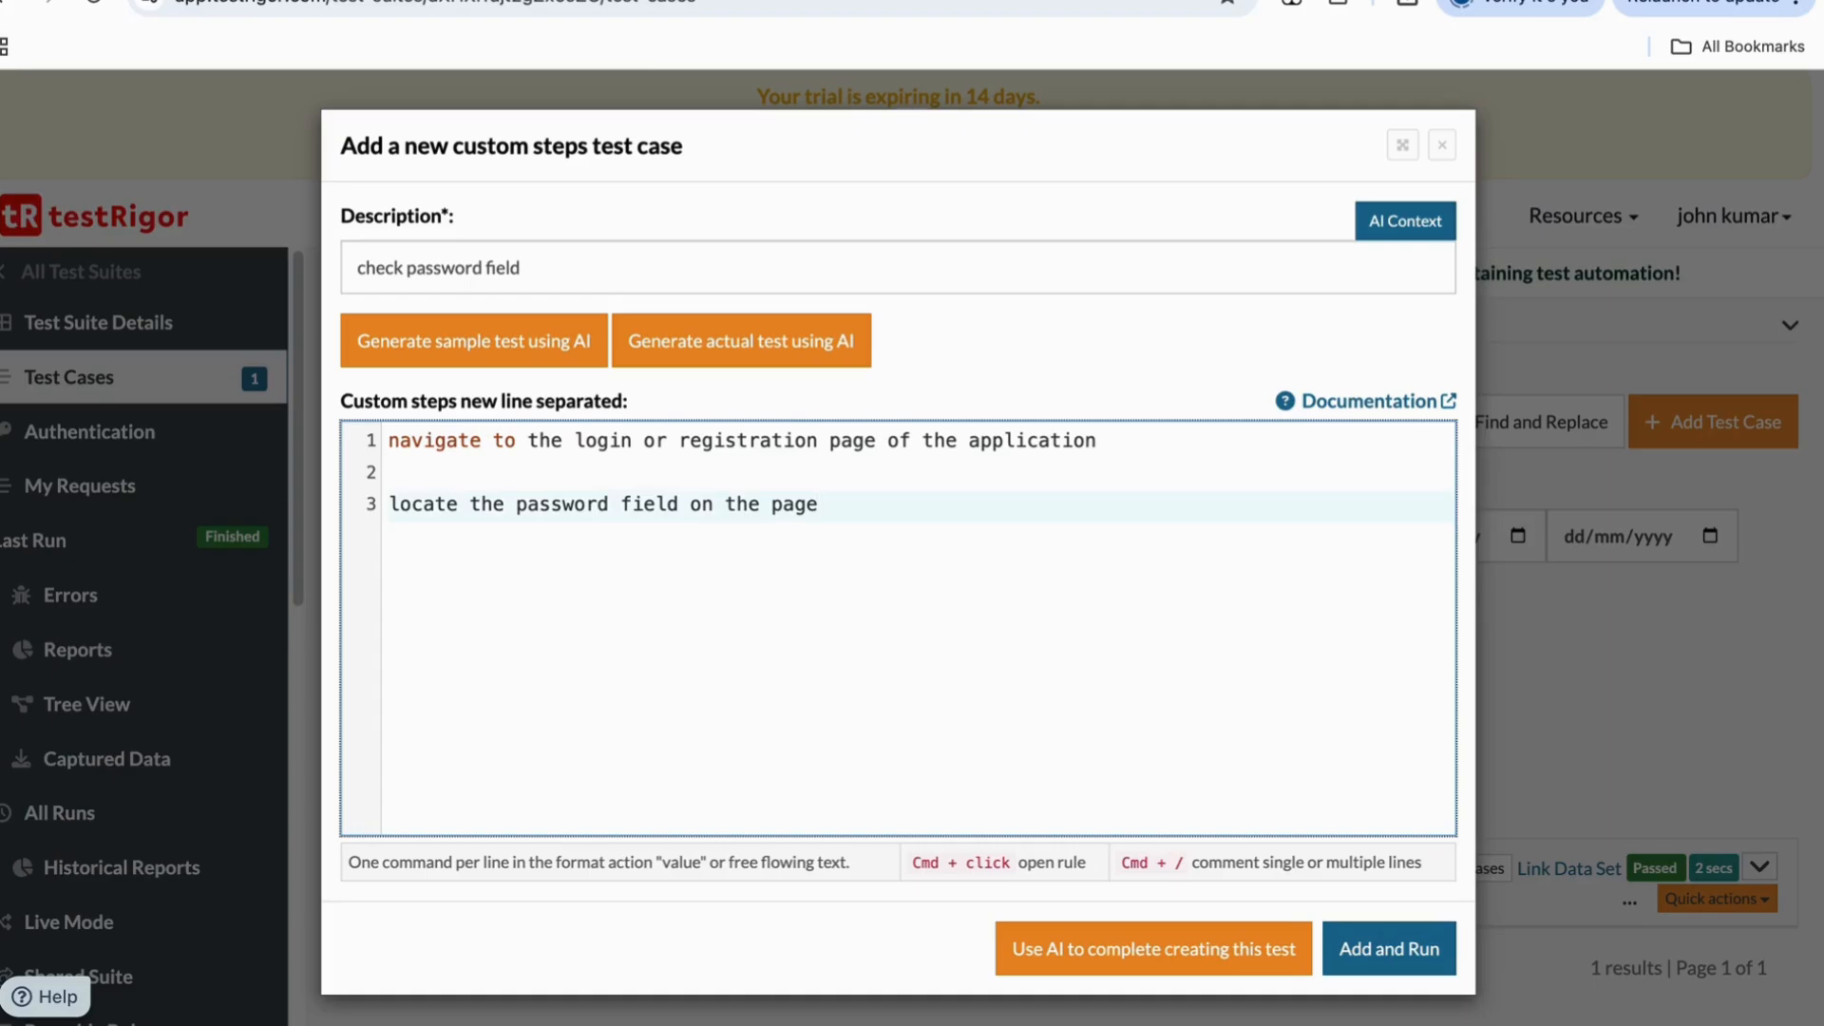
# Add and run the "check password field" test case, creating AI-based rules for both unrecognized commands
pyautogui.click(1411, 962)
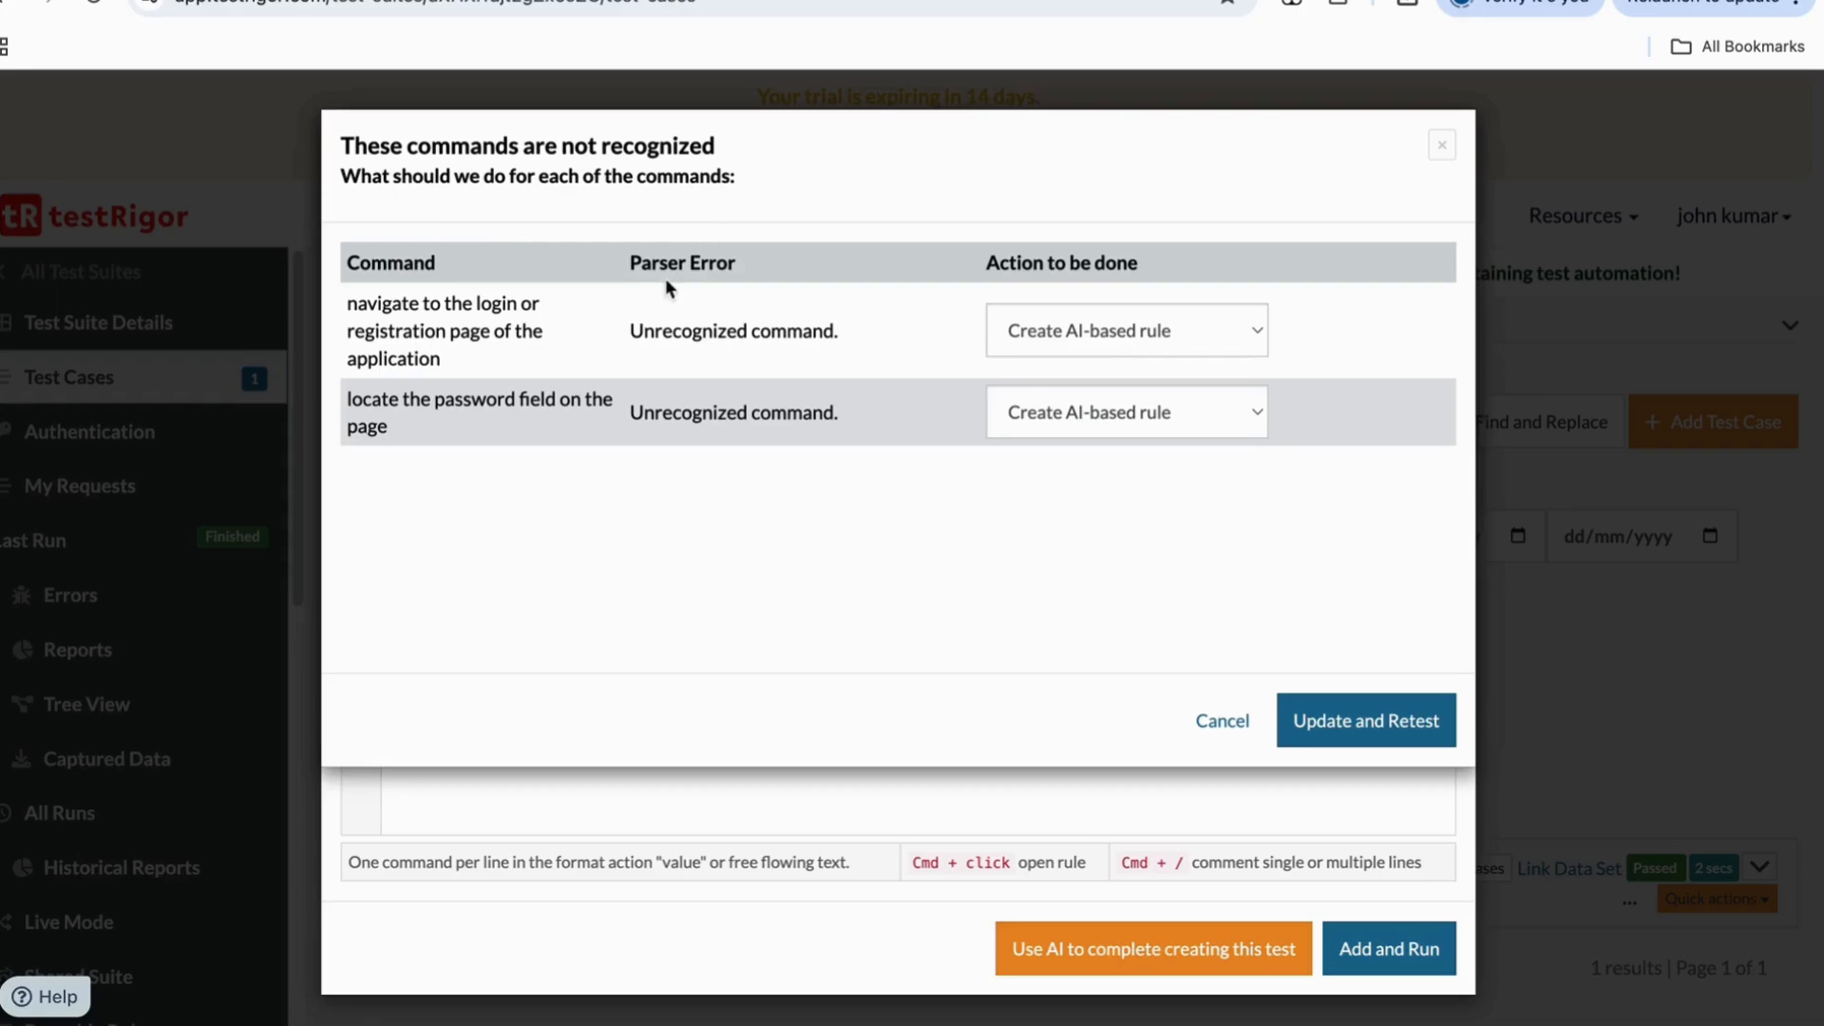
pyautogui.click(1135, 342)
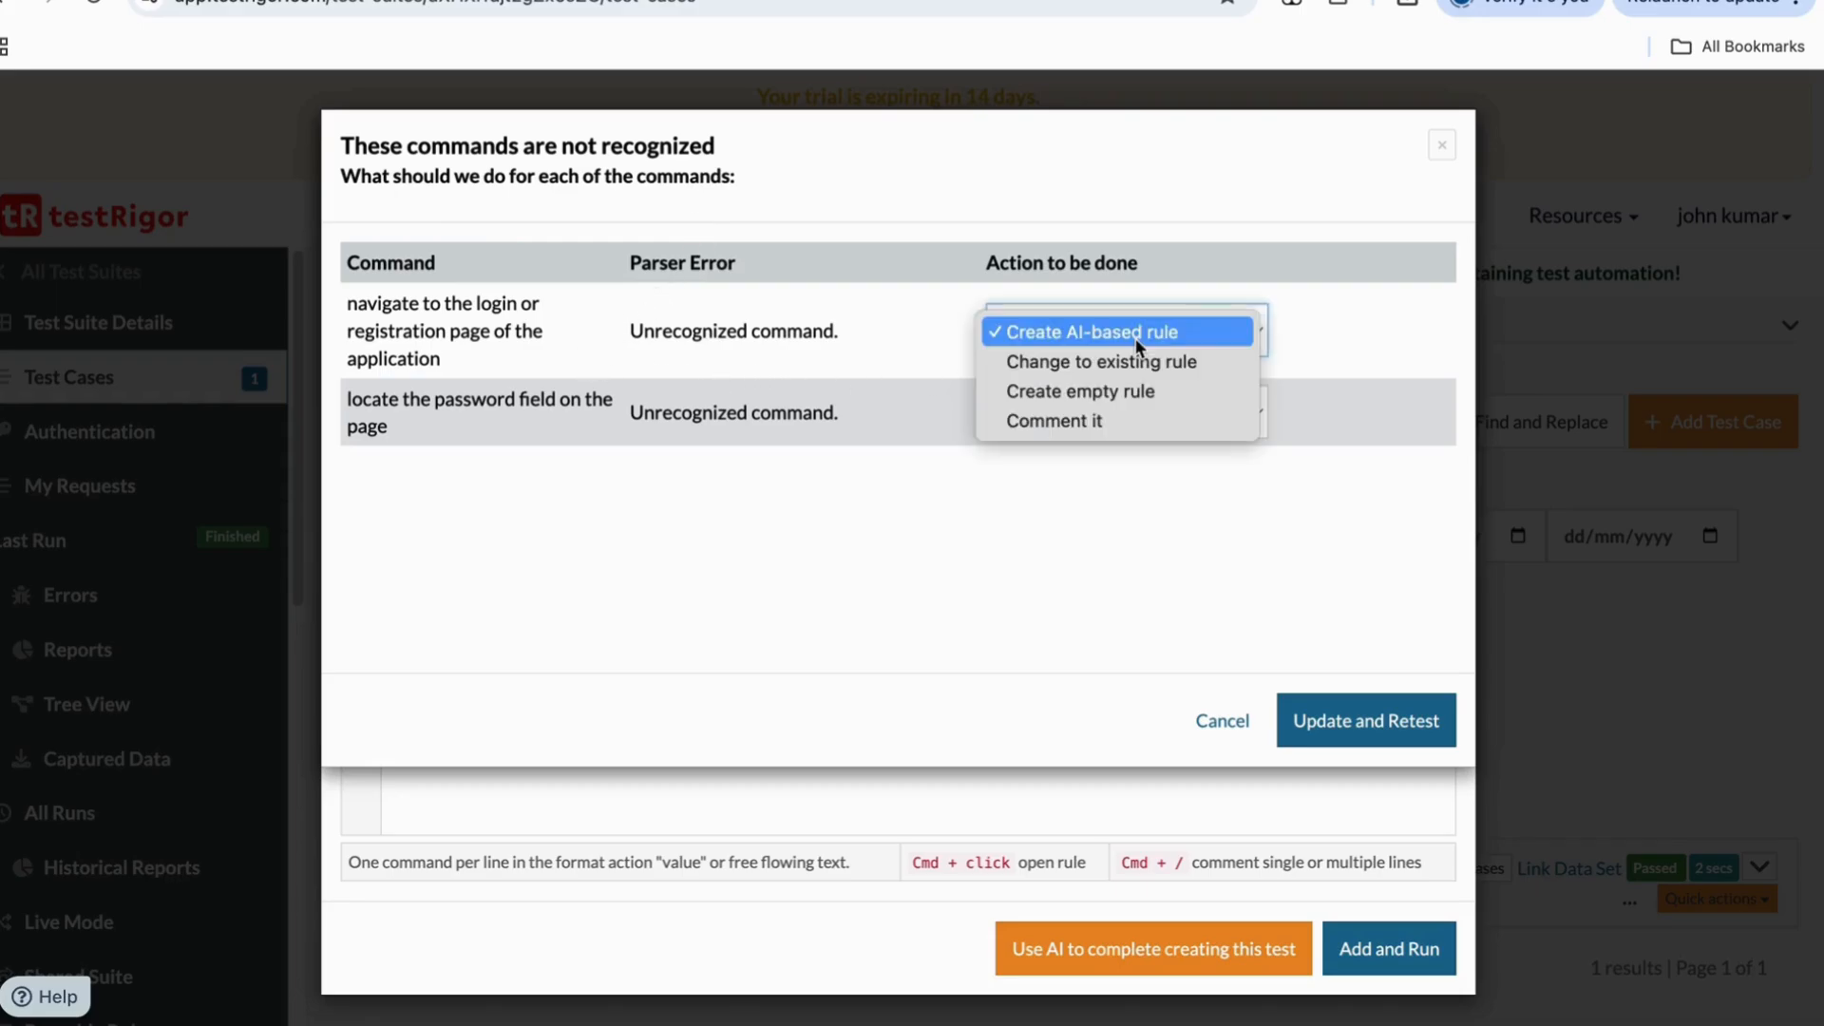
pyautogui.click(1137, 335)
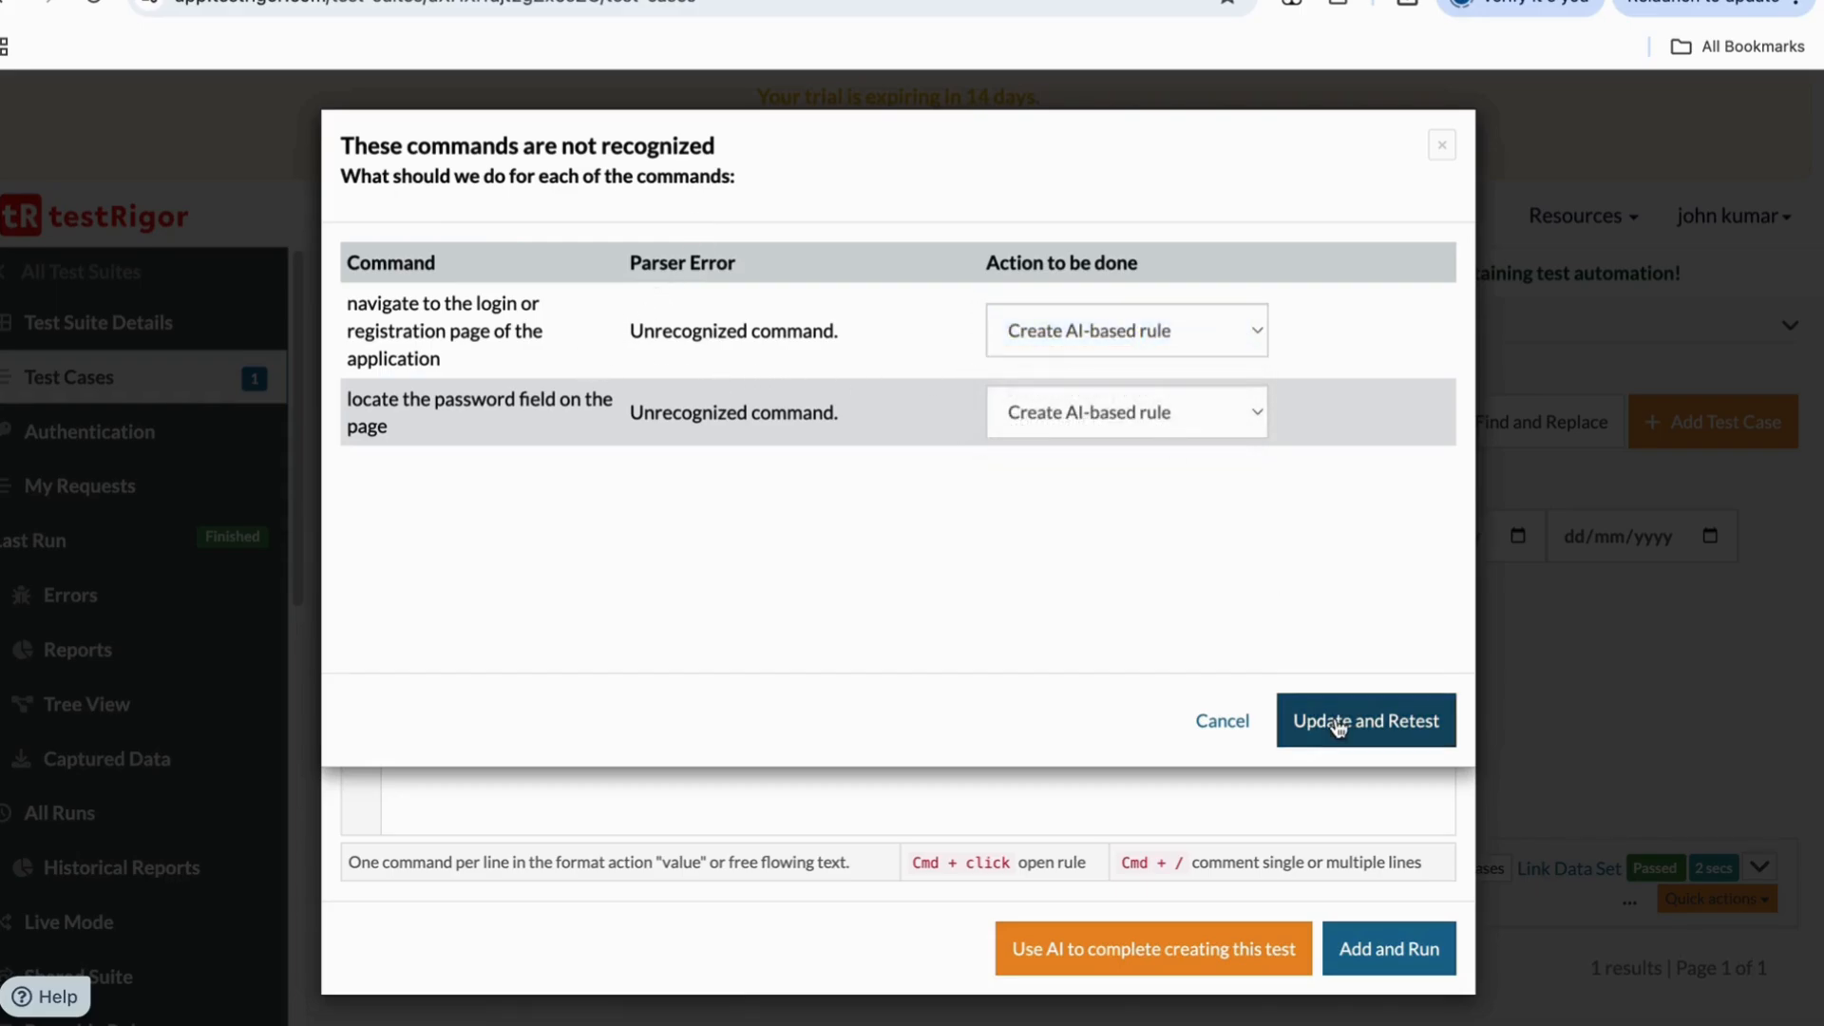
pyautogui.click(1337, 722)
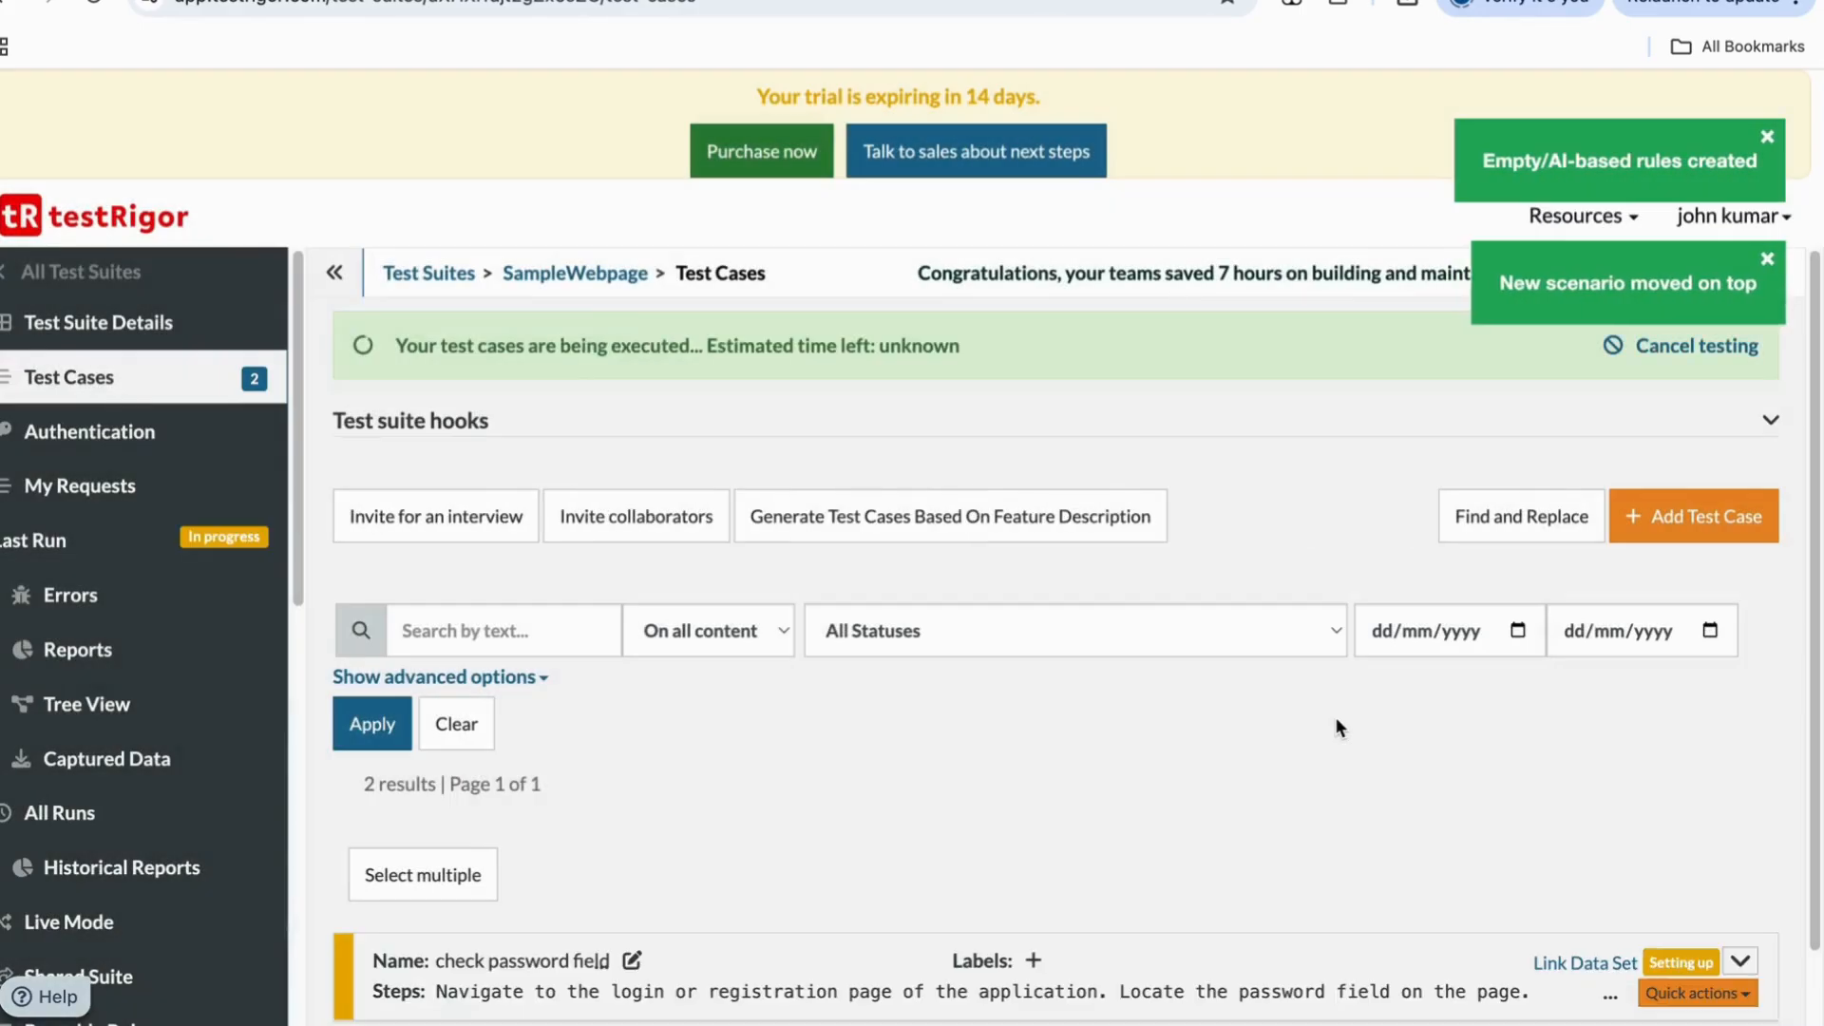
pyautogui.scroll(-2, 1337, 722)
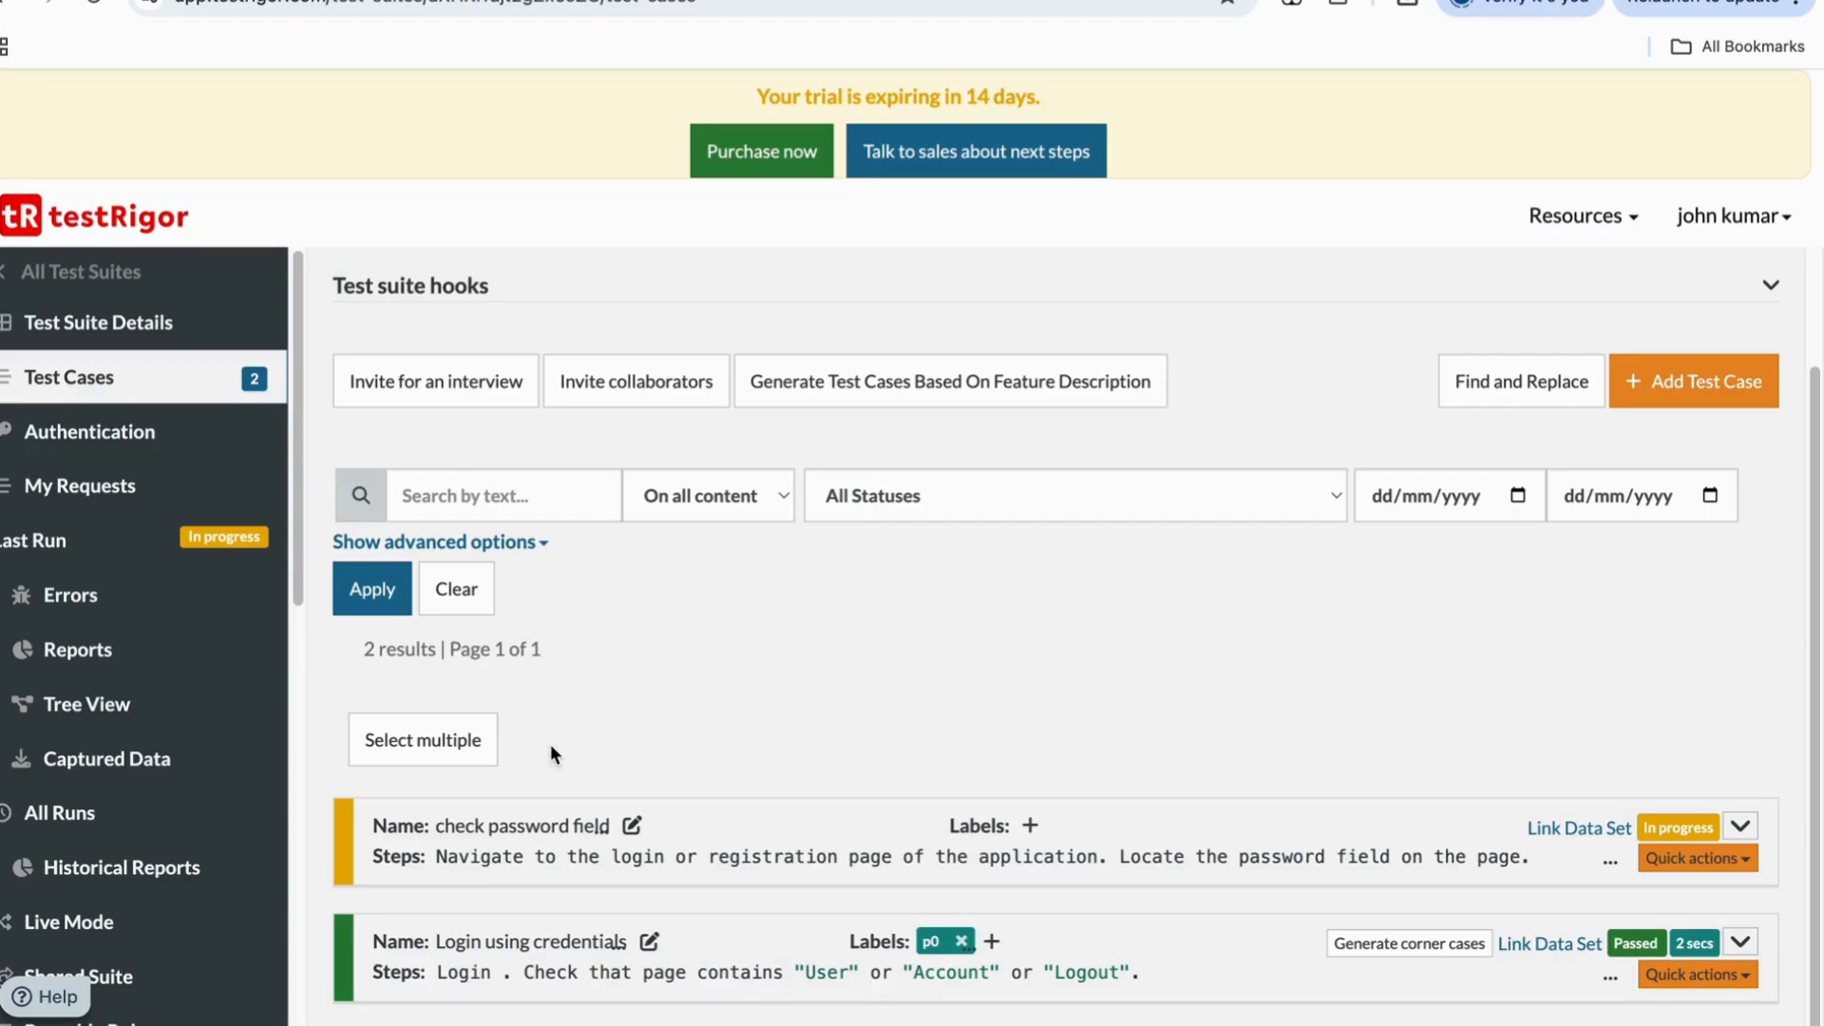
pyautogui.click(1686, 381)
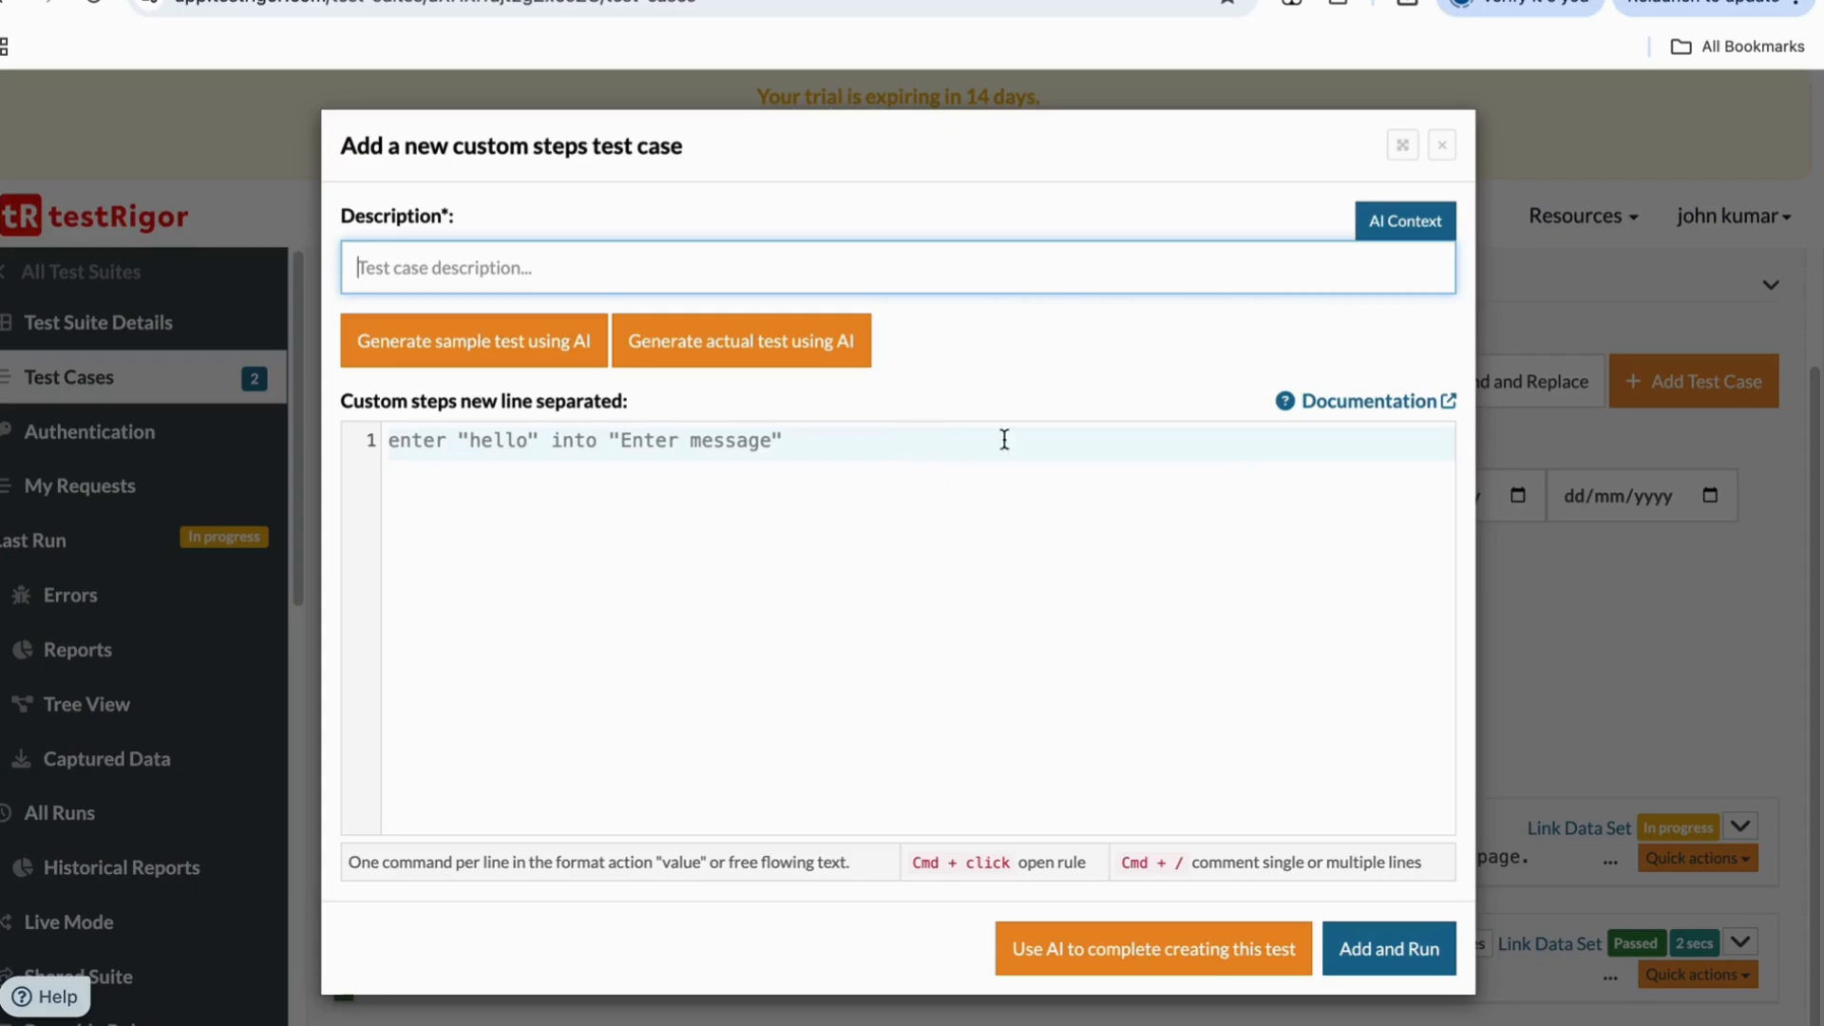
pyautogui.click(1599, 701)
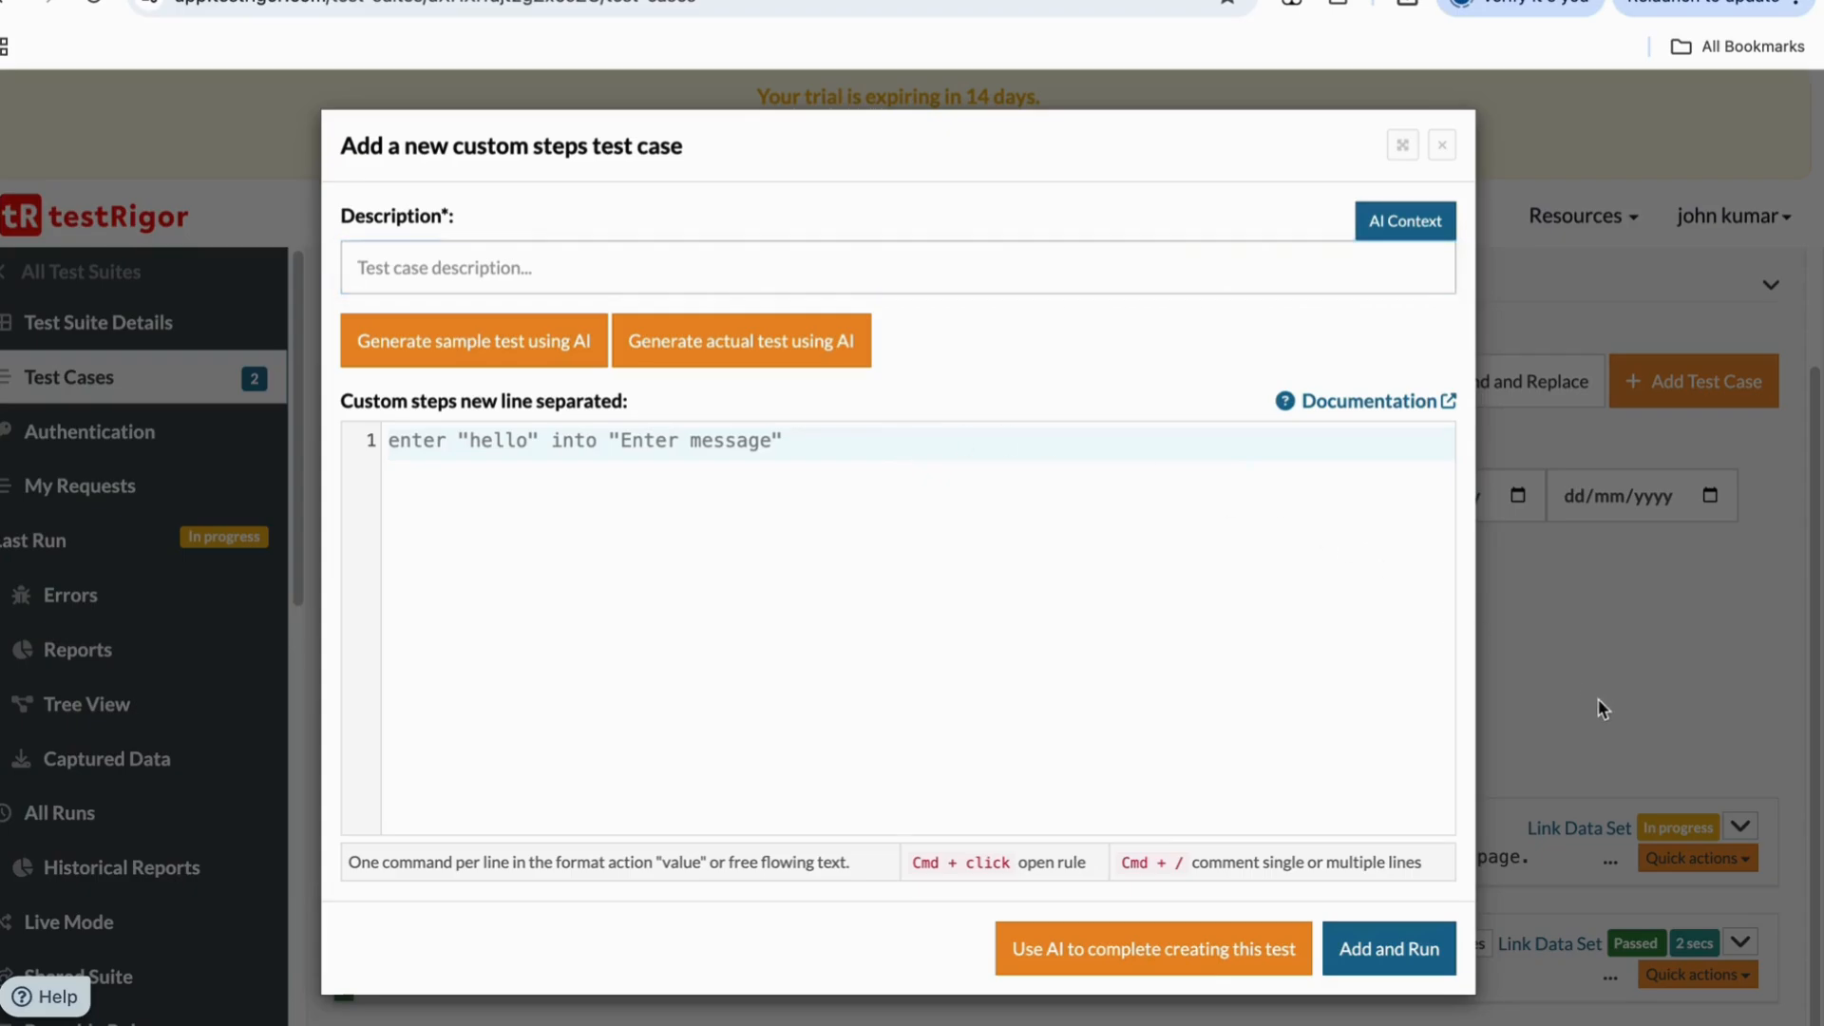
pyautogui.click(1442, 146)
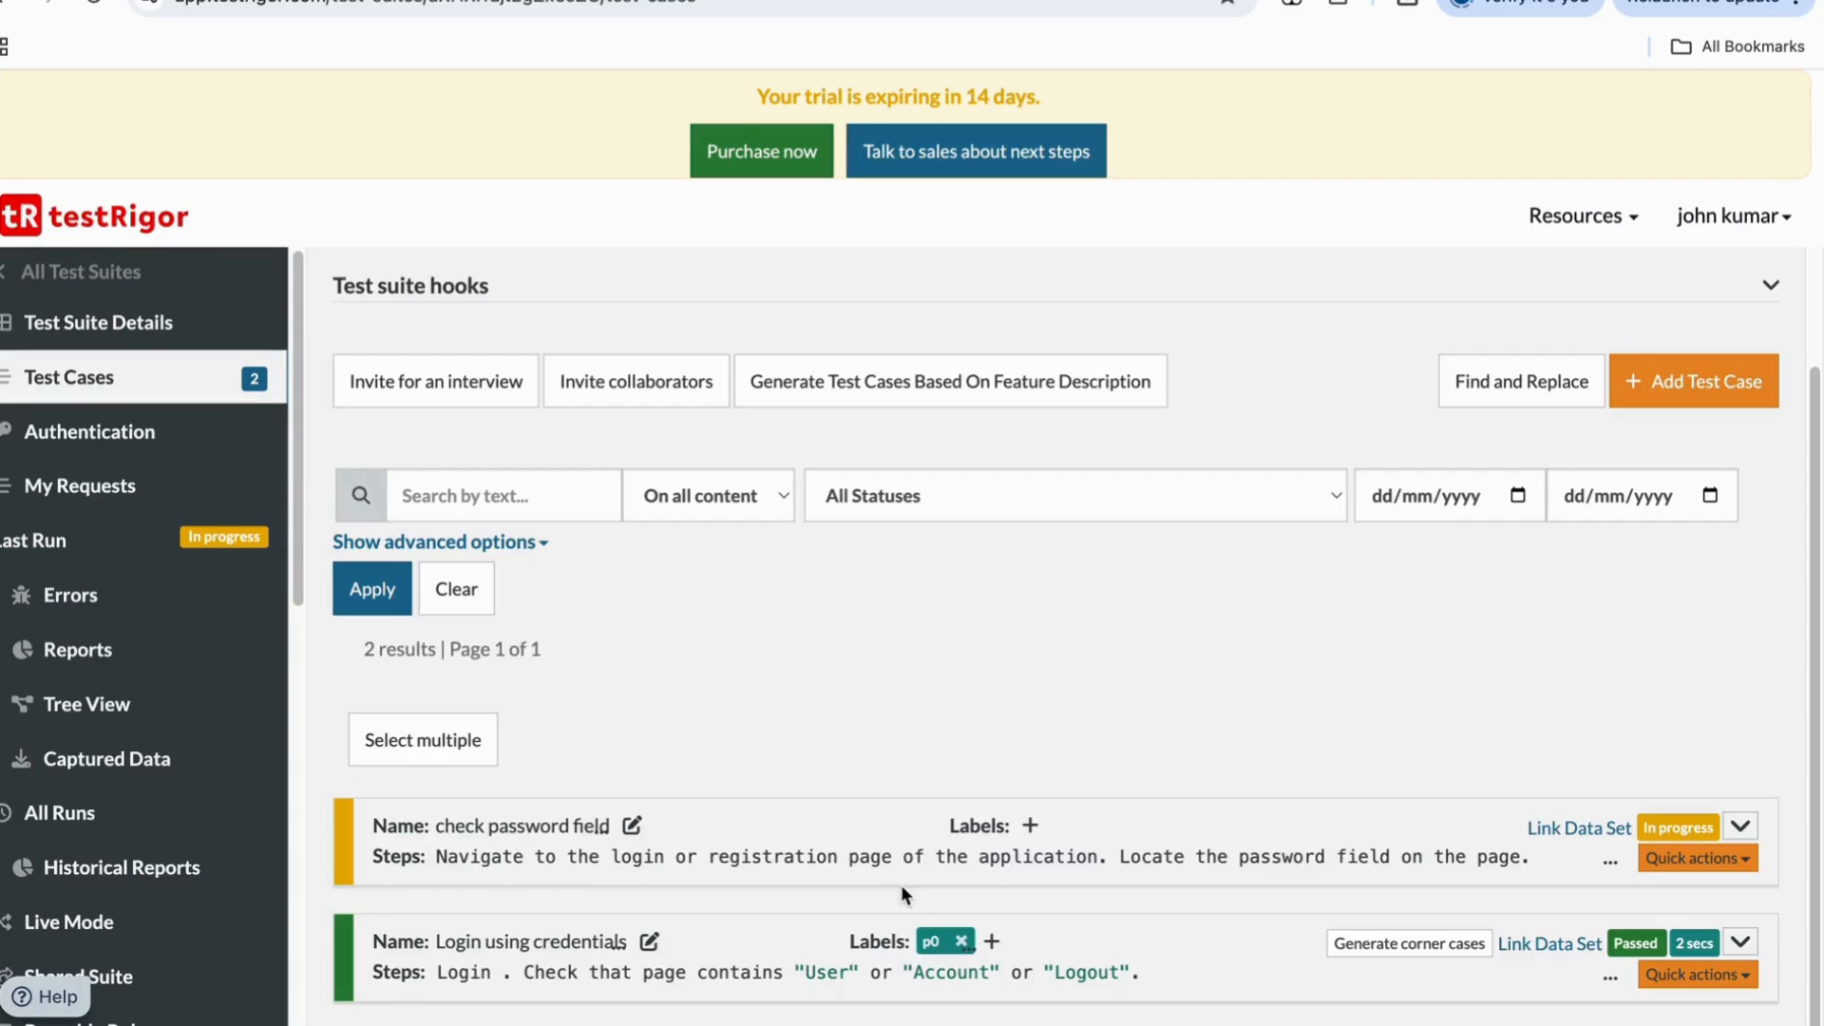
# View the SampleWebpage suite details, then return to the test suites overview and look through the new test suite form
pyautogui.click(178, 330)
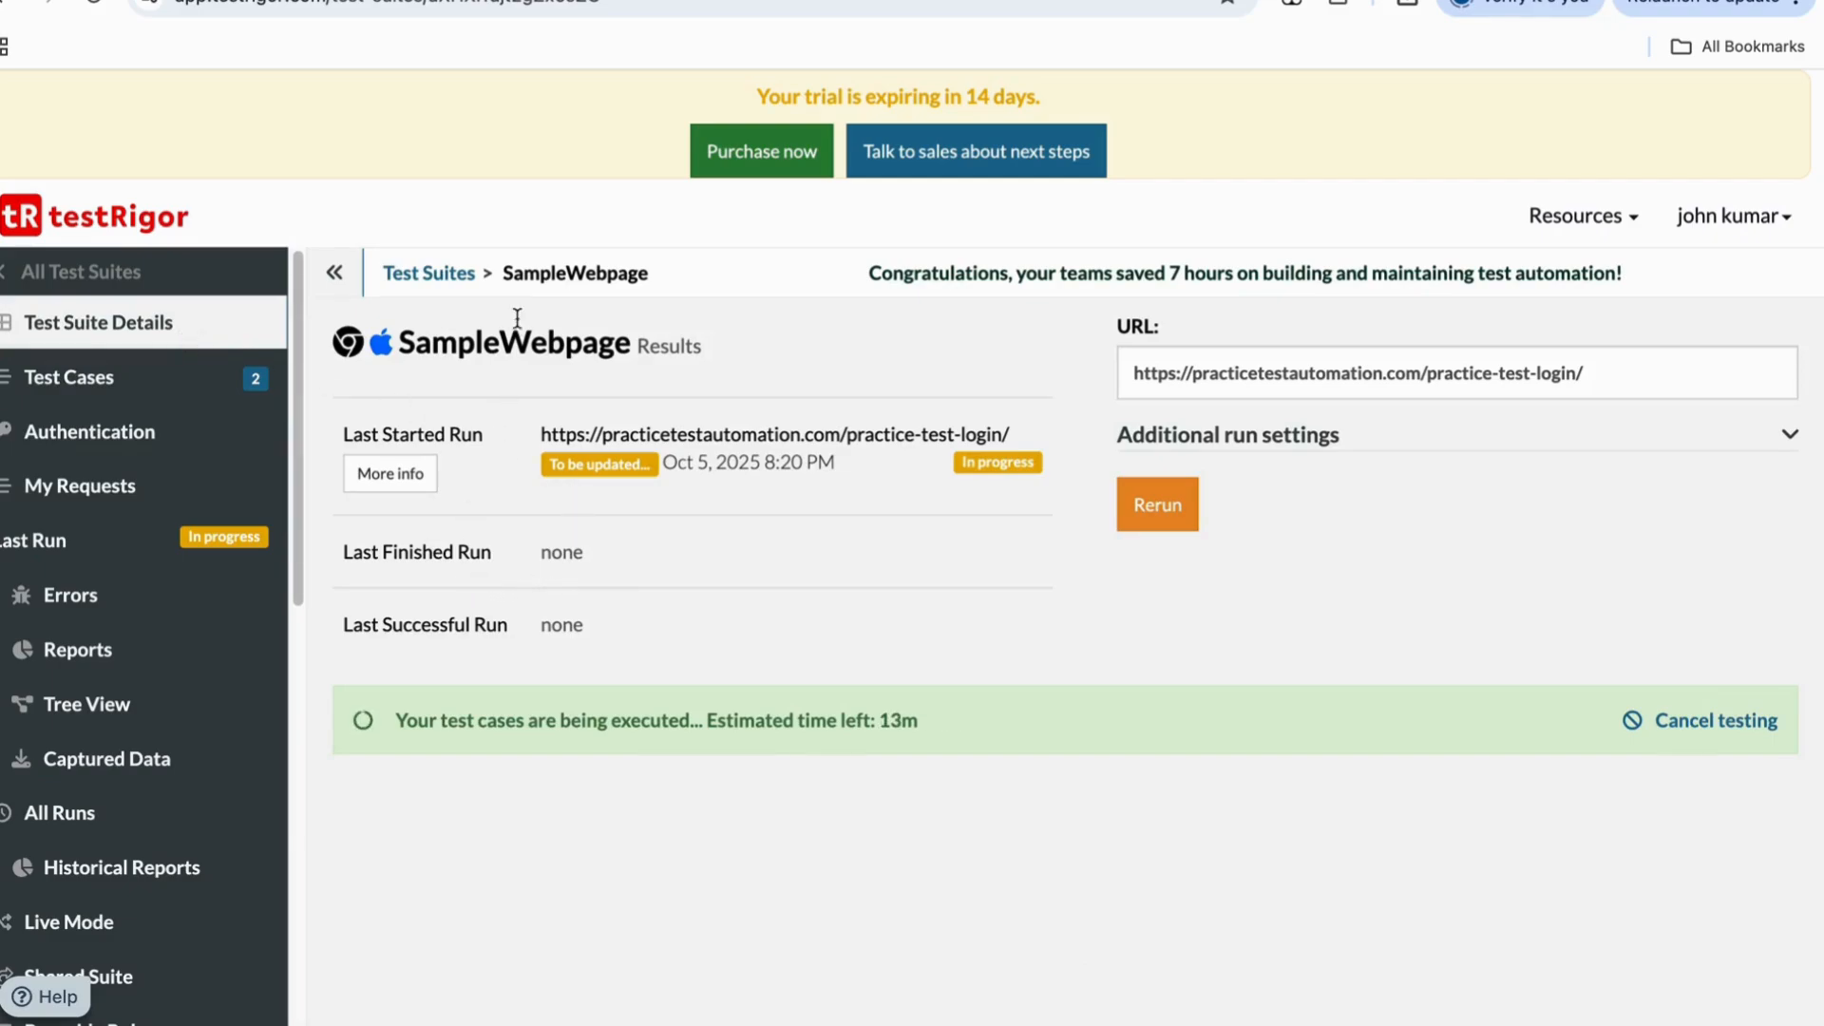
pyautogui.click(428, 273)
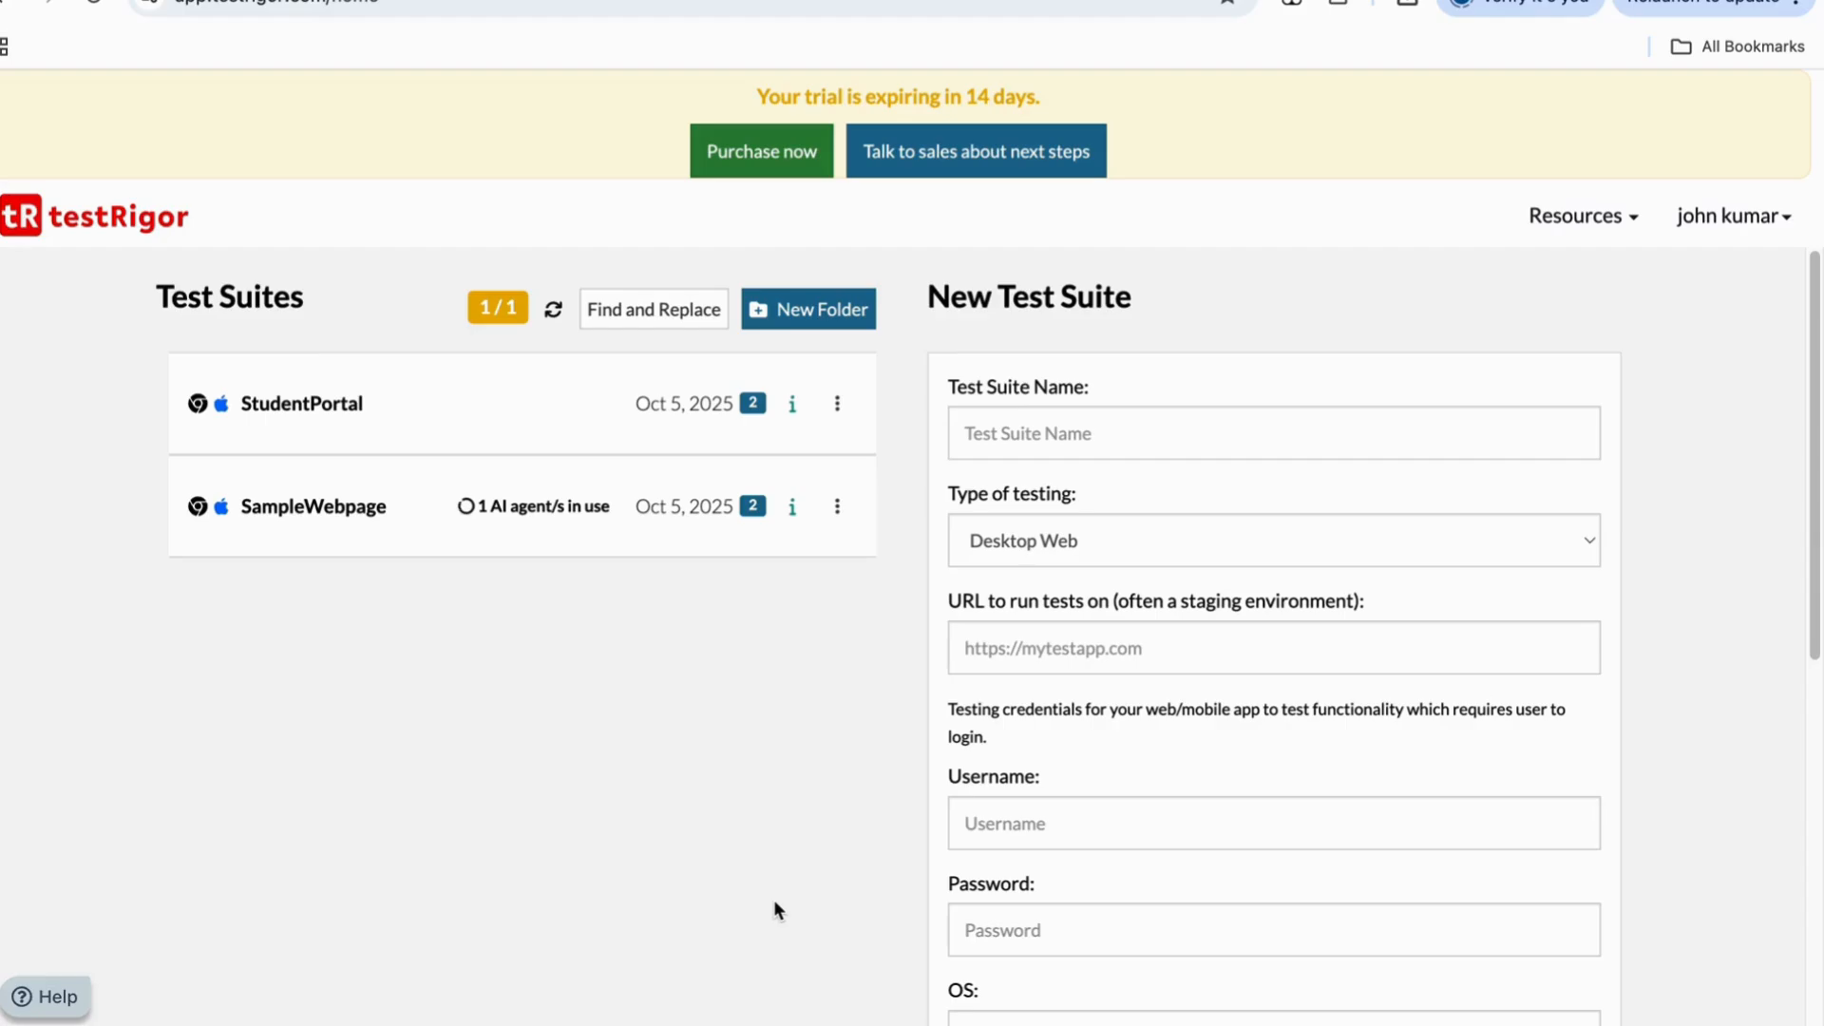
pyautogui.scroll(-9, 774, 898)
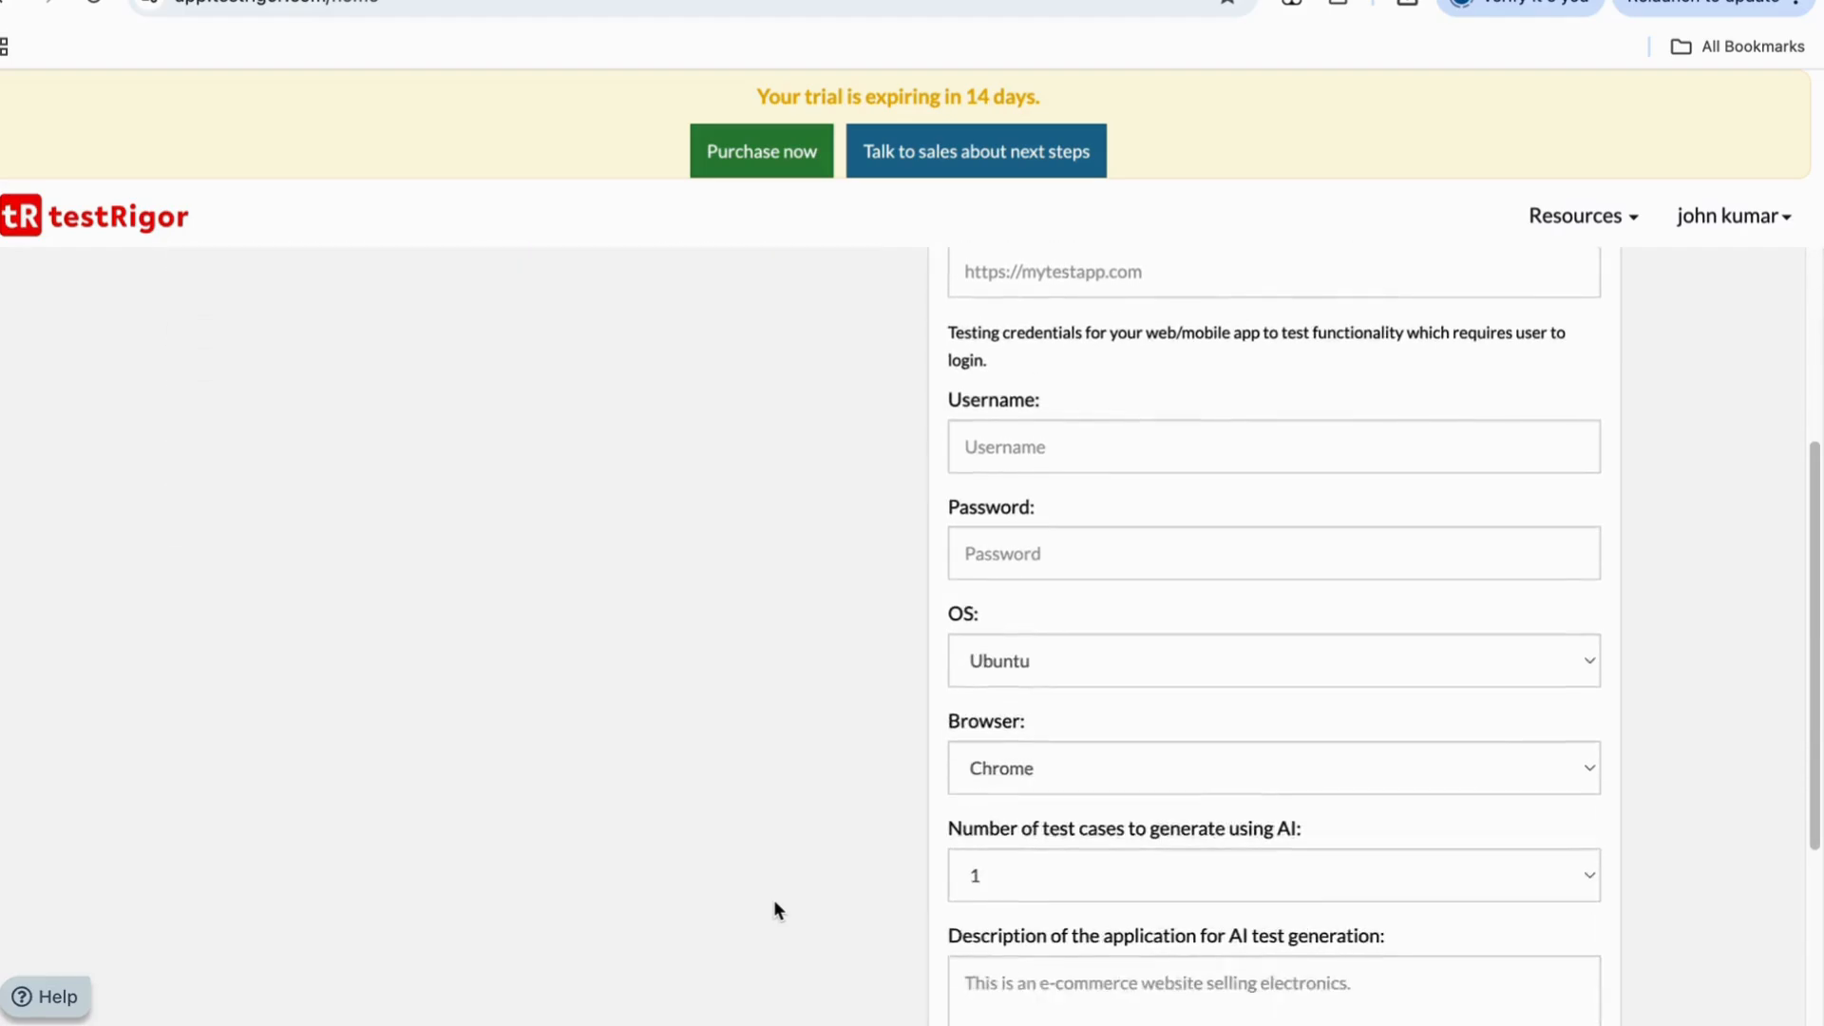
pyautogui.scroll(9, 774, 898)
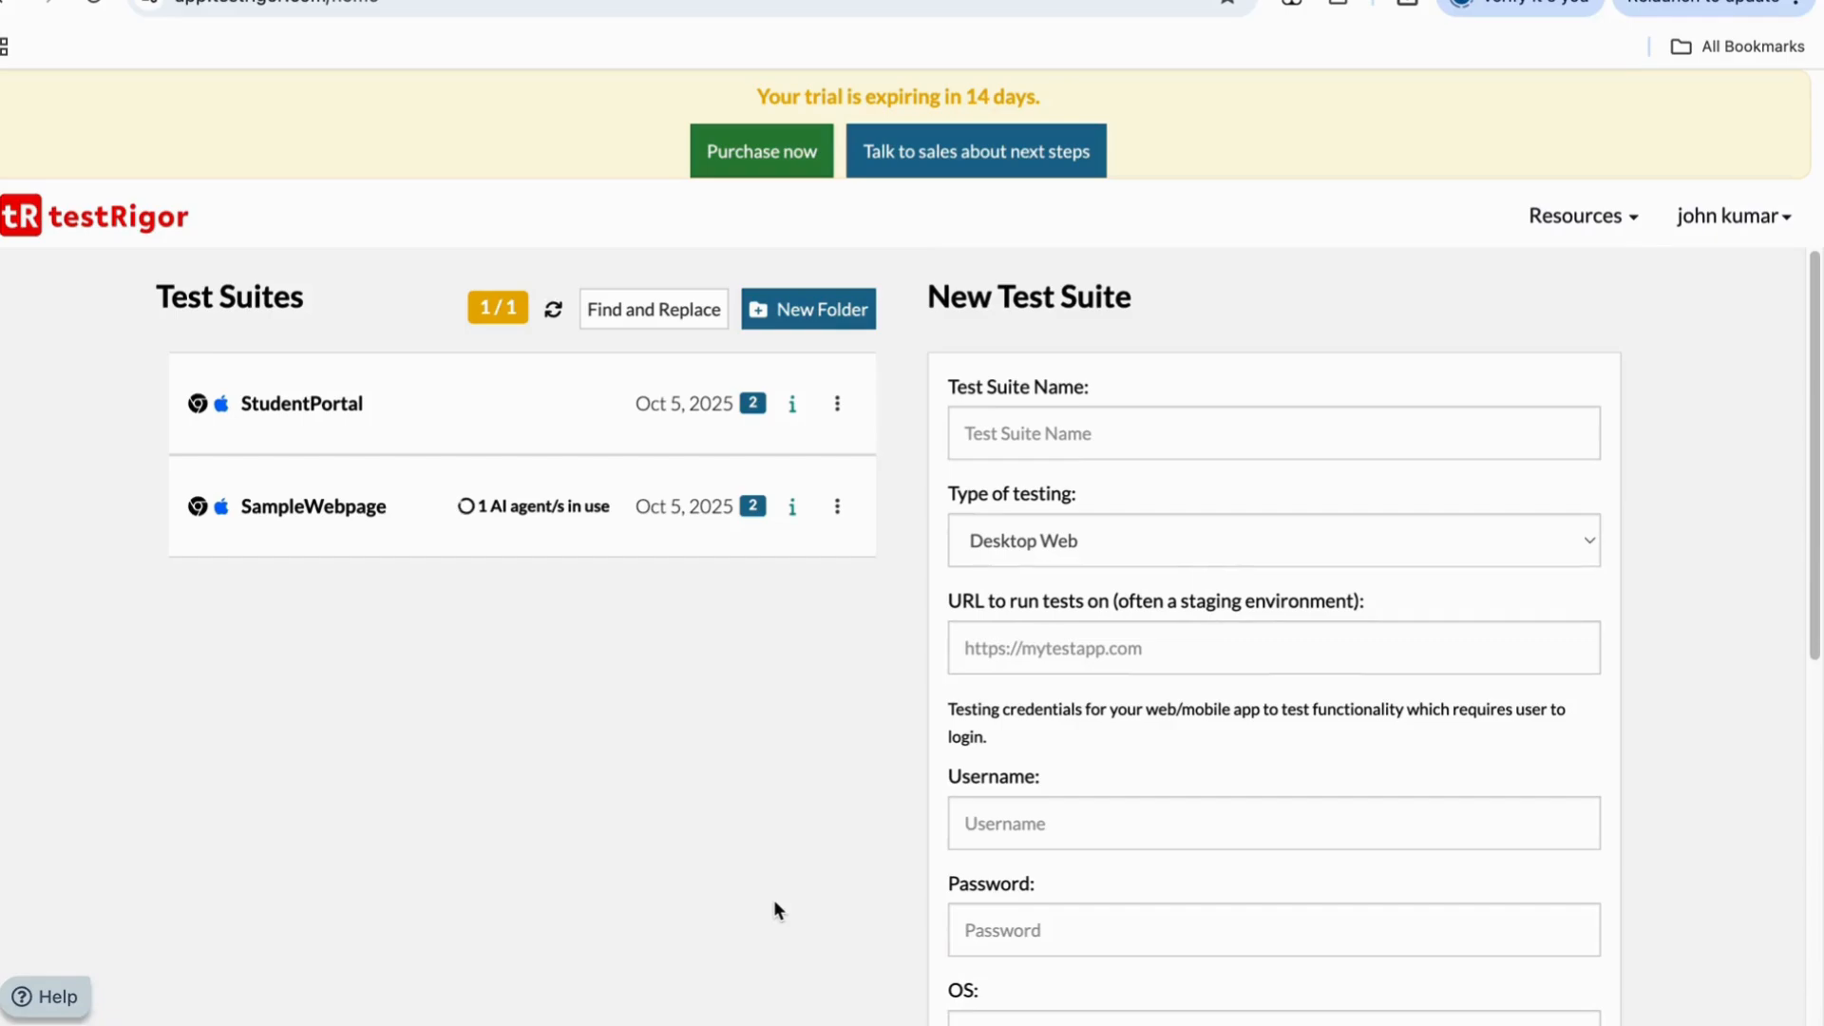